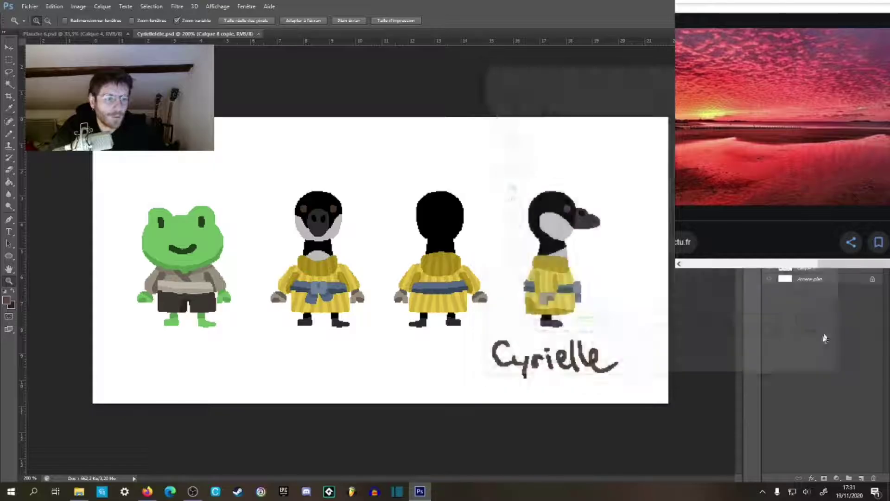
Step: Open the goat character sheet for reference, return to the sheet with the frog and goose, and activate the drawing tool
left_click_drag(250, 304, 327, 337)
left_click(327, 337, "alt")
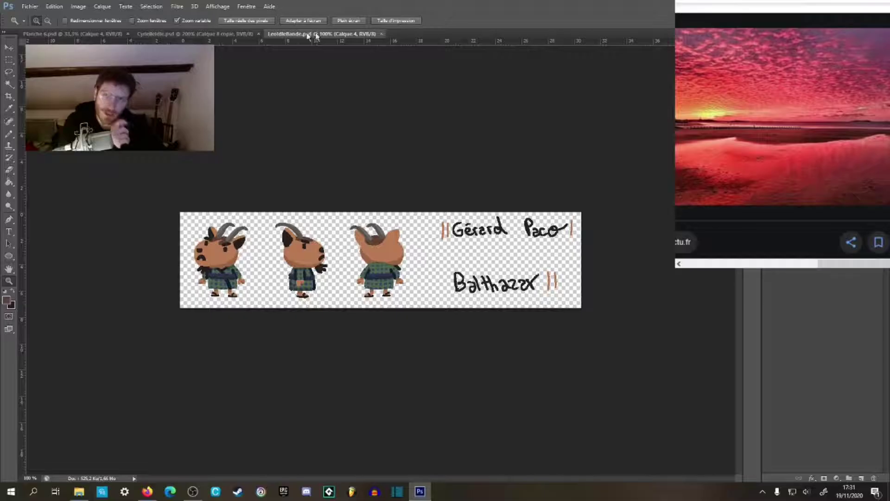
left_click(239, 35)
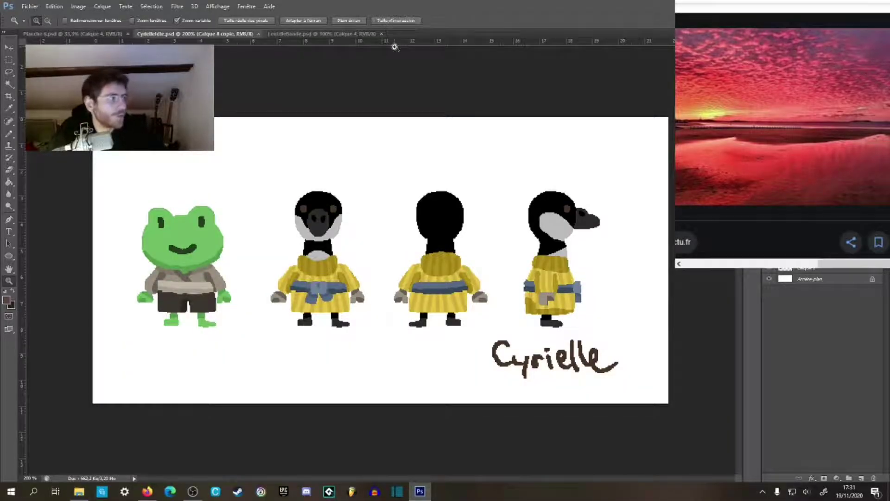
key("b")
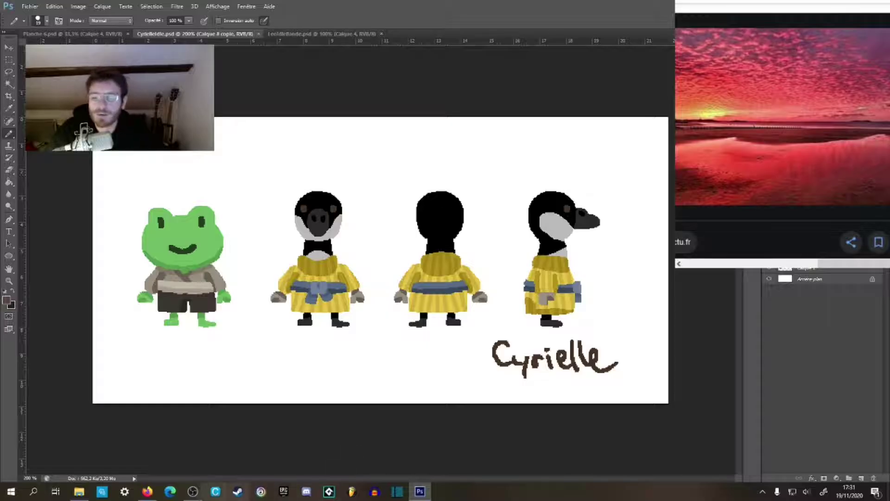
Step: Switch to Firefox and search Google Images for "chat"
left_click(147, 494)
left_click_drag(519, 63, 498, 0)
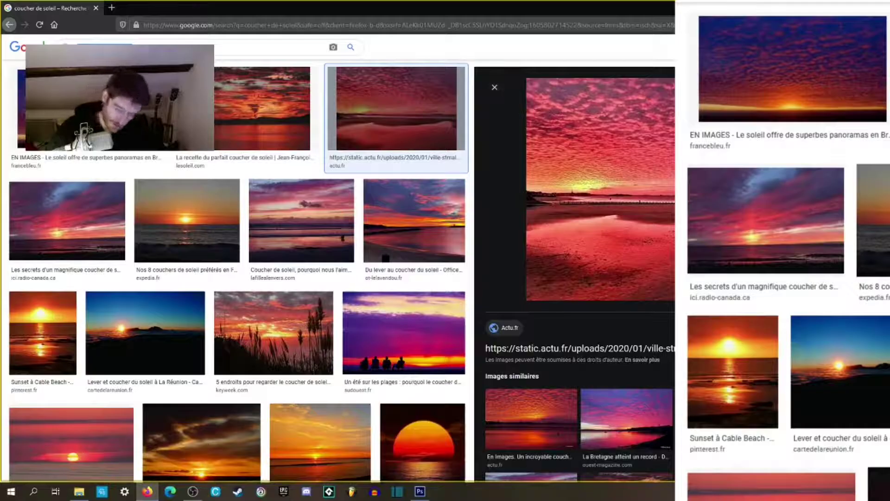
type("chat")
key("Return")
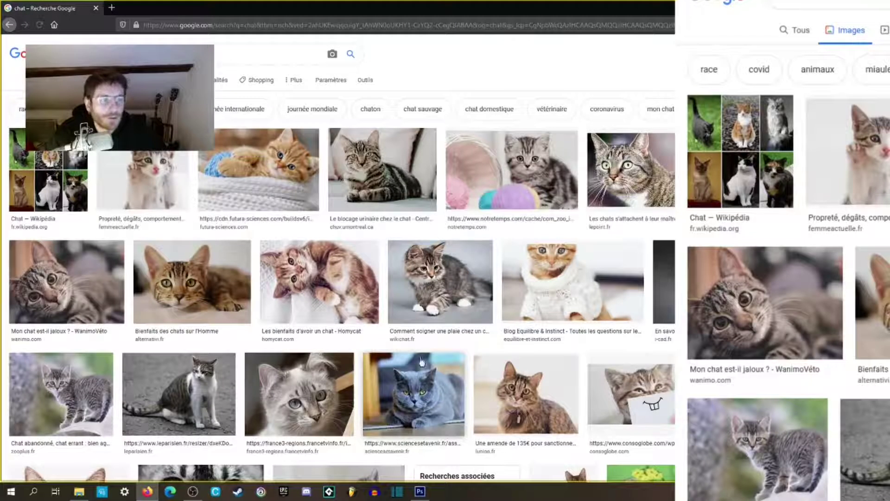
Step: Examine the cat photos in the image results for breeds, coat colours and poses usable as a character reference
scroll(416, 350, "down", 10)
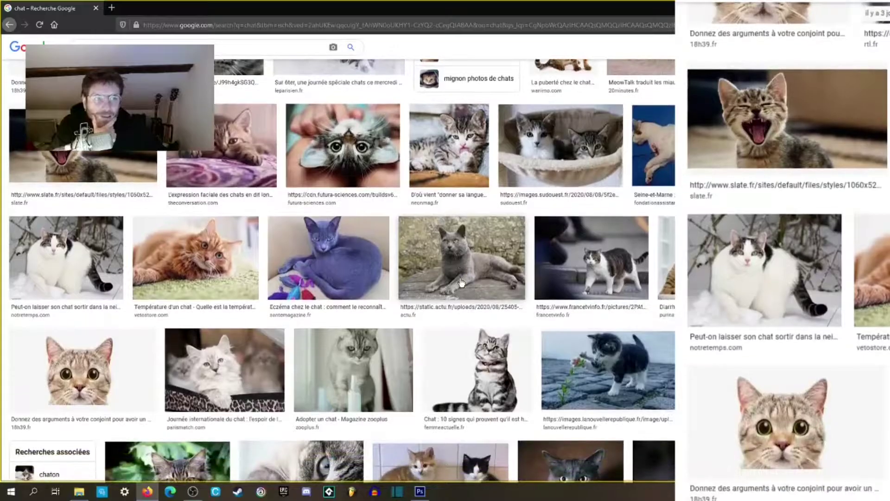
scroll(461, 282, "down", 4)
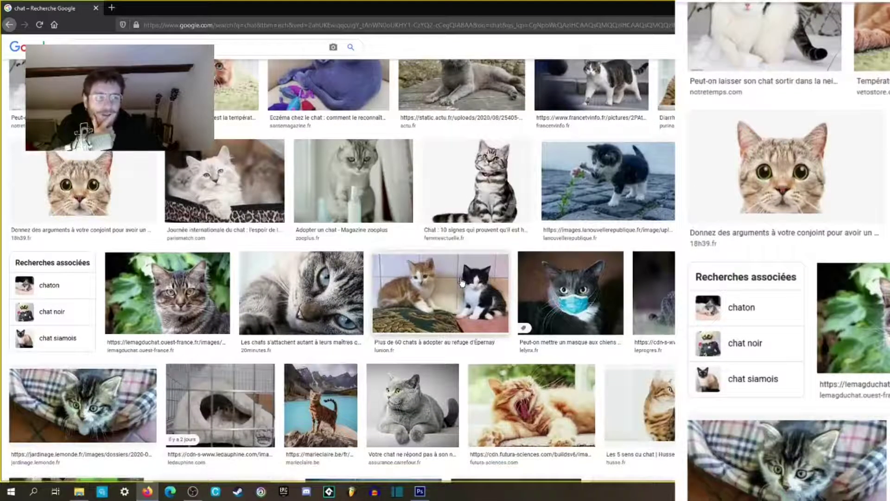
scroll(462, 282, "down", 2)
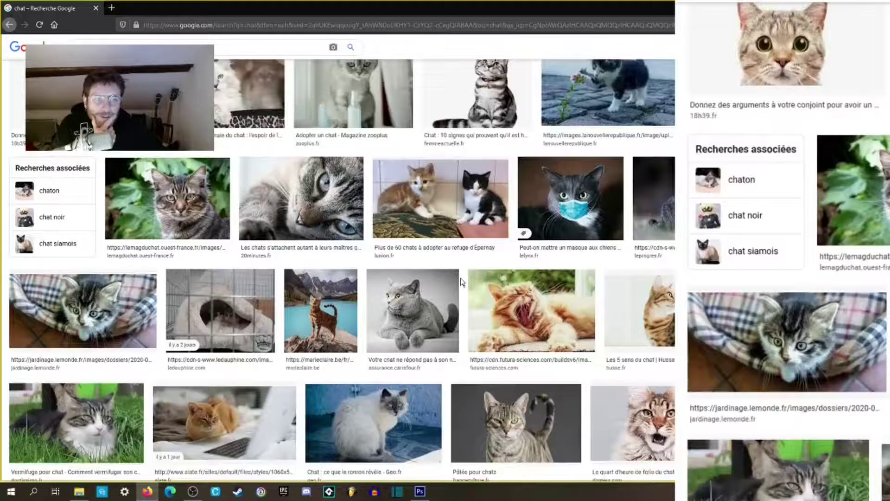
scroll(462, 282, "up", 2)
scroll(459, 284, "down", 4)
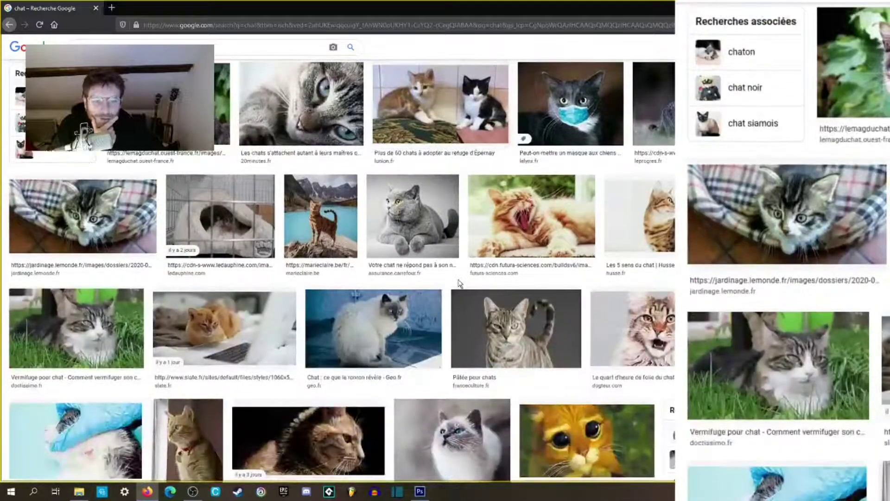
scroll(459, 284, "down", 3)
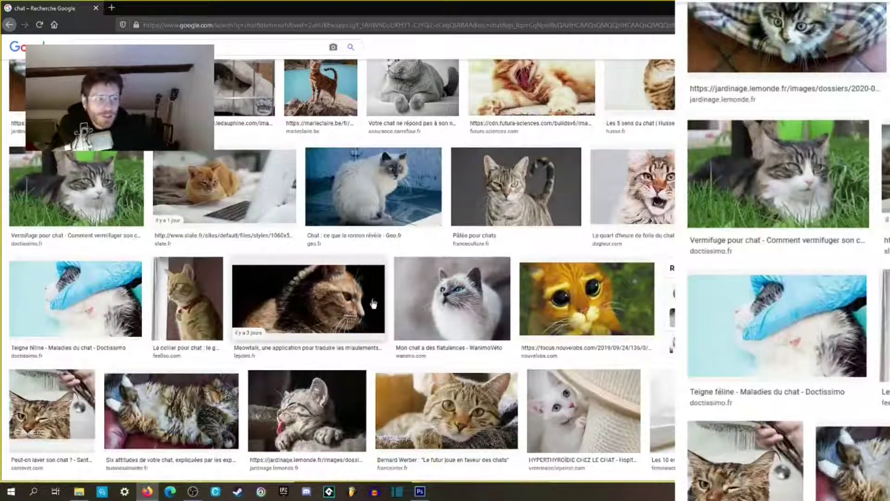
scroll(461, 288, "up", 4)
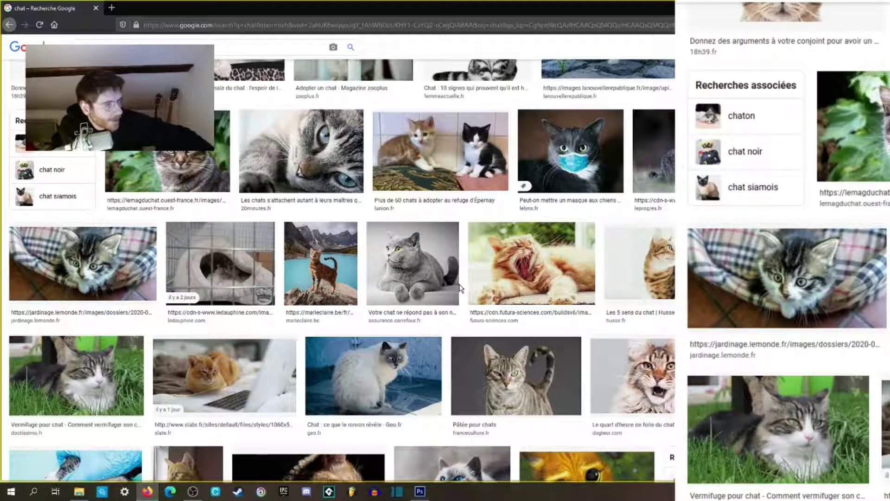
scroll(460, 287, "up", 10)
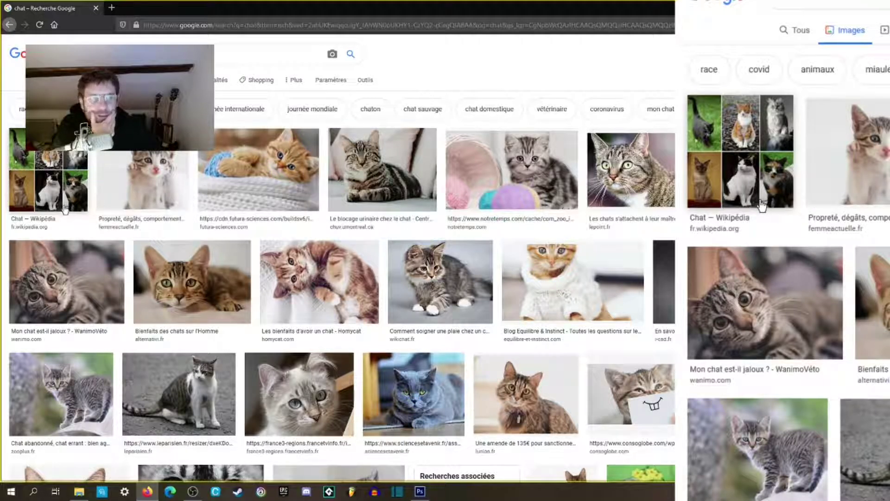
scroll(489, 206, "down", 2)
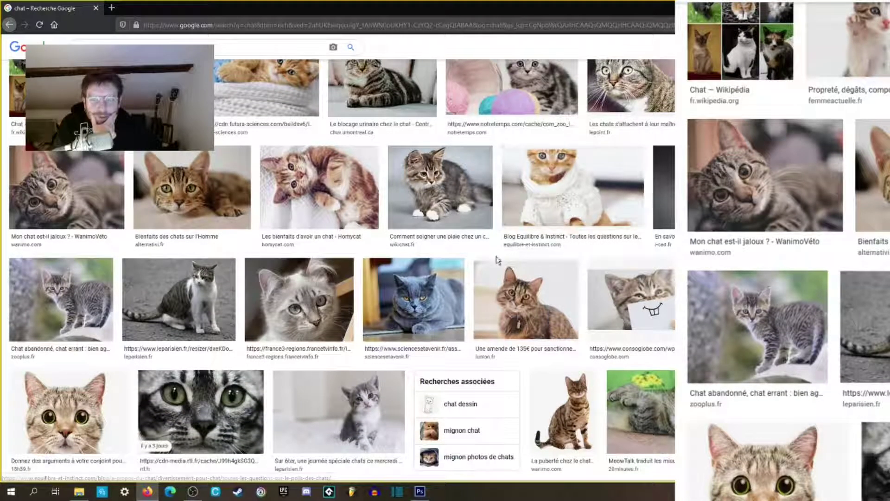
mouse_move(423, 493)
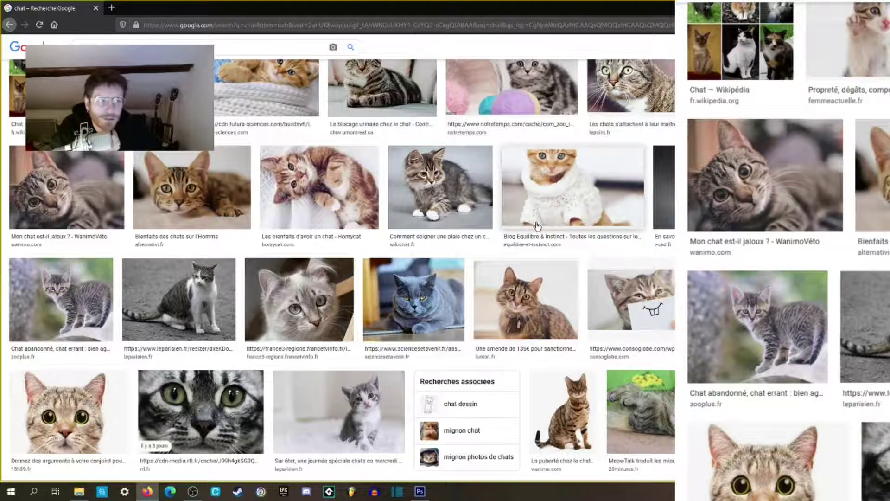
scroll(536, 237, "down", 5)
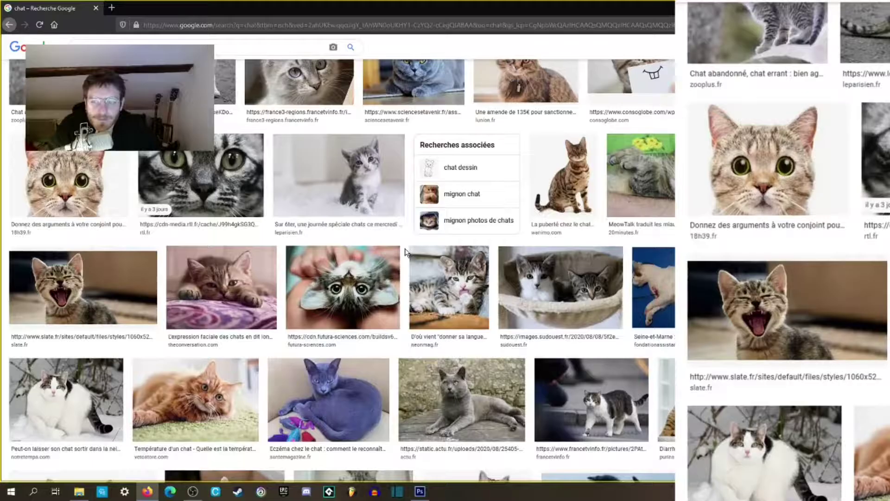
scroll(405, 252, "up", 7)
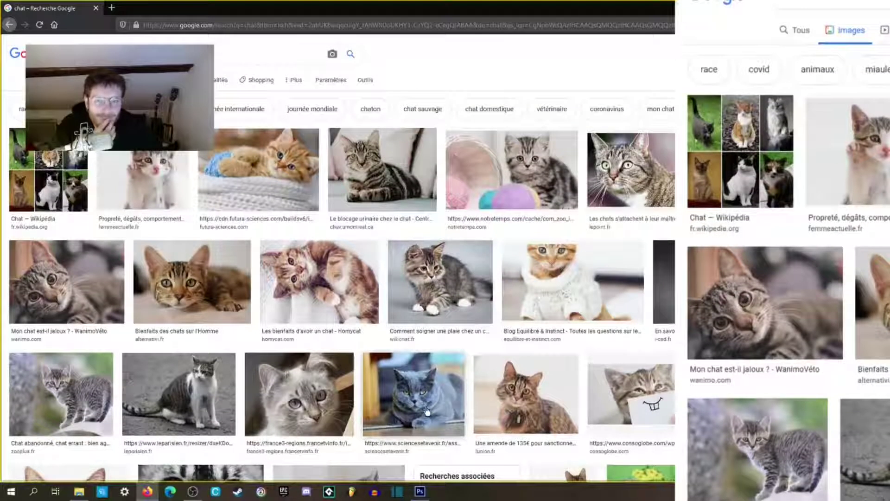
Step: Switch to Photoshop, delete the three goose drawings and the handwritten name, and make the frog's layer active
left_click(413, 494)
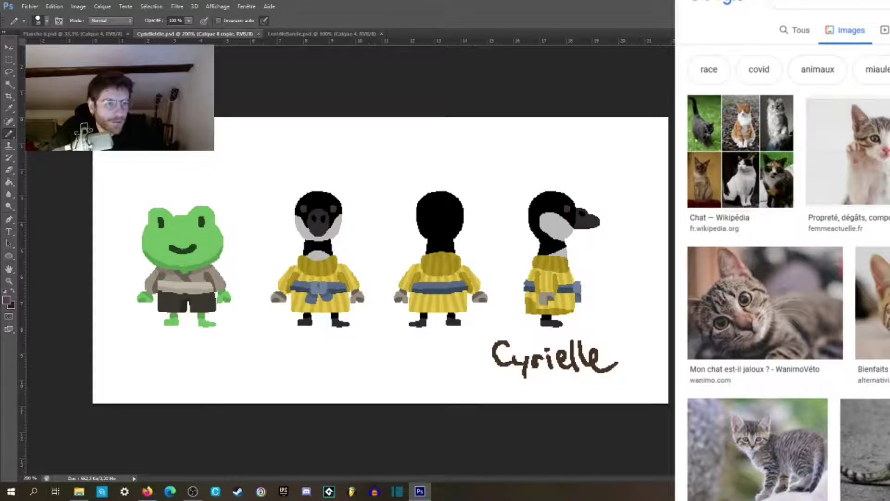
key("Delete")
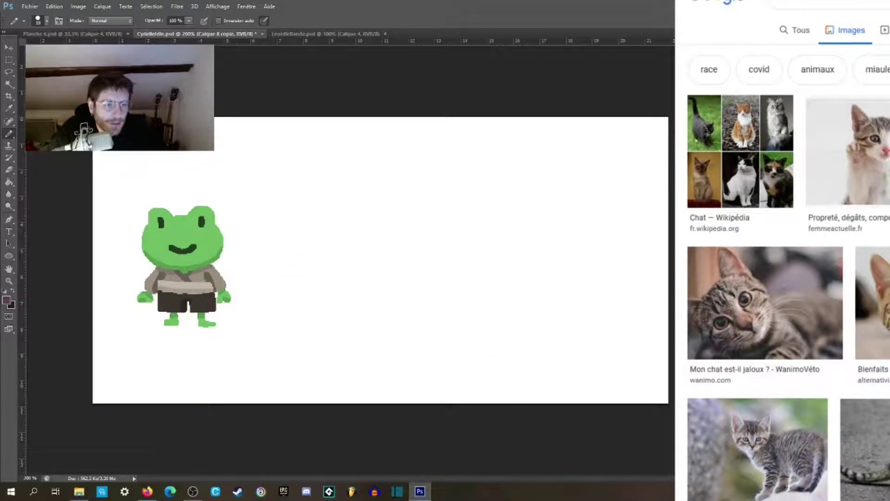
key("ctrl+e")
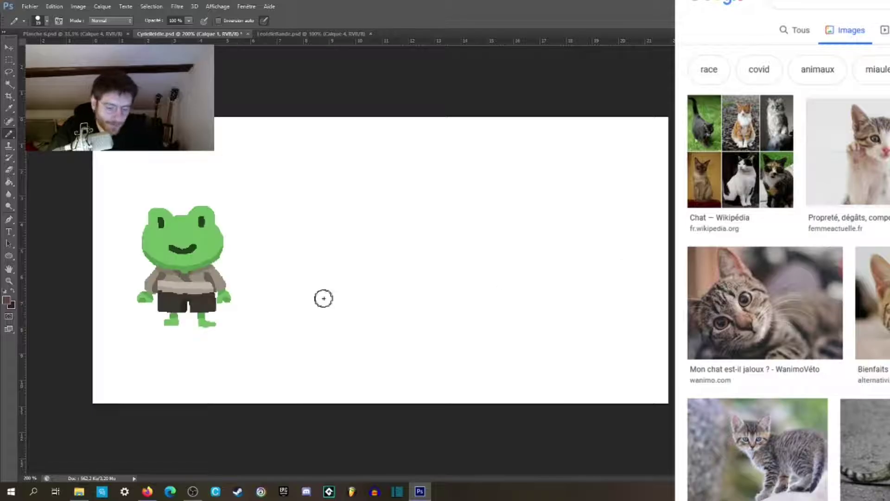
key("m")
left_click_drag(117, 188, 266, 354)
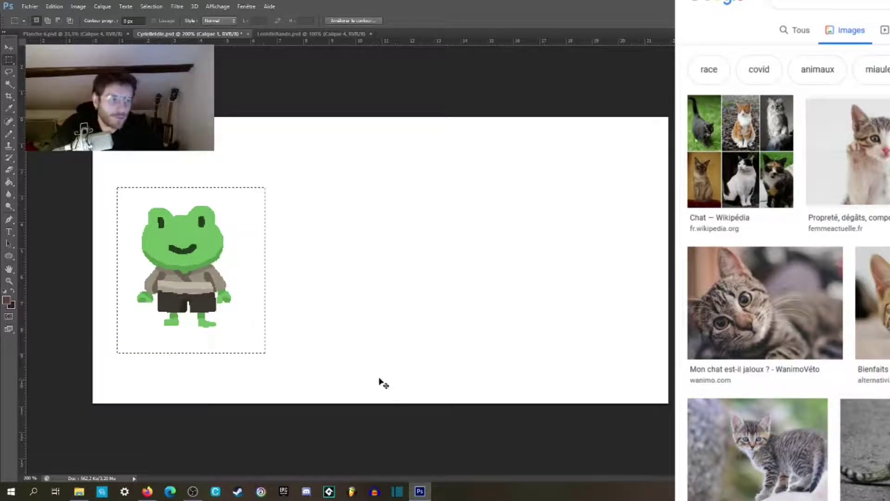
key("ctrl+j")
left_click_drag(179, 255, 371, 249)
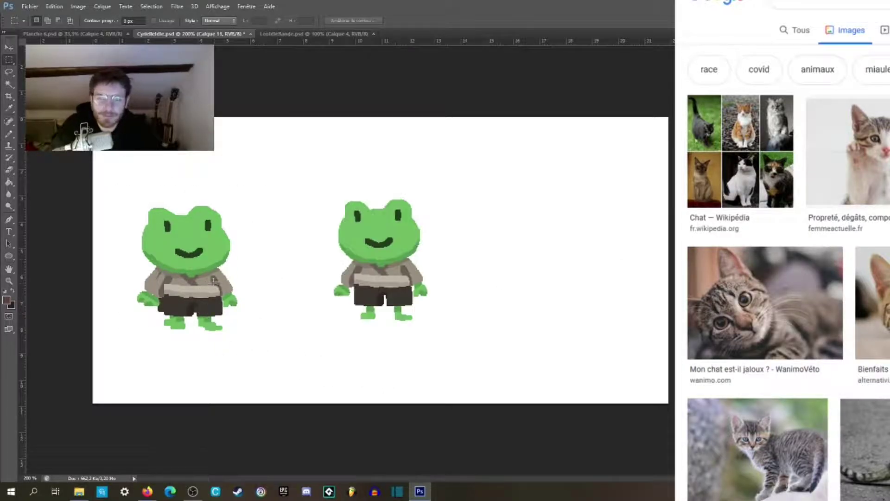
key("Delete")
key("v")
left_click_drag(223, 297, 311, 269)
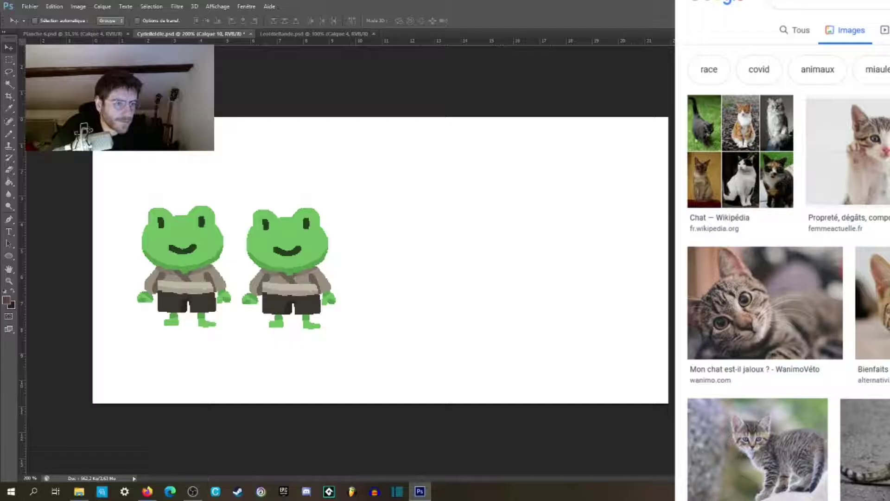
key("ctrl+z")
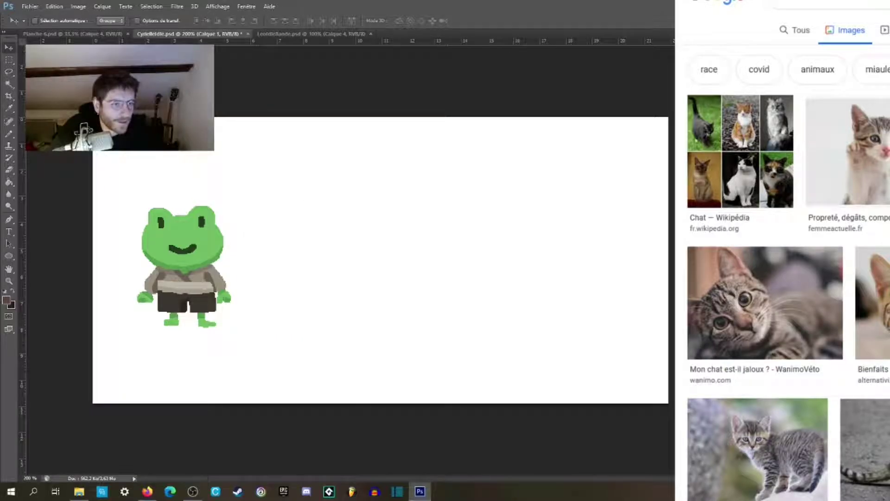
Step: Duplicate the frog's layer and place the copy beside the original at the same height
key("ctrl+j")
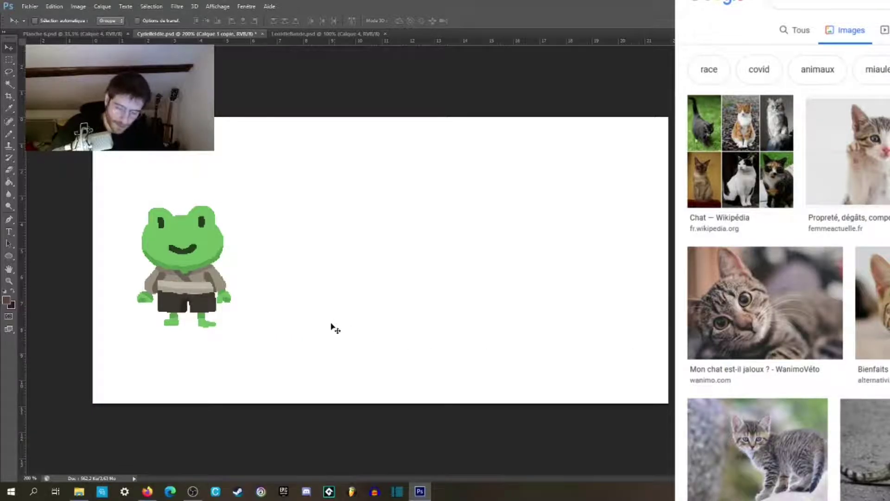
left_click_drag(177, 261, 290, 261)
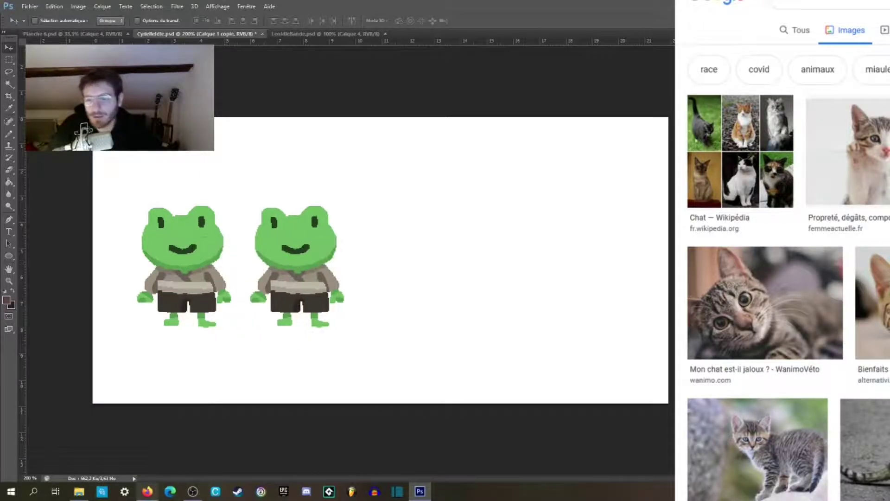
Step: Switch to Firefox and compare more cat photos in the "chat" image results for a suitable face and coat
left_click(147, 492)
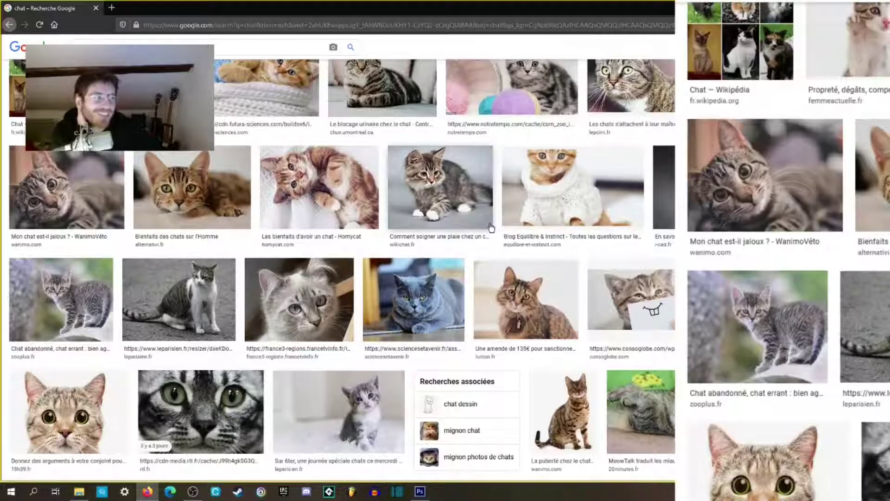
scroll(486, 228, "up", 3)
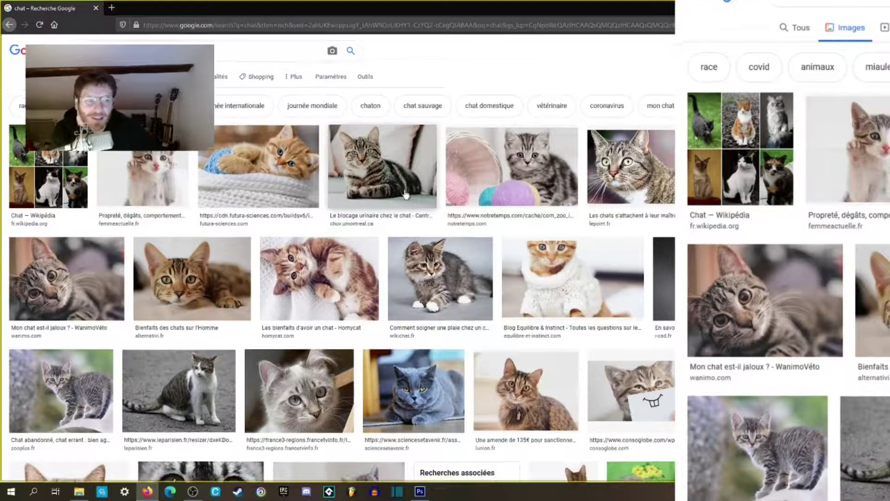
scroll(447, 194, "down", 1)
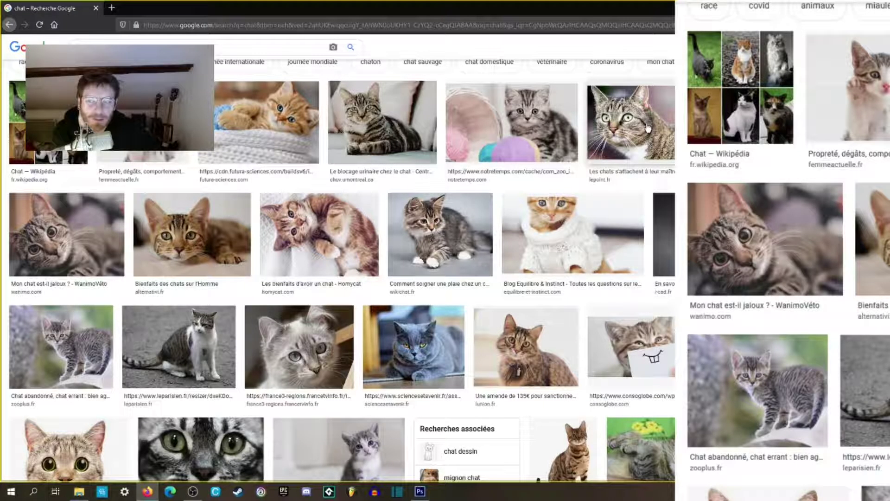
scroll(636, 129, "down", 4)
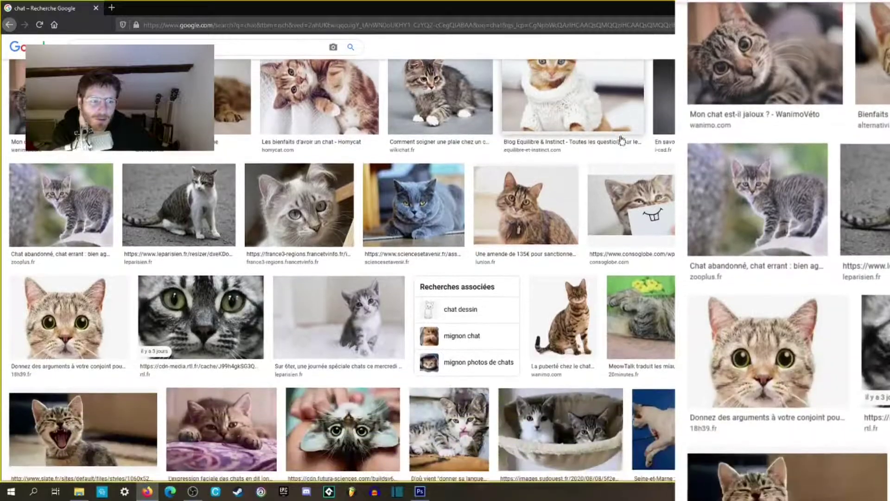
scroll(392, 280, "up", 4)
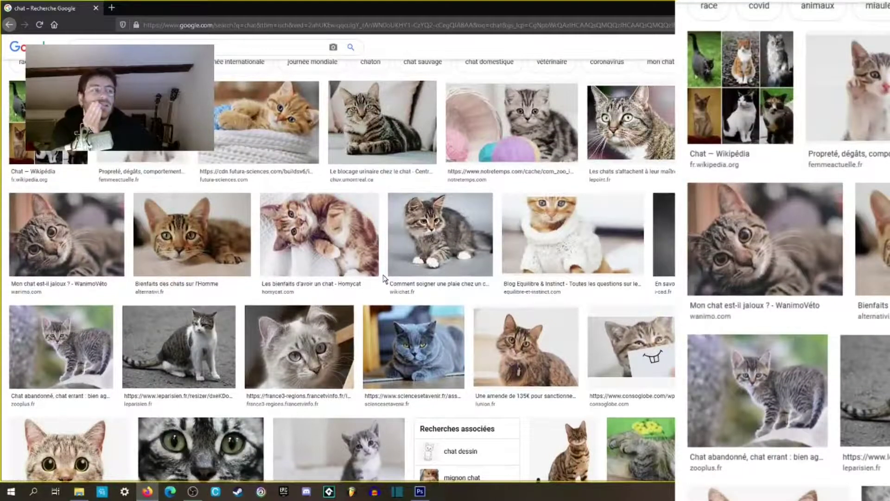
scroll(384, 278, "down", 12)
scroll(375, 287, "down", 4)
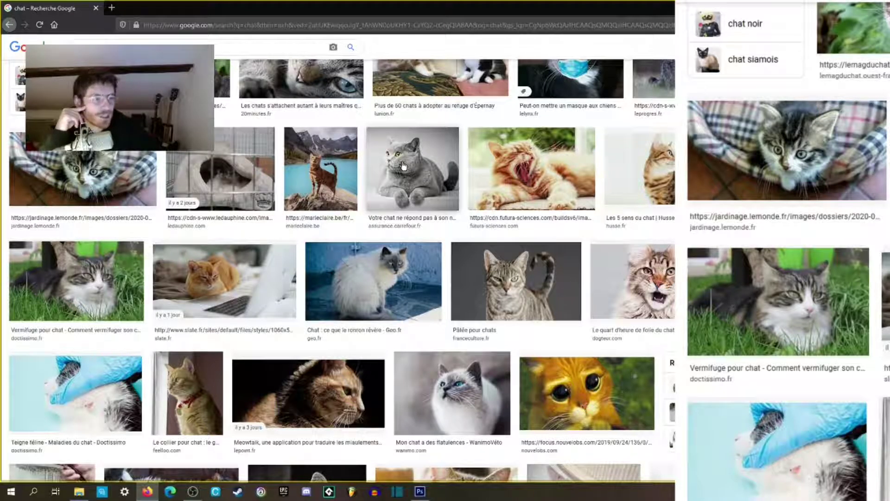
scroll(403, 167, "down", 5)
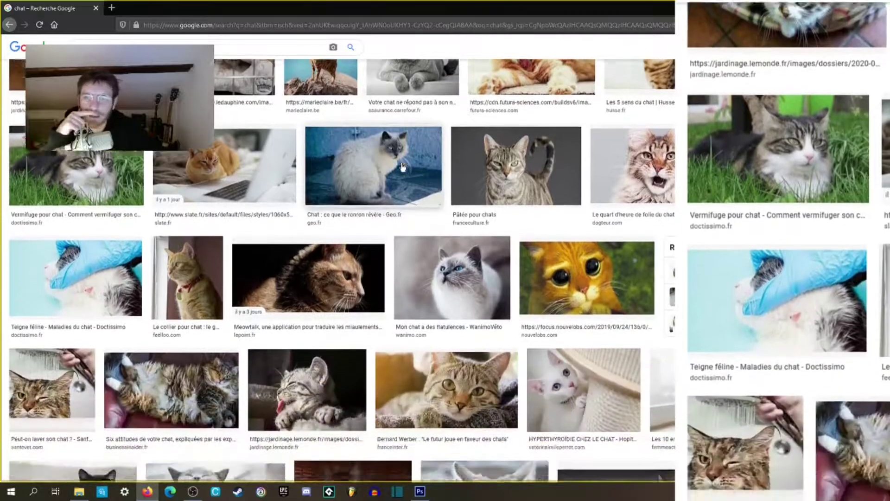
scroll(399, 170, "down", 1)
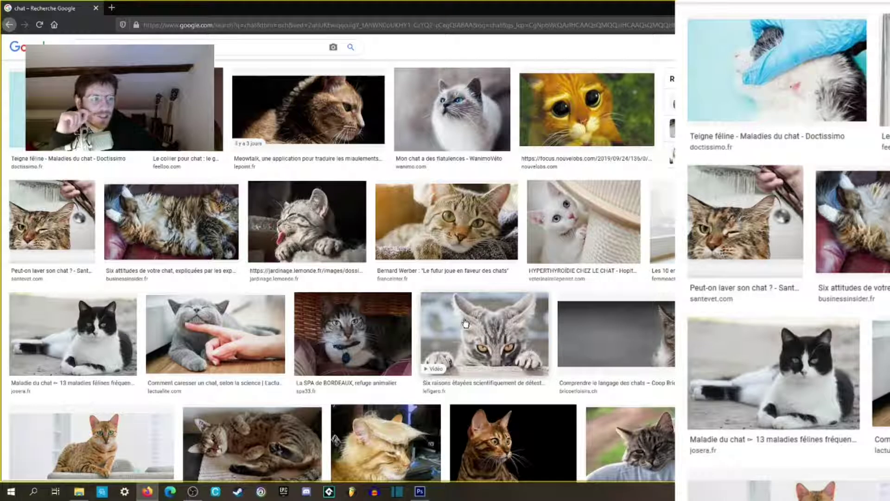
scroll(466, 323, "down", 1)
scroll(451, 325, "up", 4)
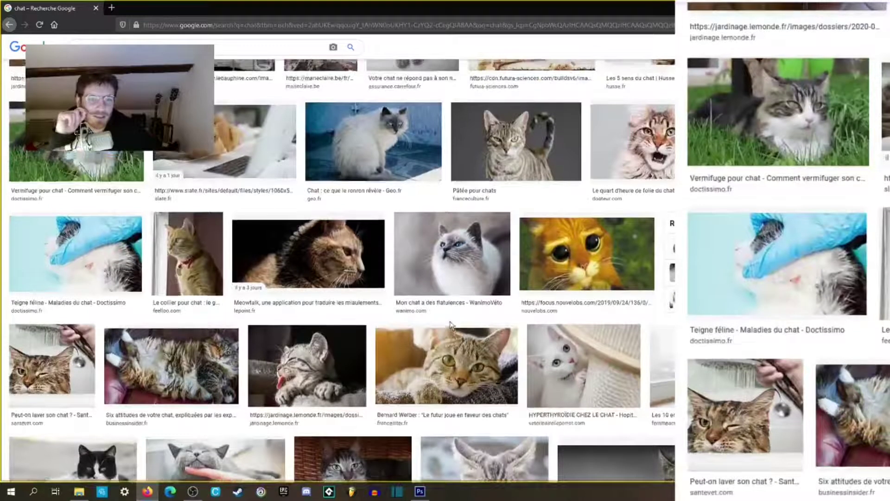
scroll(449, 323, "up", 2)
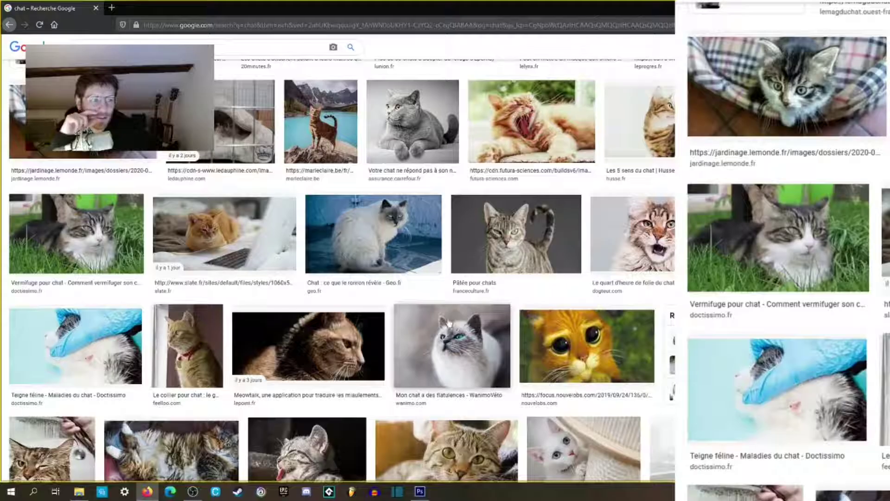
Step: Open the Geo.fr photo of the fluffy white cat with a dark face from the "chat" image results
scroll(443, 317, "up", 1)
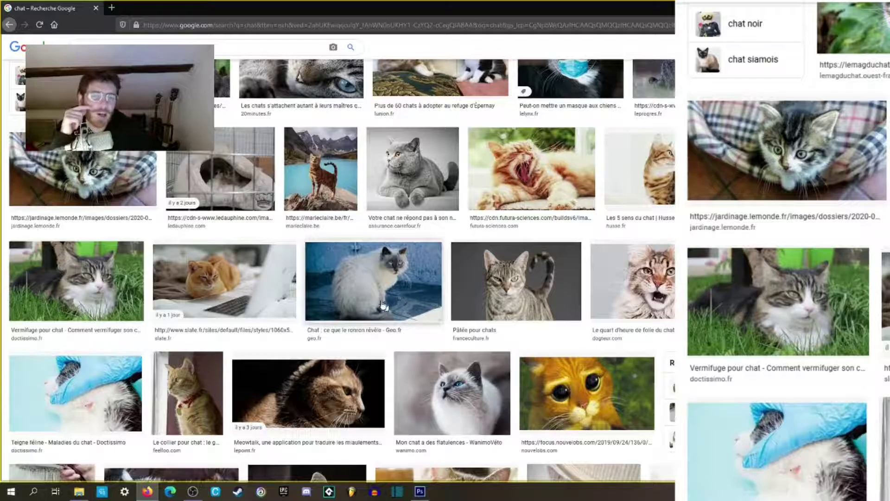
scroll(377, 256, "down", 1)
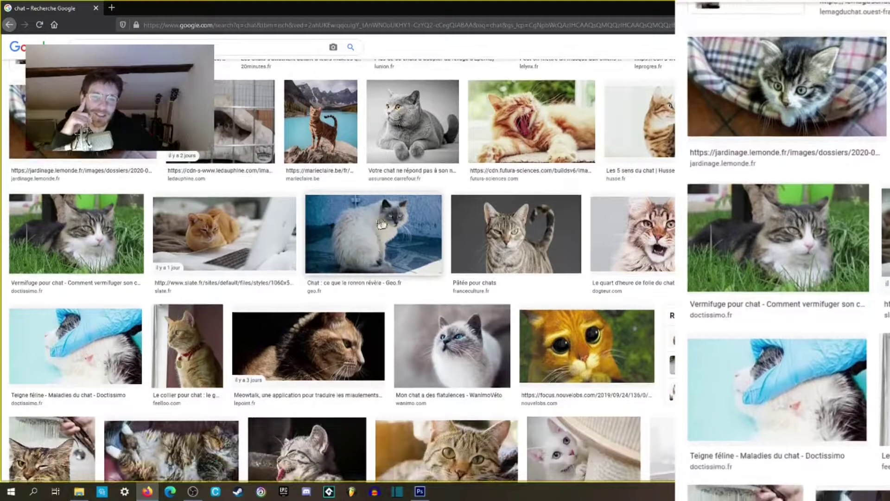
left_click(391, 231)
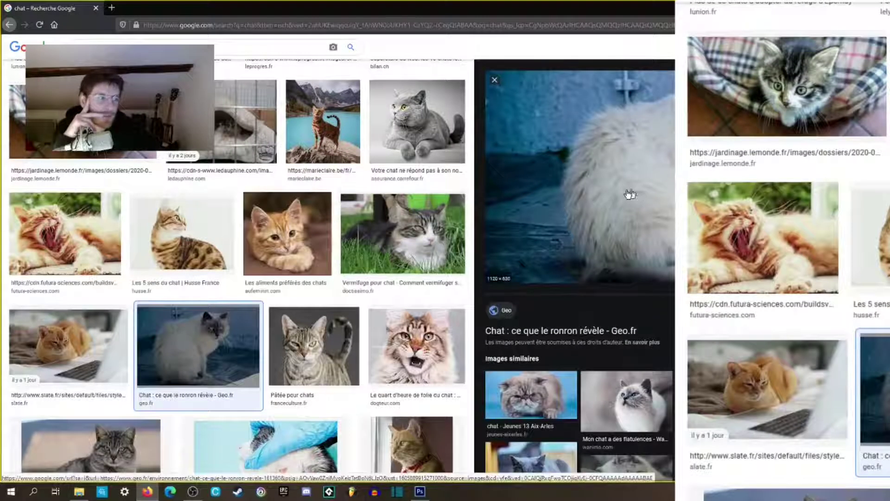
Step: Shrink the Firefox window, bring the white cat's photo into view and place the window beside the Photoshop canvas as reference
mouse_move(648, 10)
left_mouse_down()
mouse_move(375, 67)
mouse_move(596, 34)
mouse_move(651, 9)
mouse_move(651, 1)
left_mouse_up()
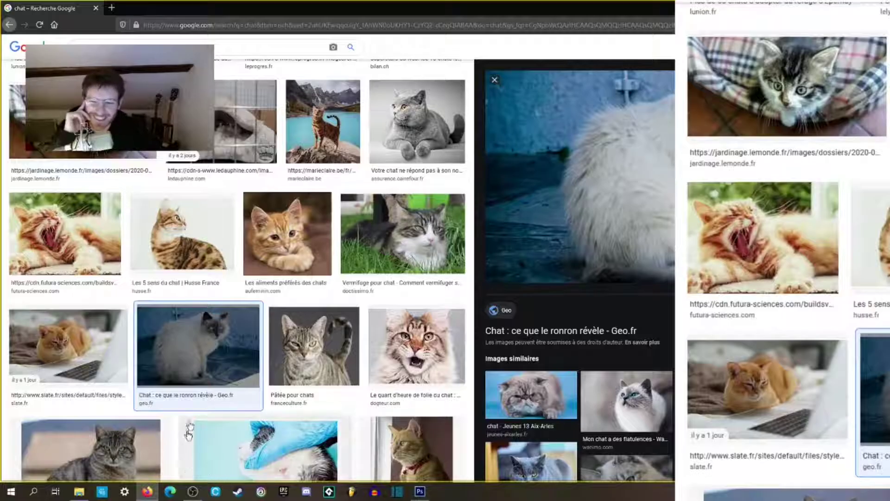
left_click_drag(652, 5, 304, 56)
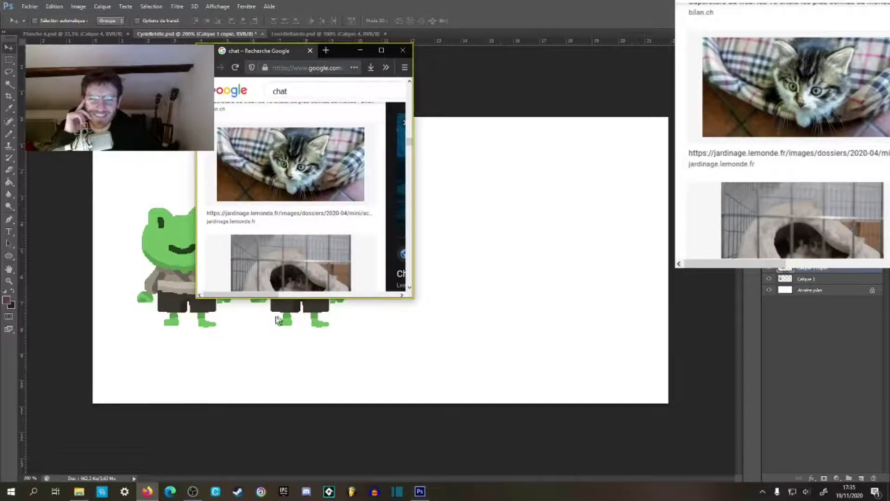
left_click_drag(261, 295, 351, 296)
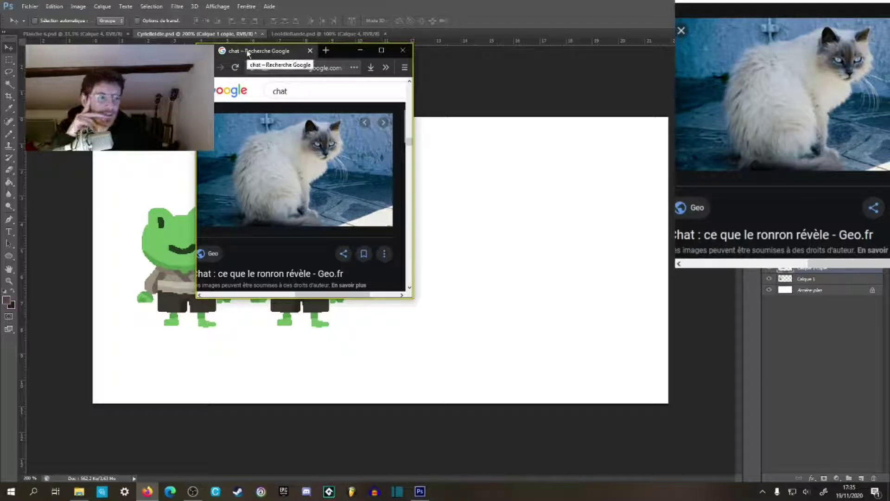
left_click_drag(349, 54, 477, 75)
Step: Switch to Photoshop and move the duplicated frog farther away from the original, keeping it at the same height
left_click(617, 171)
key("b")
scroll(209, 327, "up", 1)
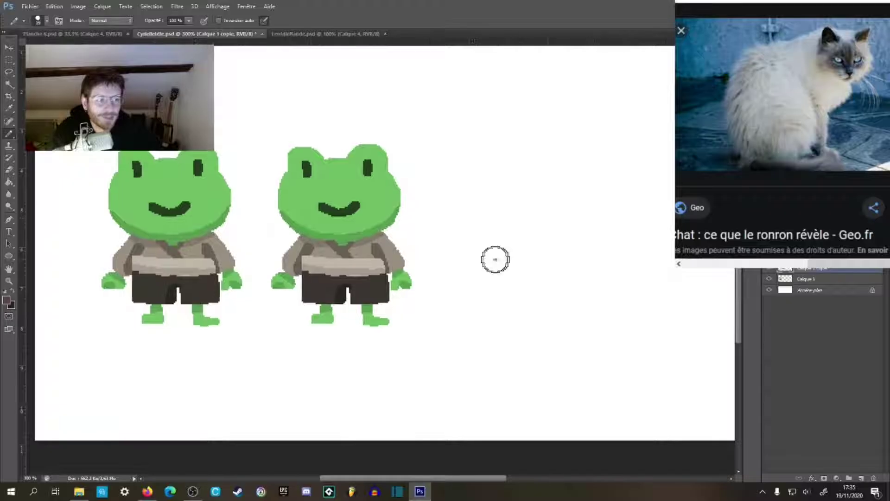
left_click(771, 278)
left_click(770, 278)
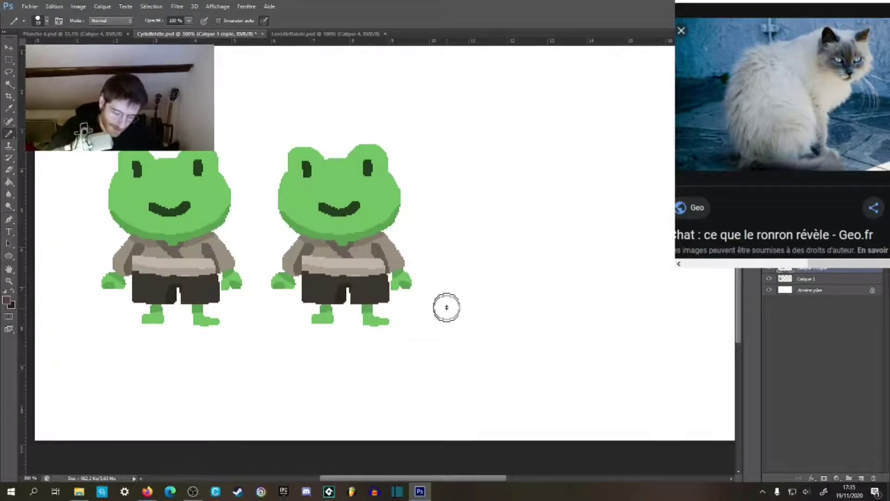
key("v")
left_click_drag(376, 222, 448, 222)
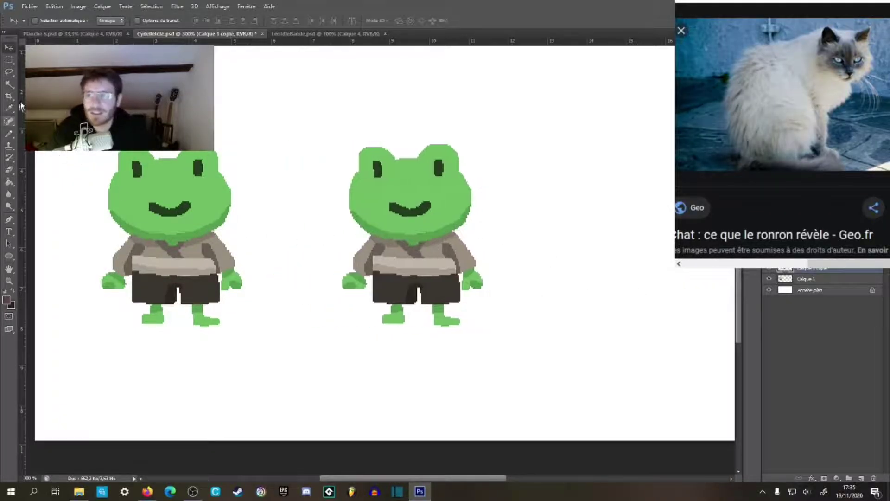
Step: Delete the copied frog's entire head, including face and chin shadow, using the Magic Wand with anti-aliasing off, and clear the selection
left_click(9, 60)
key("w")
left_click(414, 197)
left_click(247, 20)
left_click(217, 20)
left_click(393, 216)
left_click(377, 169, "shift")
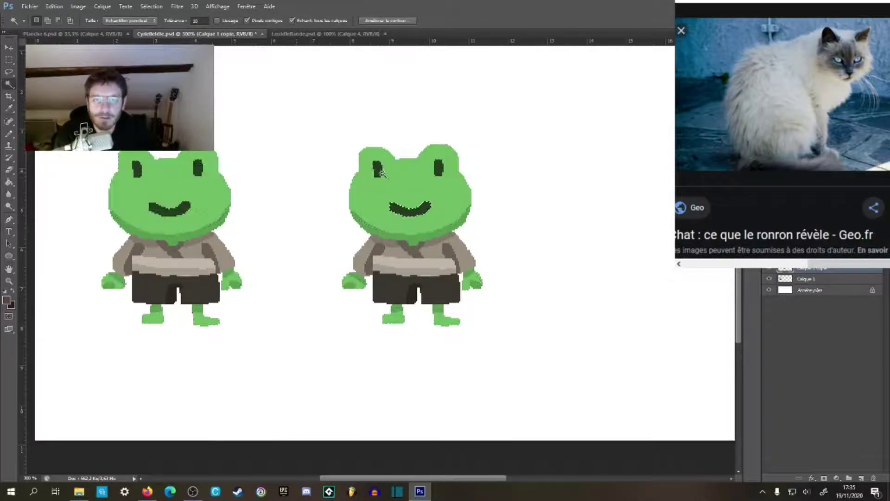
left_click(421, 185)
key("Delete")
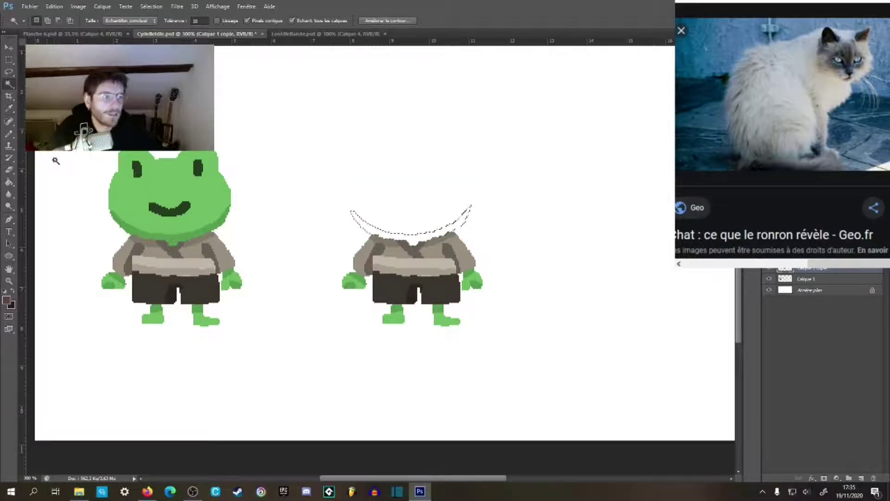
left_click(9, 59)
key("ctrl+d")
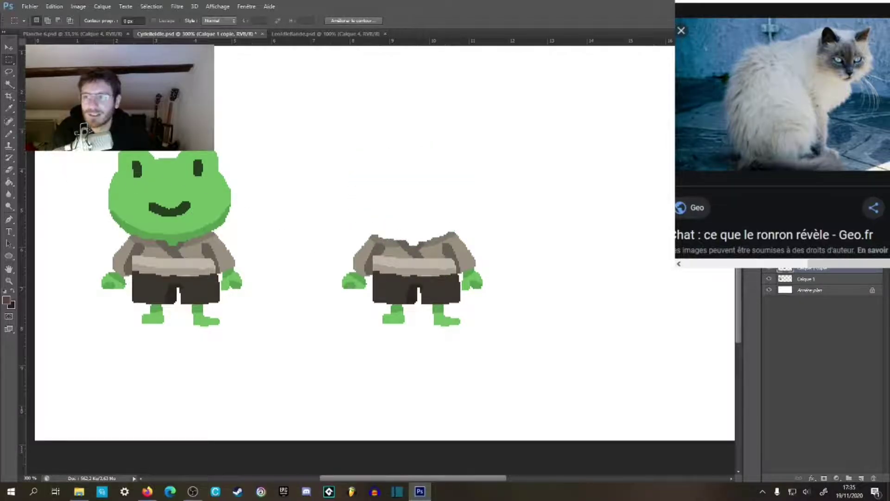
Step: Frame the headless copy with room above its shoulders and set the brush size to 10 px
key("z")
left_click(403, 248)
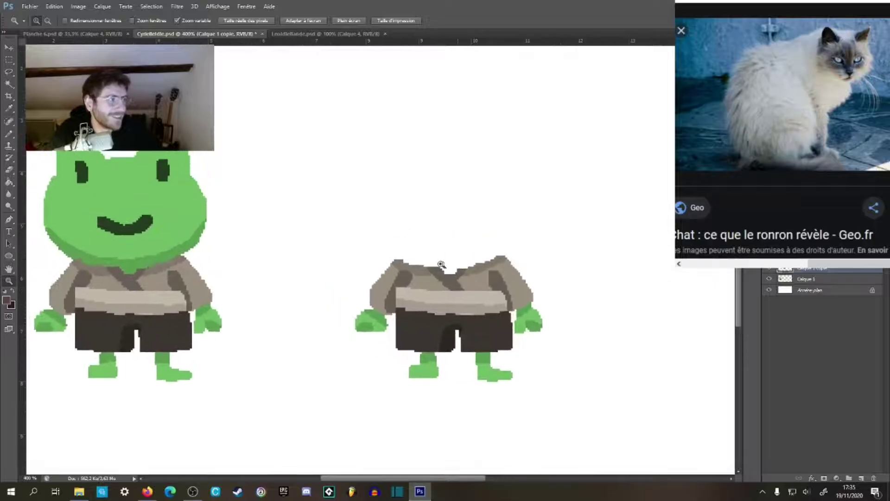
key("b")
left_click_drag(401, 265, 440, 271)
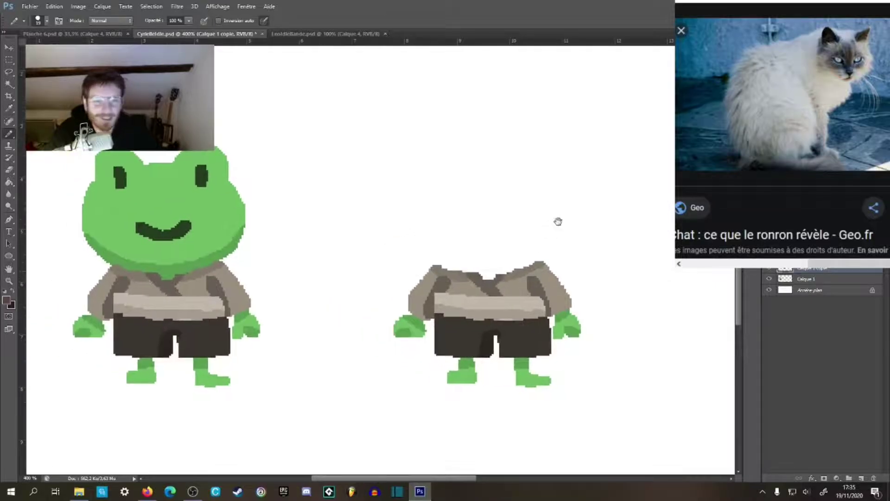
left_click_drag(558, 222, 459, 217)
right_click(459, 218)
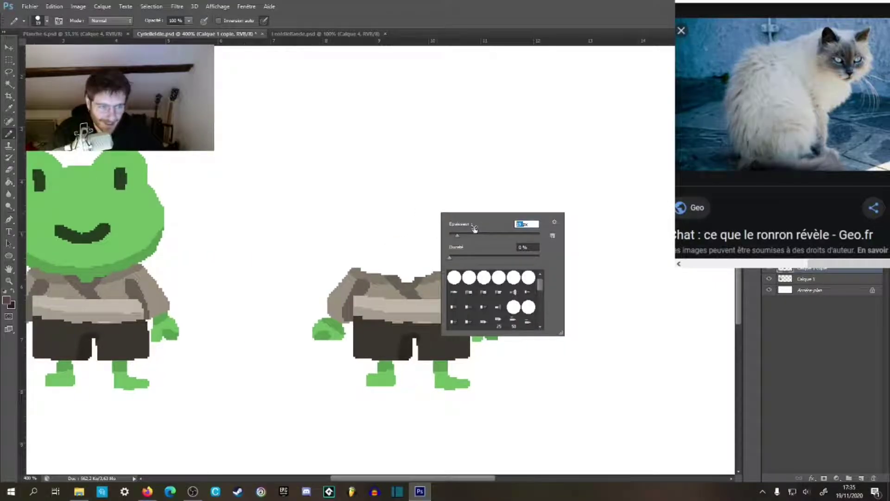
type("10")
key("Return")
mouse_move(472, 222)
left_mouse_down()
mouse_move(507, 230)
mouse_move(510, 223)
mouse_move(516, 243)
left_mouse_up()
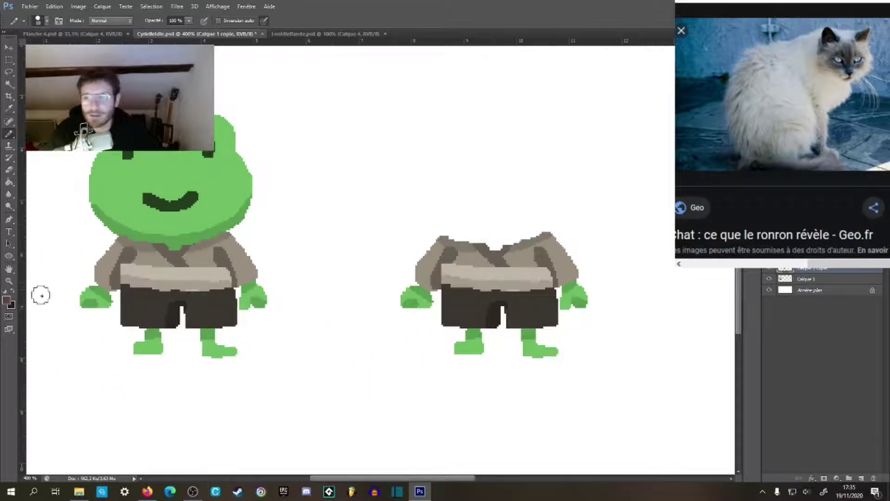
Step: Set the foreground colour to a pale cream for the cat's fur, RGB 237, 224, 213
left_click(7, 302)
mouse_move(445, 320)
left_mouse_down()
mouse_move(416, 284)
mouse_move(434, 263)
left_mouse_up()
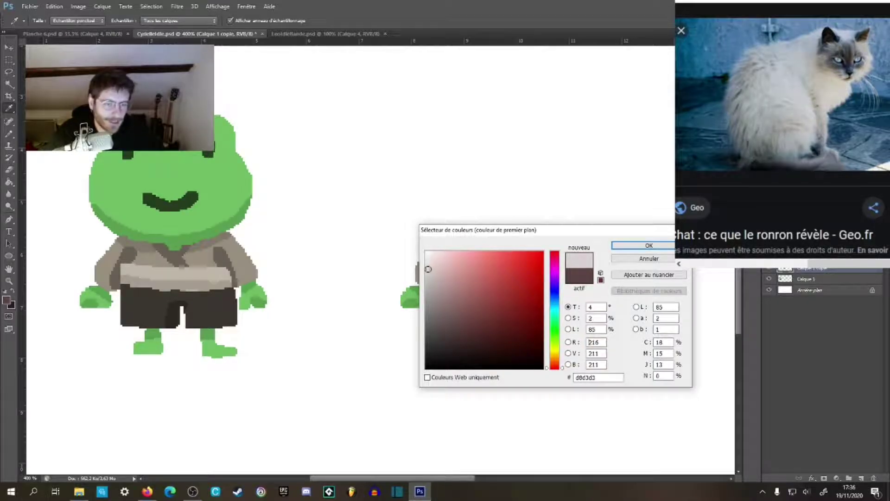
mouse_move(428, 269)
left_mouse_down()
mouse_move(417, 277)
mouse_move(429, 278)
mouse_move(433, 265)
left_mouse_up()
left_click(560, 366)
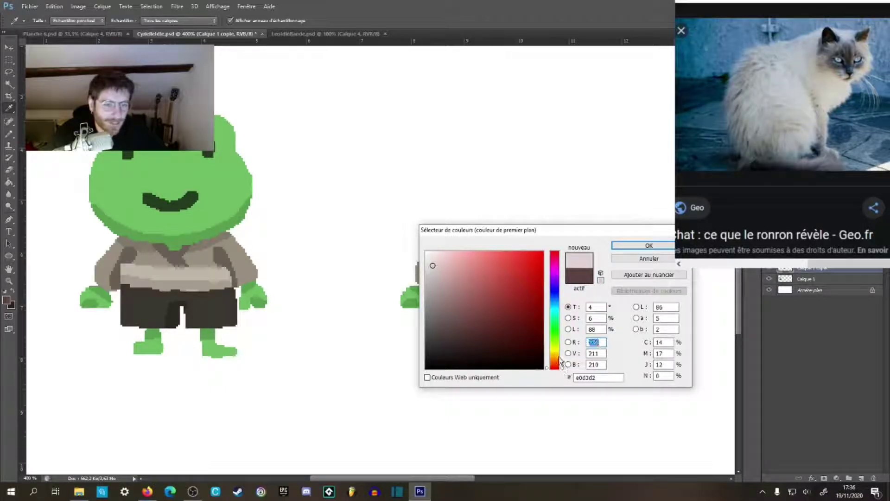
left_click_drag(562, 368, 562, 362)
left_click_drag(431, 265, 437, 259)
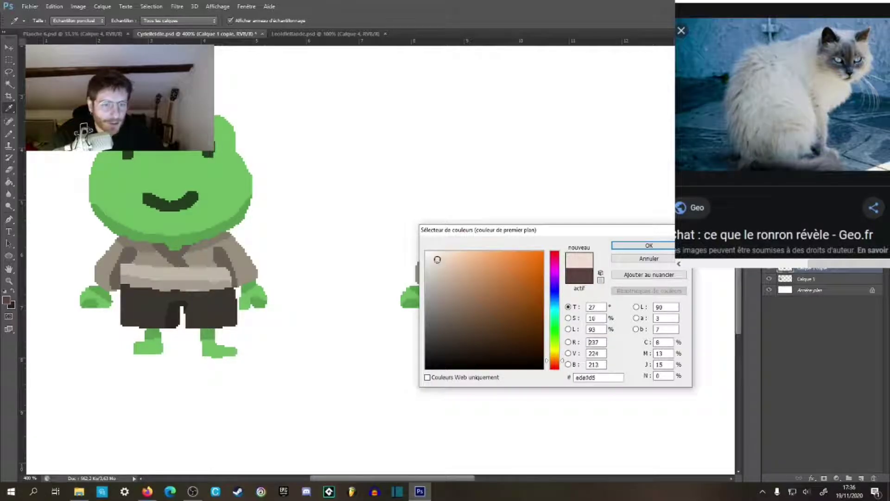
left_click(619, 245)
key("b")
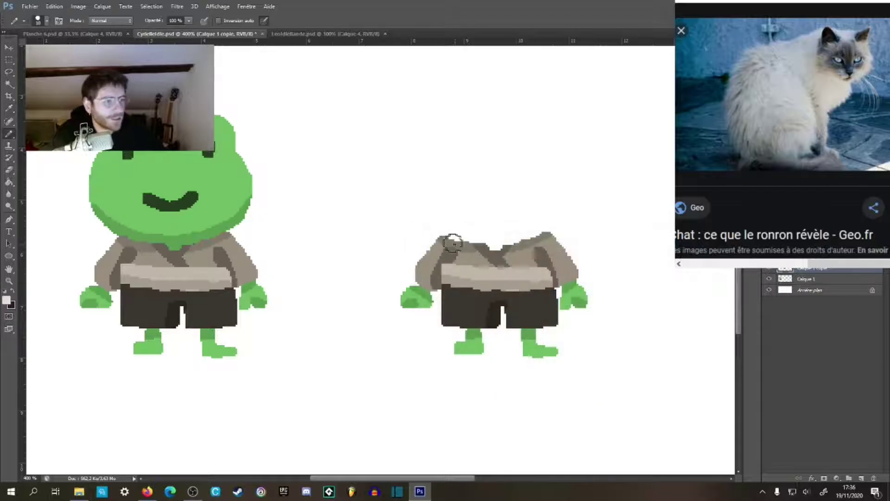
Step: Recolour the light green areas of the copy's hands and feet with the cream colour, using the Paint Bucket with anti-aliasing off
key("z")
left_click(503, 278)
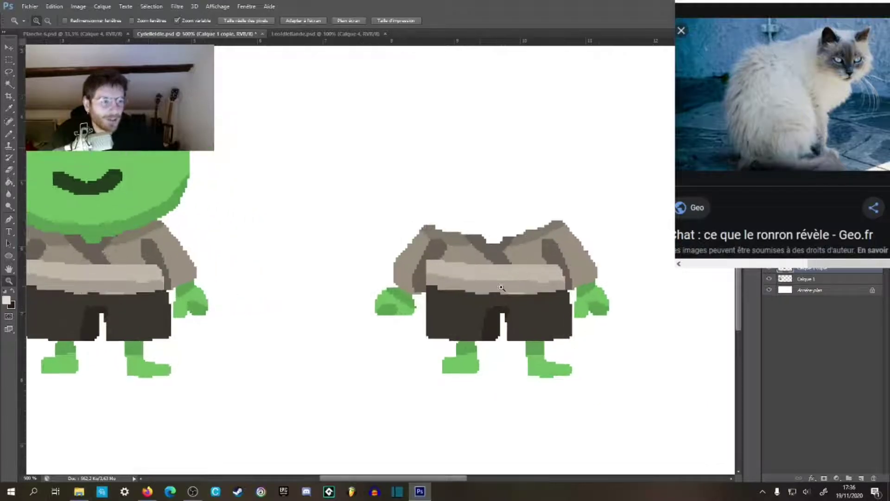
key("g")
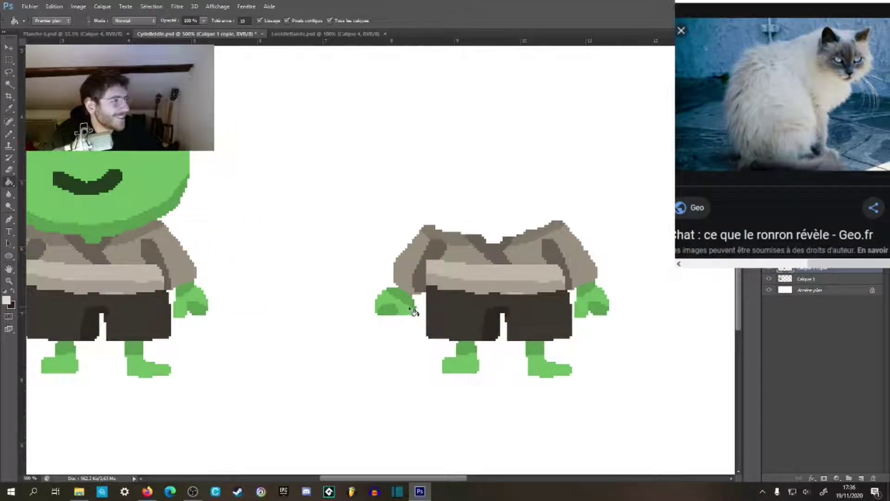
left_click(407, 310)
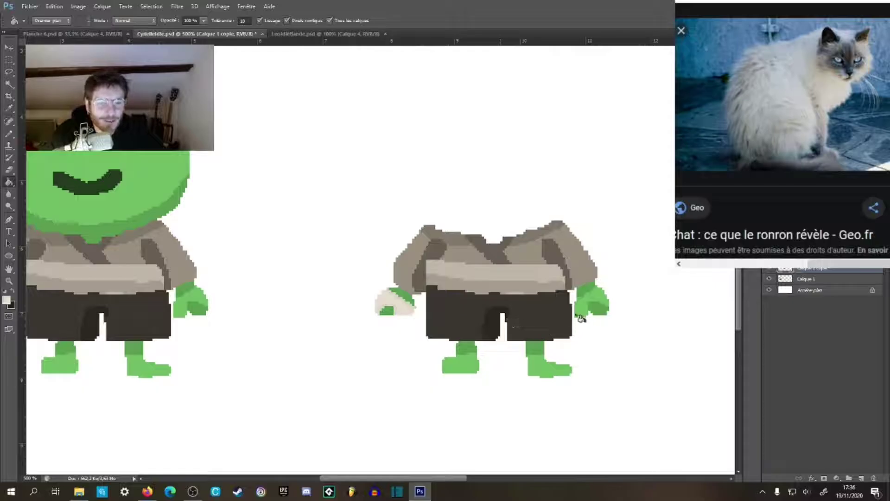
key("ctrl+z")
left_click(259, 21)
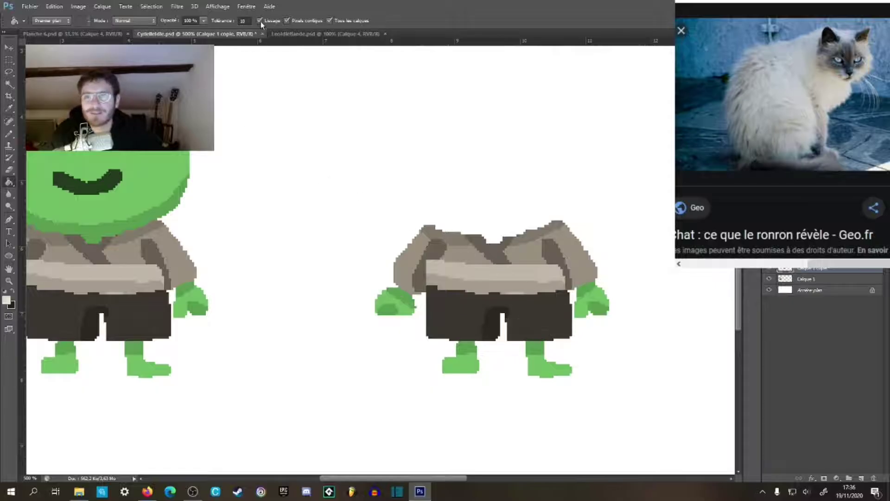
left_click(405, 313)
left_click(474, 371)
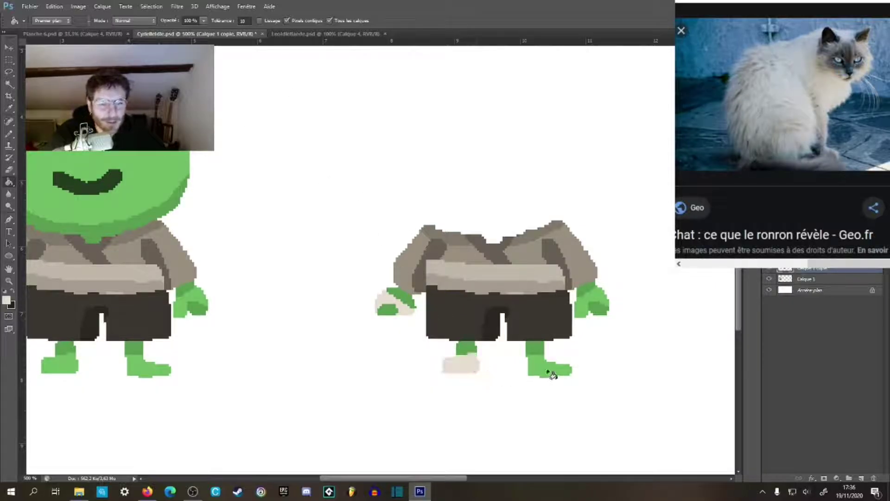
left_click(552, 375)
left_click(595, 306)
left_click_drag(593, 320, 518, 304)
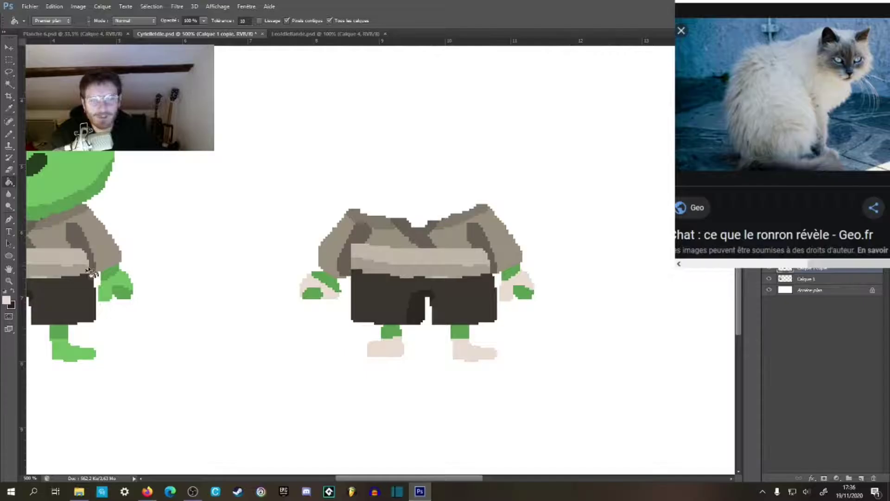
Step: Set the foreground colour to grey-brown a29488 and fill the dark green shadows on the copy's hands and ankles
left_click(11, 300)
mouse_move(437, 264)
left_mouse_down()
mouse_move(434, 283)
mouse_move(445, 293)
left_mouse_up()
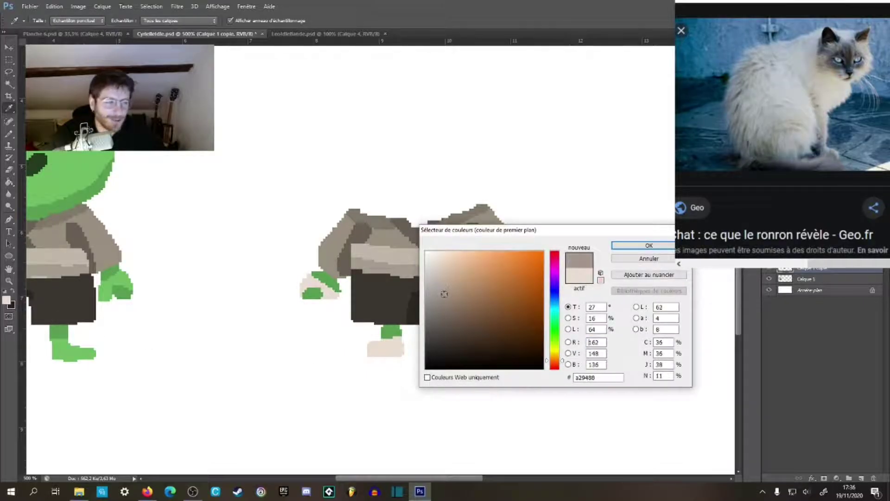
left_click(647, 245)
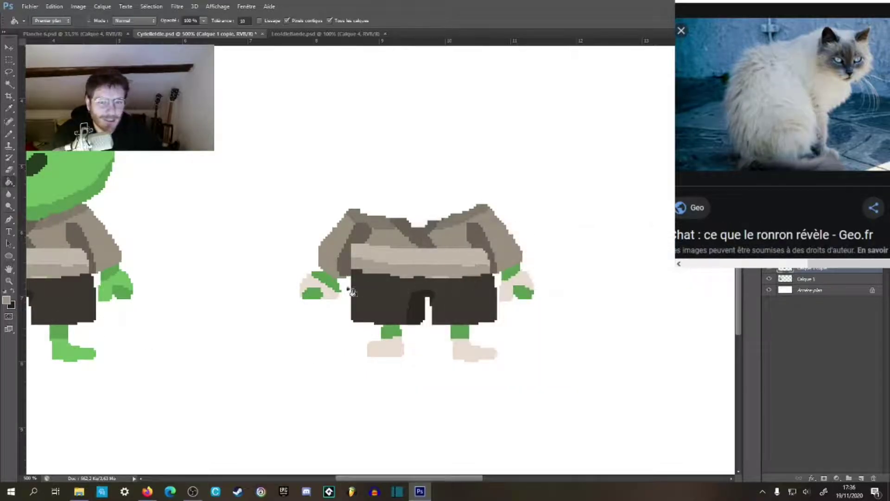
left_click(326, 289)
left_click(317, 295)
left_click(394, 336)
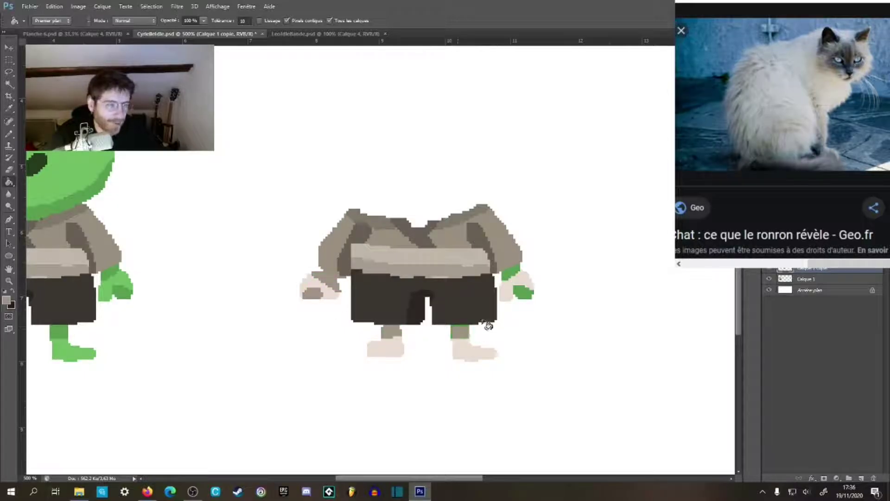
left_click(523, 293)
left_click(459, 331)
left_click_drag(525, 307, 495, 323)
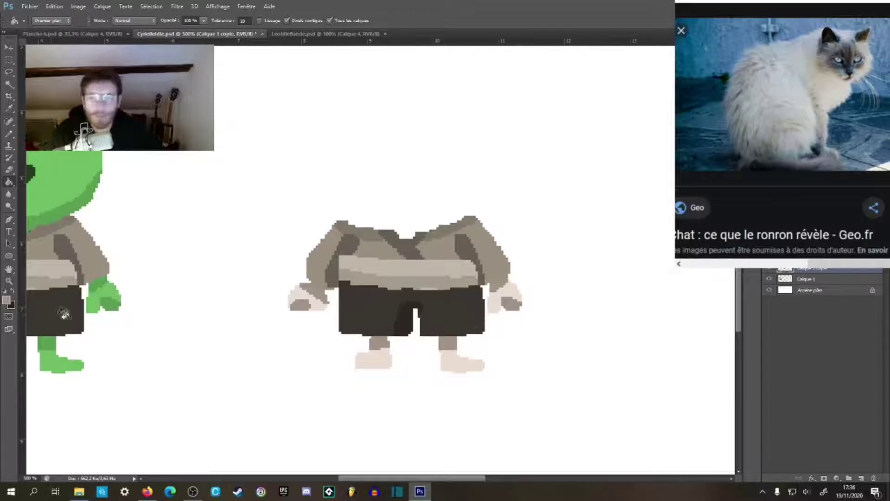
Step: Sample the cream from the hand and paint a large rounded head outline above the copy's shoulders with the brush
key("b")
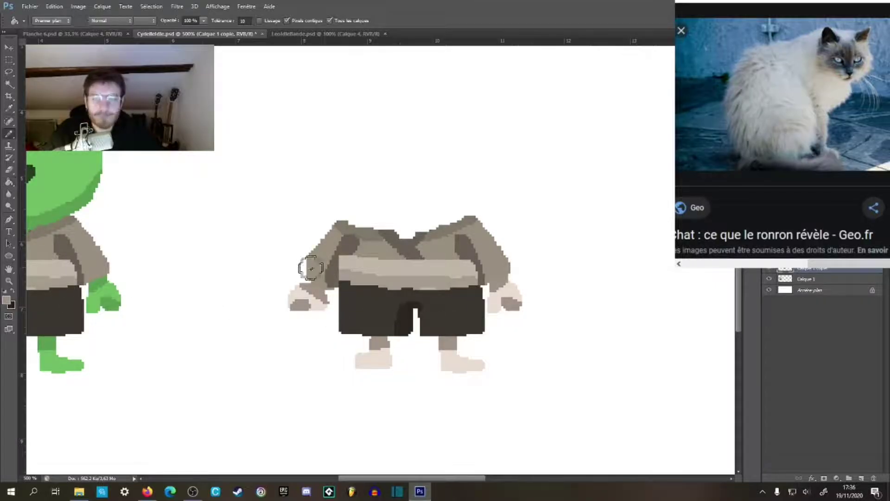
left_click(320, 302, "alt")
left_click_drag(448, 212, 502, 210)
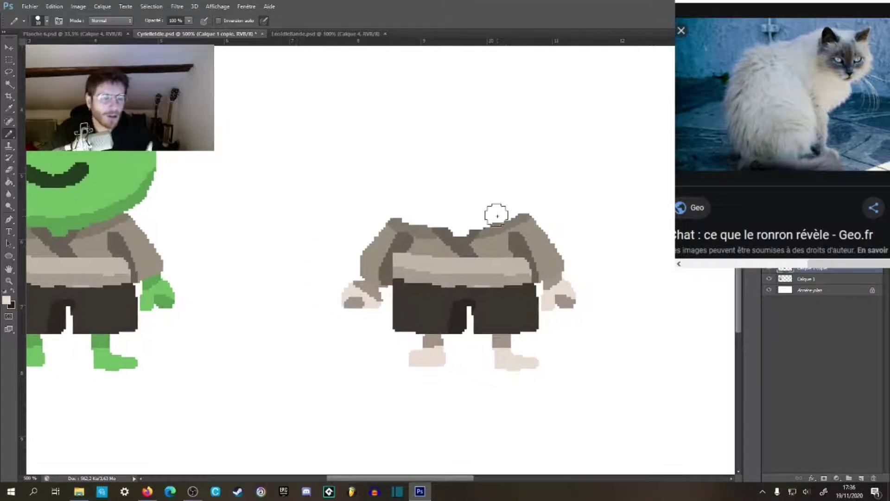
mouse_move(447, 231)
left_mouse_down()
mouse_move(532, 228)
mouse_move(489, 221)
mouse_move(456, 238)
mouse_move(431, 236)
left_mouse_up()
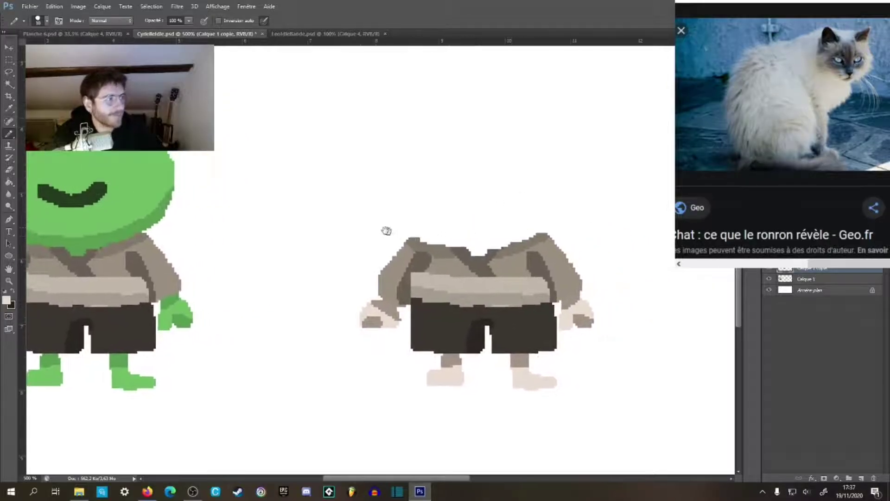
left_click_drag(433, 175, 434, 171)
mouse_move(391, 119)
left_mouse_down()
mouse_move(468, 105)
mouse_move(381, 122)
mouse_move(361, 166)
mouse_move(358, 194)
mouse_move(379, 225)
mouse_move(417, 246)
mouse_move(496, 234)
mouse_move(406, 230)
mouse_move(434, 238)
mouse_move(410, 240)
mouse_move(438, 240)
left_mouse_up()
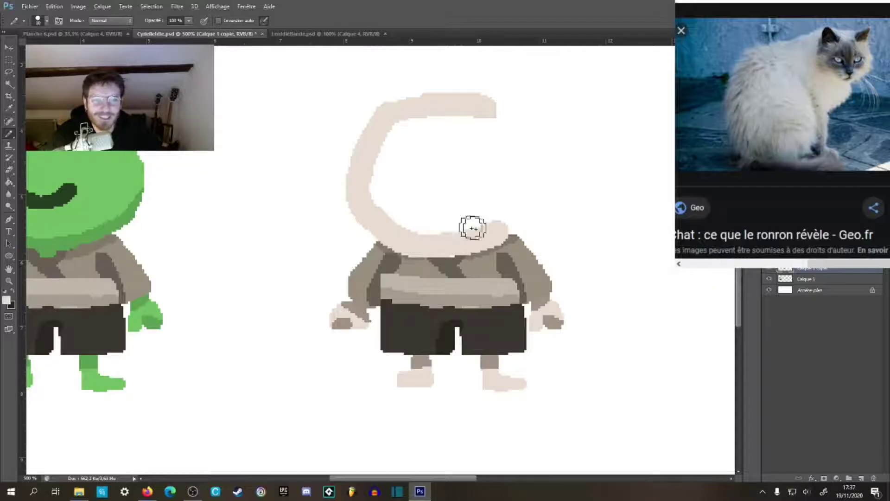
left_click_drag(497, 124, 529, 199)
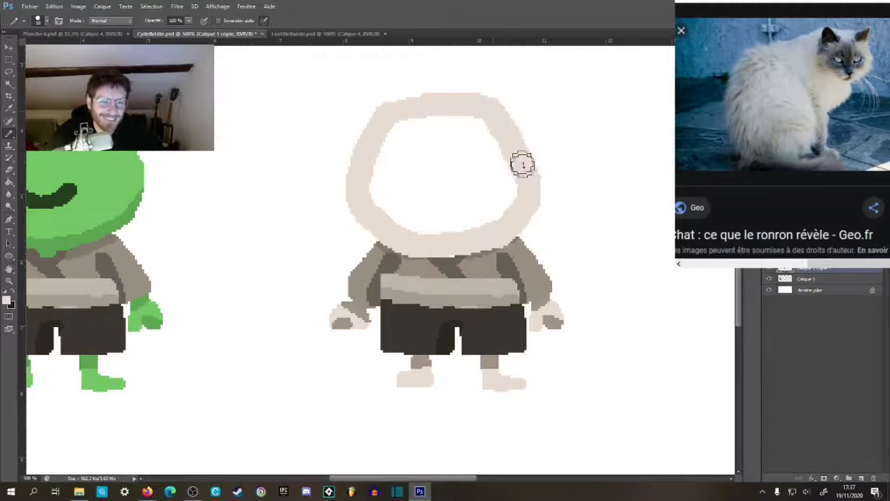
left_click_drag(505, 199, 494, 205)
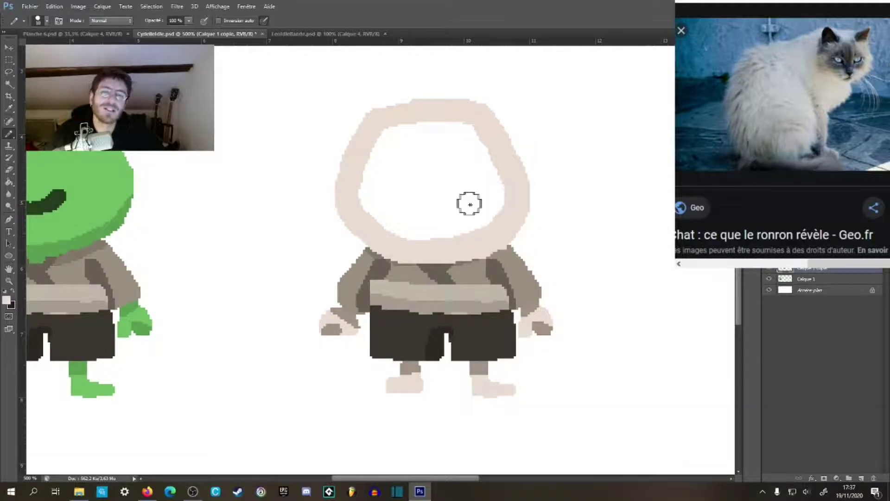
key("l")
mouse_move(372, 80)
left_mouse_down()
mouse_move(353, 92)
mouse_move(309, 215)
mouse_move(354, 273)
left_mouse_up()
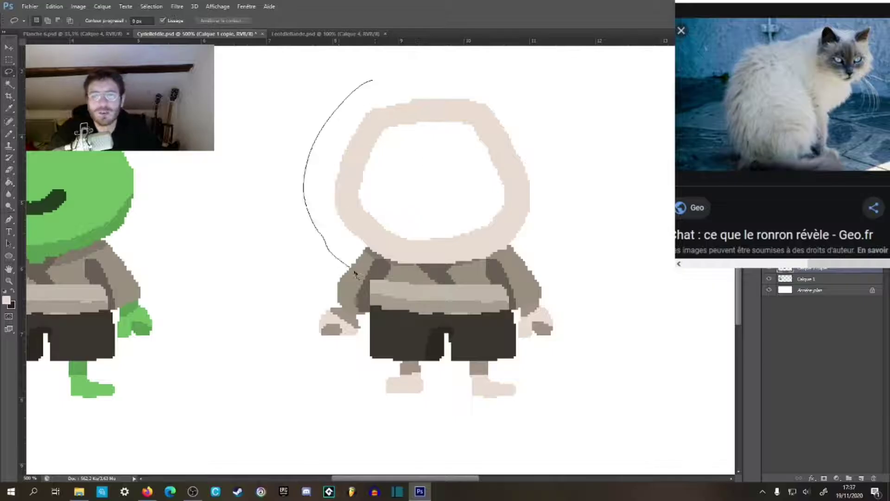
mouse_move(501, 274)
left_mouse_down()
mouse_move(523, 96)
mouse_move(431, 81)
left_mouse_up()
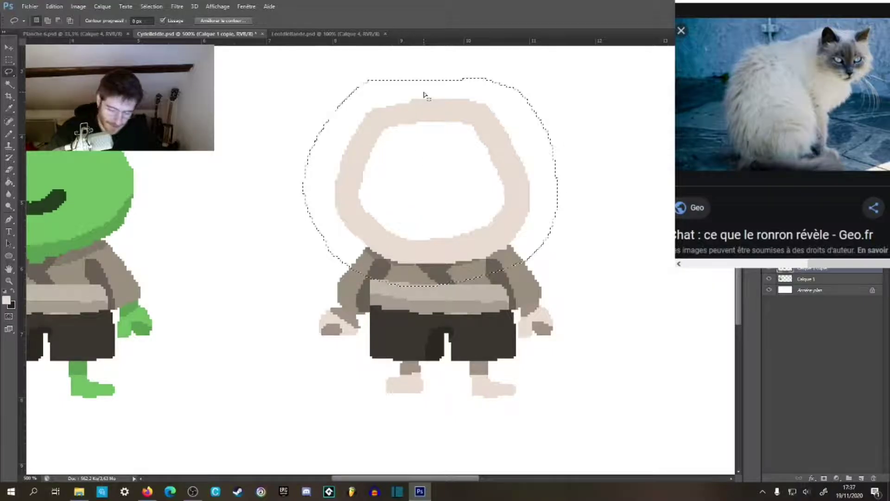
key("v")
key("Up")
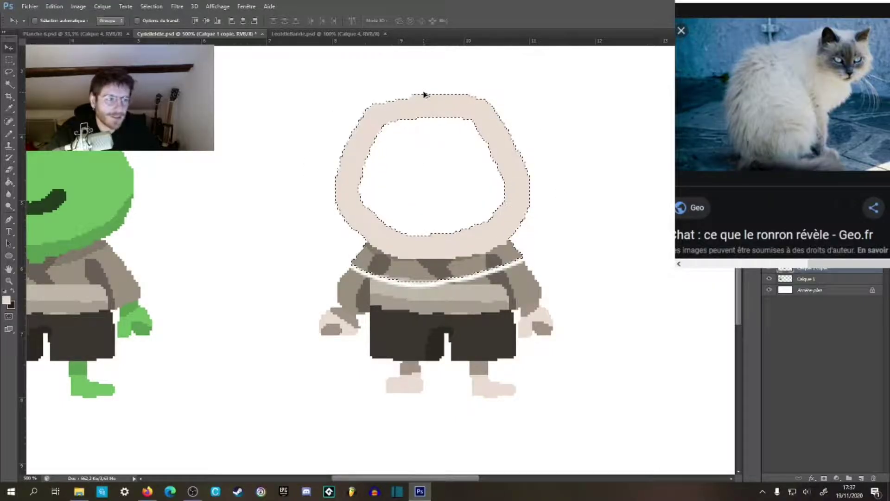
key("ctrl+z")
Step: Select the cream head outline using the Magic Wand with tolerance 1, nudge it slightly upward, and clear the selection
key("w")
left_click(428, 110)
left_click(175, 22)
type("1")
key("Return")
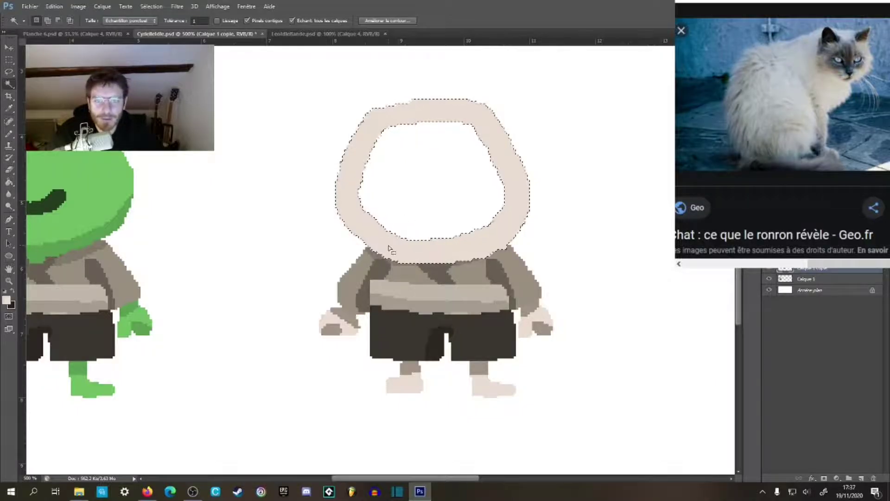
key("v")
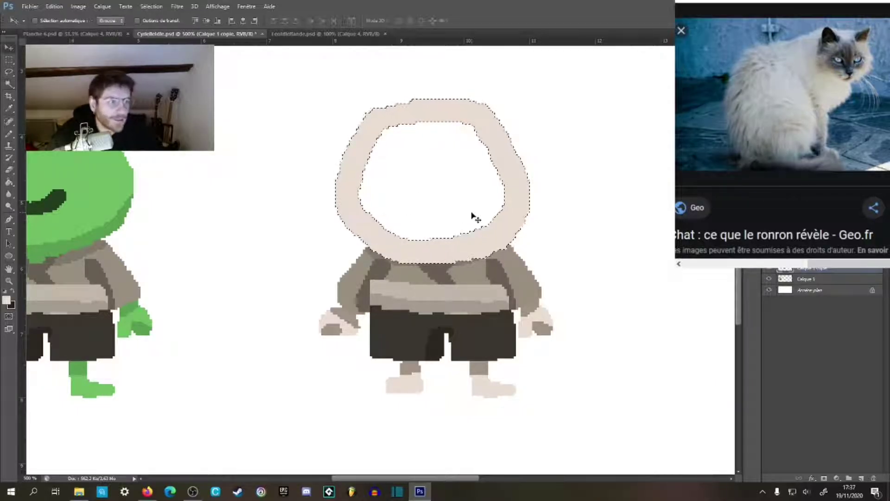
key("Up")
key("Up")
key("Up")
key("Down")
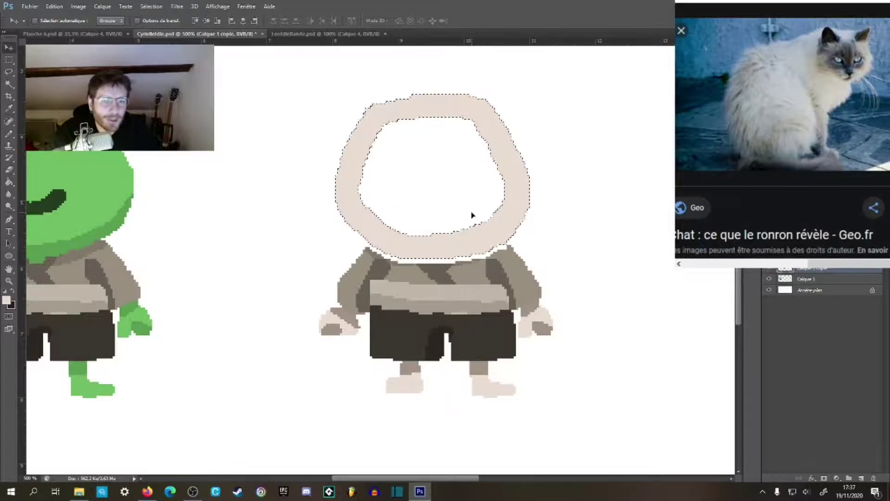
left_click(10, 60)
key("ctrl+d")
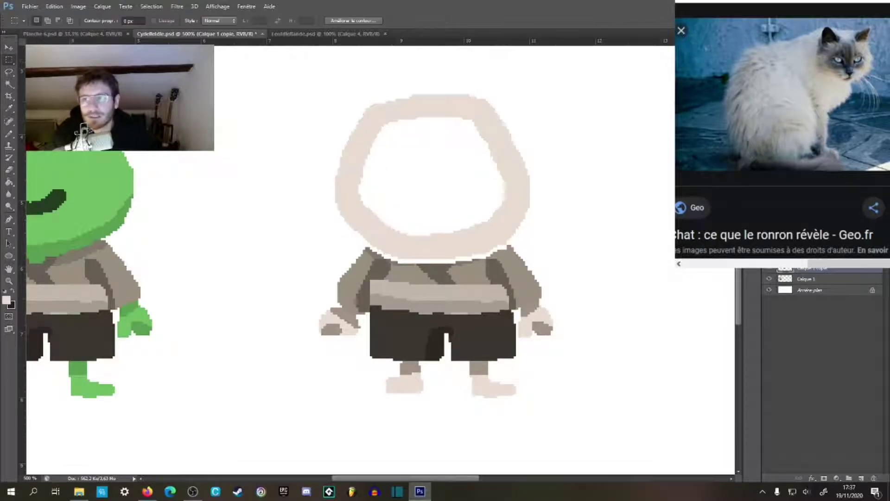
Step: Set the brush size to 6 px for finer painting on the cat copy
left_click_drag(461, 259, 585, 260)
key("b")
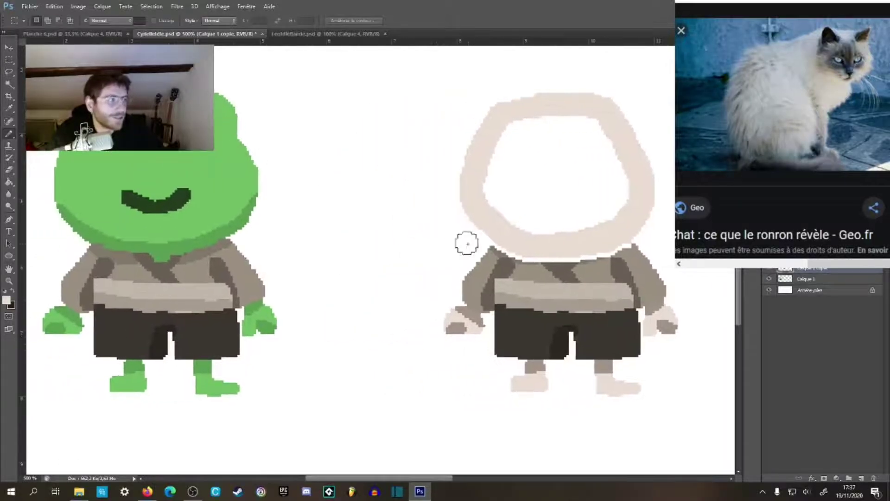
left_click_drag(525, 251, 452, 223)
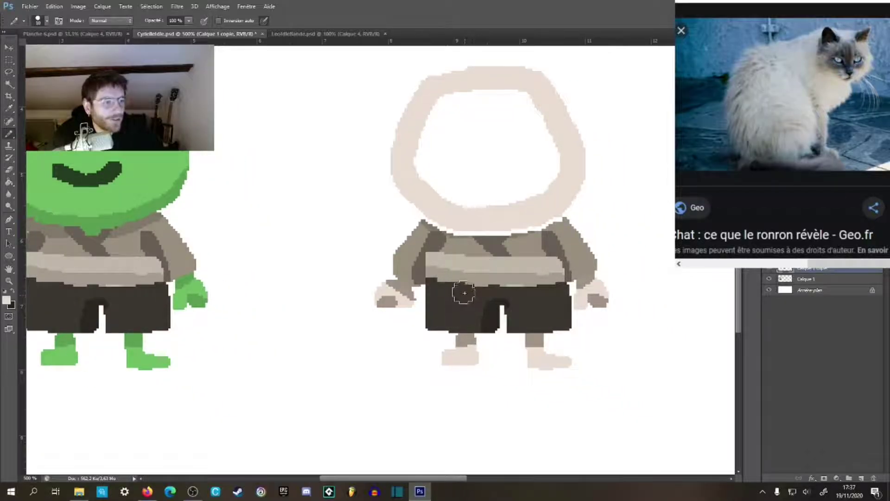
left_click_drag(477, 311, 487, 281)
left_click_drag(482, 318, 467, 302)
key("z")
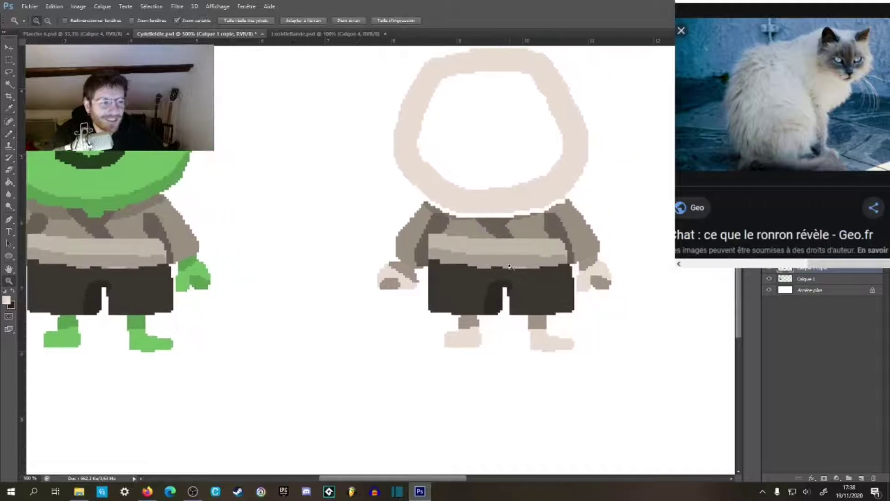
left_click(510, 266)
left_click(510, 266)
key("b")
left_click_drag(297, 180, 535, 252)
right_click(538, 260)
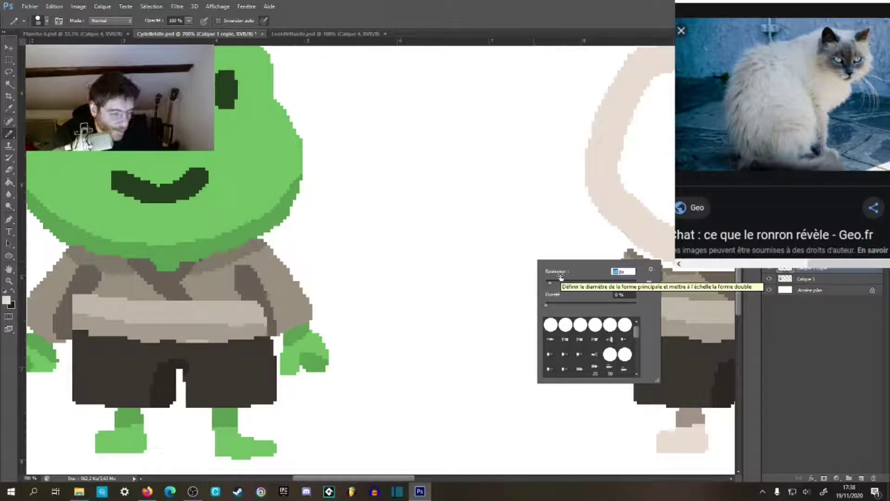
type("6")
key("Return")
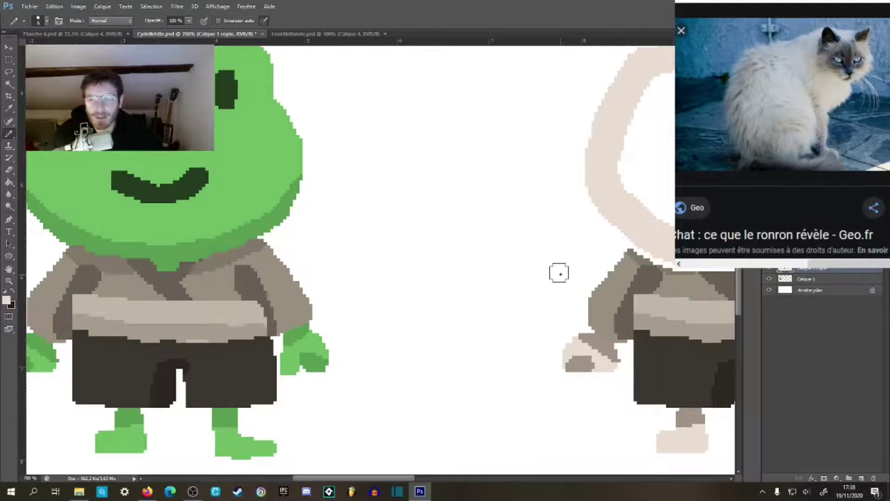
left_click_drag(588, 260, 351, 233)
left_click_drag(471, 240, 507, 262)
key("ctrl+z")
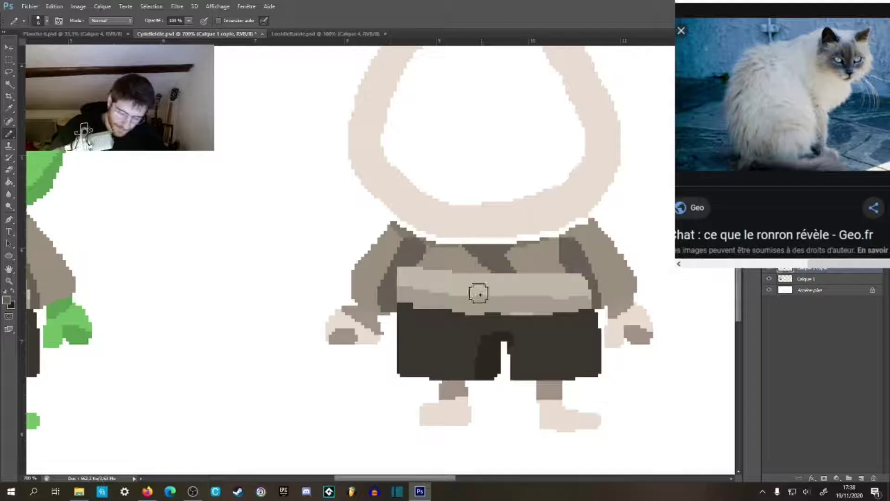
Step: Delete the cat copy's left sleeve, left chest and dark collar areas with the Magic Wand
key("w")
left_click(394, 267)
key("Delete")
left_click(411, 248)
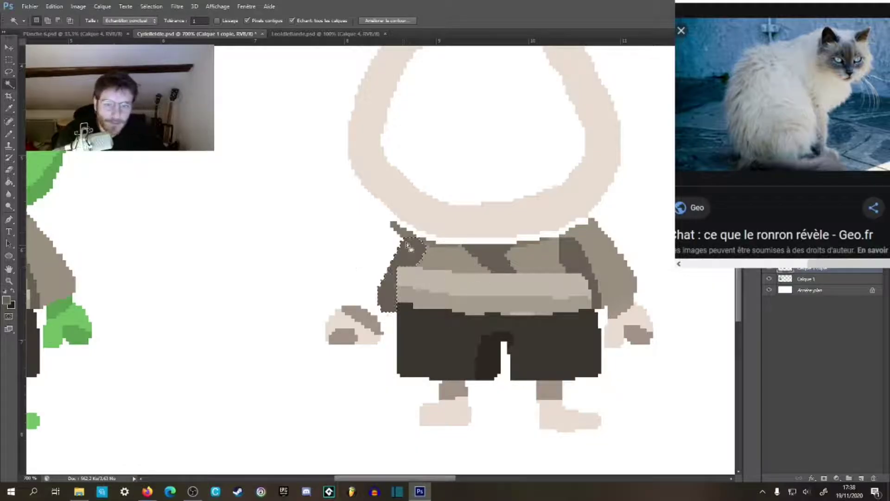
key("Delete")
left_click(403, 231)
key("Delete")
left_click(445, 255)
key("Delete")
left_click(486, 259)
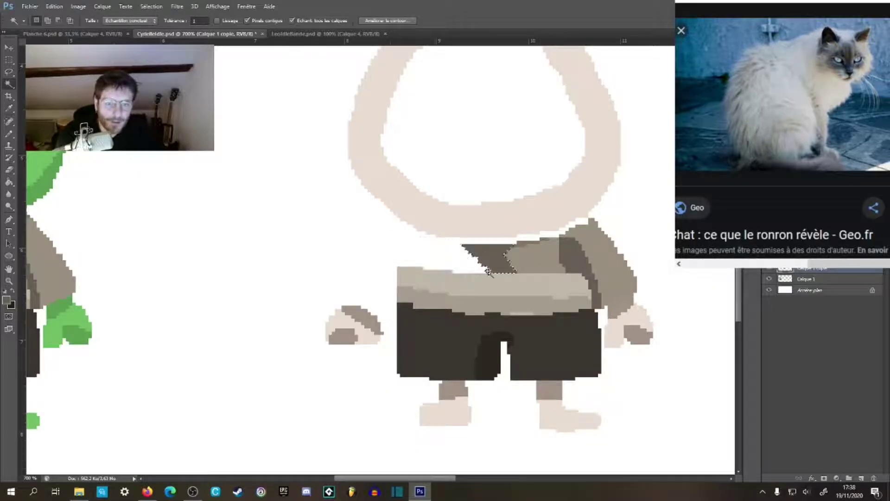
key("Delete")
Step: Delete the belt and shorts areas from the cat copy, including their shadows, and clear the selection
left_click(495, 292)
key("Delete")
left_click(506, 304)
key("Delete")
left_click(522, 317)
key("Delete")
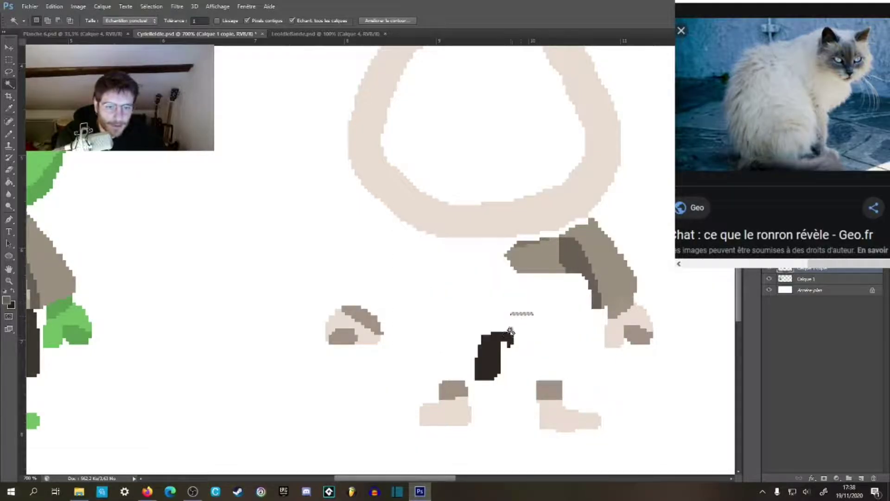
left_click(498, 343)
key("Delete")
key("m")
key("ctrl+d")
Step: Duplicate the original frog layer, Calque 1, and align the duplicate's body beneath the cat's head, hands and feet
left_click_drag(381, 272, 580, 264)
left_click_drag(818, 284, 861, 477)
key("z")
left_click(505, 322, "alt")
left_click(505, 323, "alt")
key("m")
left_click_drag(307, 277, 601, 281)
key("ctrl+z")
left_click(295, 289)
key("v")
left_click_drag(245, 306, 643, 288)
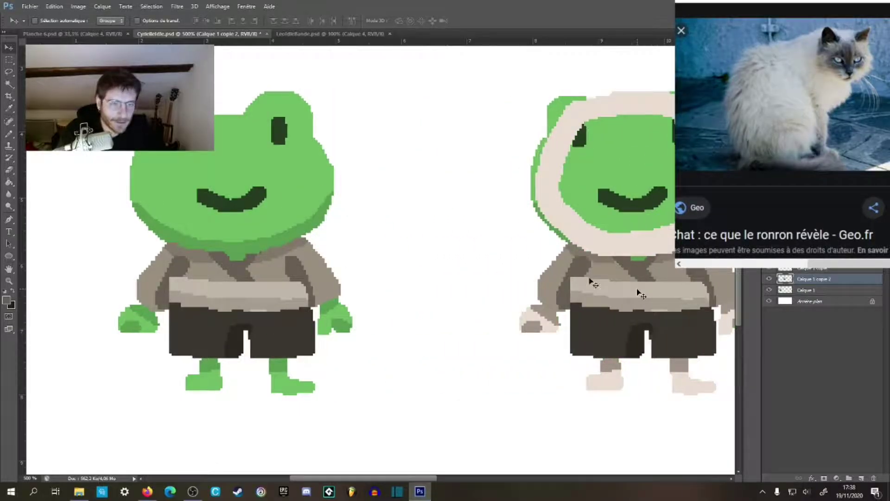
scroll(398, 223, "right", 5)
Step: Delete the light green head areas and the left eye from the duplicated frog layer with the Magic Wand
key("w")
left_click(366, 180)
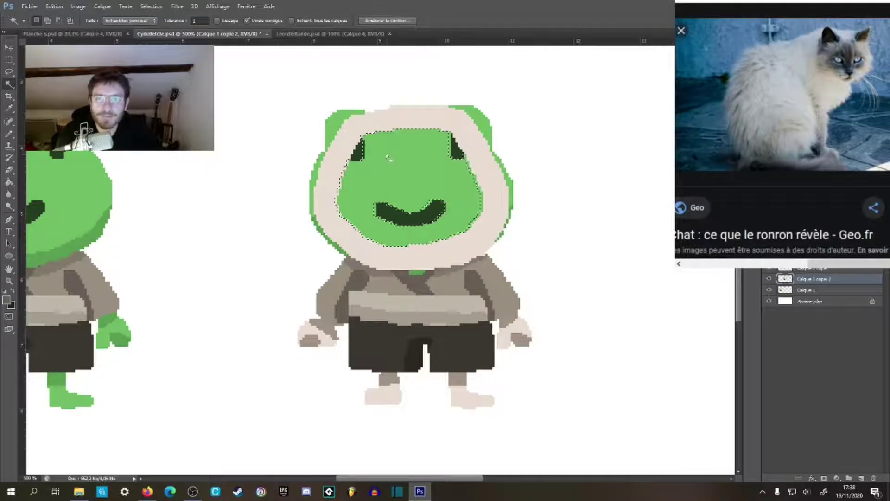
left_click(342, 115)
key("Delete")
left_click(358, 149)
key("Delete")
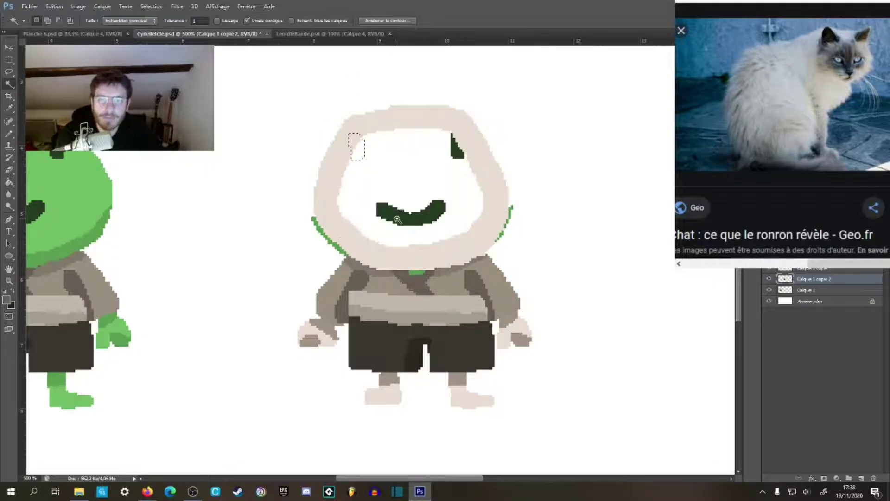
Step: Delete the frog's mouth, right eye and green neck patch from the duplicated layer, and clear the selection
left_click(411, 211)
key("Delete")
left_click(458, 146)
key("Delete")
left_click(416, 272)
key("Delete")
key("m")
key("ctrl+d")
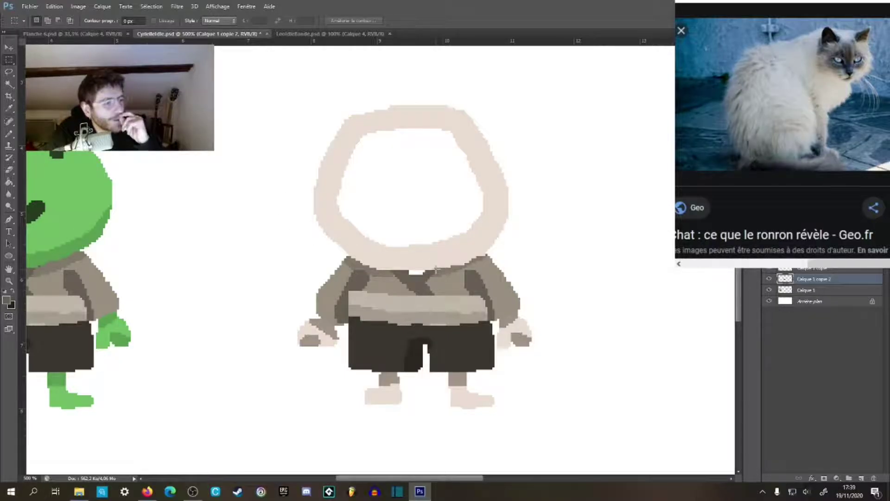
Step: Paint the outlines of two cat ears in cream on top of the head outline with the brush
key("b")
mouse_move(458, 231)
left_mouse_down()
mouse_move(566, 212)
mouse_move(618, 256)
left_mouse_up()
mouse_move(557, 177)
left_mouse_down()
mouse_move(511, 232)
mouse_move(544, 216)
mouse_move(521, 221)
mouse_move(546, 204)
left_mouse_up()
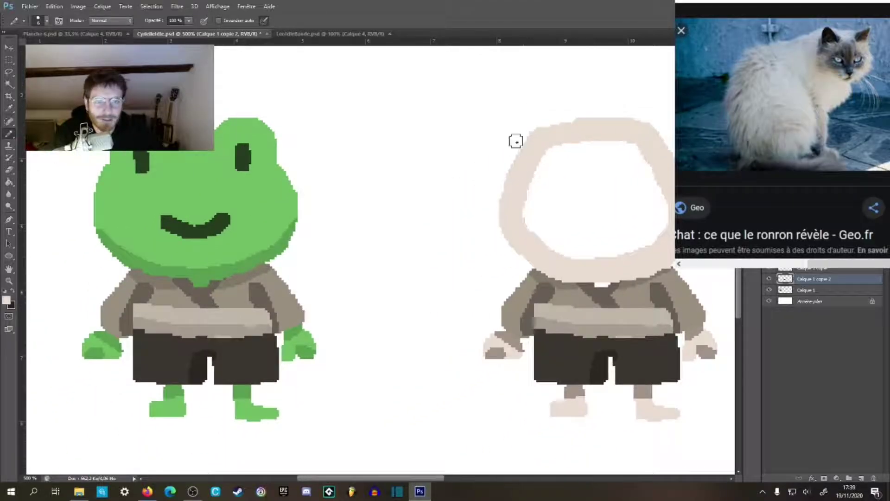
mouse_move(538, 131)
left_mouse_down()
mouse_move(499, 109)
mouse_move(490, 126)
mouse_move(496, 159)
mouse_move(510, 178)
mouse_move(503, 207)
left_mouse_up()
mouse_move(524, 156)
left_mouse_down()
mouse_move(547, 133)
mouse_move(566, 139)
mouse_move(574, 168)
mouse_move(565, 202)
mouse_move(576, 171)
mouse_move(558, 132)
left_mouse_up()
left_click_drag(522, 266, 516, 252)
mouse_move(529, 151)
left_mouse_down()
mouse_move(541, 165)
mouse_move(548, 144)
left_mouse_up()
mouse_move(381, 159)
left_mouse_down()
mouse_move(383, 149)
mouse_move(394, 163)
mouse_move(397, 142)
left_mouse_up()
Step: Fill the cat's head and ears with cream and the white neckline gap with grey-brown, using the Paint Bucket
key("g")
left_click(477, 200)
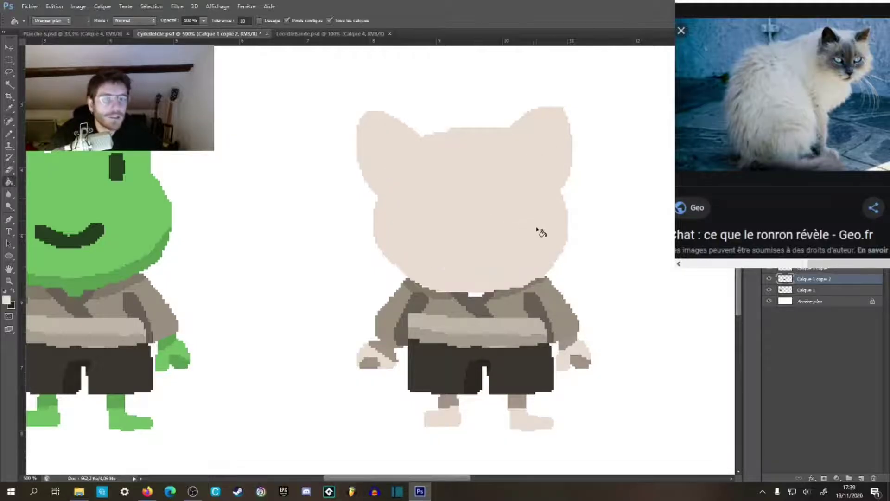
left_click_drag(538, 233, 524, 197)
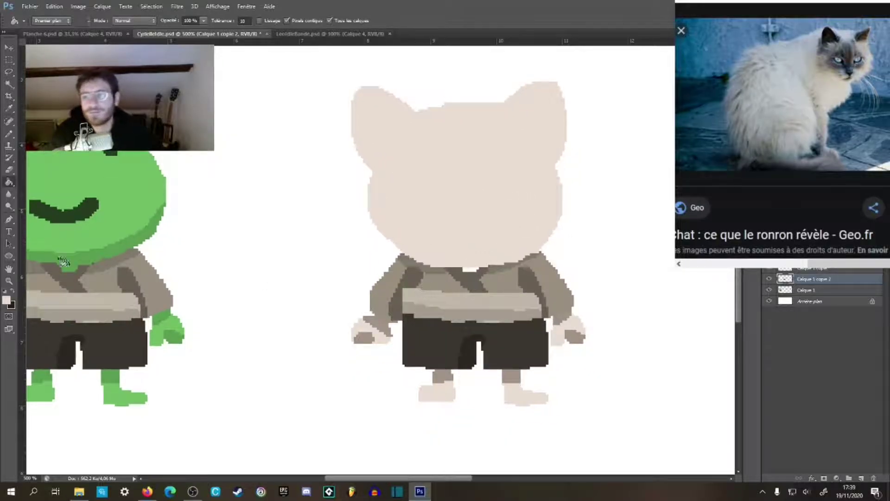
left_click(376, 317, "alt")
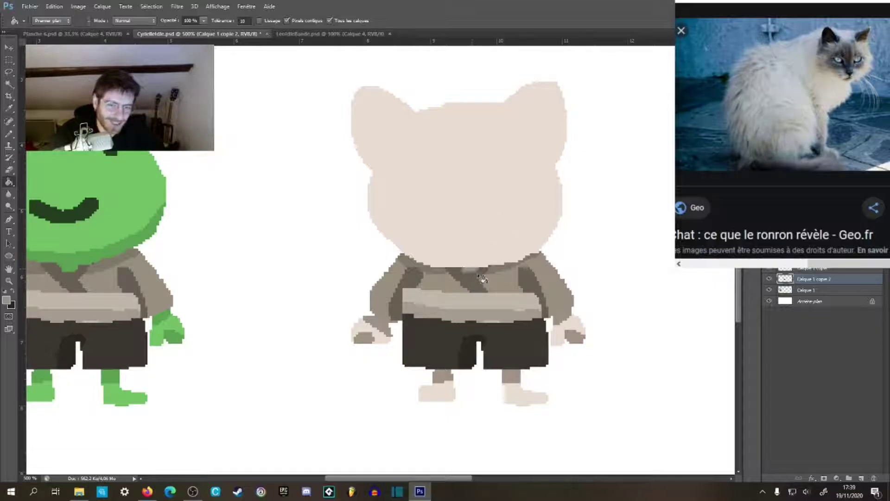
Step: Check which layer holds each part of the cat's head using Magic Wand selections and layer visibility, and clear the selection
key("w")
left_click(453, 244)
left_click(394, 189, "shift")
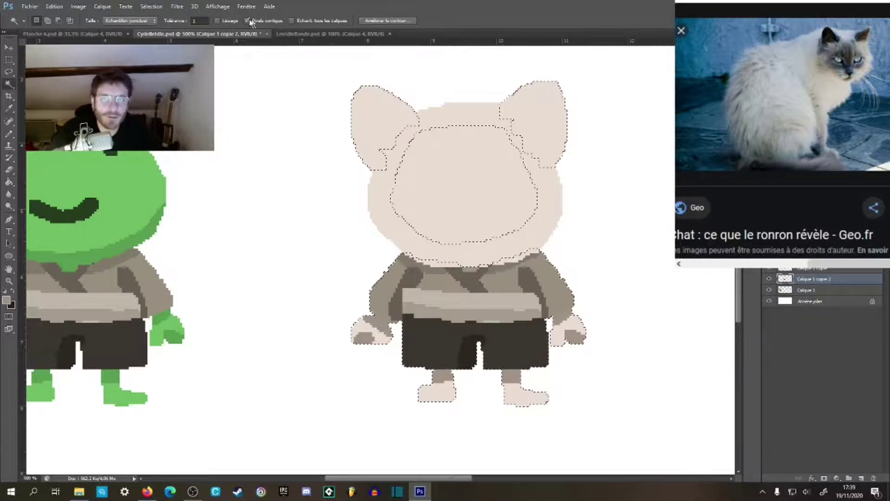
left_click(770, 269)
left_click(769, 269)
left_click(769, 279)
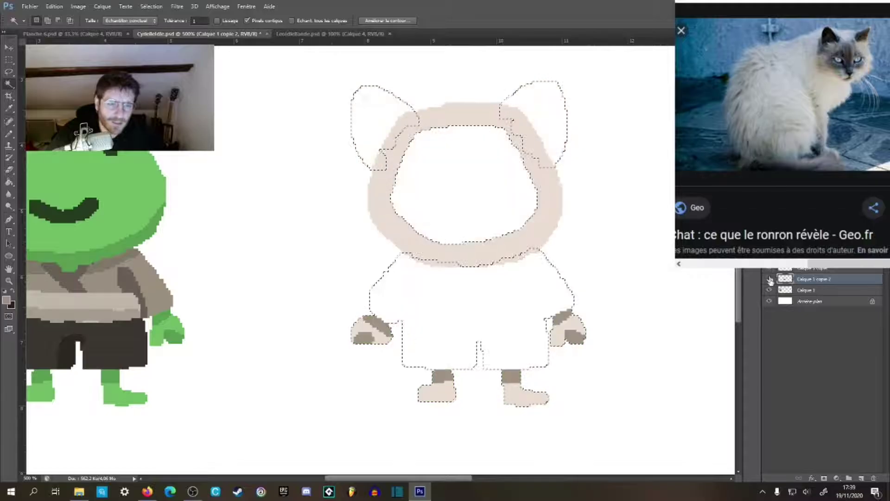
left_click(769, 278)
left_click(769, 279)
left_click(769, 278)
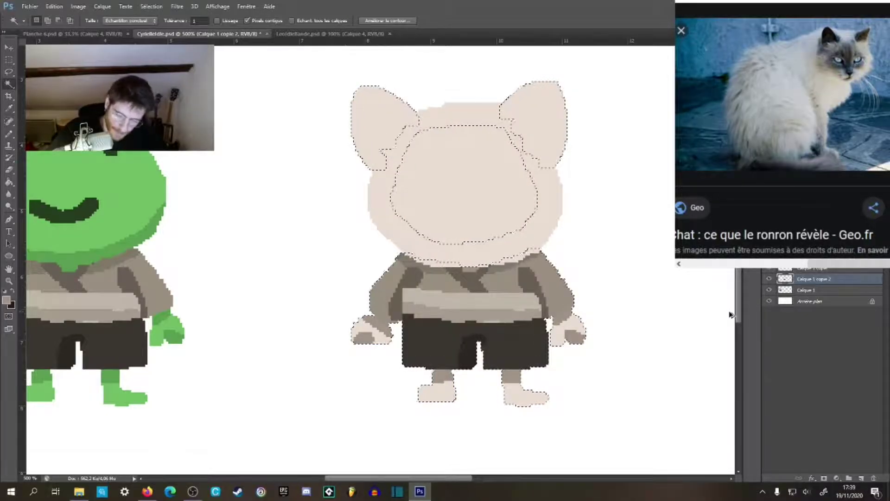
key("ctrl+d")
Step: Undo the ear painting and fills on Calque 1 copie 2, and make the head layer, Calque 1 copie, active
left_click(769, 279)
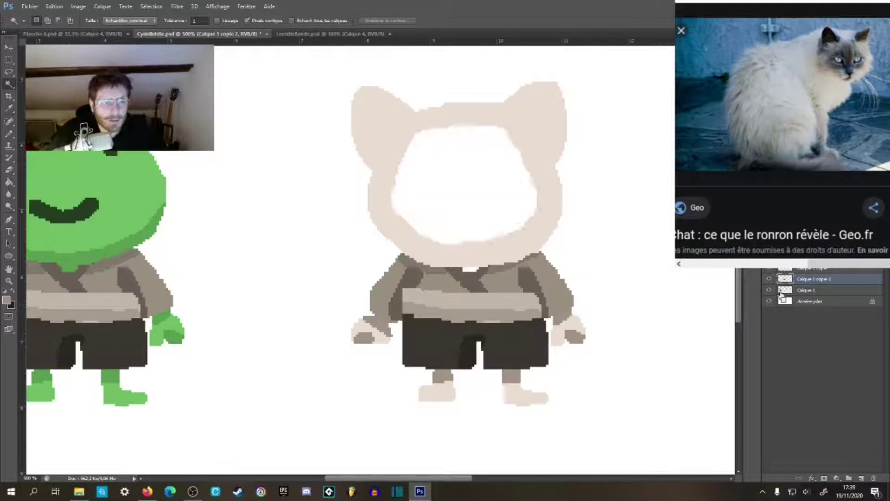
key("ctrl+alt+z")
key("ctrl+alt+z")
key("ctrl+alt+z")
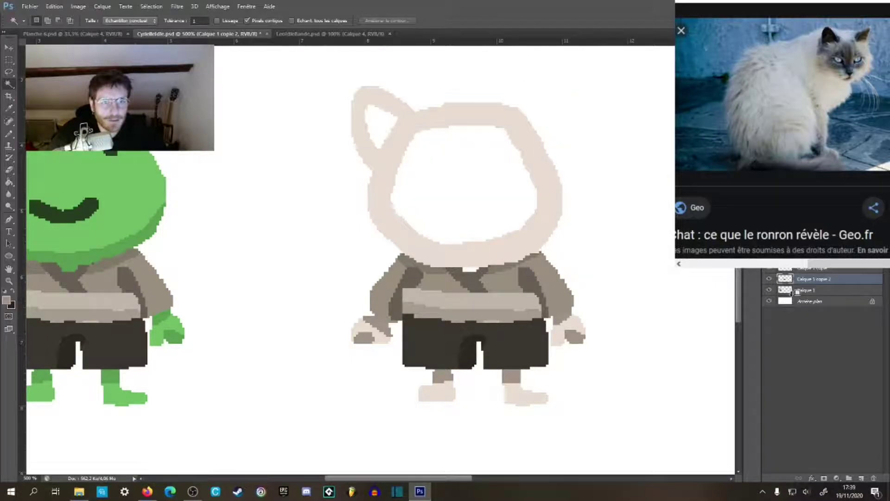
left_click(788, 269)
left_click(770, 279)
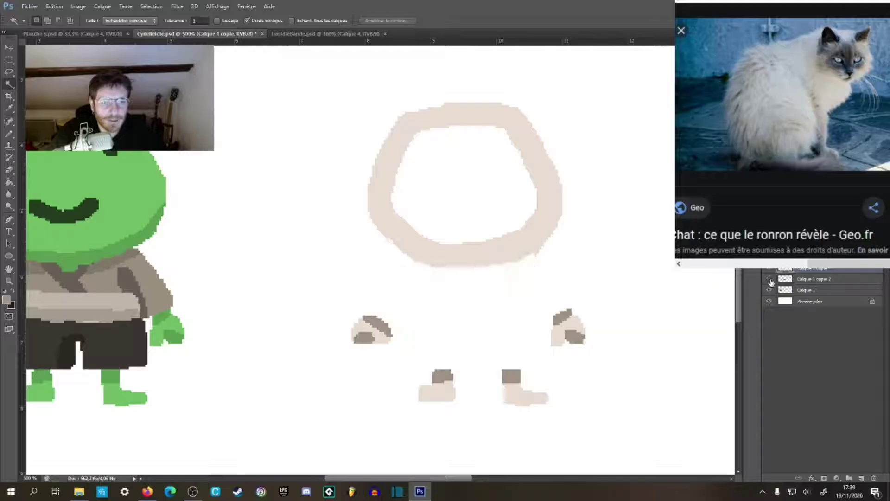
left_click(770, 280)
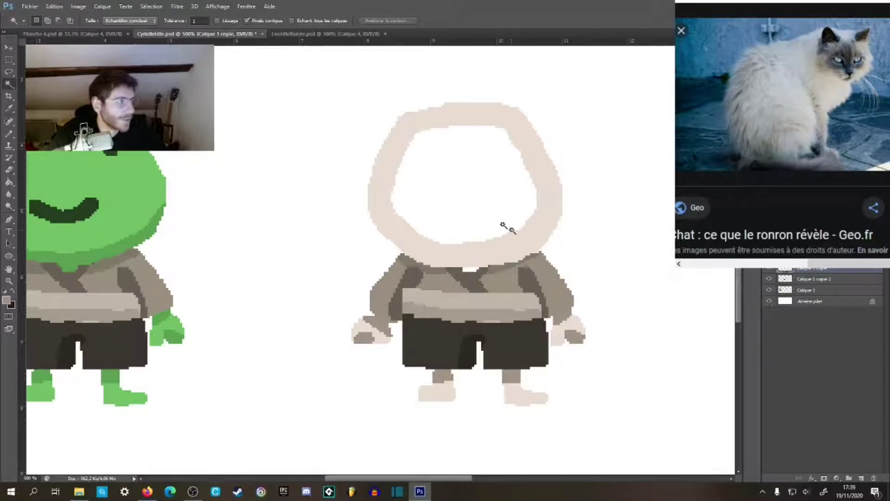
key("b")
left_click_drag(403, 119, 384, 121)
left_click_drag(435, 210, 496, 219)
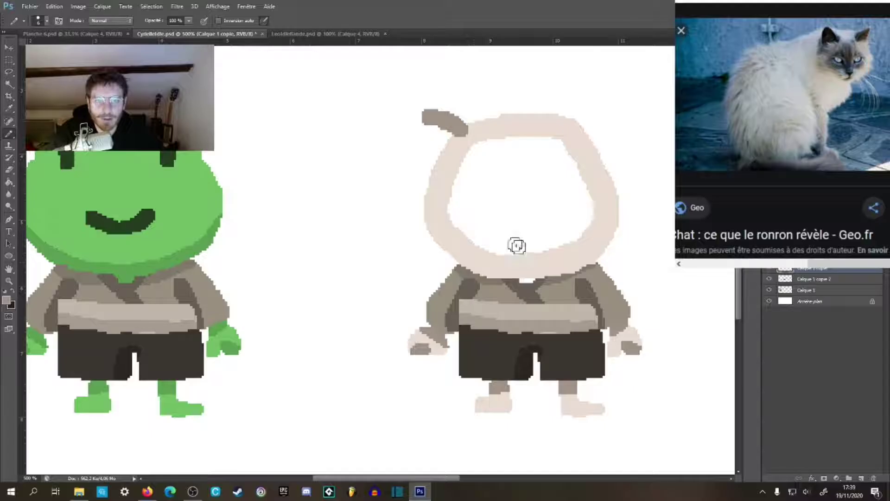
mouse_move(429, 115)
left_mouse_down()
mouse_move(421, 149)
mouse_move(436, 176)
left_mouse_up()
mouse_move(562, 126)
left_mouse_down()
mouse_move(599, 105)
mouse_move(611, 130)
mouse_move(605, 172)
left_mouse_up()
key("ctrl+z")
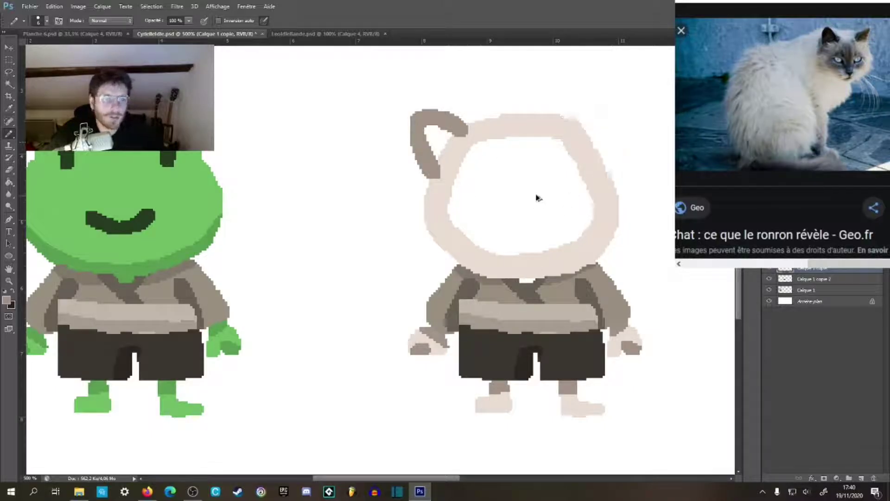
key("ctrl+alt+z")
key("ctrl+alt+z")
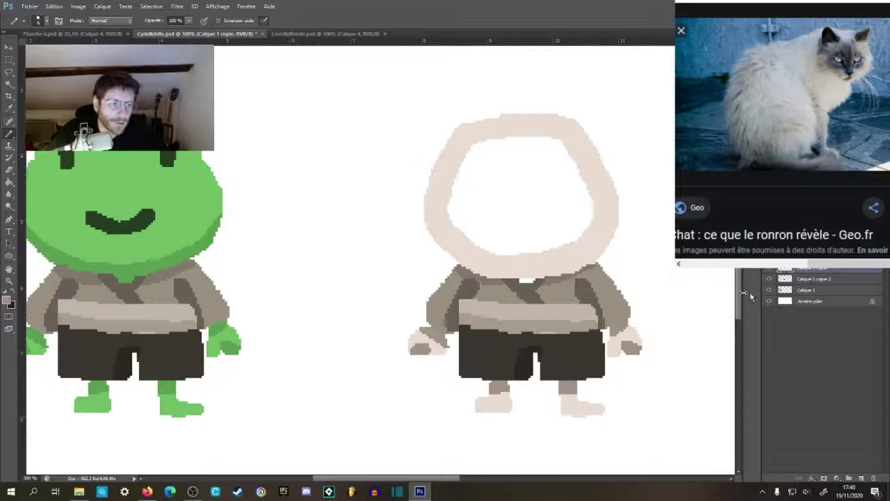
Step: Paint the outlines of two cat ears on the head layer and fill the ears and head with cream
left_click_drag(416, 115, 458, 139)
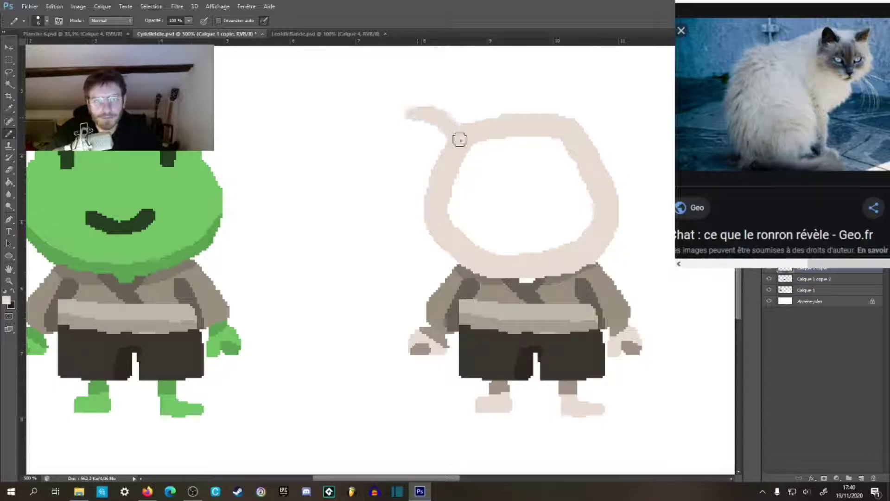
mouse_move(417, 113)
left_mouse_down()
mouse_move(409, 143)
mouse_move(422, 172)
left_mouse_up()
mouse_move(573, 120)
left_mouse_down()
mouse_move(606, 107)
mouse_move(616, 147)
mouse_move(617, 179)
left_mouse_up()
key("g")
left_click(595, 140)
left_click(542, 185)
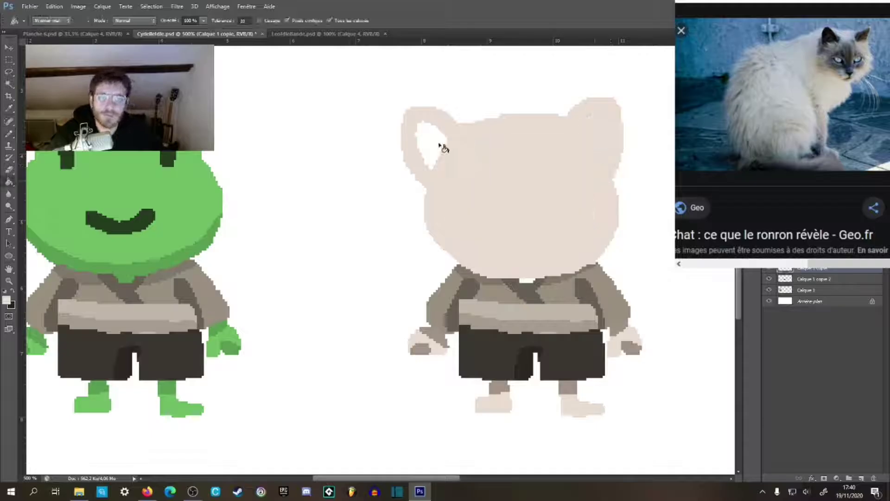
left_click(441, 145)
Step: Extend the tips of both cat ears upward and outward in cream with the brush
key("b")
left_click_drag(531, 179, 471, 161)
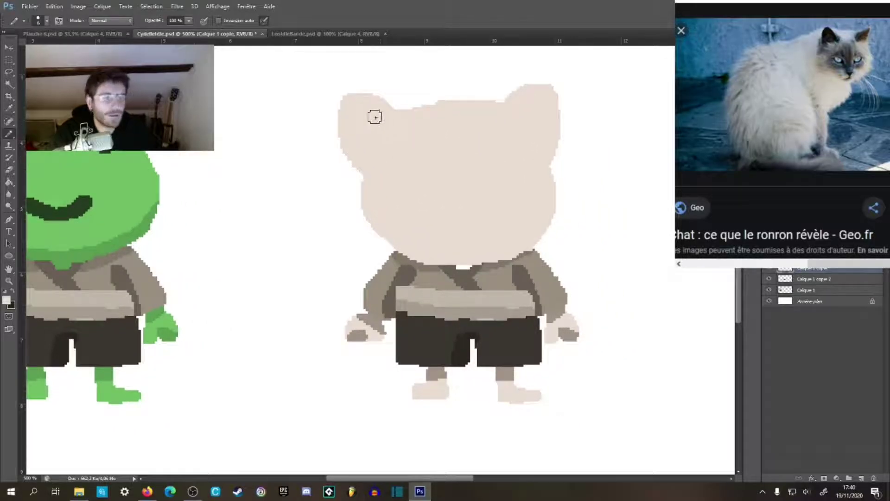
mouse_move(368, 99)
left_mouse_down()
mouse_move(380, 114)
mouse_move(353, 95)
left_mouse_up()
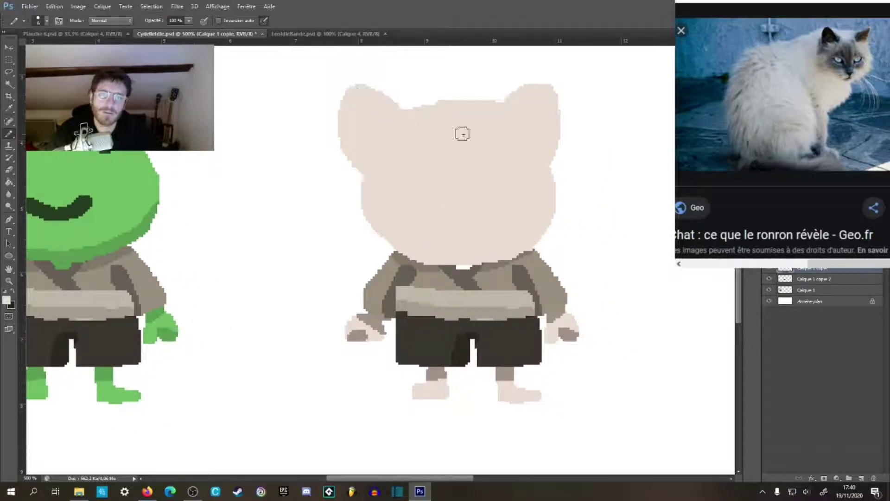
mouse_move(512, 110)
left_mouse_down()
mouse_move(549, 87)
mouse_move(552, 119)
mouse_move(535, 139)
mouse_move(554, 94)
mouse_move(542, 162)
mouse_move(552, 91)
mouse_move(597, 97)
mouse_move(544, 174)
left_mouse_up()
Step: Select the cream head with the Magic Wand, paint a grey-brown shadow along its lower edge, and deselect
left_click_drag(452, 226, 471, 207)
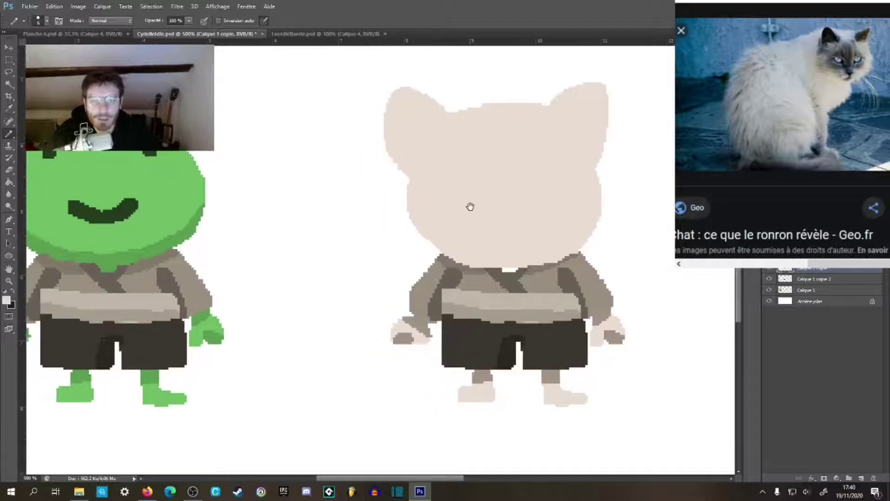
left_click(421, 327, "alt")
key("w")
left_click(509, 245)
key("b")
mouse_move(403, 233)
left_mouse_down()
mouse_move(464, 262)
mouse_move(576, 254)
mouse_move(588, 244)
left_mouse_up()
key("ctrl+d")
Step: Mix a beige slightly darker than the head's cream and fill the chin, hand and leg shadows with it
key("g")
key("i")
left_click(501, 236)
left_click(7, 299)
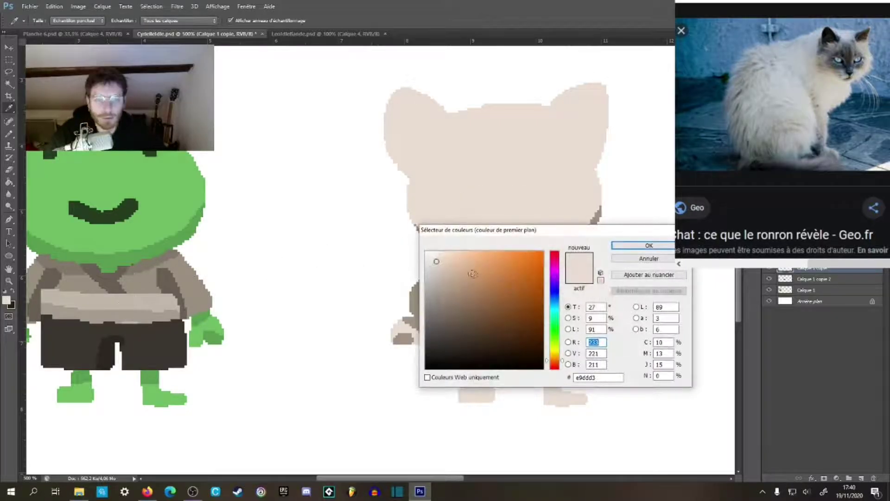
left_click_drag(437, 263, 438, 271)
left_click(649, 246)
key("b")
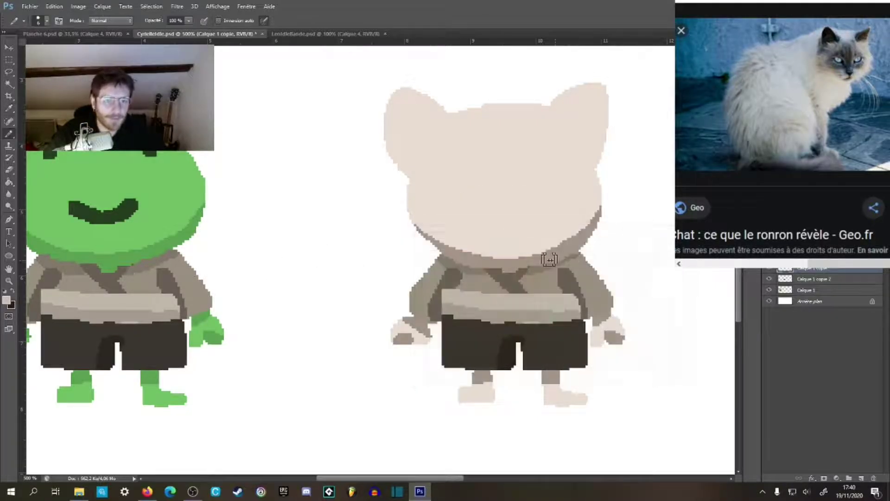
key("g")
left_click(520, 261)
left_click(402, 344)
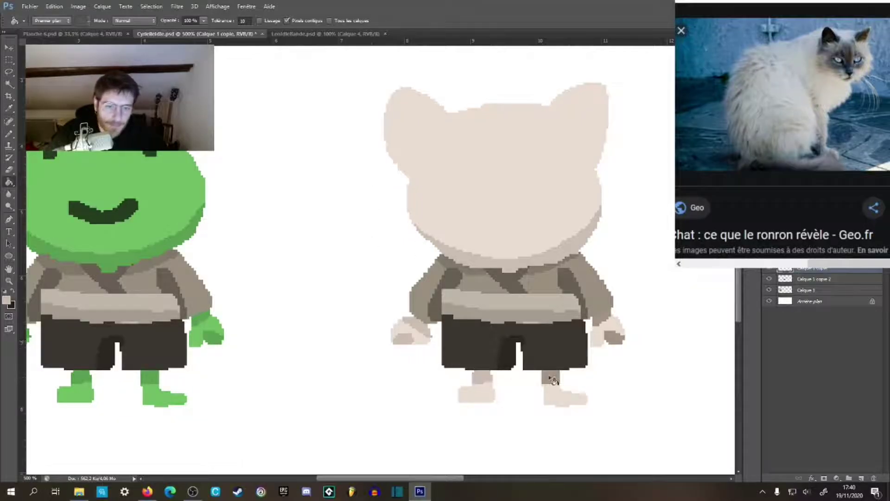
left_click(612, 337)
Step: Mix a dark brown foreground colour and paint the insides of both cat ears with the brush
key("z")
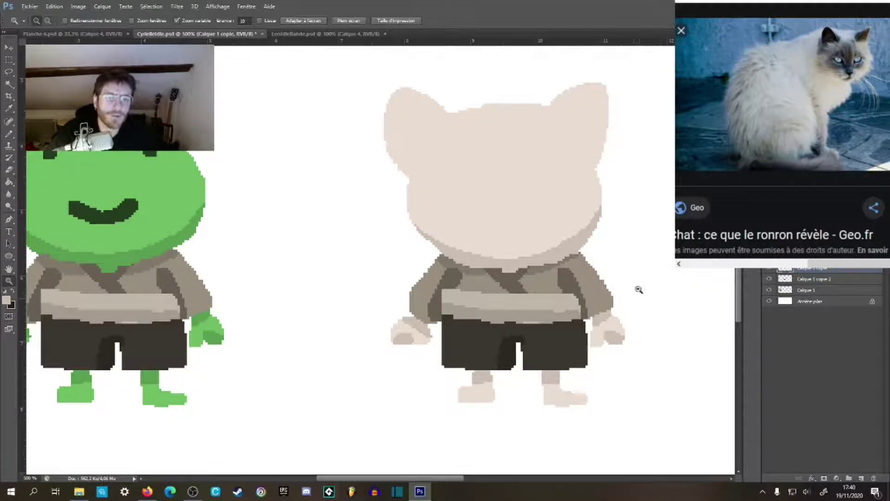
left_click(638, 289, "alt")
left_click(640, 229)
left_click(641, 228)
key("b")
left_click(488, 232, "alt")
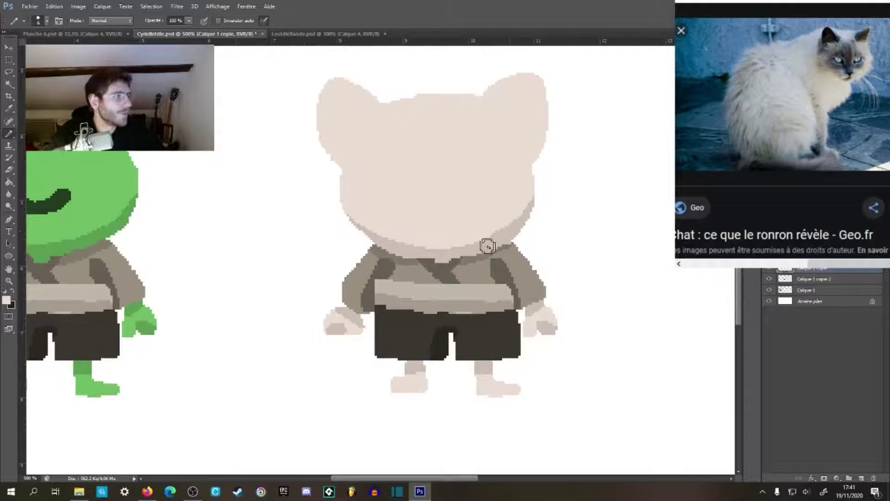
left_click(7, 300)
left_click_drag(433, 274, 450, 333)
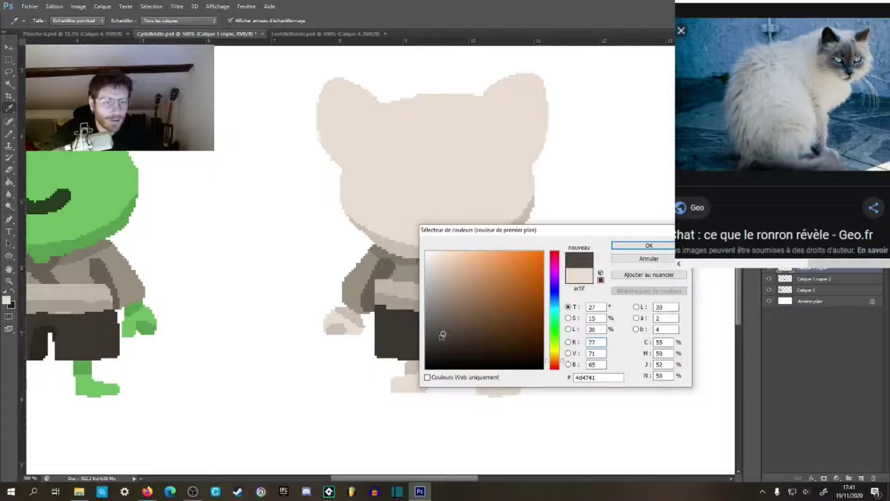
left_click_drag(444, 333, 451, 336)
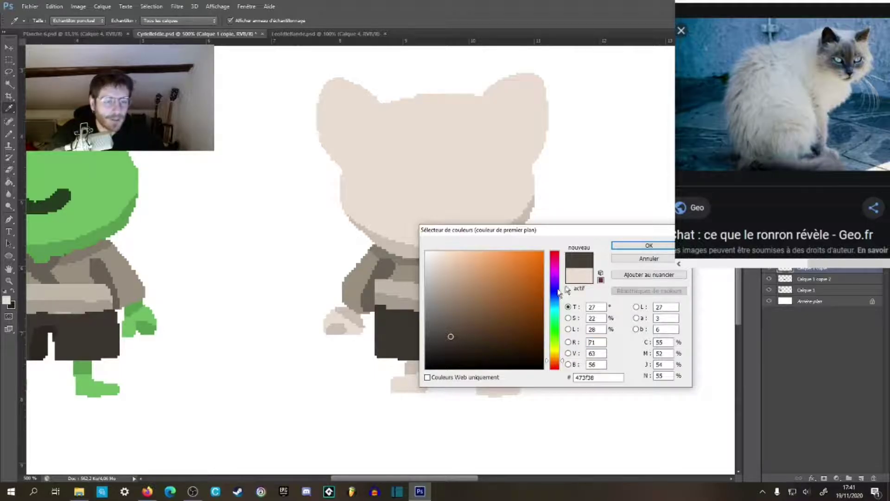
left_click(649, 246)
mouse_move(337, 94)
left_mouse_down()
mouse_move(338, 146)
mouse_move(356, 135)
mouse_move(364, 107)
mouse_move(337, 100)
mouse_move(344, 117)
left_mouse_up()
mouse_move(500, 103)
left_mouse_down()
mouse_move(524, 89)
mouse_move(525, 133)
mouse_move(508, 111)
mouse_move(524, 111)
mouse_move(498, 103)
mouse_move(528, 142)
left_mouse_up()
mouse_move(510, 259)
left_mouse_down()
mouse_move(508, 207)
mouse_move(520, 268)
left_mouse_up()
Step: Fill the background with grey and reshape the dark inner ears into narrower pointed forms
key("z")
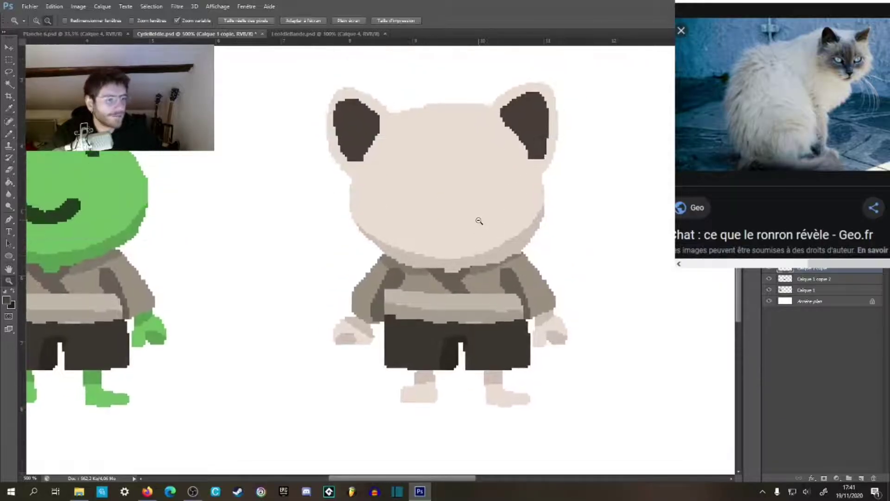
left_click(479, 221, "alt")
left_click(478, 222, "alt")
left_click(479, 223, "alt")
left_click_drag(327, 238, 327, 237)
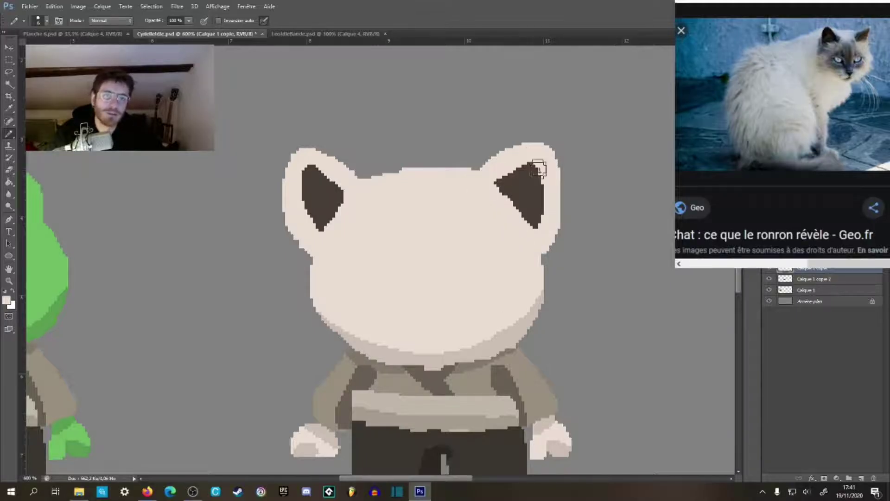
left_click(538, 210, "alt")
left_click_drag(534, 180, 533, 165)
Step: Paint a large grey-brown patch on the cat's face with a dark brown nose in its centre
left_click_drag(527, 241, 493, 225)
left_click(503, 233, "alt")
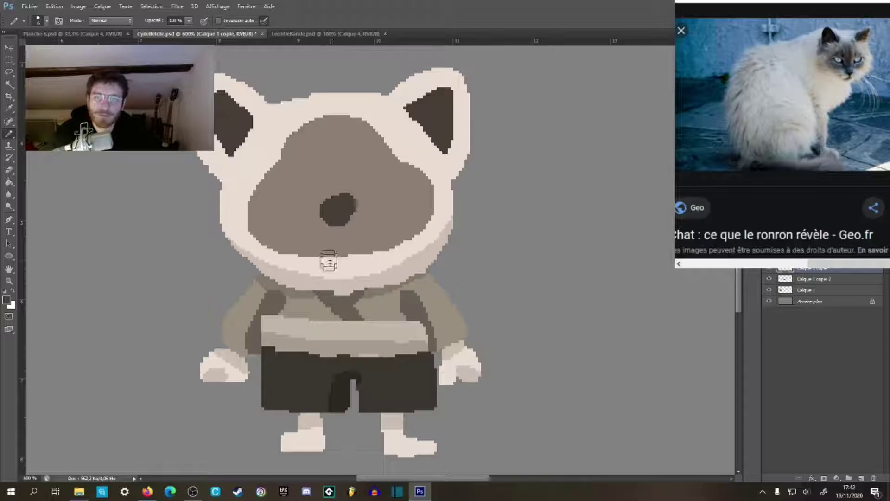
left_click_drag(333, 209, 353, 208)
Step: Copy both frog eyes from Calque 1 using the Magic Wand and paste them above the cat's head layer
left_click_drag(349, 268, 489, 254)
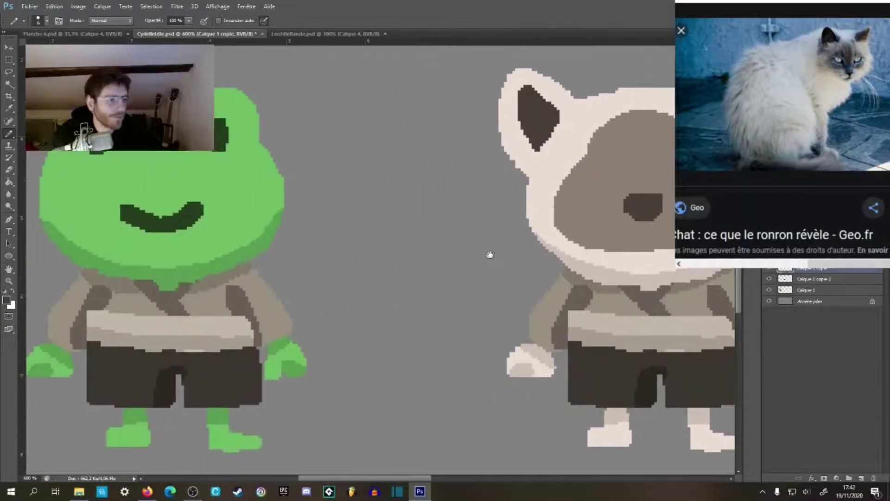
left_click(809, 294)
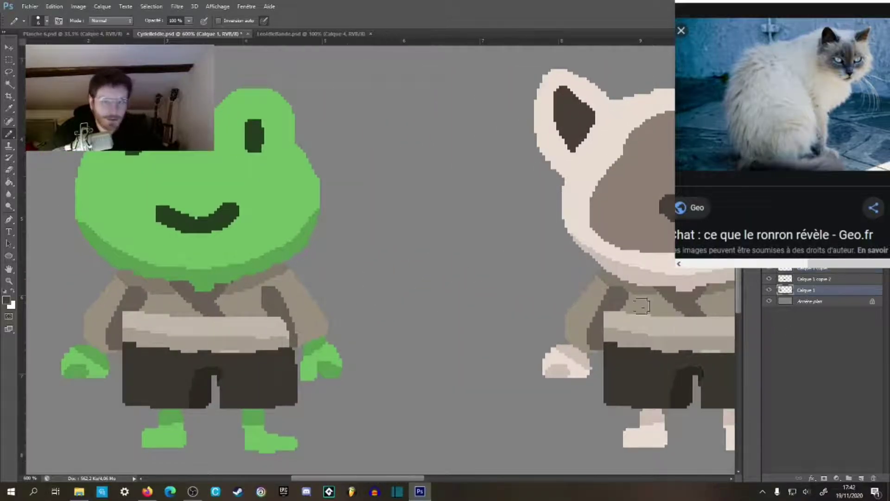
key("w")
left_click(255, 136)
left_click(133, 150, "shift")
key("ctrl+c")
left_click(812, 269)
key("ctrl+v")
Step: Move the pasted eyes onto the cat's face, one on each side above the nose
key("v")
left_click_drag(163, 209, 596, 228)
left_click_drag(584, 238, 400, 224)
left_click_drag(481, 164, 573, 145)
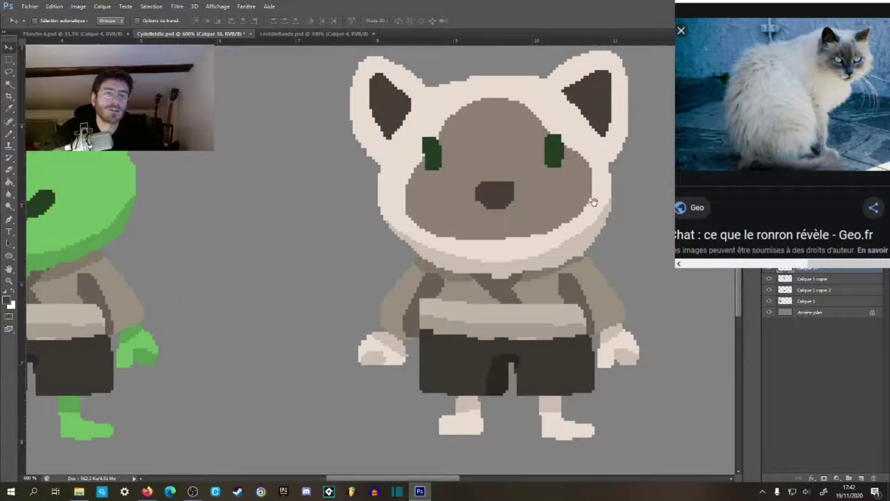
left_click_drag(594, 202, 532, 232)
left_click_drag(496, 193, 495, 188)
Step: Try a wide dark brown smile below the cat's nose with the brush
key("m")
key("b")
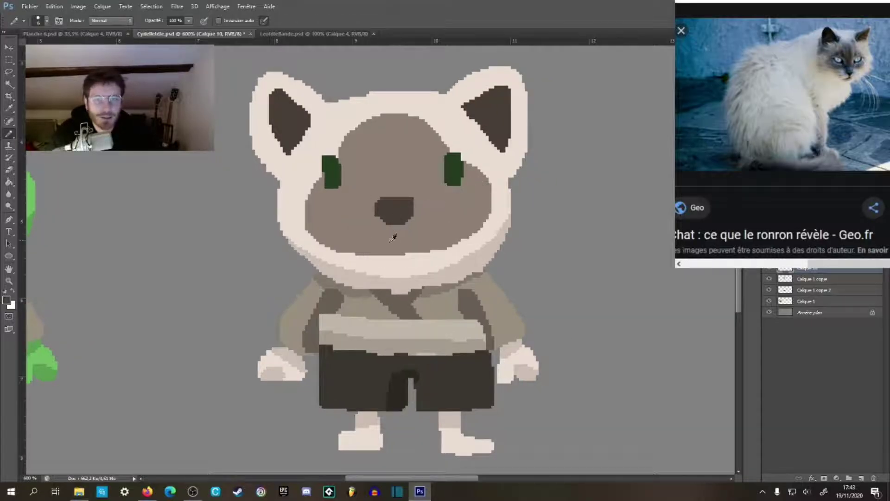
mouse_move(389, 260)
left_mouse_down()
mouse_move(559, 260)
mouse_move(417, 242)
left_mouse_up()
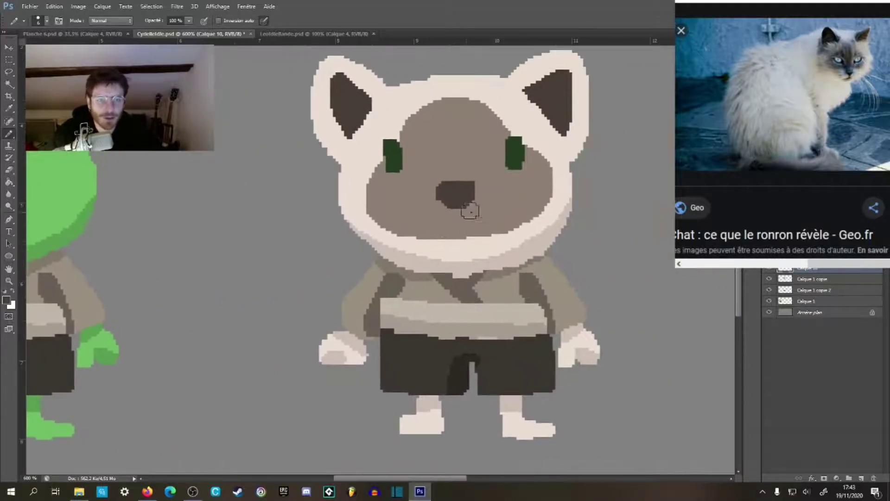
left_click(438, 227)
mouse_move(440, 228)
left_mouse_down()
mouse_move(464, 235)
mouse_move(490, 222)
left_mouse_up()
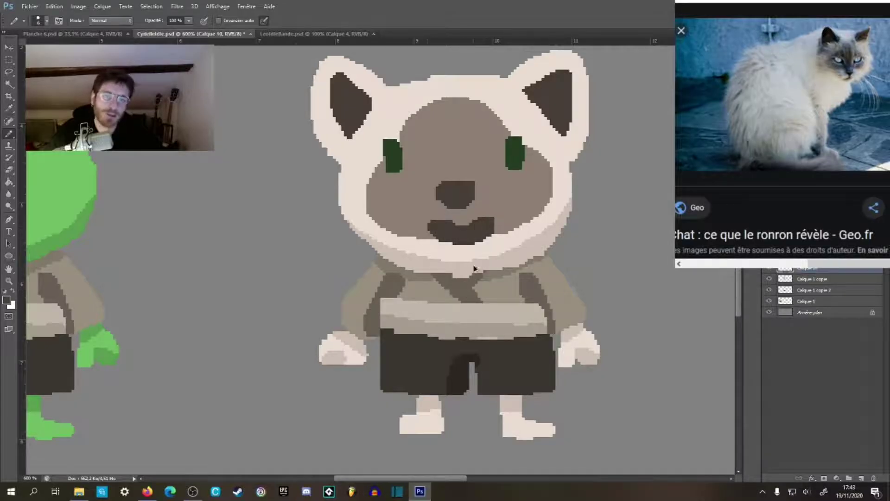
key("ctrl+z")
Step: Reduce the brush size and paint a small dark brown smile just below the cat's nose
right_click(460, 217)
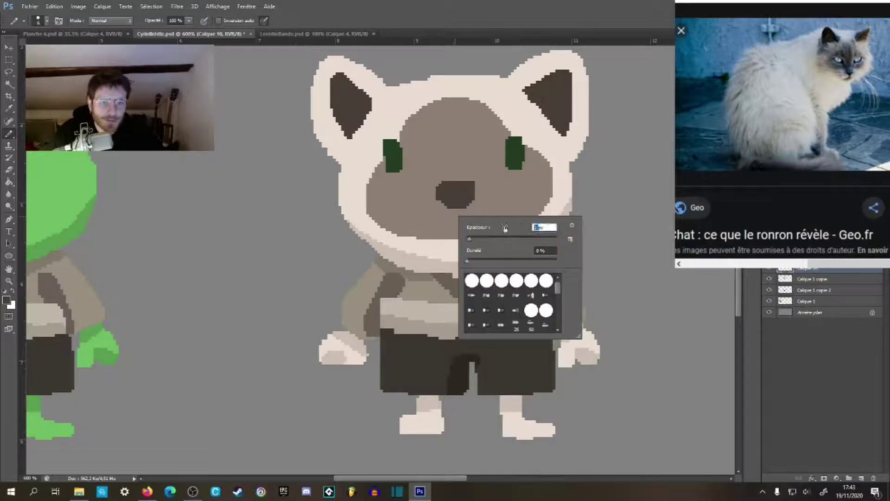
key("Return")
left_click_drag(355, 300, 559, 280)
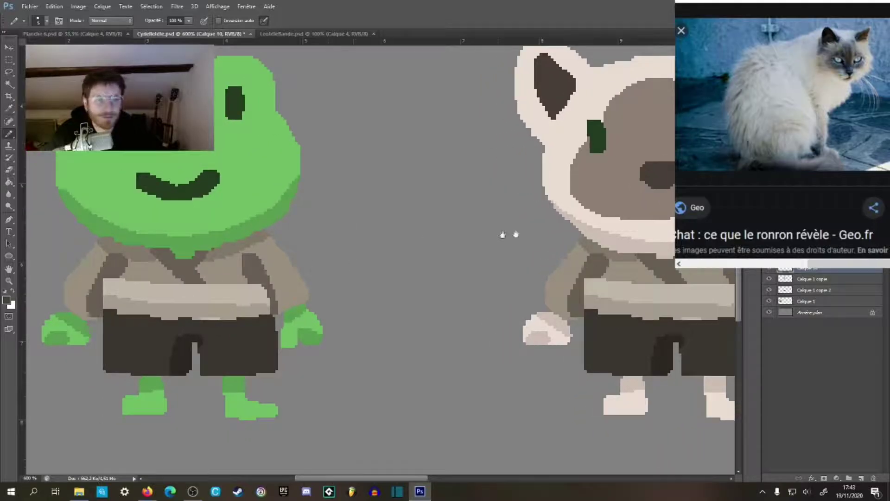
scroll(508, 234, "right", 5)
mouse_move(448, 219)
left_mouse_down()
mouse_move(480, 239)
mouse_move(490, 218)
mouse_move(458, 233)
mouse_move(489, 224)
left_mouse_up()
key("ctrl+z")
Step: Select the cat's eye on the viewer's left and nudge it two pixels right and one pixel down
key("z")
left_click(505, 254, "alt")
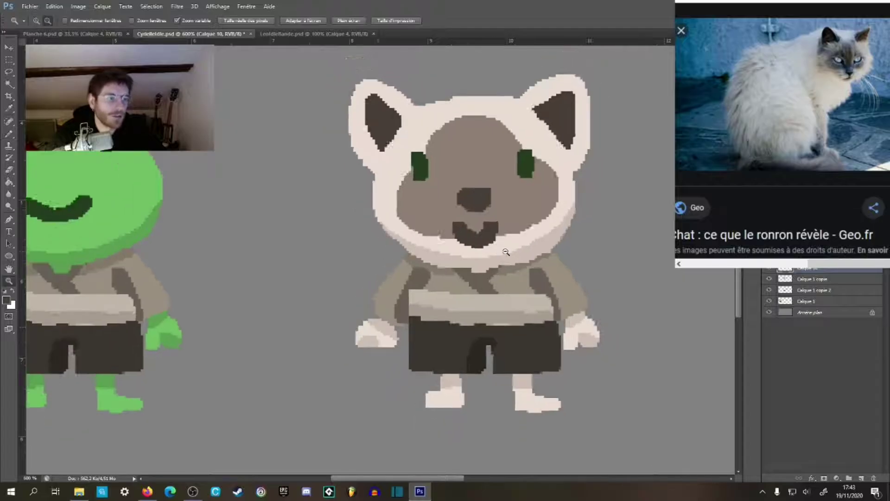
left_click(505, 254, "alt")
left_click(506, 254, "alt")
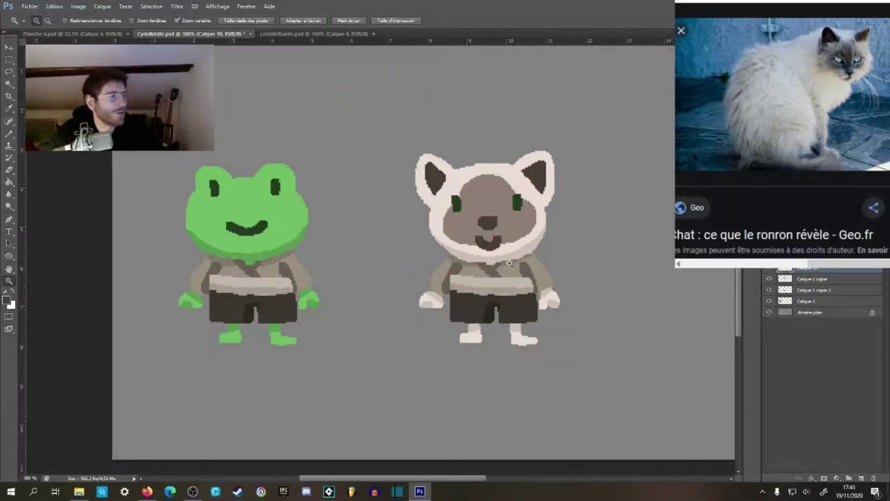
left_click(516, 224)
key("b")
left_click_drag(533, 194, 506, 187)
key("m")
left_click_drag(351, 150, 397, 204)
key("v")
key("Right")
key("Right")
key("Right")
key("Left")
key("Left")
key("Down")
key("Right")
key("Up")
key("Down")
key("Left")
key("Right")
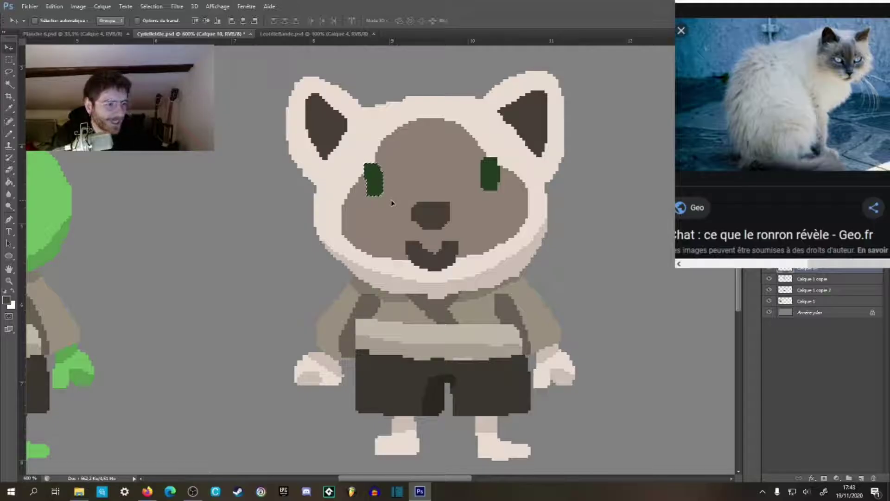
Step: Lasso the cat's other eye, nudge it two pixels down and one pixel left, and deselect
key("l")
mouse_move(487, 145)
left_mouse_down()
mouse_move(499, 148)
mouse_move(514, 190)
mouse_move(488, 151)
left_mouse_up()
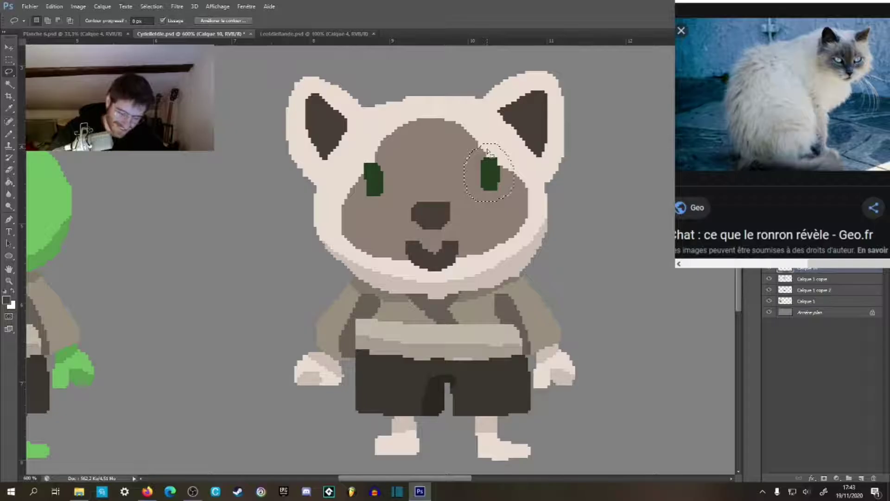
key("v")
key("Down")
key("Down")
key("Up")
key("Up")
key("Down")
key("Down")
key("Left")
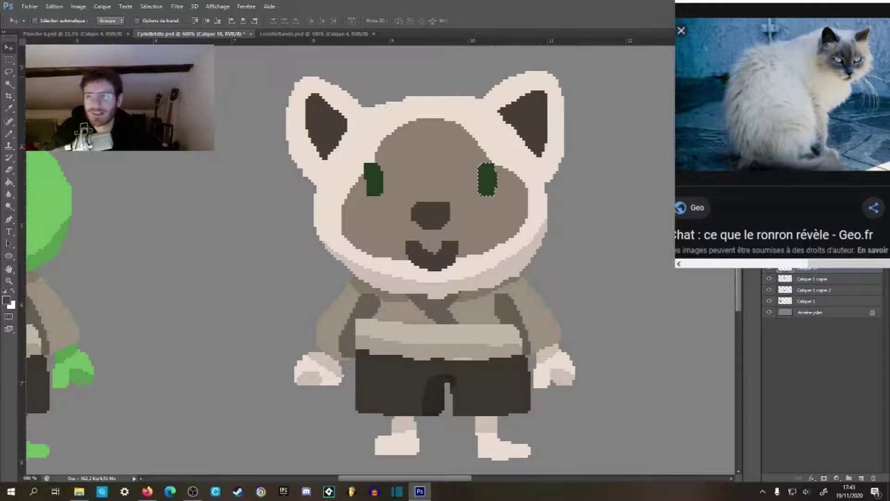
key("m")
key("ctrl+d")
Step: Try painting a cream muzzle around the mouth, with the eyes and mouth protected by a Magic Wand selection
left_click_drag(477, 285, 448, 276)
key("b")
key("z")
left_click(464, 272, "alt")
left_click(465, 271, "alt")
left_click(465, 271, "alt")
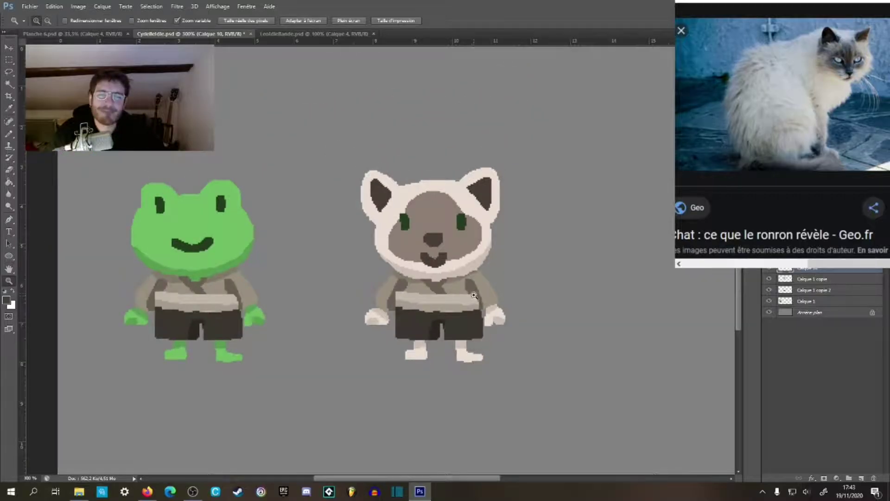
left_click_drag(461, 267, 462, 267)
key("b")
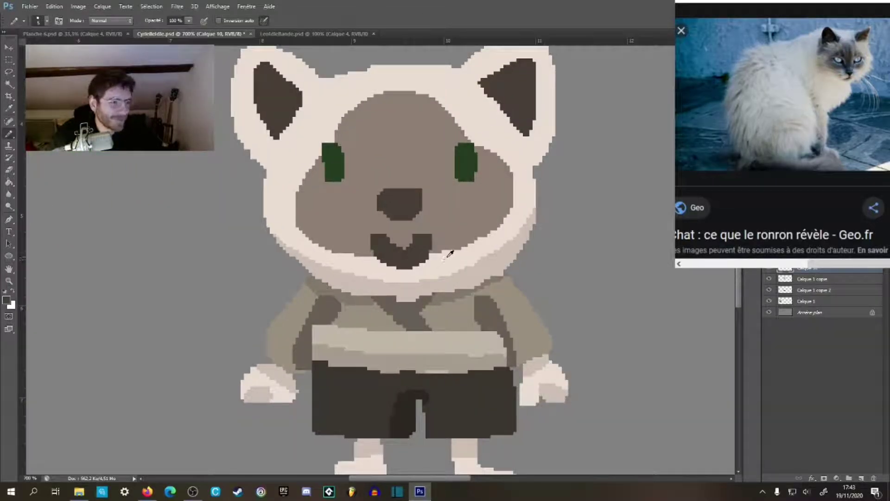
left_click(444, 257, "alt")
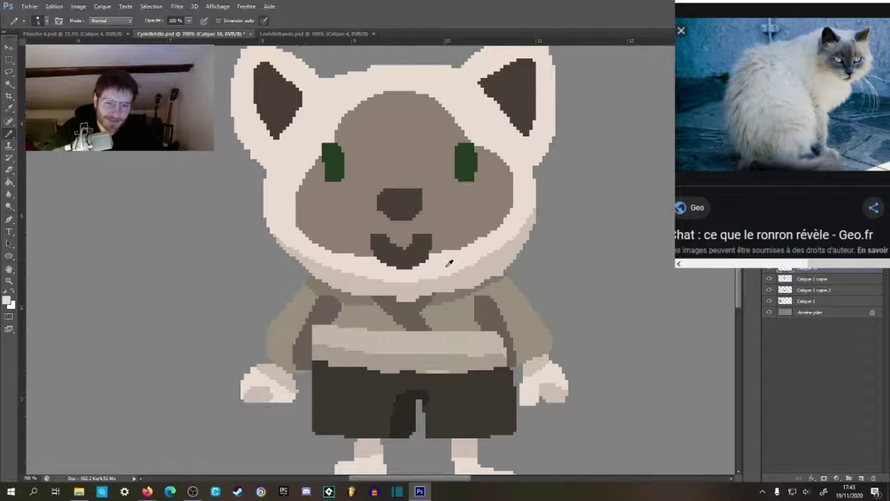
key("w")
left_click(456, 238)
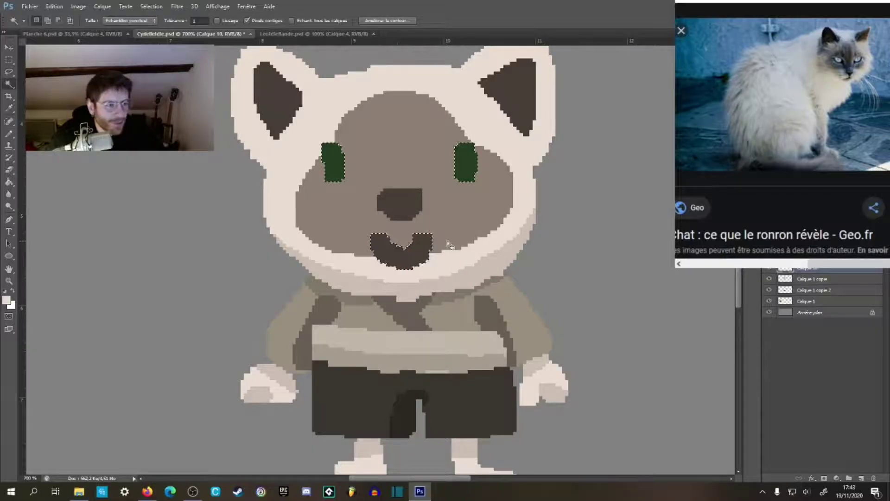
key("b")
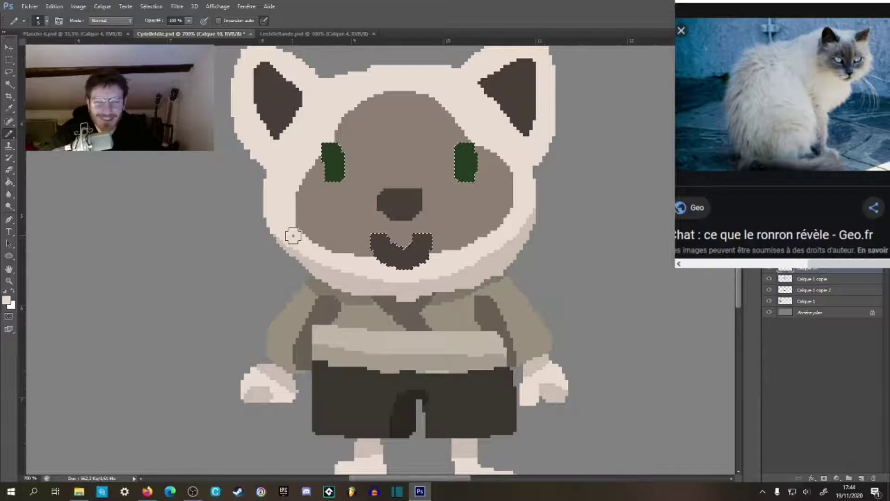
mouse_move(325, 237)
left_mouse_down()
mouse_move(392, 217)
mouse_move(461, 230)
mouse_move(463, 238)
mouse_move(432, 248)
mouse_move(332, 254)
left_mouse_up()
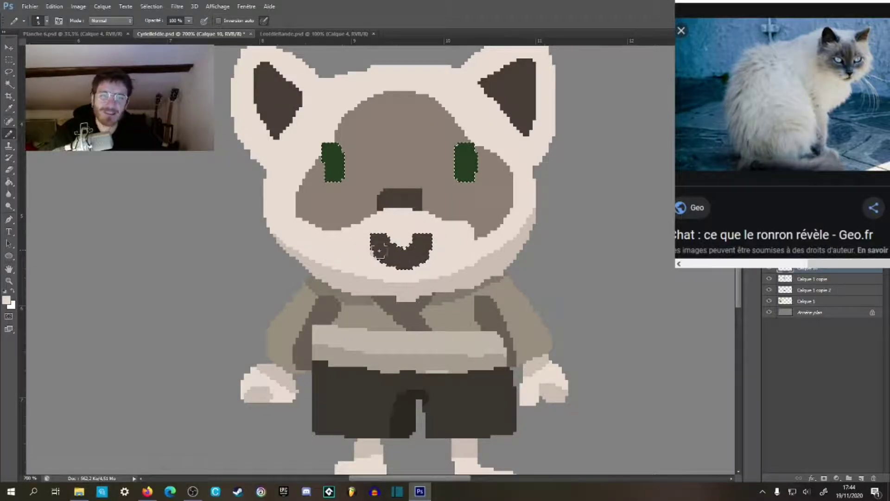
key("z")
left_click(431, 250, "alt")
left_click(431, 250, "alt")
key("ctrl+z")
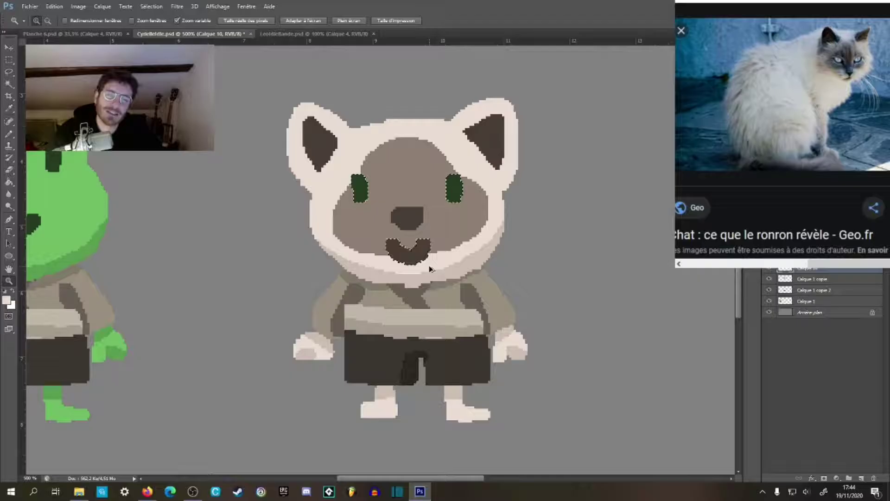
Step: Try painting the lower part of the brown face patch cream inside a Magic Wand selection on layer Calque 1 copie
left_click(434, 229)
left_click(433, 229)
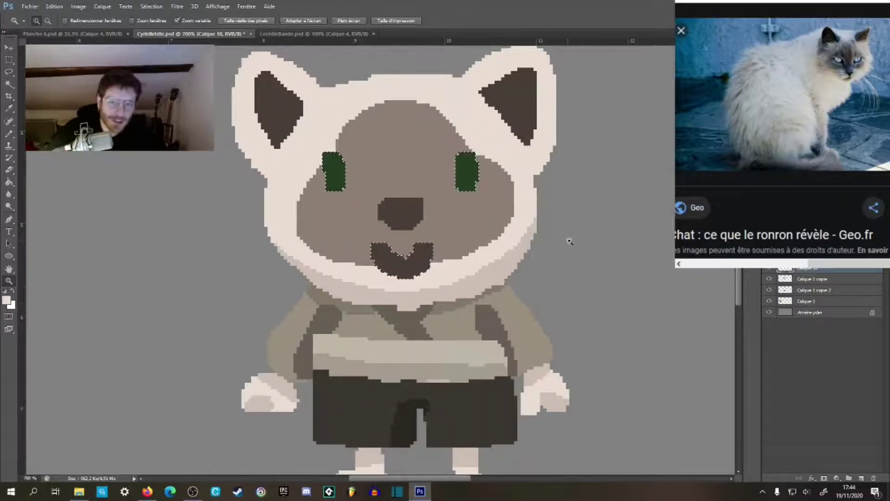
left_click(811, 279)
left_click(770, 279)
left_click(769, 279)
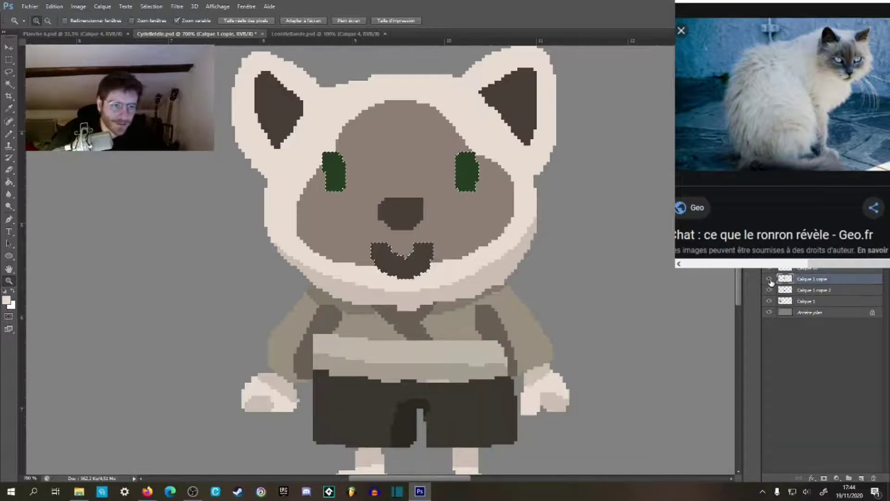
key("w")
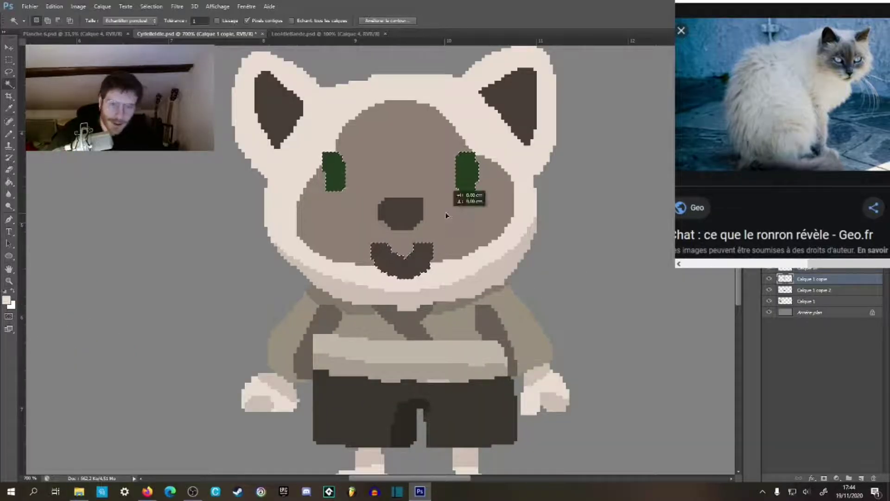
left_click(454, 246)
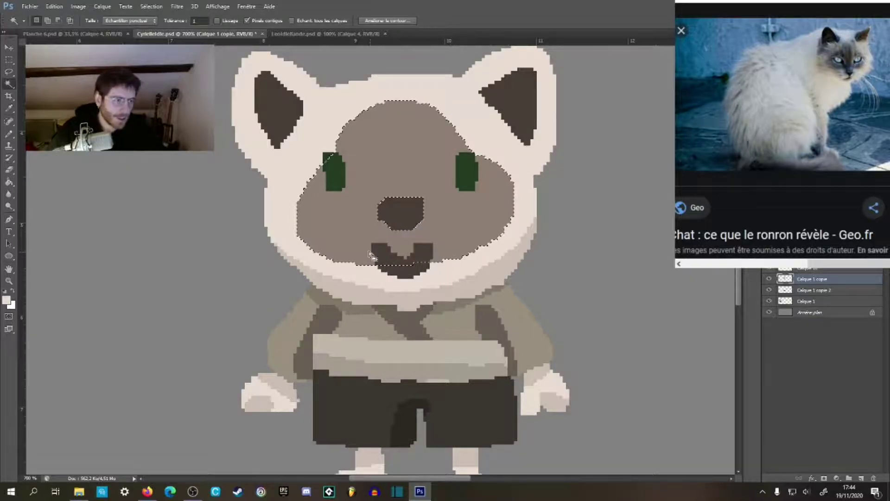
key("b")
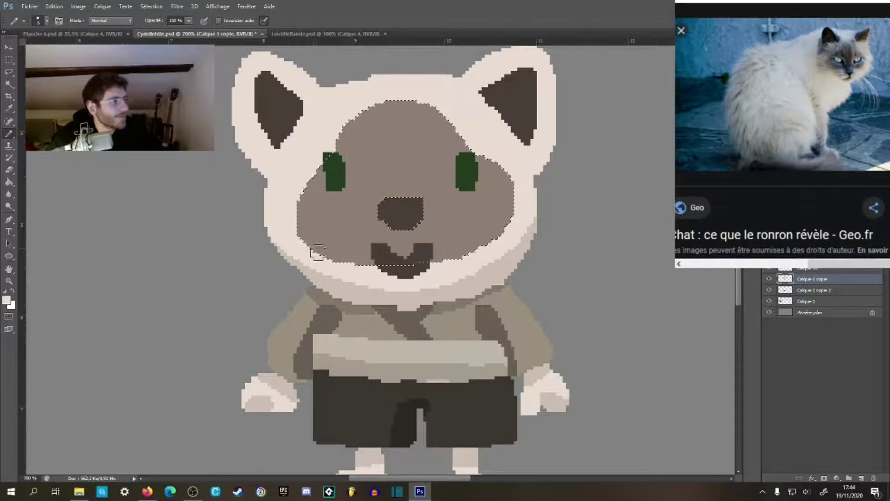
mouse_move(345, 233)
left_mouse_down()
mouse_move(419, 218)
mouse_move(512, 219)
mouse_move(508, 235)
mouse_move(470, 242)
mouse_move(407, 241)
mouse_move(452, 233)
mouse_move(436, 230)
mouse_move(305, 239)
left_mouse_up()
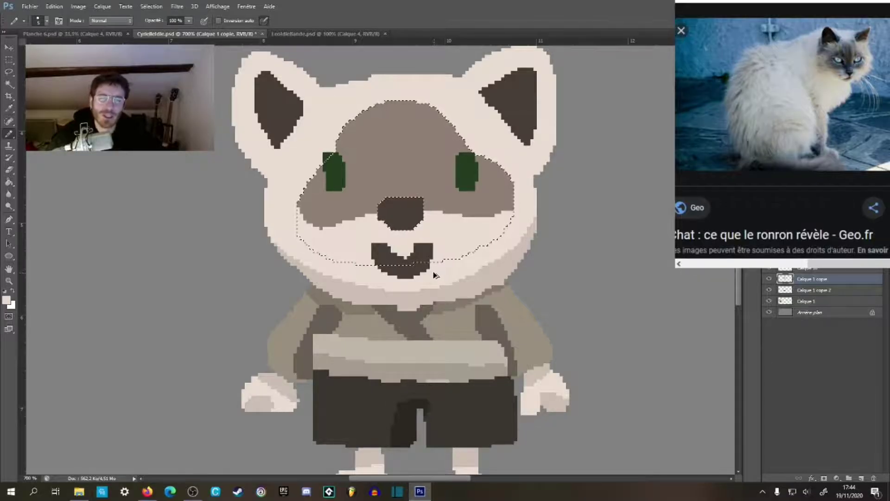
key("Delete")
left_click(9, 60)
left_click(432, 306)
key("z")
left_click(434, 308, "alt")
left_click(434, 309, "alt")
left_click(436, 308, "alt")
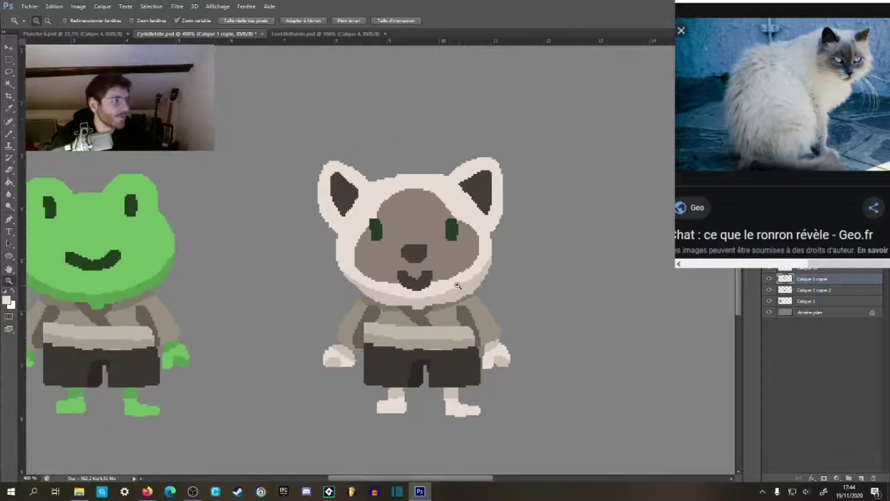
Step: Sample the cat's dark green eye colour and change the foreground colour to pale cyan (b6e8e9)
left_click(450, 267)
left_click(450, 268)
left_click(450, 268)
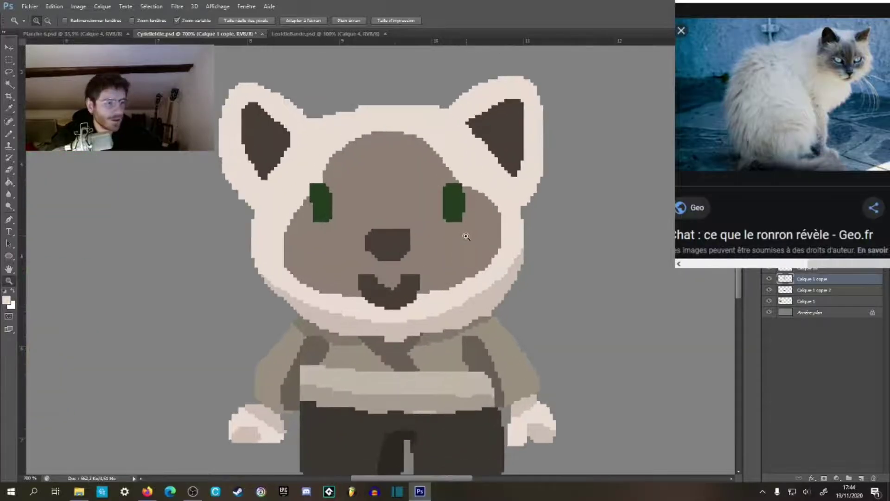
key("b")
left_click(307, 190, "alt")
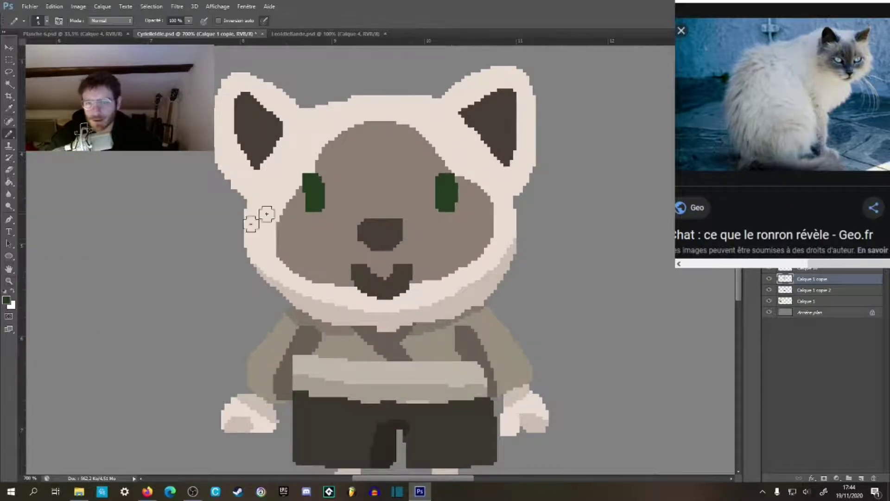
left_click(6, 300)
left_click(555, 309)
left_click_drag(503, 321, 451, 261)
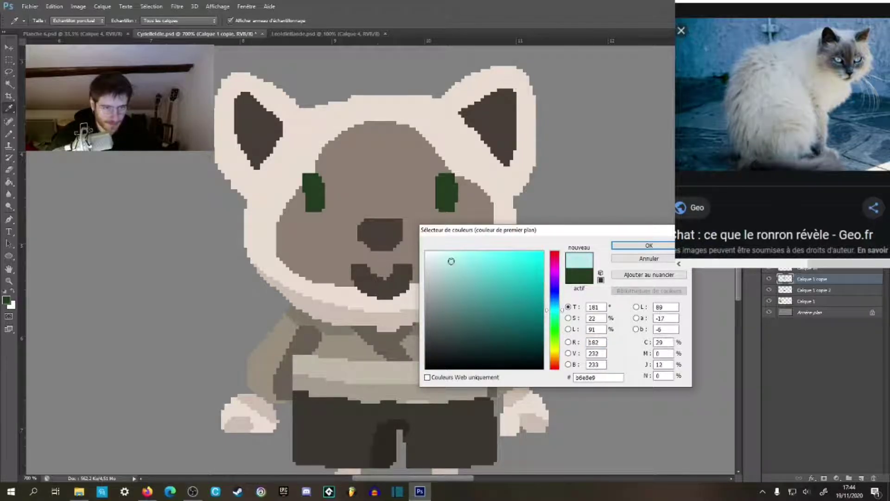
left_click(649, 245)
Step: Fill both of the cat's eyes with the pale cyan on the layer that holds them
key("g")
left_click(449, 207)
key("ctrl+z")
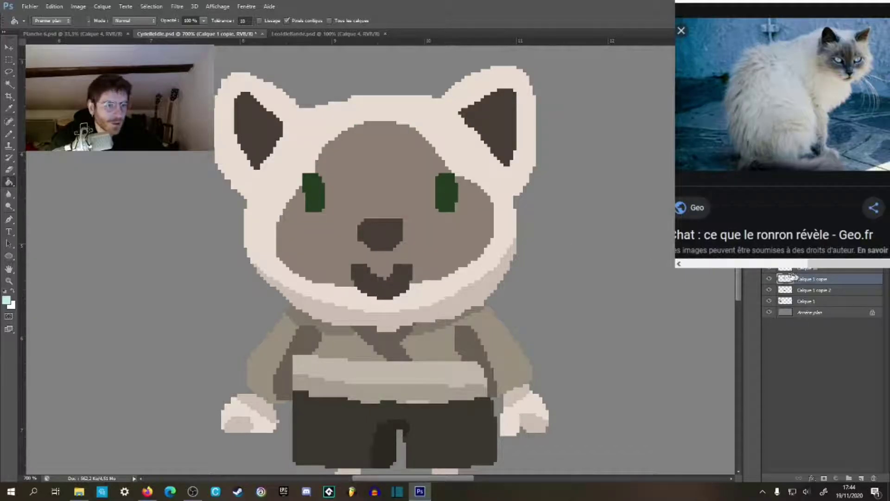
key("ctrl+alt+shift+n")
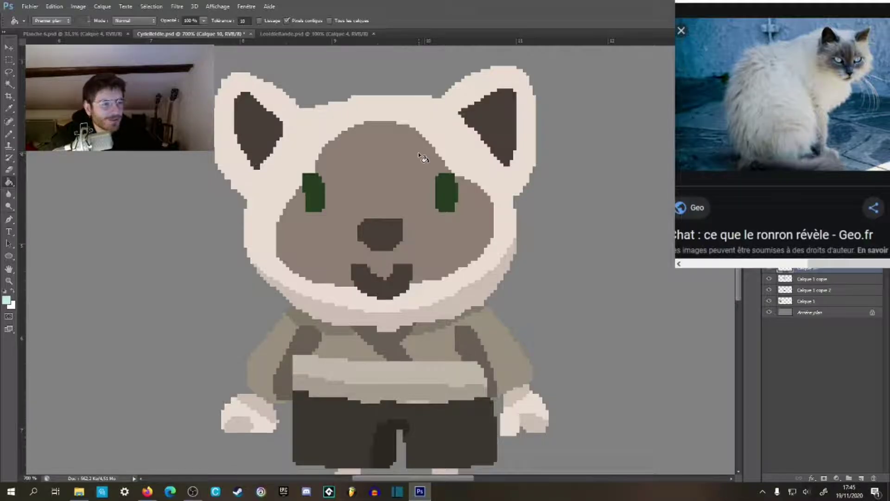
left_click(444, 194)
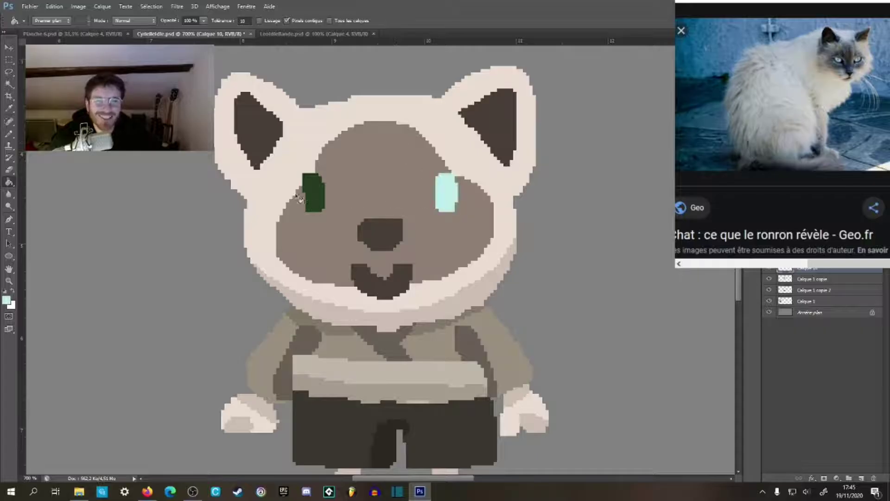
left_click(315, 201)
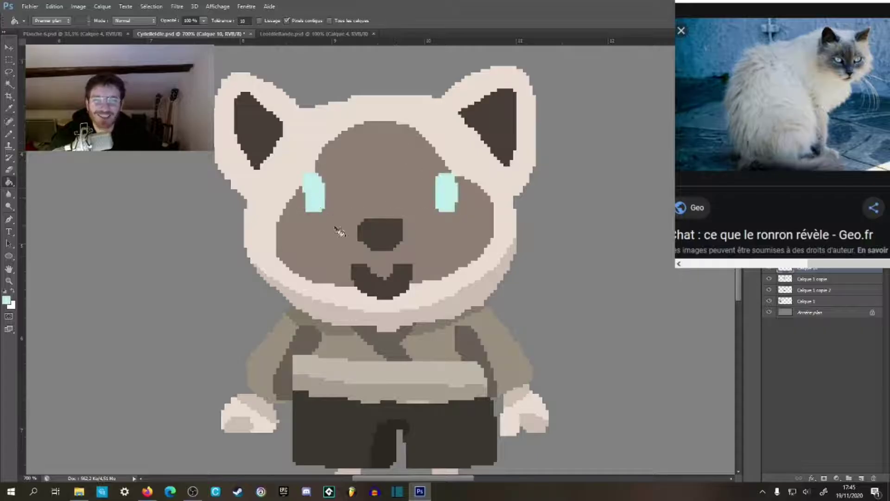
Step: Change the foreground colour to a dark slate blue (45585c) and fill both of the cat's eyes with it
left_click(6, 300)
left_click_drag(450, 262, 457, 310)
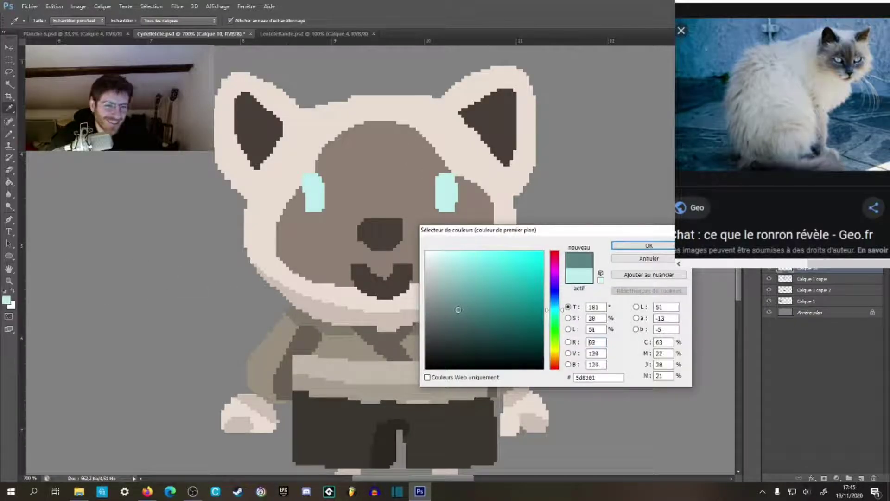
left_click(565, 310)
left_click_drag(565, 310, 564, 309)
mouse_move(456, 313)
left_mouse_down()
mouse_move(449, 331)
mouse_move(456, 327)
left_mouse_up()
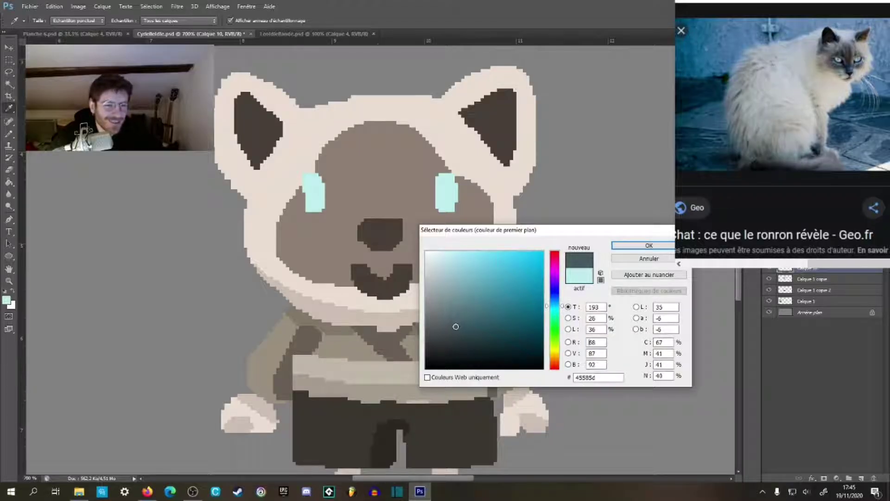
left_click(649, 246)
key("g")
left_click(444, 197)
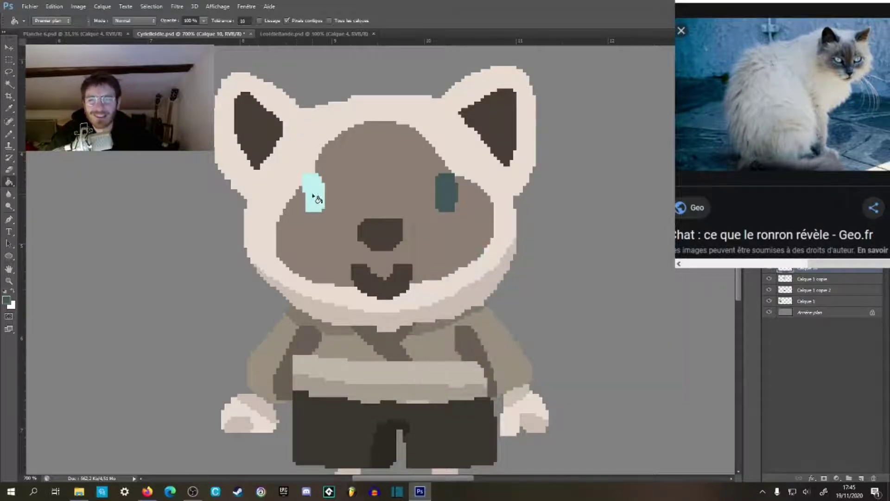
left_click(313, 197)
Step: Review the recoloured cat beside the frog sprite and examine its face up close
key("z")
left_click(354, 331, "alt")
left_click(357, 330, "alt")
left_click(359, 327, "alt")
left_click(359, 327, "alt")
left_click(359, 326, "alt")
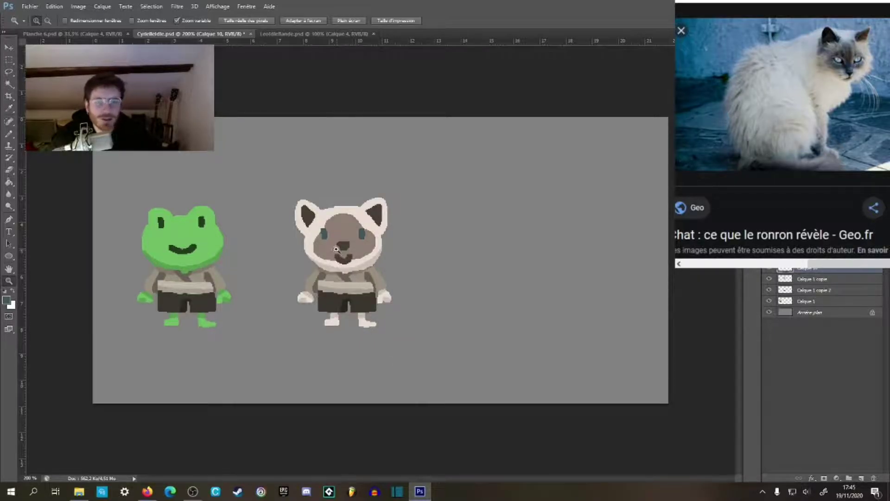
scroll(336, 249, "up", 4)
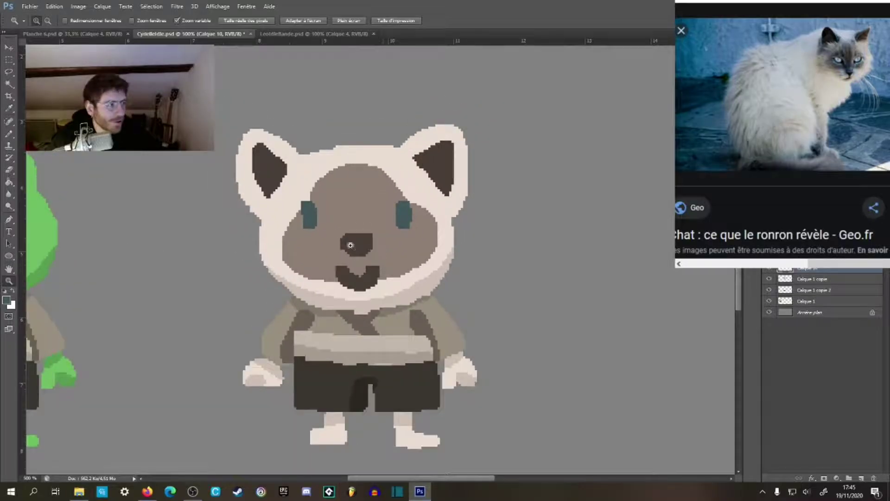
scroll(345, 235, "up", 1)
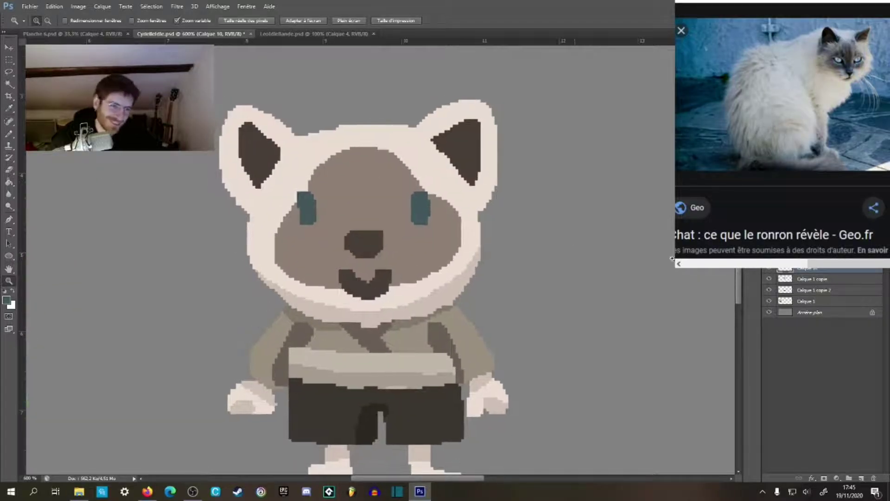
Step: Toggle the visibility of the upper layers to check which facial features each one holds
left_click(771, 269)
left_click(770, 270)
left_click(770, 279)
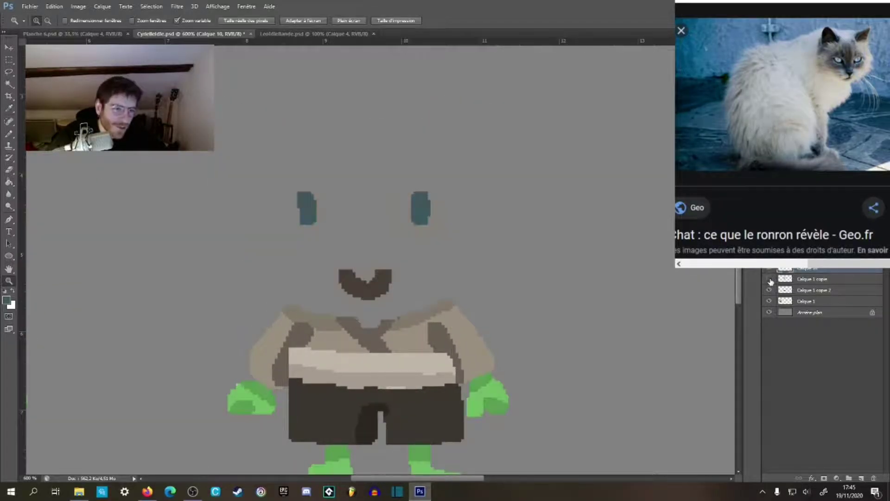
left_click(771, 279)
left_click(770, 270)
left_click(770, 270)
left_click(770, 270)
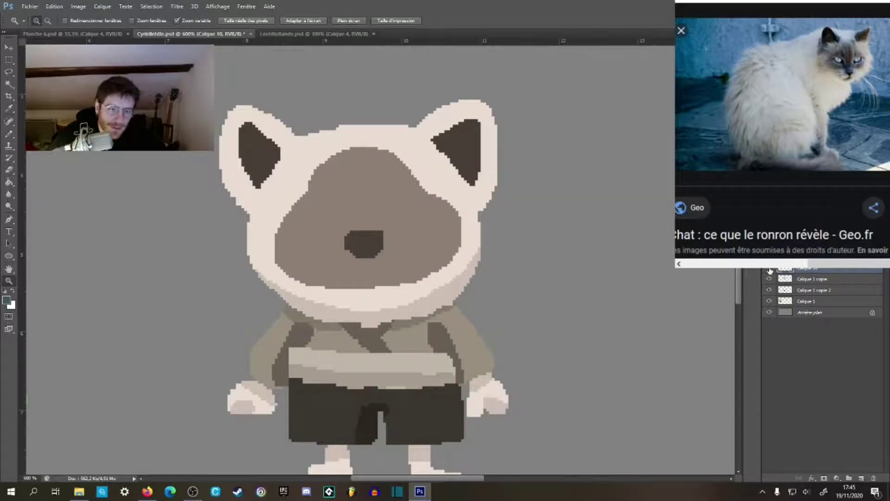
left_click(771, 270)
left_click(770, 279)
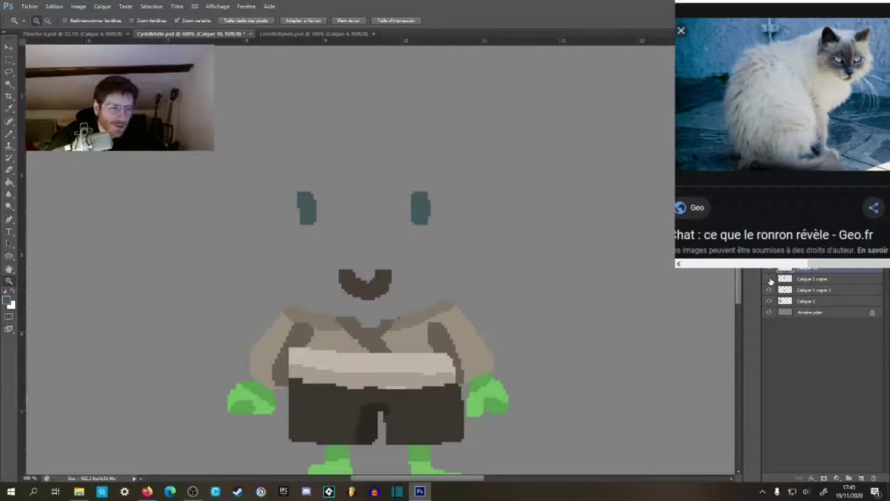
left_click(770, 279)
Step: Select the cat's nose on layer Calque 1 copie, nudge it slightly upward and deselect
left_click(786, 282)
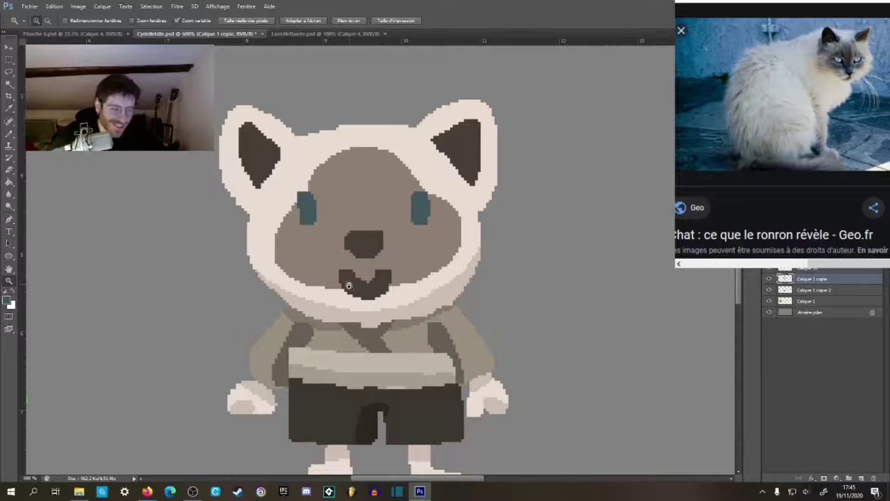
key("w")
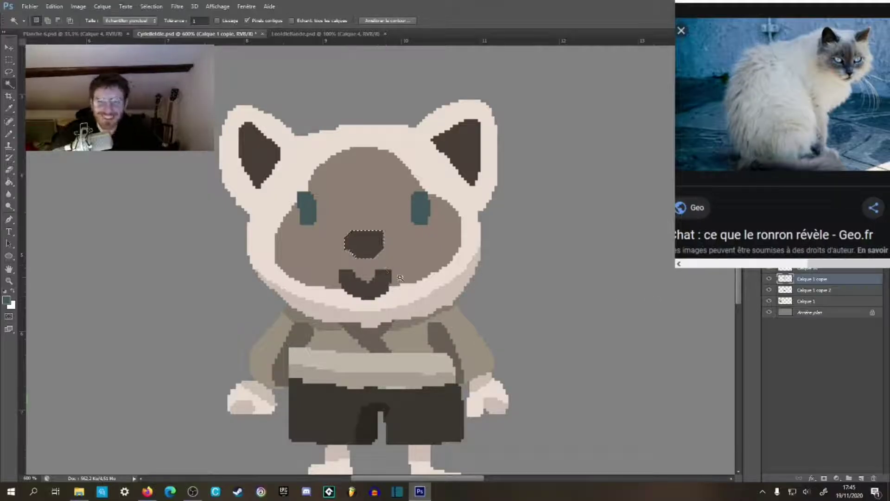
key("v")
key("Up")
key("Up")
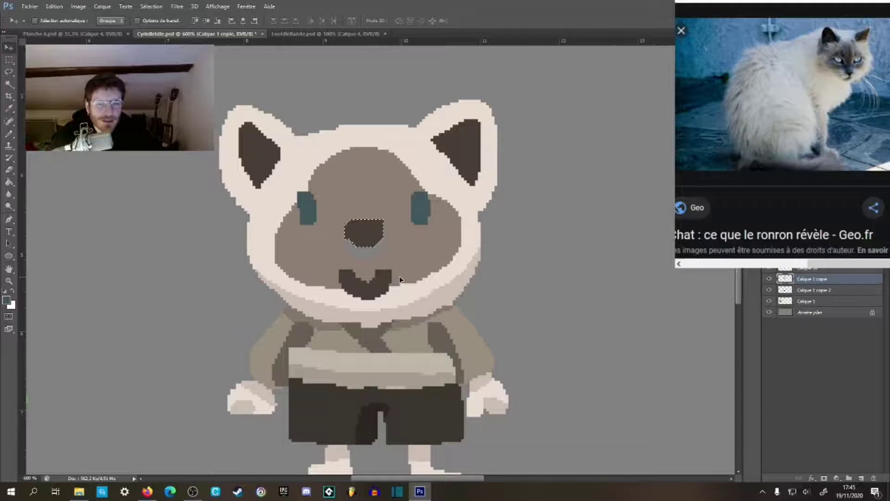
key("Down")
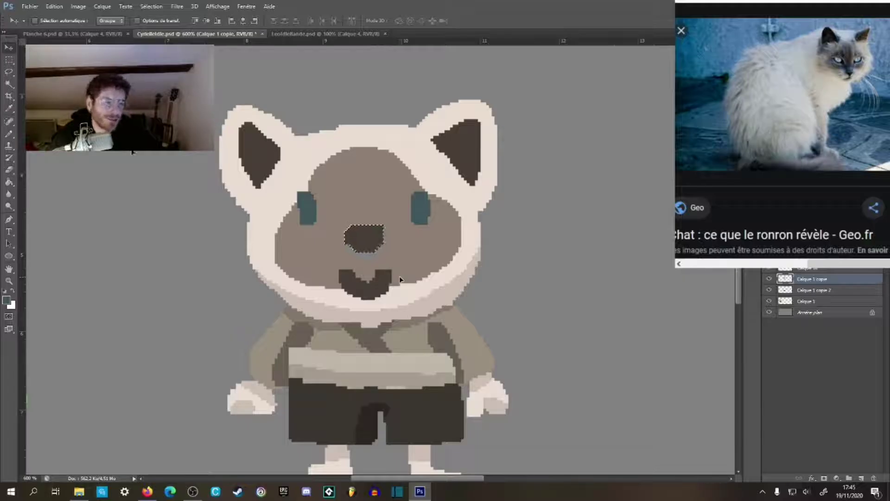
left_click(8, 60)
left_click(184, 196)
Step: Fill the gap left beneath the moved nose with the brown sampled from the face patch
left_click(769, 279)
left_click(770, 280)
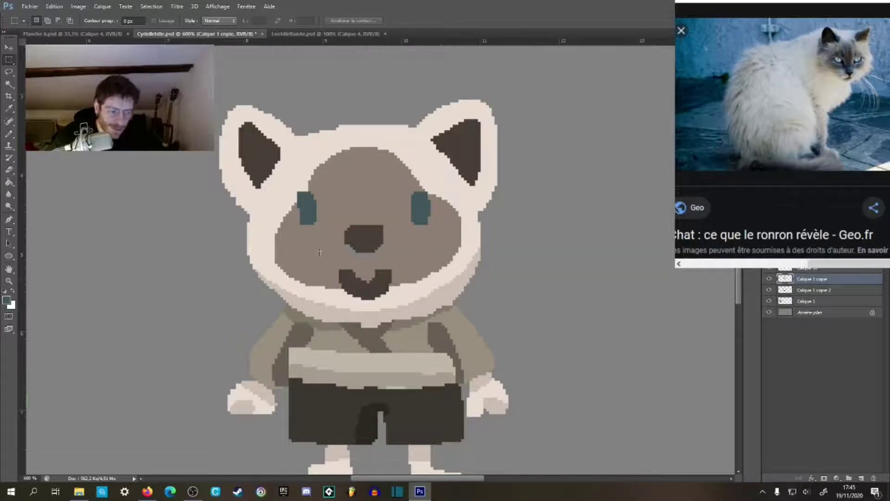
key("b")
key("g")
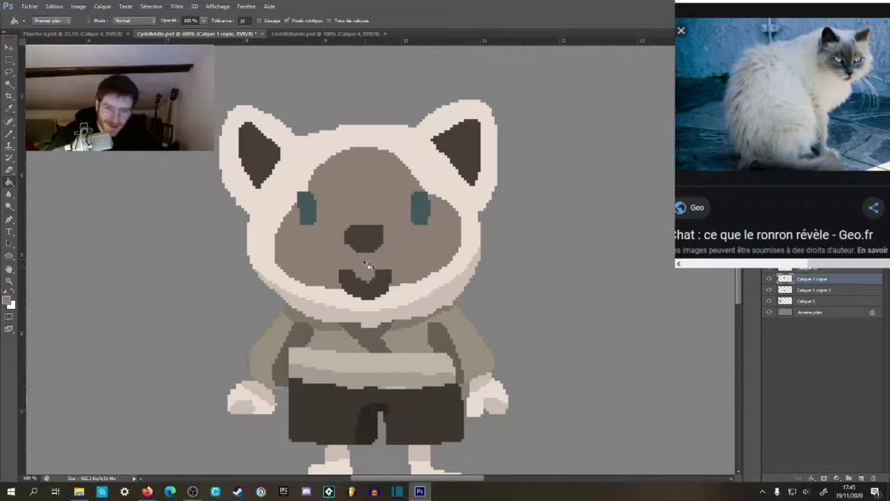
Step: Select the cat's mouth on layer Calque 10, nudge it four pixels up towards the nose and deselect
key("z")
left_click(395, 256, "alt")
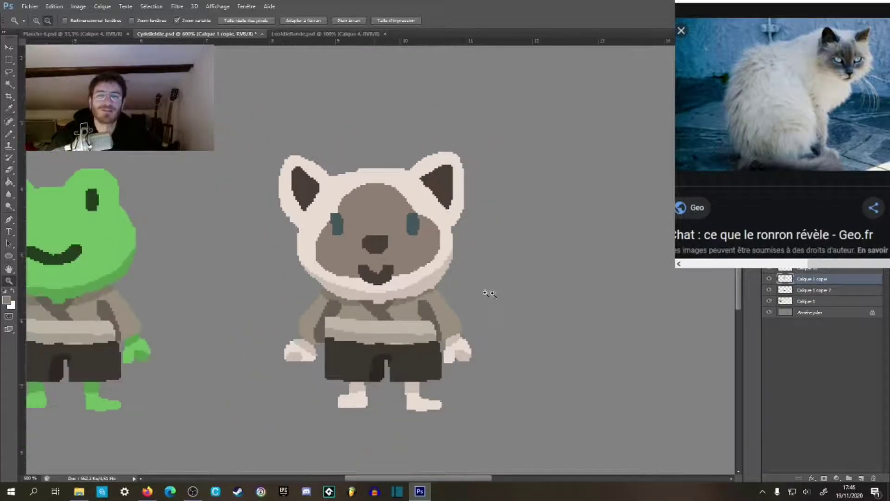
left_click(790, 269)
key("m")
left_click_drag(345, 259, 402, 289)
key("v")
key("shift+Up")
key("shift+Down")
key("Up")
key("Up")
key("Up")
key("Up")
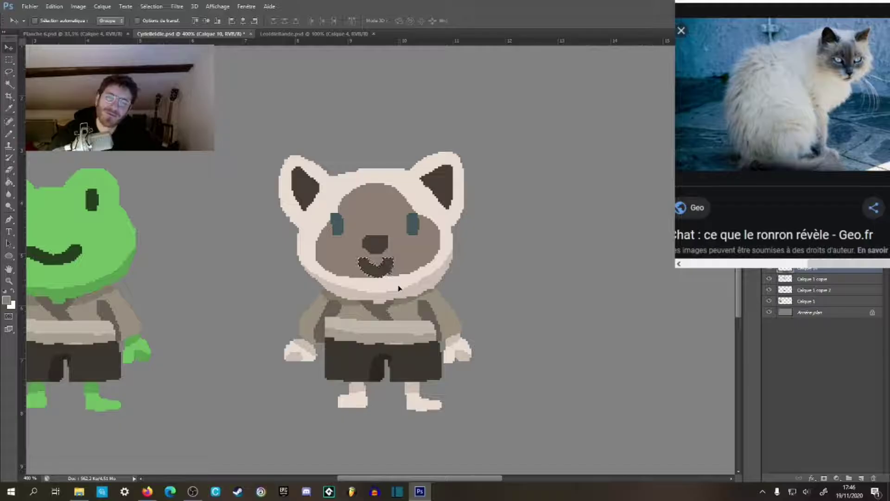
key("z")
left_click_drag(376, 271, 395, 270)
key("l")
key("ctrl+d")
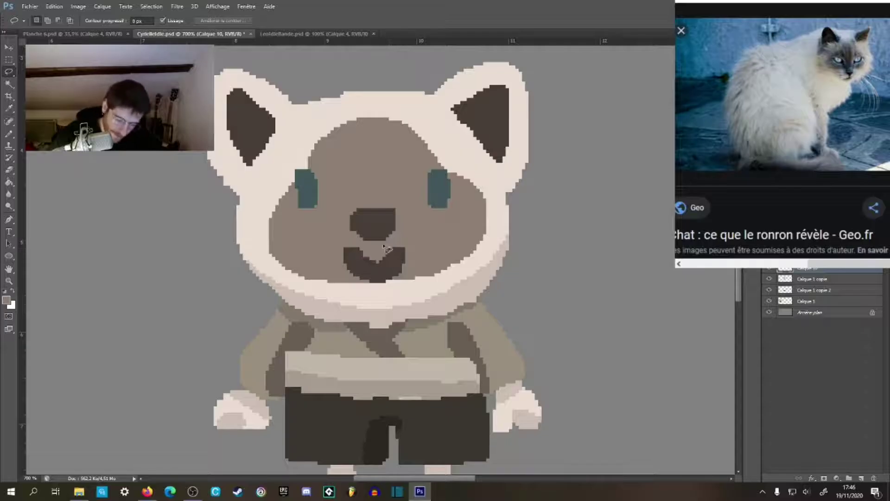
Step: On a new layer, paint over the cat's existing smile with the brown of the face patch
key("b")
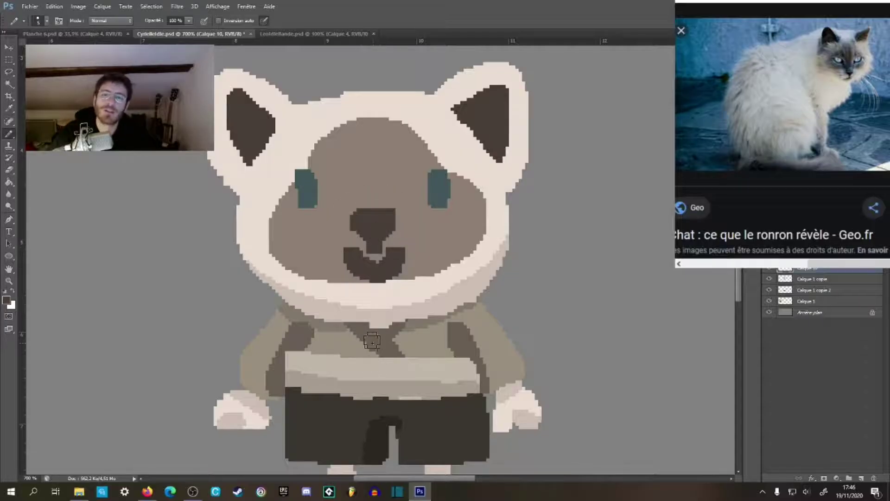
key("alt")
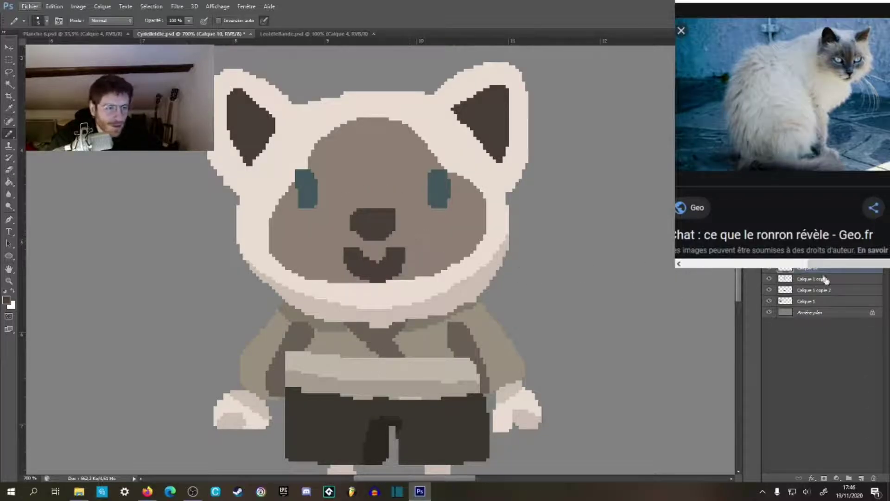
left_click(860, 478)
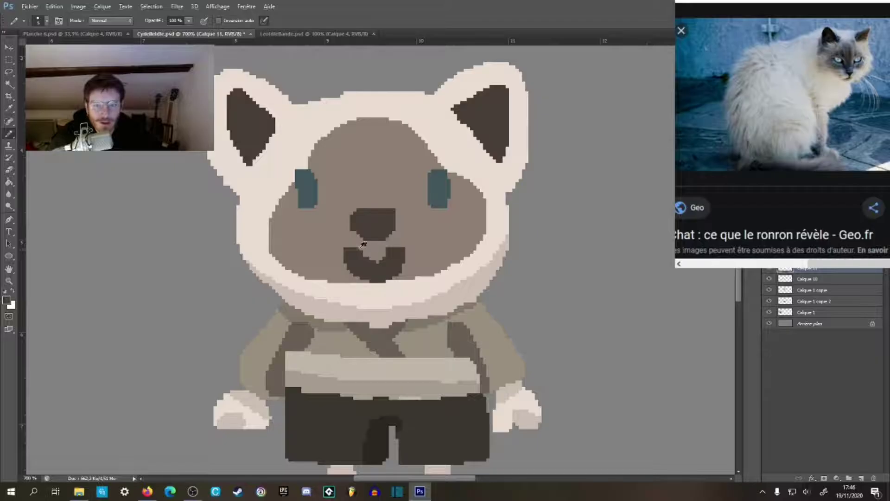
left_click_drag(346, 250, 369, 261)
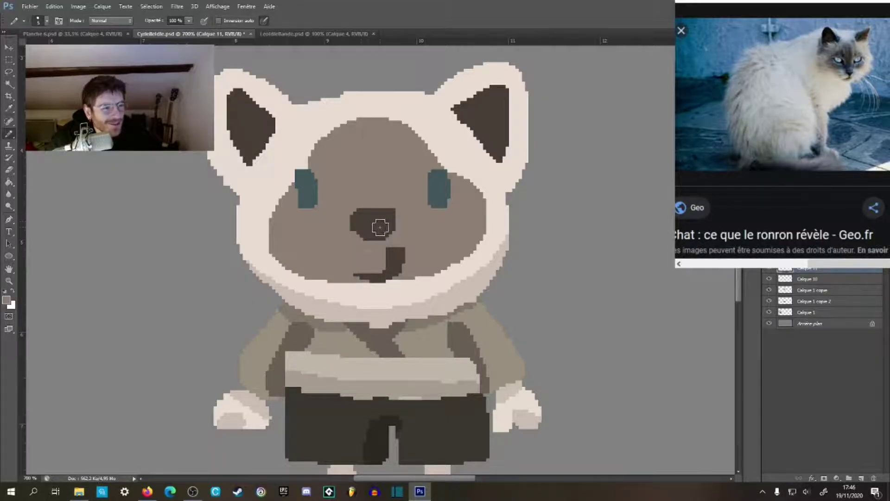
mouse_move(357, 258)
left_mouse_down()
mouse_move(382, 271)
mouse_move(370, 272)
mouse_move(391, 257)
left_mouse_up()
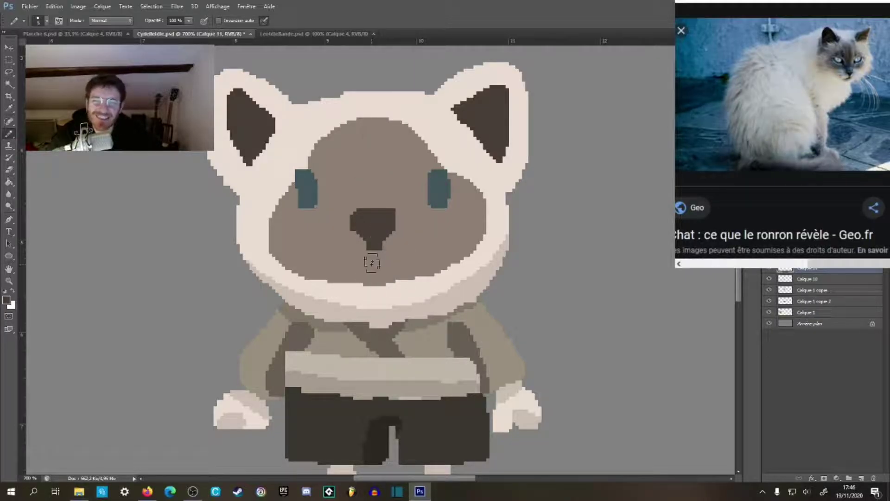
Step: Paint an inverted-V cat mouth joined to the bottom of the nose in the nose's dark brown
mouse_move(358, 262)
left_mouse_down()
mouse_move(393, 235)
mouse_move(382, 252)
mouse_move(408, 266)
left_mouse_up()
key("ctrl+z")
key("ctrl+alt+z")
mouse_move(352, 265)
left_mouse_down()
mouse_move(369, 241)
mouse_move(400, 265)
left_mouse_up()
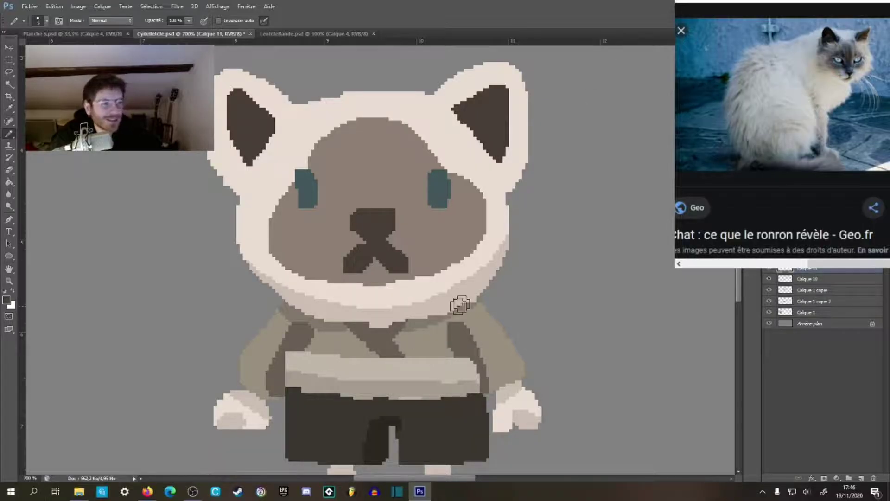
key("z")
left_click(420, 259, "alt")
left_click(420, 260, "alt")
left_click(422, 261, "alt")
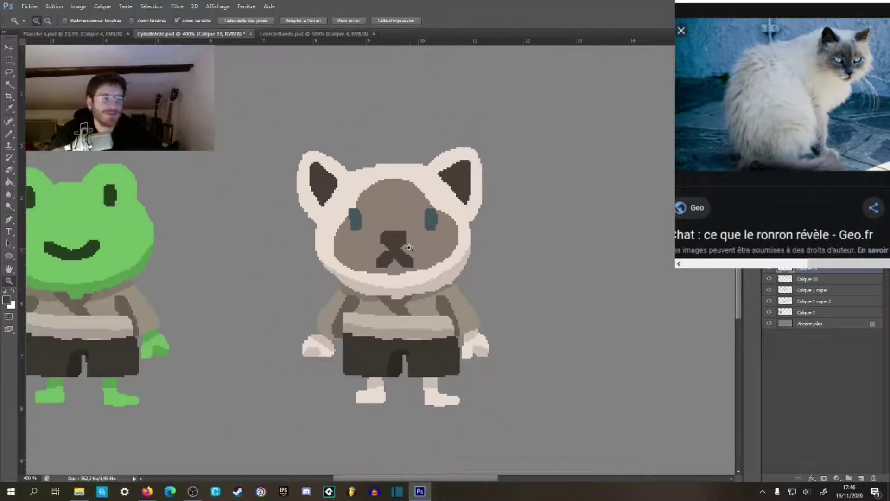
left_click(406, 263)
left_click(406, 263)
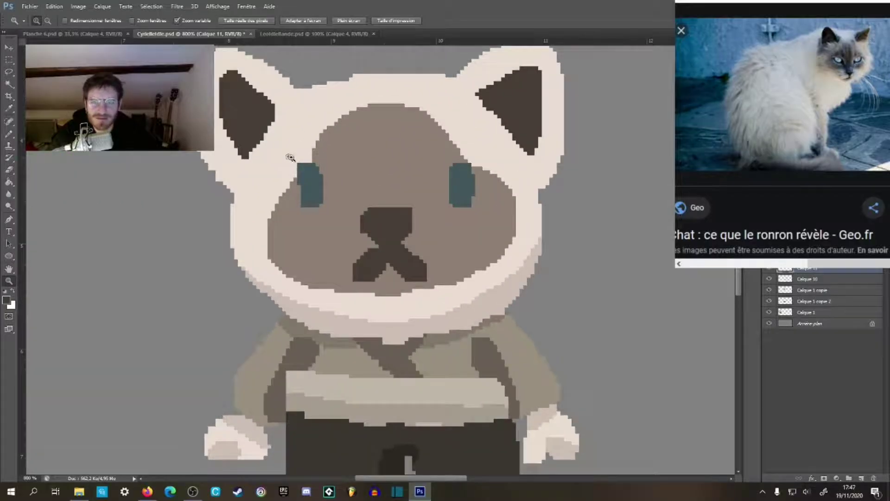
Step: Try thick dark brown eyebrows above both of the cat's eyes, and undo them
key("b")
left_click_drag(289, 161, 335, 161)
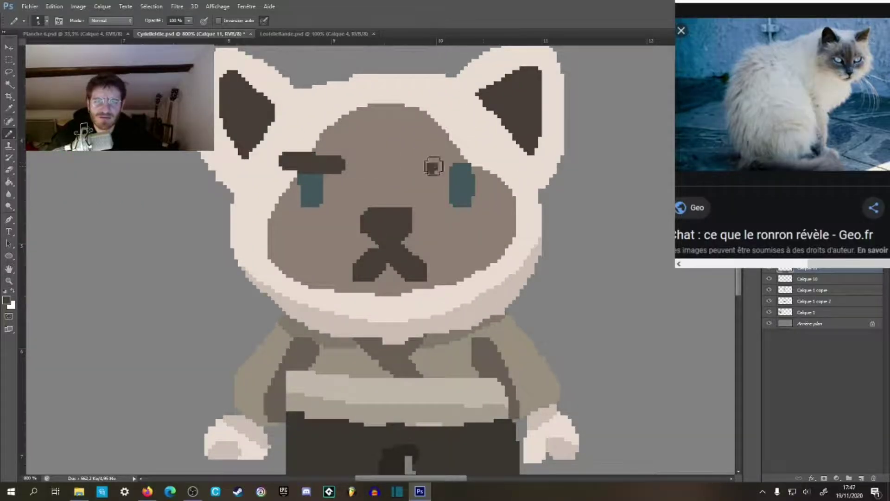
left_click_drag(427, 166, 495, 150)
key("z")
left_click(503, 178, "alt")
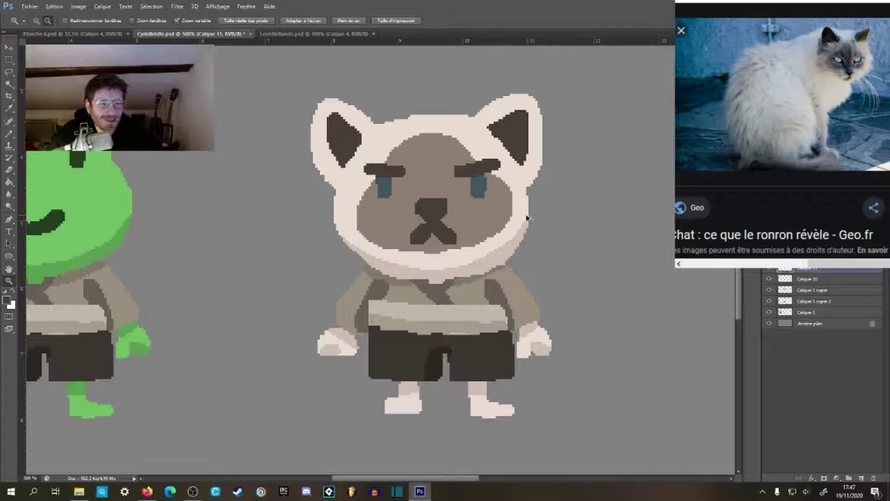
key("ctrl+alt+z")
key("ctrl+alt+z")
Step: Darken the foreground colour to the very dark brown 27231f
left_click(461, 176)
left_click(461, 178)
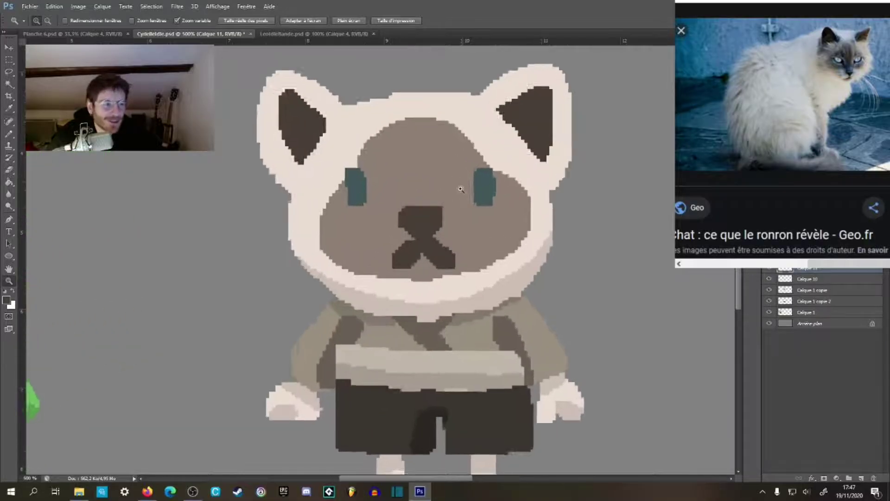
key("b")
left_click_drag(486, 228, 459, 197)
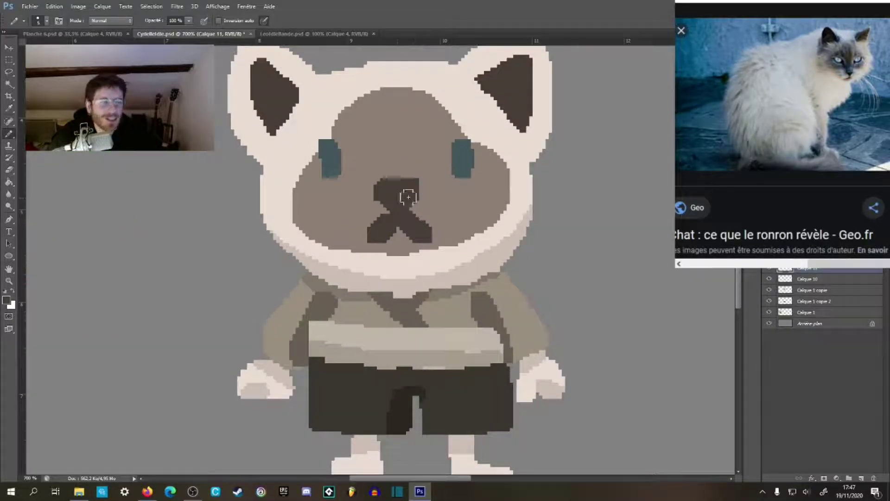
left_click(6, 299)
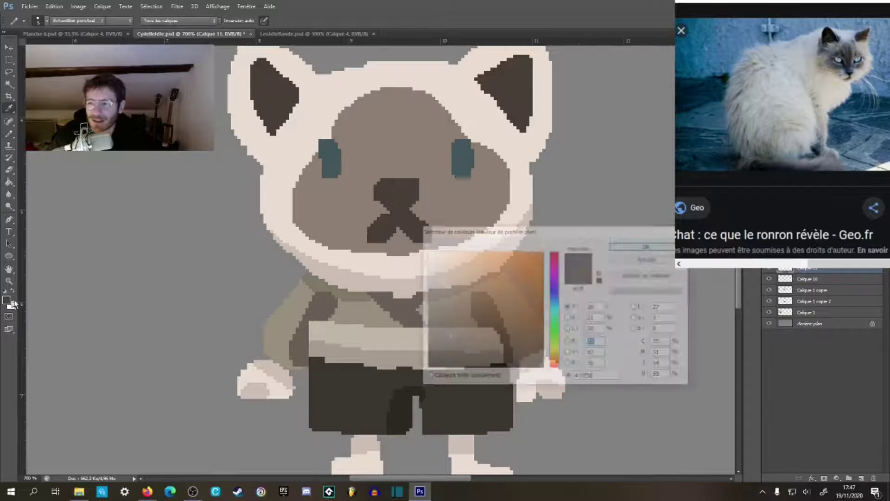
left_click_drag(450, 337, 450, 350)
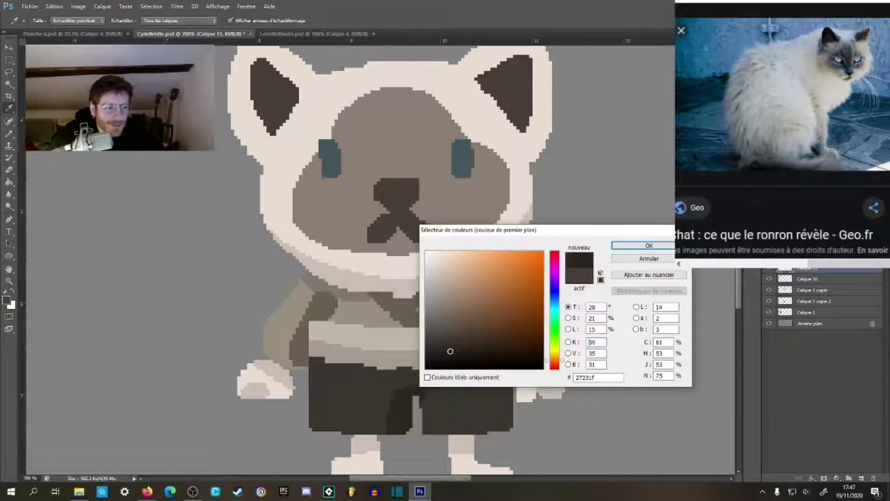
left_click(637, 261)
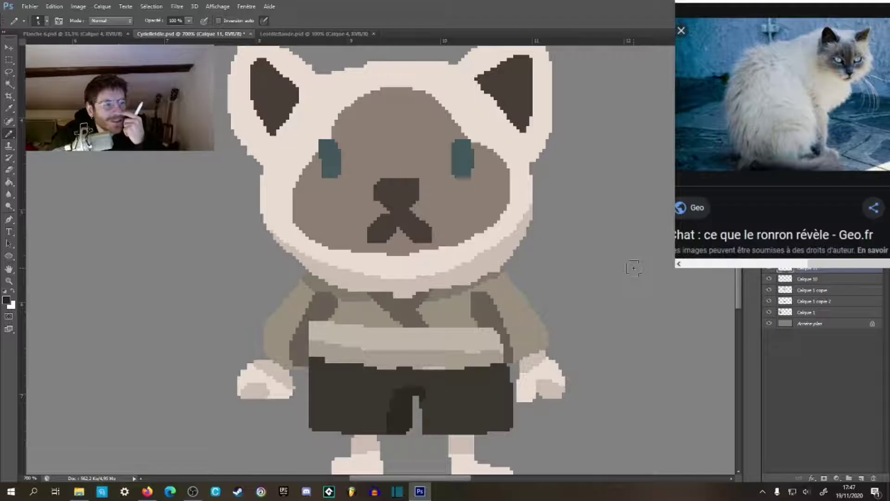
Step: Fill the joined nose and mouth with the new very dark brown, taking all layers into account
key("g")
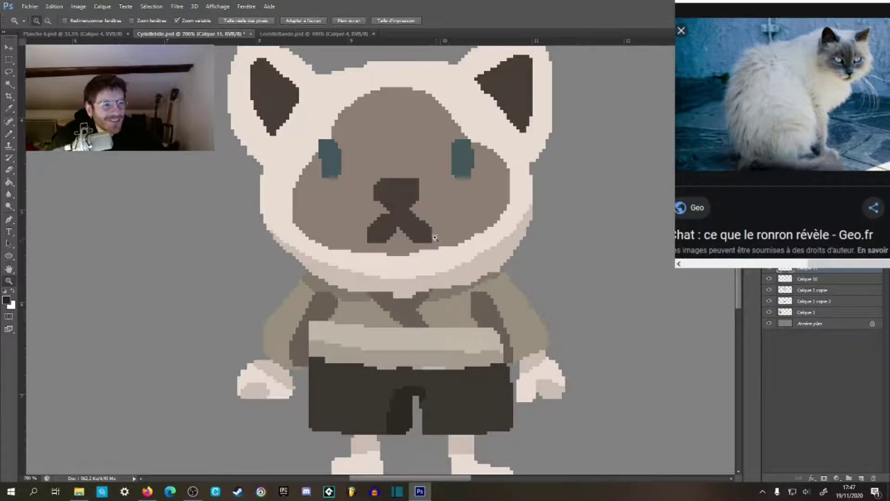
scroll(436, 234, "up", 1)
left_click(402, 194)
left_click_drag(417, 211, 432, 248)
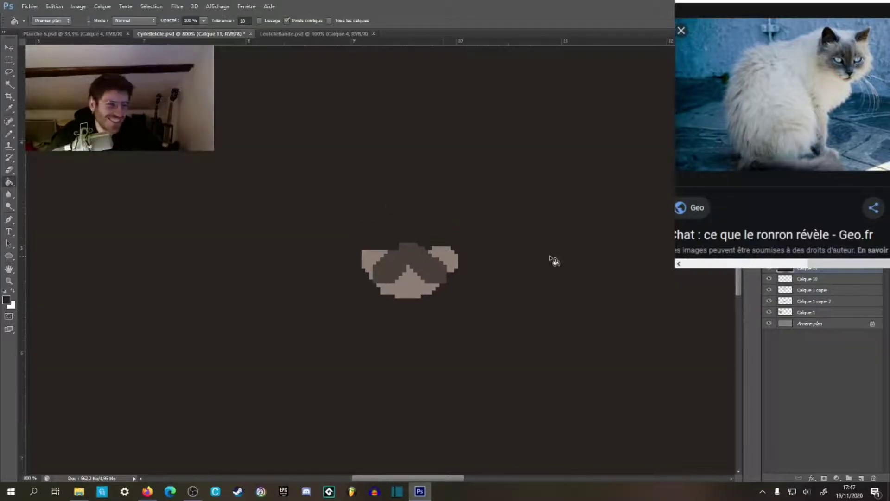
key("ctrl+z")
left_click(769, 279)
left_click(769, 279)
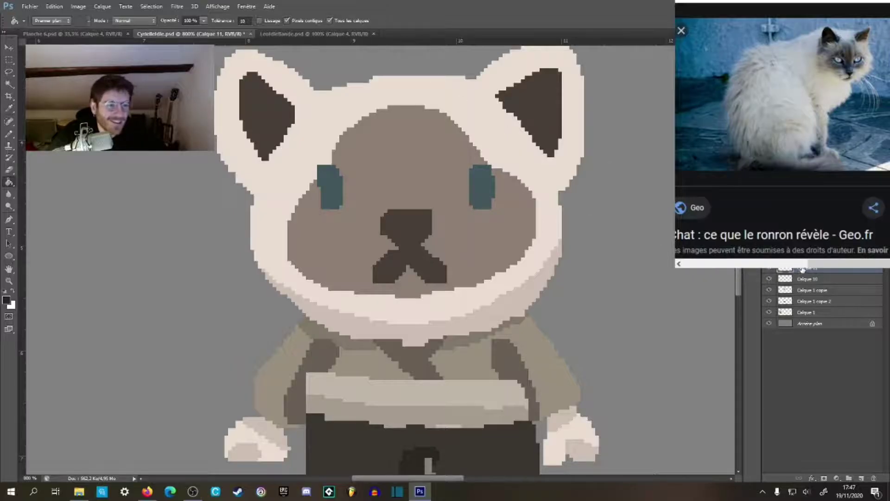
left_click(411, 241)
Step: Sample the face patch brown and paint out the inverted-V mouth beneath the nose
key("z")
left_click(436, 263, "alt")
left_click(436, 263, "alt")
left_click(436, 263, "alt")
left_click(439, 229)
left_click(440, 236)
scroll(440, 239, "up", 1)
key("b")
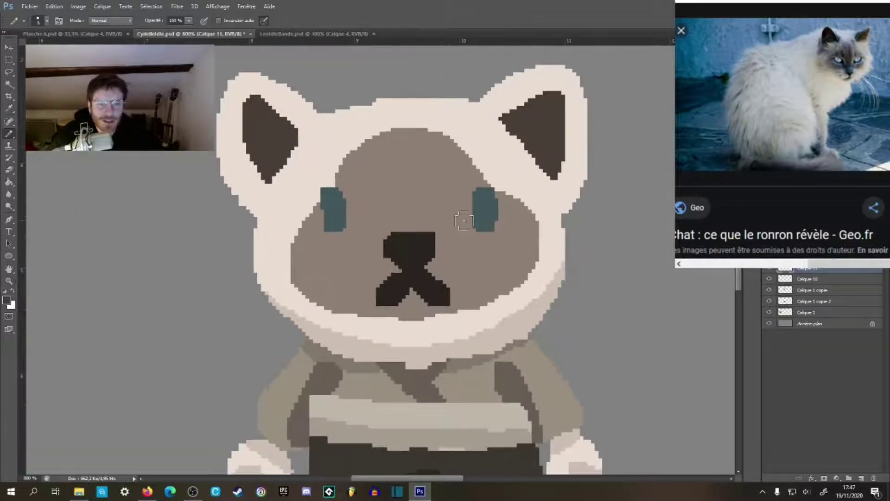
left_click(457, 275, "alt")
mouse_move(397, 282)
left_mouse_down()
mouse_move(430, 282)
mouse_move(382, 285)
mouse_move(379, 298)
mouse_move(442, 298)
left_mouse_up()
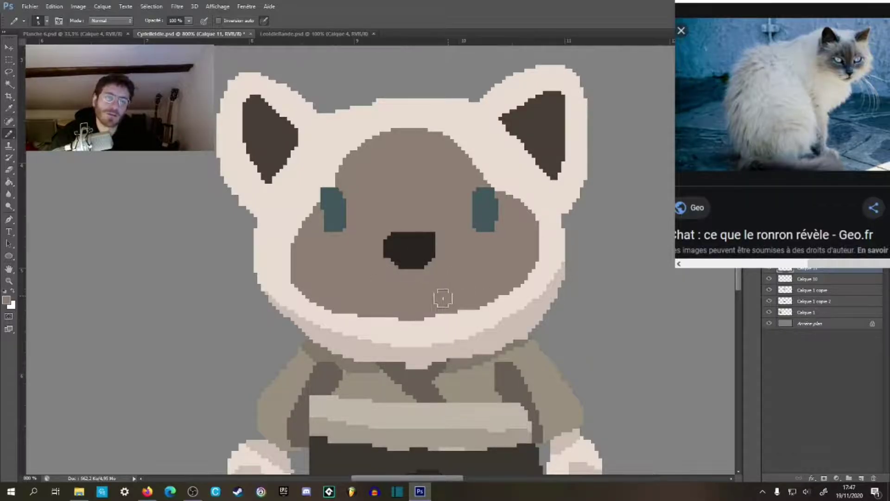
Step: Paint out the cat's whole nose with the face patch brown
key("z")
left_click(409, 241)
key("b")
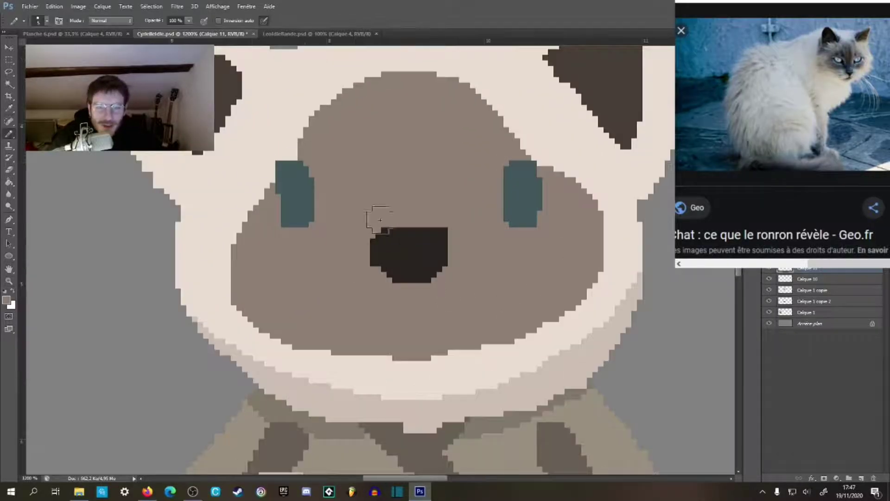
mouse_move(387, 210)
left_mouse_down()
mouse_move(393, 256)
mouse_move(417, 230)
mouse_move(427, 246)
left_mouse_up()
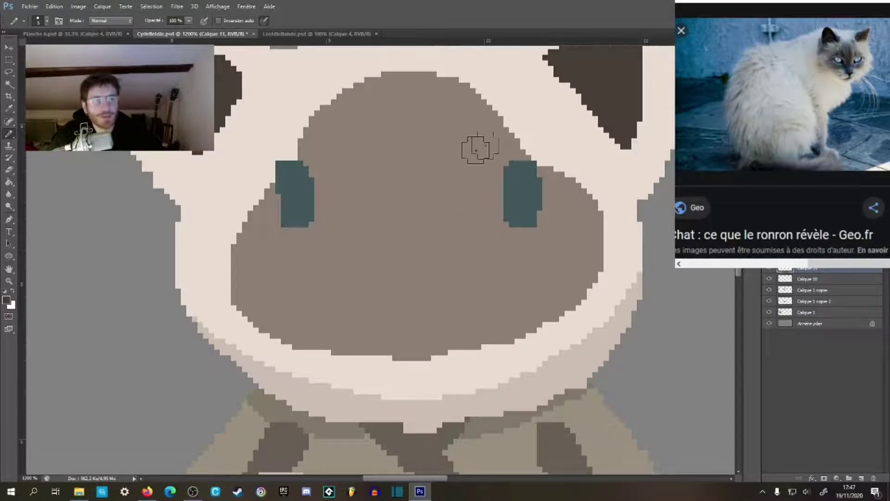
Step: Pick a very dark brown foreground colour and paint a small nose midway between and below the eyes
left_click(6, 302)
left_click(450, 345)
left_click(612, 248)
left_click_drag(406, 240, 408, 244)
left_click(491, 291, "alt")
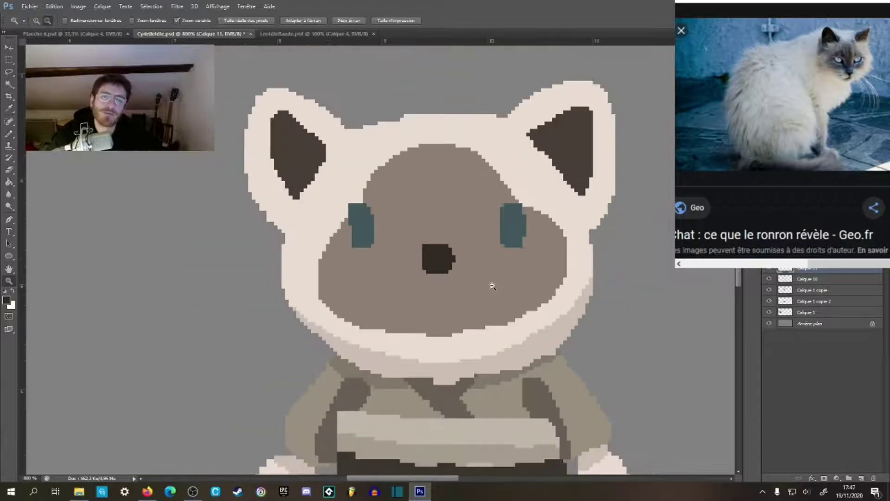
left_click(493, 284, "alt")
Step: Widen the small nose with dark strokes and trim its edge with the sampled face brown
left_click(468, 275, "ctrl")
left_click(469, 276)
left_click(464, 275)
key("b")
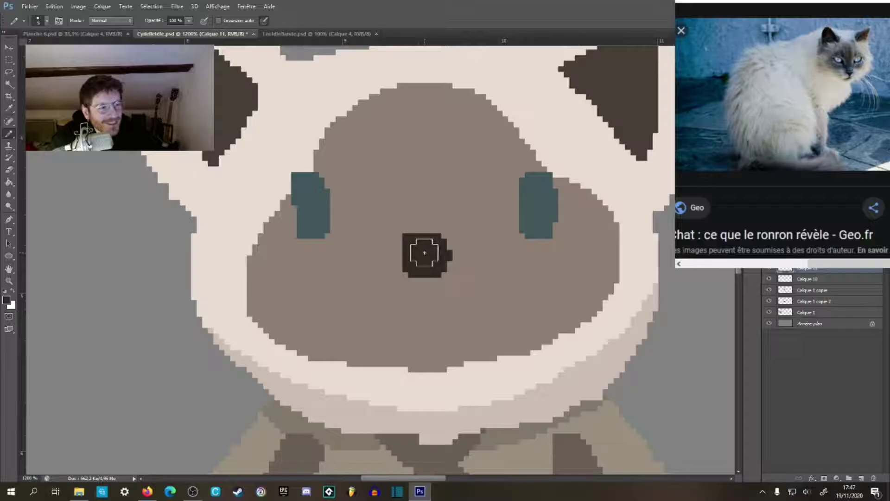
mouse_move(412, 260)
left_mouse_down()
mouse_move(429, 251)
mouse_move(420, 251)
left_mouse_up()
left_click(408, 250)
left_click(397, 210, "alt")
left_click(388, 225)
Step: Examine the new nose's size and placement on the cat's face, comparing it with the frog sprite
left_click(487, 301, "alt")
left_click(487, 301, "alt")
left_click(486, 301, "alt")
left_click(487, 302, "alt")
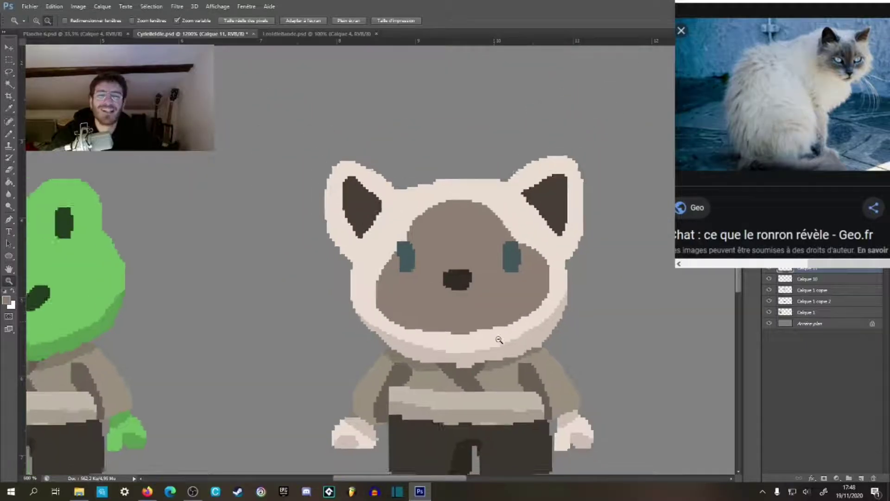
left_click(486, 312)
key("b")
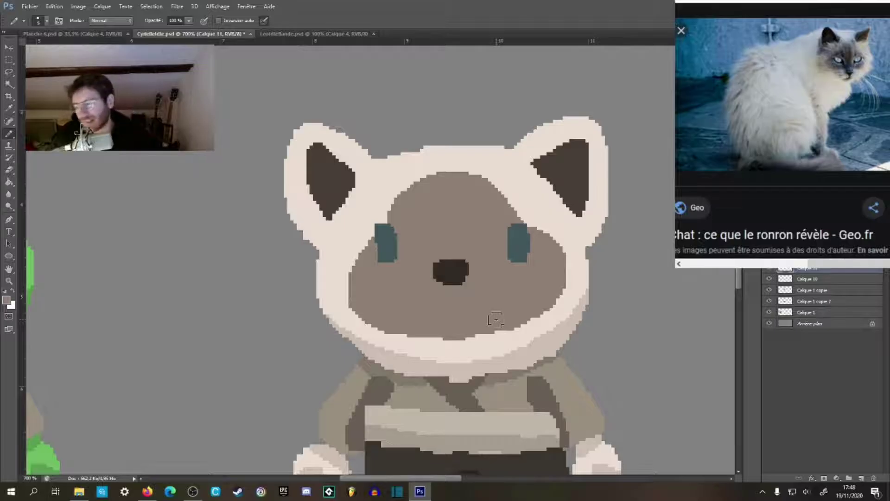
key("z")
left_click(507, 289)
key("b")
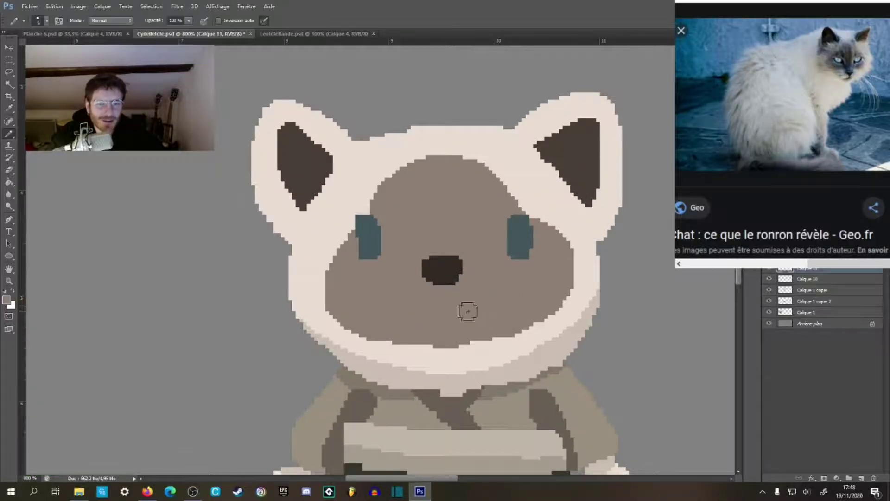
left_click_drag(488, 321, 480, 301)
key("z")
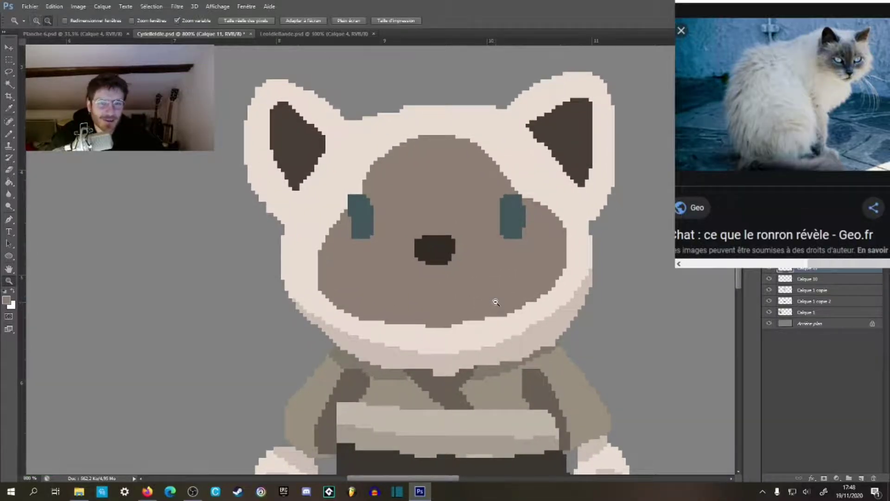
left_click(499, 308, "alt")
left_click(499, 309, "alt")
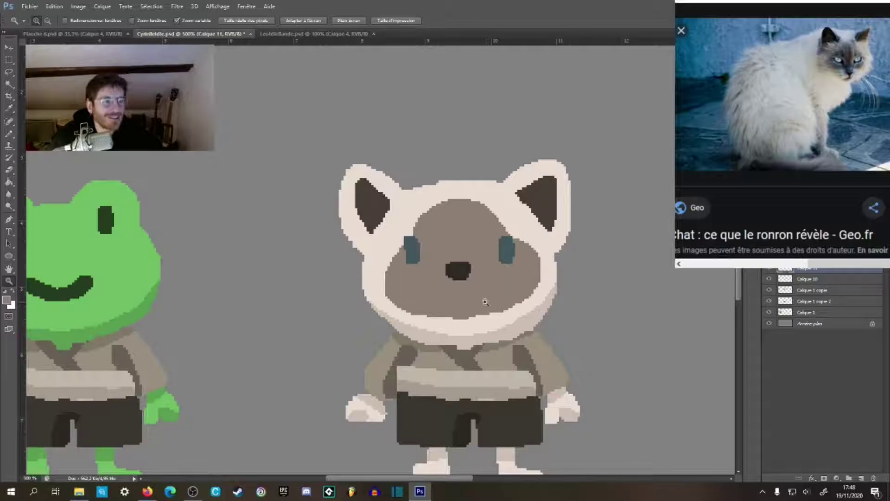
left_click(470, 292)
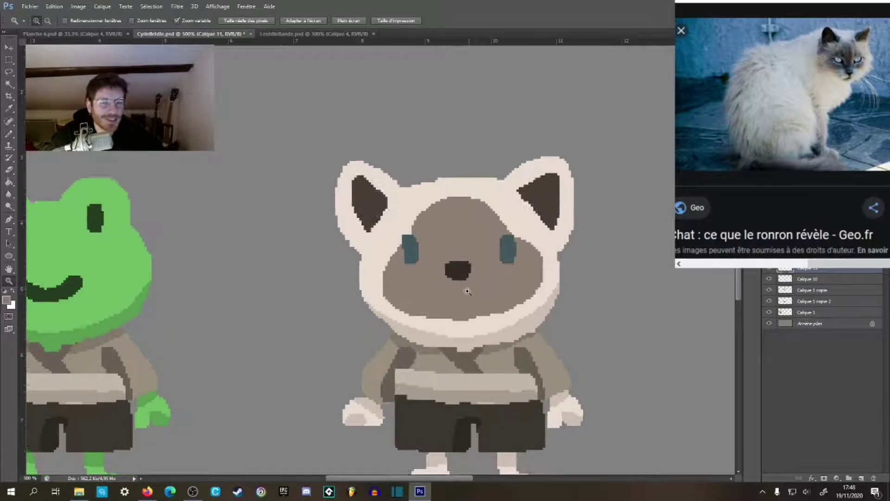
left_click(470, 293)
left_click(469, 292)
Step: Try several dark brown curved smiles beneath the nose, undoing each attempt
key("b")
left_click_drag(482, 317, 478, 285)
left_click(435, 225, "alt")
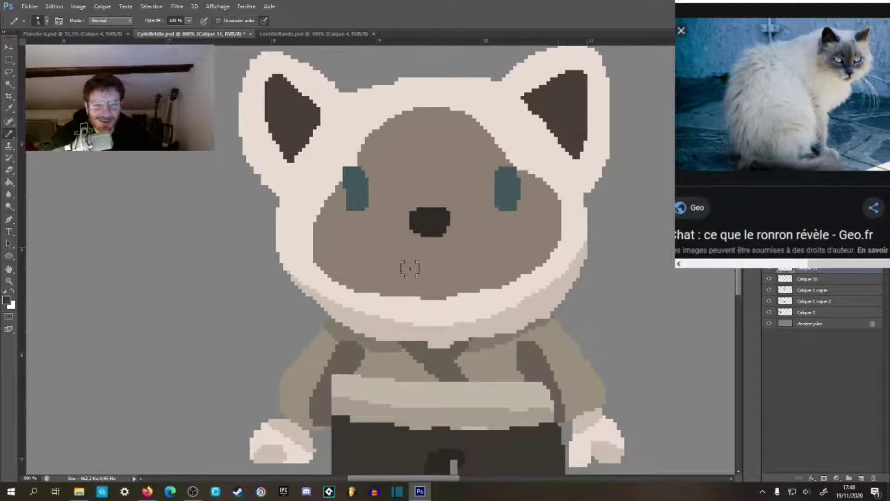
mouse_move(416, 259)
left_mouse_down()
mouse_move(406, 258)
mouse_move(452, 267)
mouse_move(457, 252)
left_mouse_up()
key("ctrl+z")
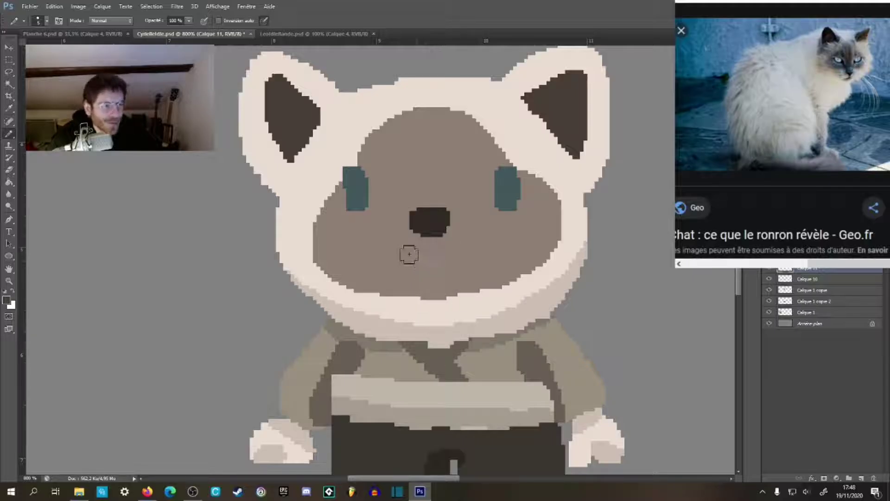
mouse_move(402, 250)
left_mouse_down()
mouse_move(415, 269)
mouse_move(447, 267)
mouse_move(461, 243)
mouse_move(466, 250)
left_mouse_up()
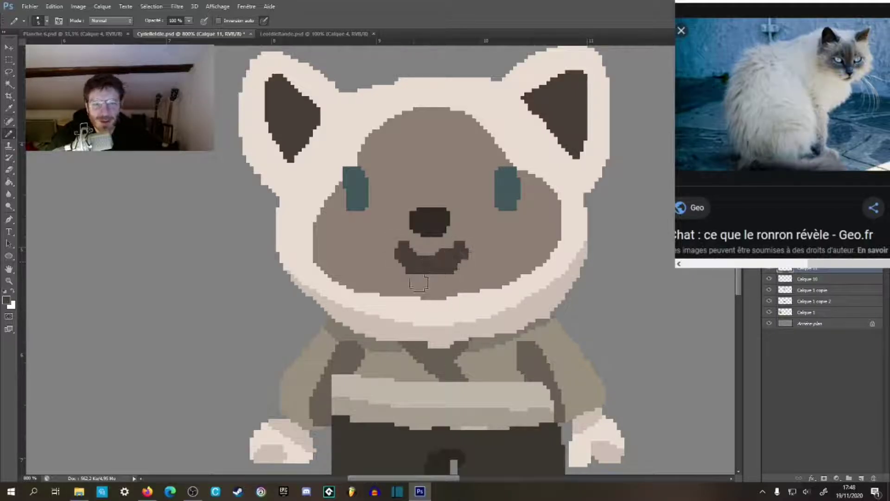
key("ctrl+z")
mouse_move(397, 247)
left_mouse_down()
mouse_move(425, 268)
mouse_move(461, 245)
left_mouse_up()
key("ctrl+z")
mouse_move(397, 246)
left_mouse_down()
mouse_move(444, 270)
mouse_move(460, 249)
left_mouse_up()
key("z")
left_click_drag(515, 281, 485, 293)
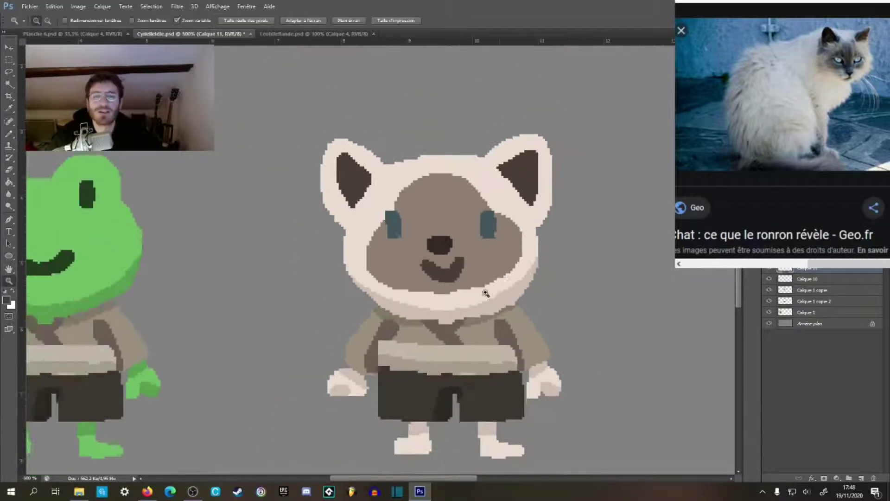
left_click(449, 272)
left_click(449, 273)
left_click(449, 273)
left_click(448, 273)
key("ctrl+z")
Step: Paint a small, thick dark brown smile with raised corners beneath the cat's nose
key("b")
mouse_move(389, 257)
left_mouse_down()
mouse_move(413, 271)
mouse_move(438, 269)
mouse_move(465, 247)
left_mouse_up()
left_click_drag(387, 252, 423, 270)
left_click(423, 269)
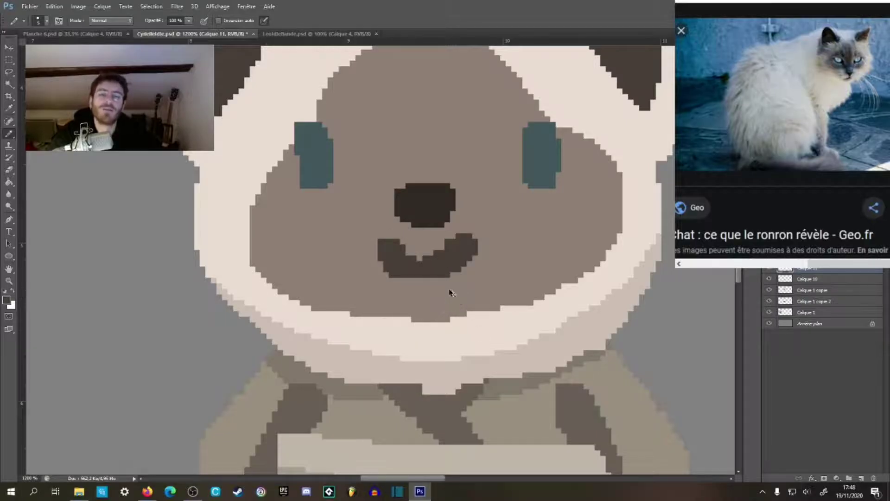
Step: Undo the strokes of the thick smile beneath the cat's nose, leaving the lower face clear
key("ctrl+alt+z")
key("ctrl+alt+z")
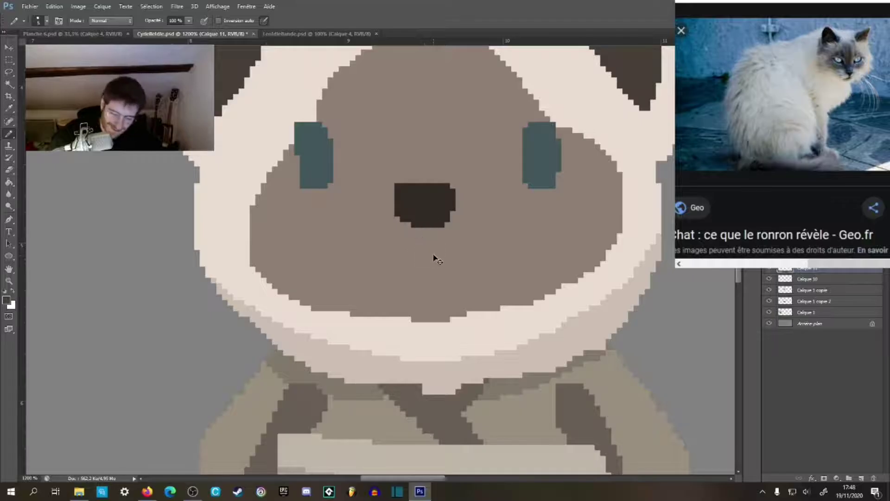
key("ctrl+shift+z")
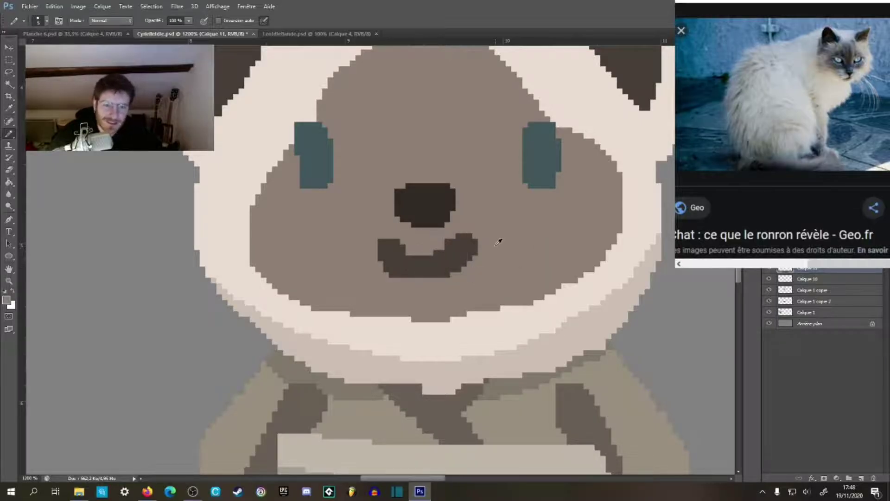
key("ctrl+alt+z")
key("ctrl+alt+z")
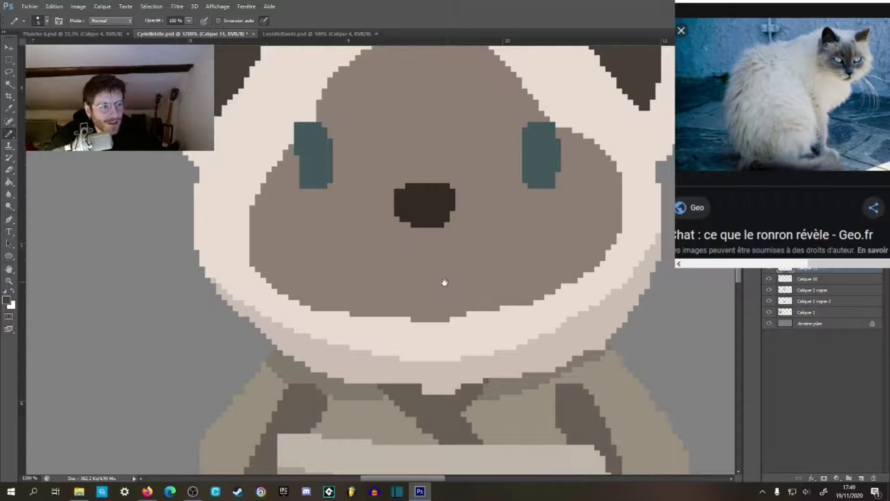
left_click_drag(444, 281, 431, 285)
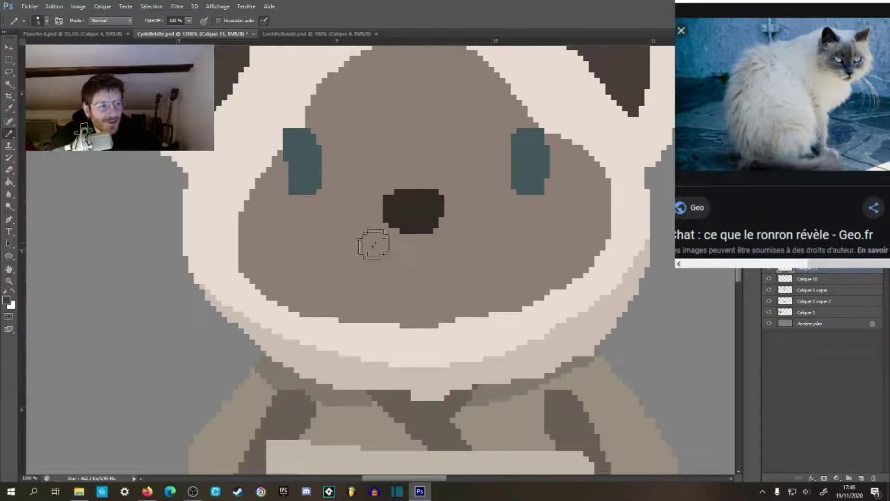
Step: Paint a narrower dark brown U-shaped smile beneath the cat's nose, undoing and retrying uneven strokes
mouse_move(386, 259)
left_mouse_down()
mouse_move(413, 285)
mouse_move(450, 258)
mouse_move(447, 248)
left_mouse_up()
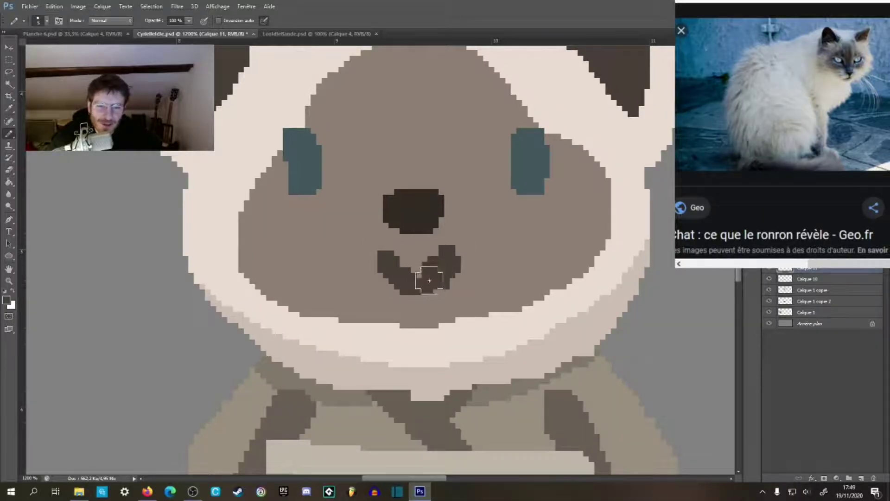
key("ctrl+z")
mouse_move(387, 258)
left_mouse_down()
mouse_move(398, 277)
mouse_move(426, 281)
mouse_move(443, 252)
left_mouse_up()
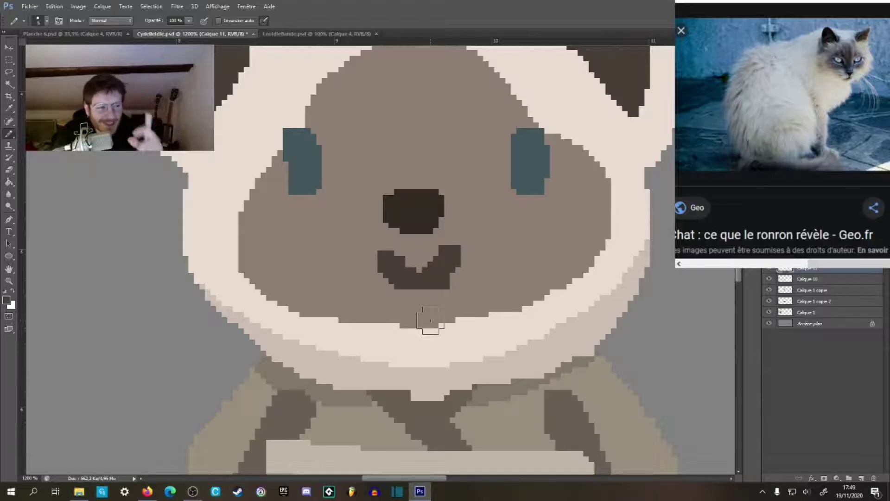
key("ctrl+z")
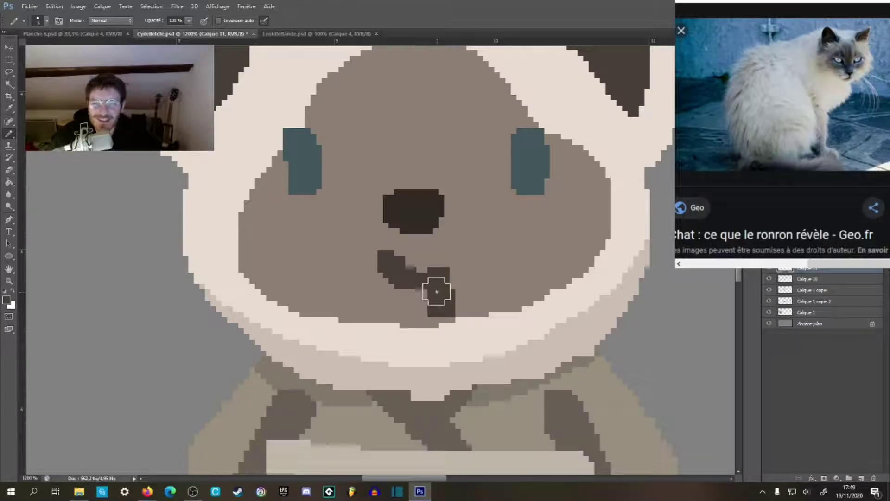
key("ctrl+z")
key("ctrl+z")
key("ctrl+z")
key("z")
scroll(439, 310, "down", 6)
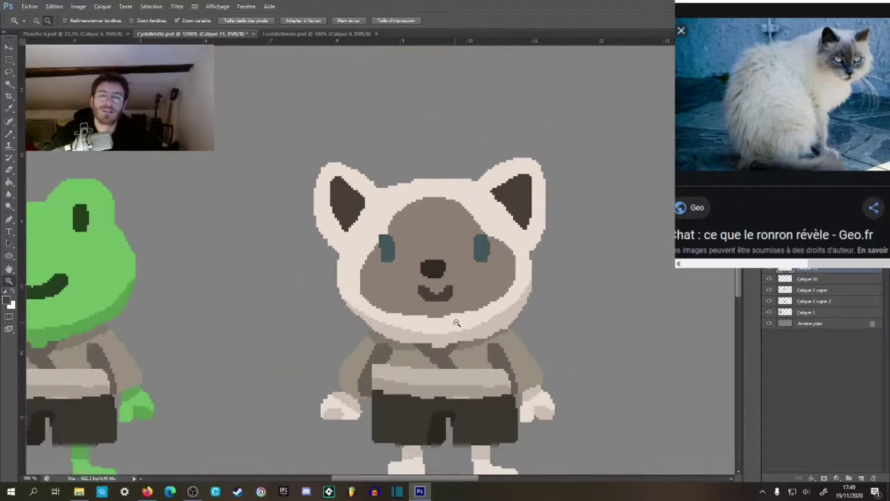
Step: Try enlarging both of the cat's eyes into wide, rounded shapes in the sampled eye teal
scroll(468, 286, "up", 4)
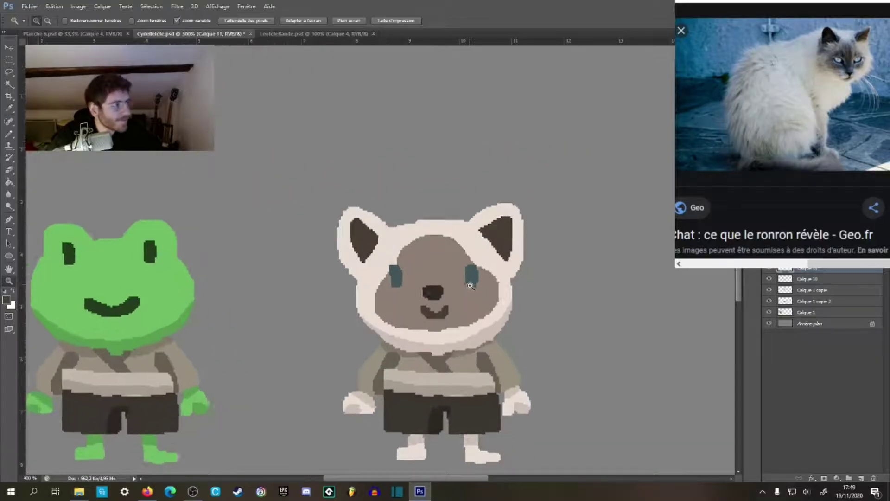
key("b")
mouse_move(344, 268)
left_mouse_down()
mouse_move(347, 259)
mouse_move(374, 273)
left_mouse_up()
mouse_move(463, 250)
left_mouse_down()
mouse_move(451, 265)
mouse_move(462, 256)
left_mouse_up()
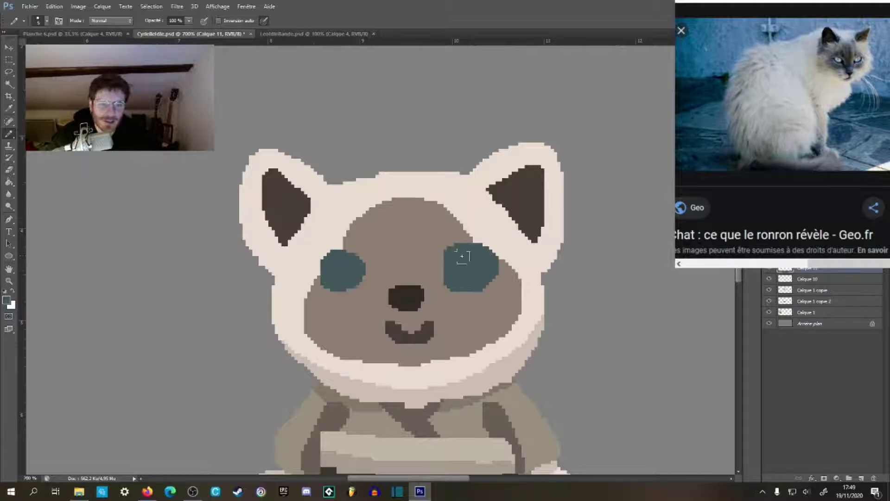
left_click_drag(344, 275, 332, 278)
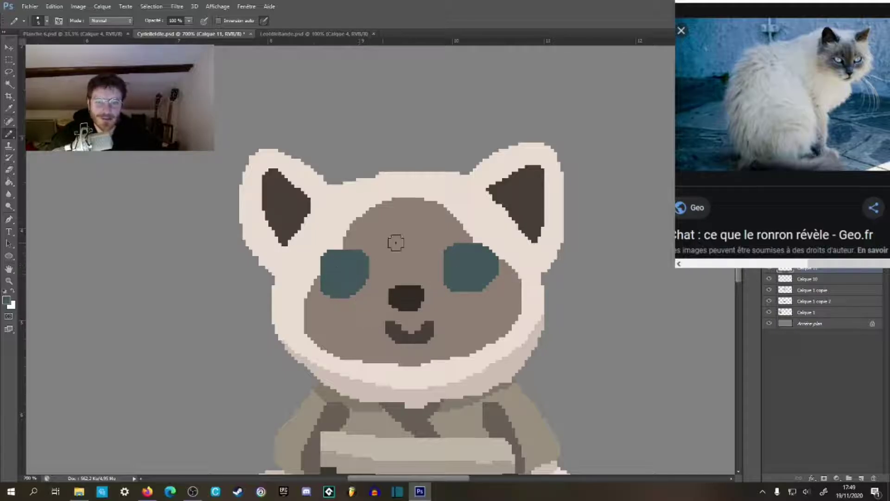
Step: Try painting vertical dark brown pupils in both enlarged eyes and filling them with the nose's darker brown
left_click_drag(469, 248, 469, 281)
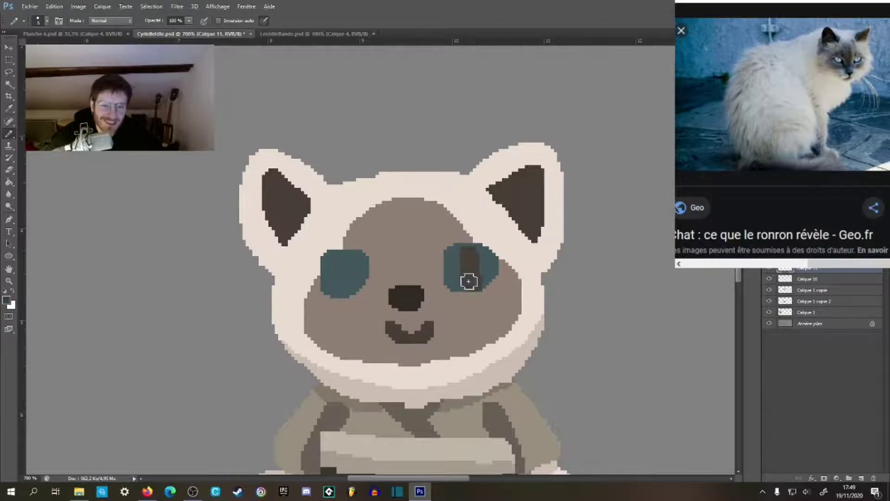
left_click_drag(344, 250, 343, 300)
key("z")
left_click(471, 271, "alt")
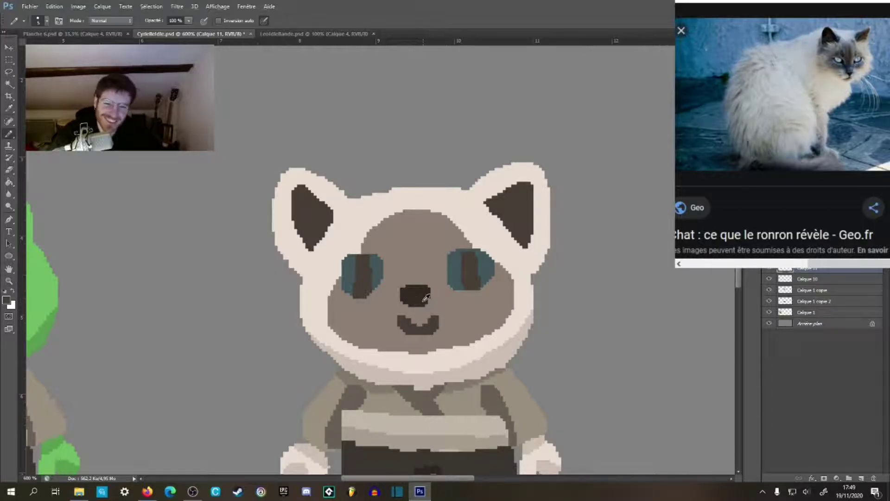
key("g")
left_click(476, 278)
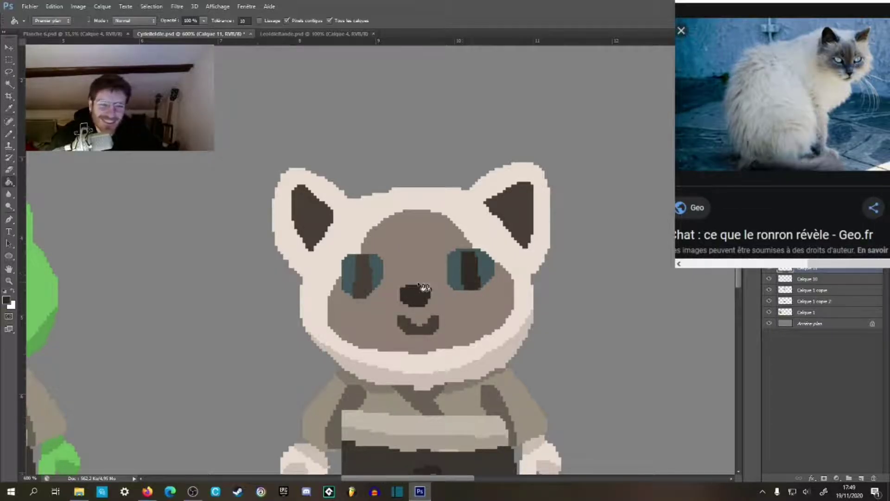
left_click(372, 279)
key("z")
left_click(459, 353, "alt")
left_click(459, 354, "alt")
left_click(463, 381, "alt")
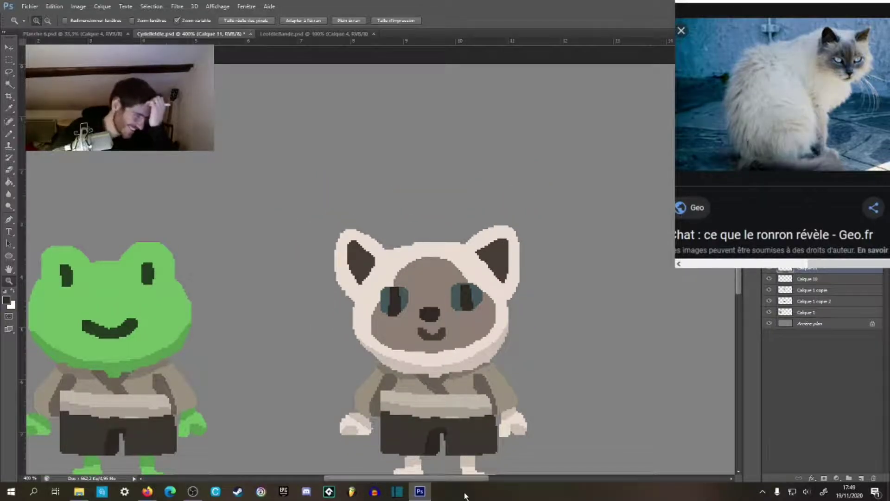
Step: Undo the pupils and the enlargement of both of the cat's eyes
key("ctrl+alt+z")
key("ctrl+alt+z")
key("ctrl+alt+z")
key("ctrl+alt+z")
key("ctrl+alt+z")
key("ctrl+alt+z")
key("ctrl+alt+z")
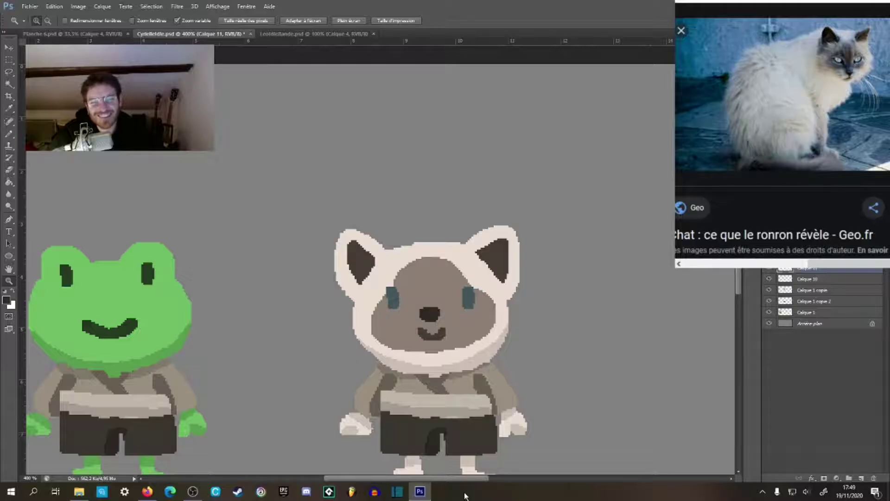
left_click(451, 281)
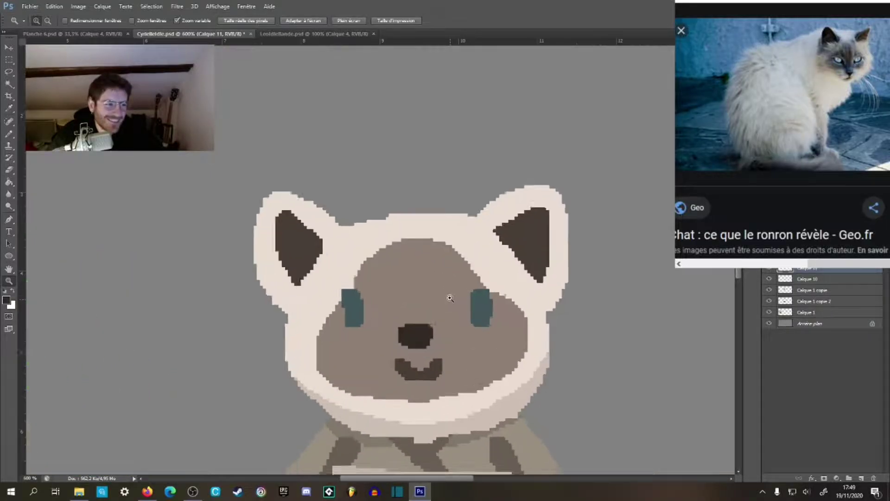
Step: Fill both of the cat's teal eyes with the dark brown of its inner ears
key("g")
left_click(519, 247, "alt")
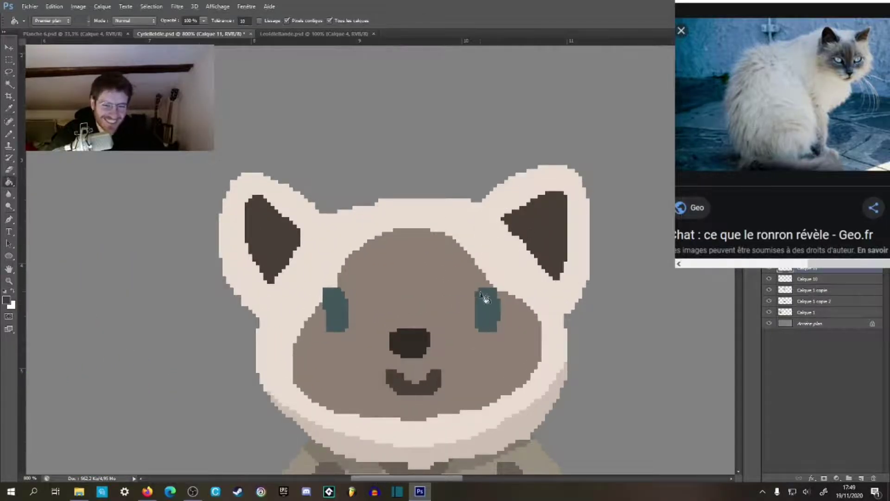
left_click(490, 312)
left_click(345, 315)
key("z")
left_click(434, 343, "alt")
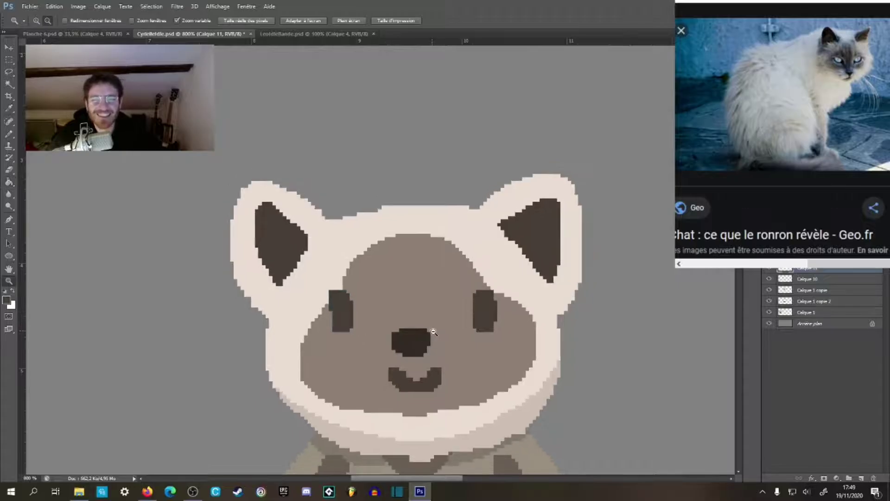
left_click(431, 347)
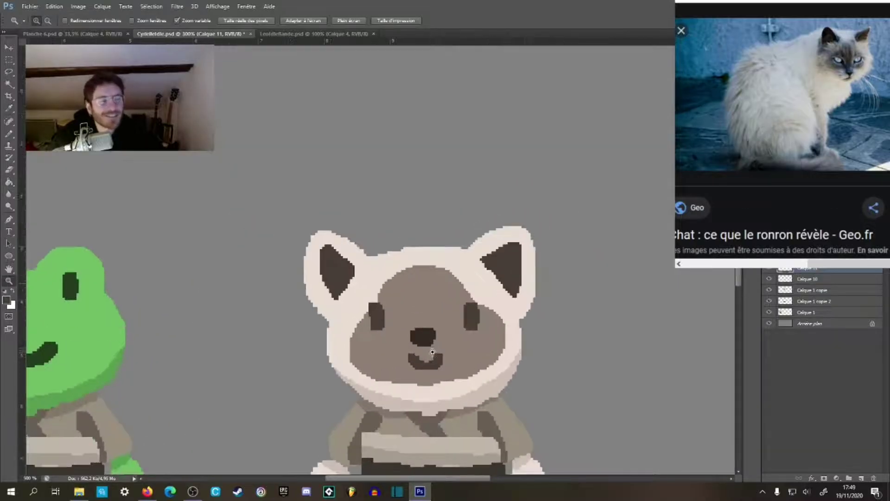
Step: Fill both of the cat's eyes and its mouth with the near-black colour of the nose
key("g")
left_click(475, 320)
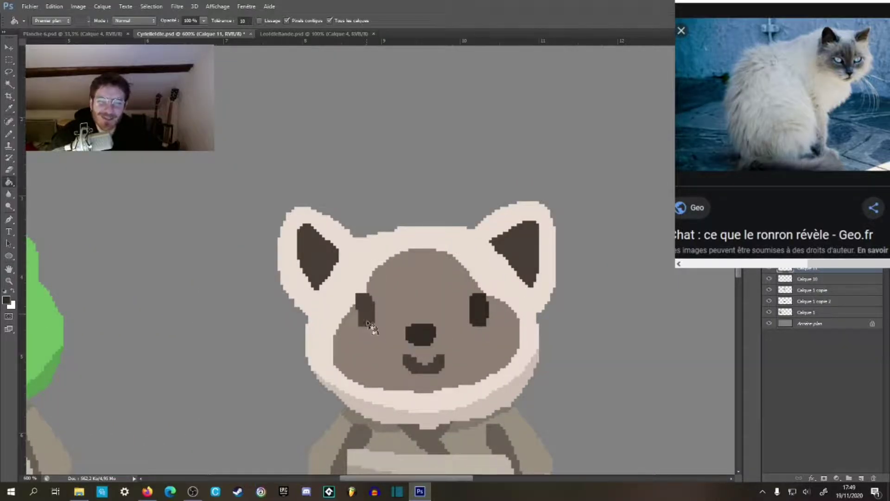
left_click(369, 320)
key("z")
left_click(424, 364, "alt")
left_click(427, 371, "alt")
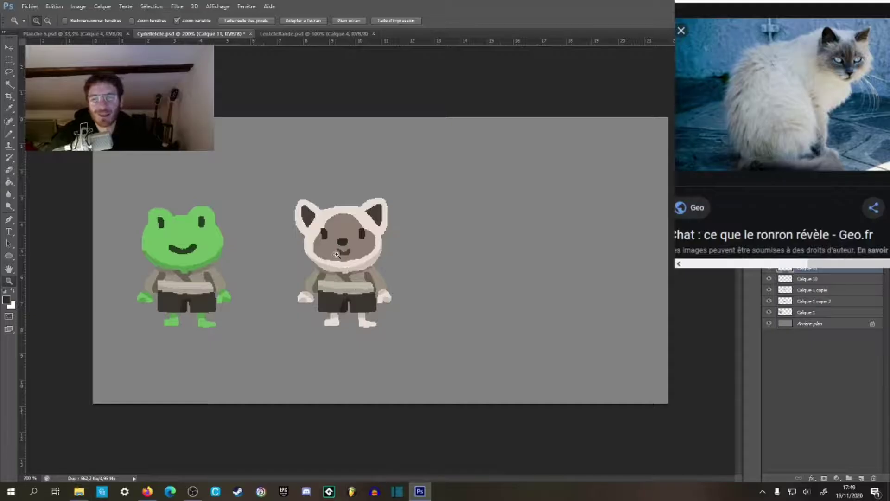
left_click_drag(331, 237, 385, 292)
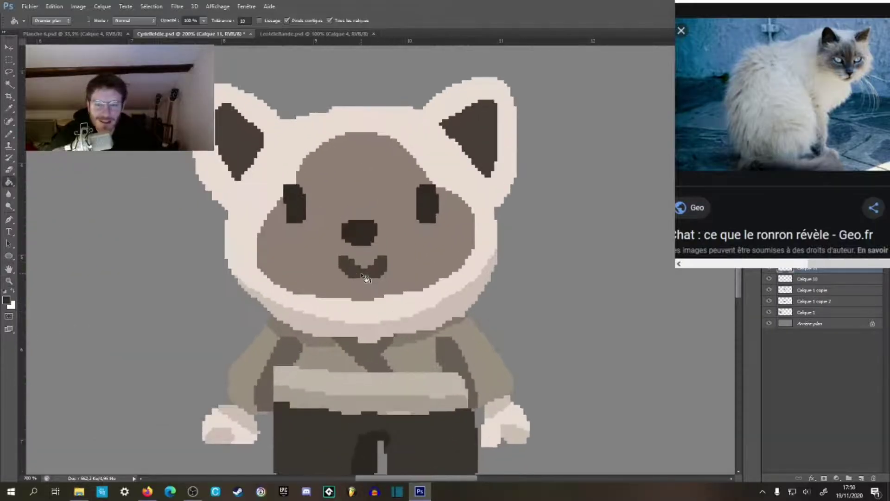
left_click(385, 291, "alt")
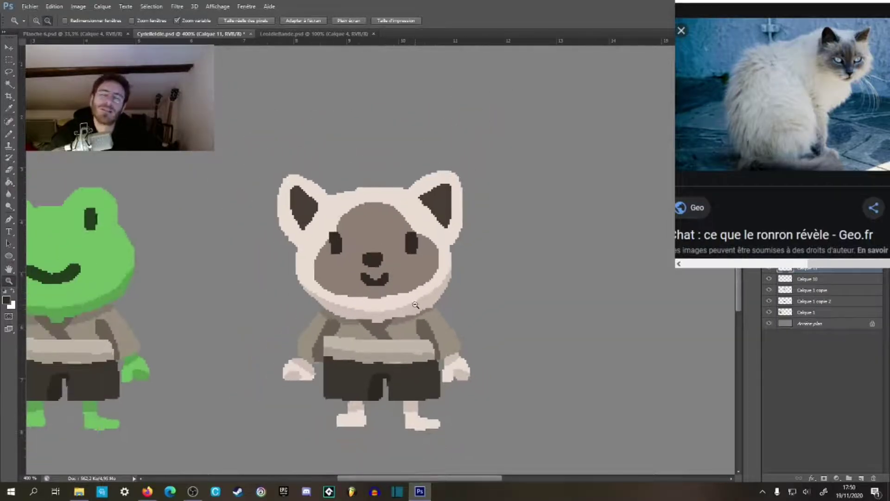
left_click(417, 309, "alt")
Step: Draw three whiskers on each side of the cat's face in the dark brown of the inner ears
left_click_drag(381, 279, 654, 424)
key("b")
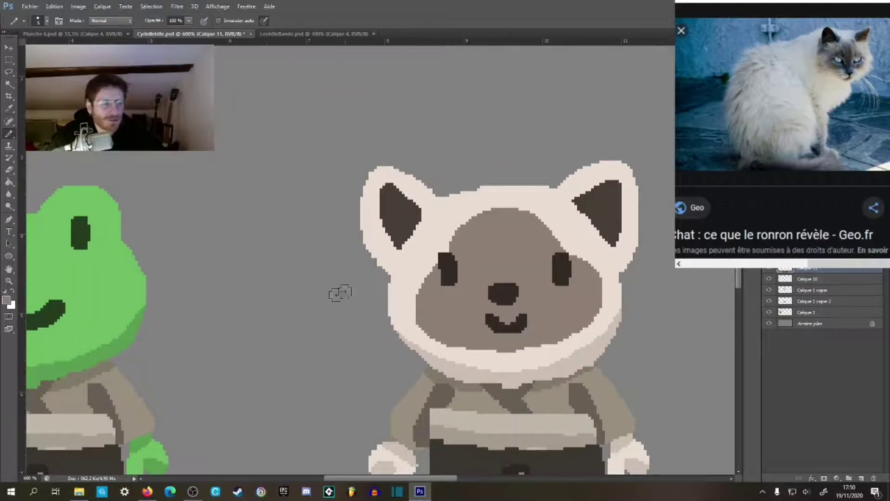
left_click_drag(479, 252, 403, 252)
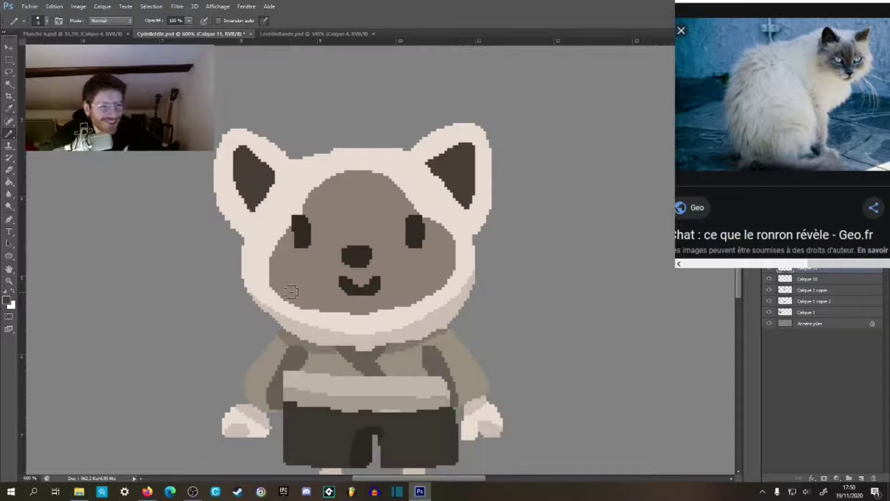
left_click_drag(229, 259, 287, 264)
left_click_drag(225, 301, 290, 290)
left_click_drag(237, 329, 310, 303)
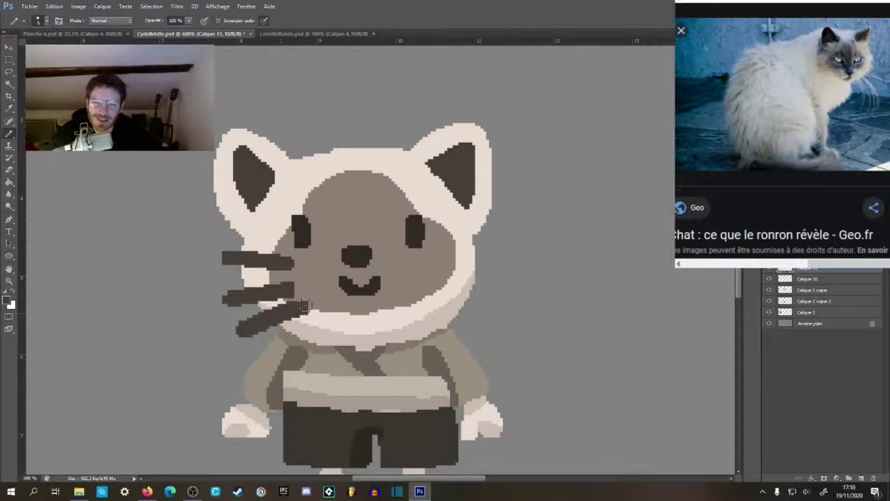
left_click_drag(426, 264, 497, 253)
left_click_drag(426, 286, 502, 301)
left_click_drag(424, 306, 486, 330)
key("z")
left_click(512, 342, "alt")
left_click(512, 342, "alt")
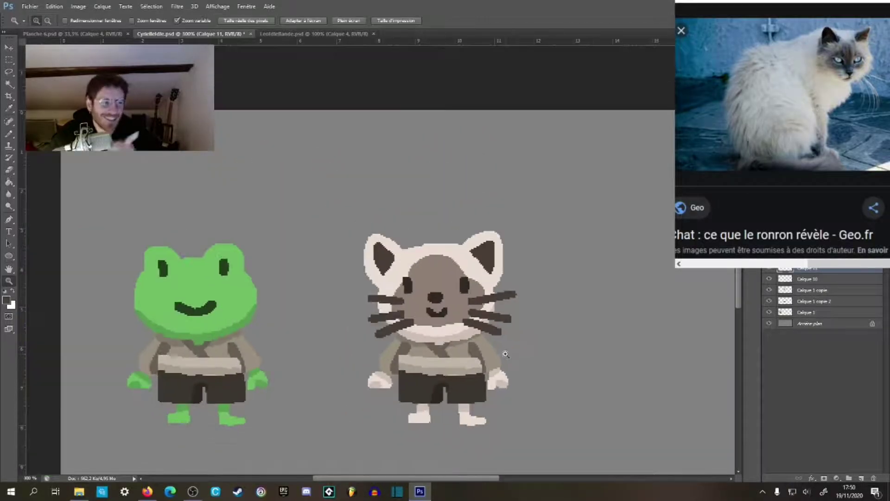
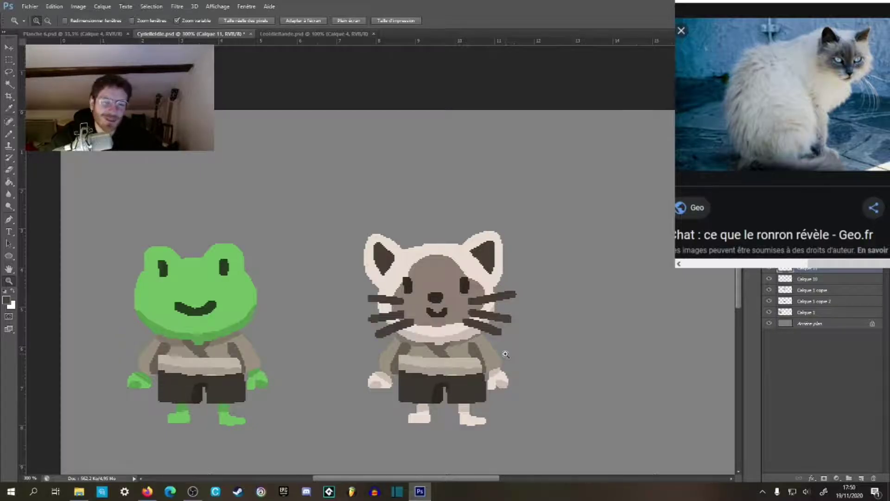
Step: Fill the grey-brown face patch with the cream colour of the surrounding fur
key("b")
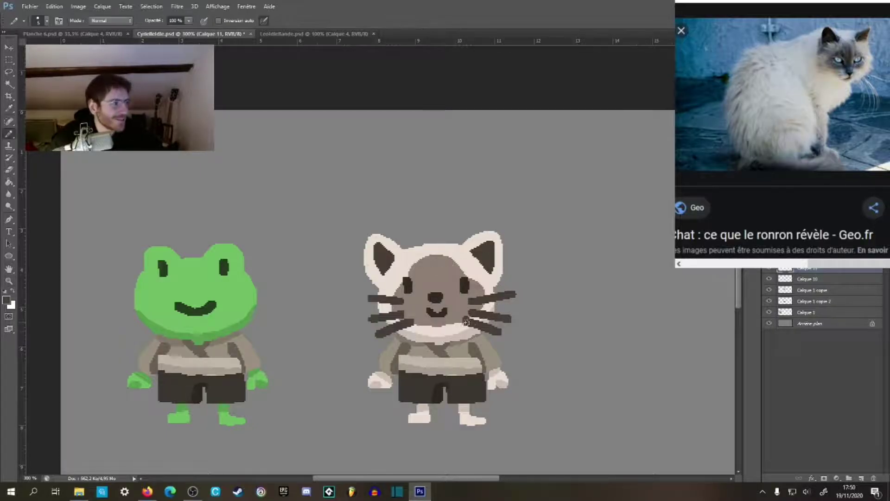
key("z")
left_click(477, 331)
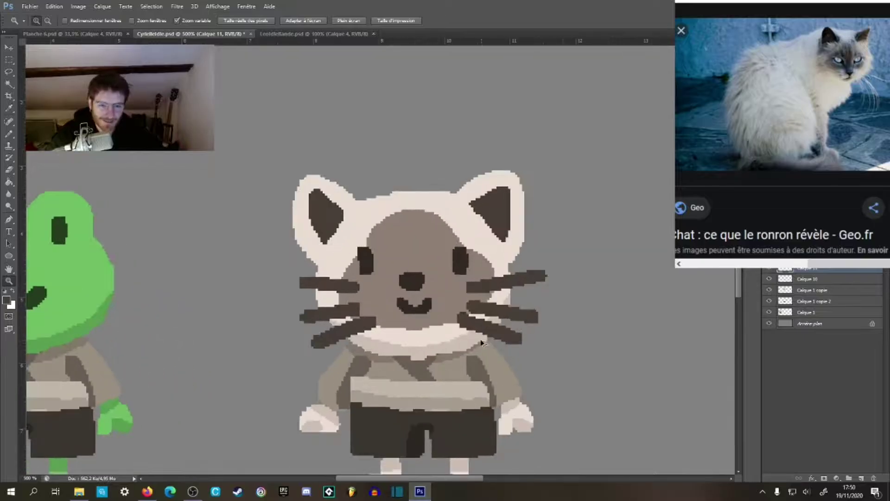
mouse_move(479, 333)
left_mouse_down()
mouse_move(468, 273)
mouse_move(482, 327)
mouse_move(487, 295)
left_mouse_up()
key("b")
key("g")
left_click(458, 203, "alt")
left_click(427, 254)
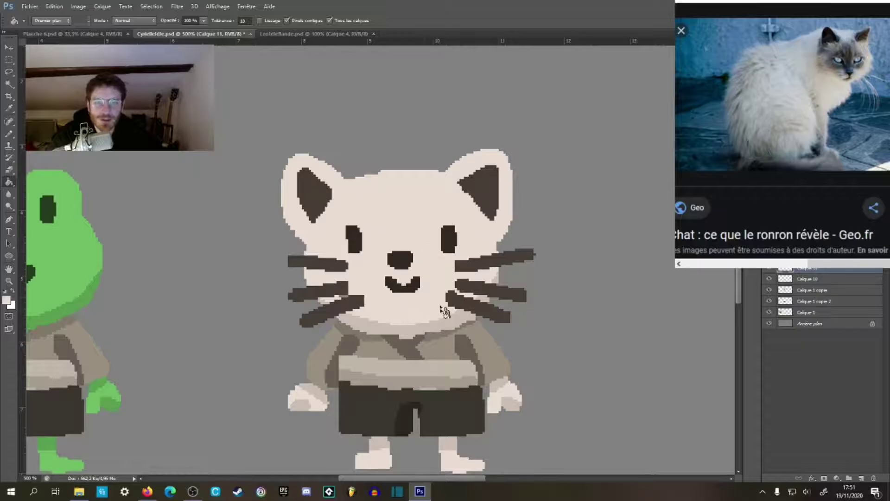
key("z")
left_click(453, 315, "alt")
left_click(453, 315, "alt")
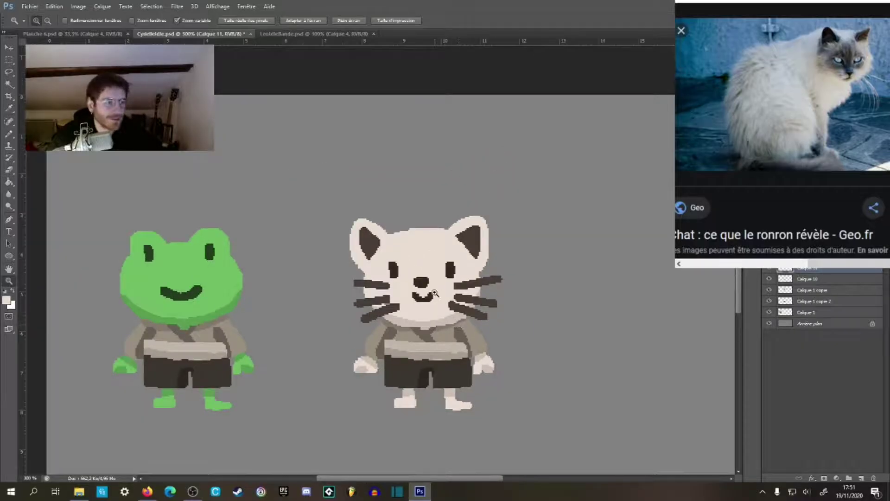
Step: Try to widen the cat's nose on both sides with near-black pencil strokes
left_click(424, 289)
left_click(423, 290)
left_click(424, 289)
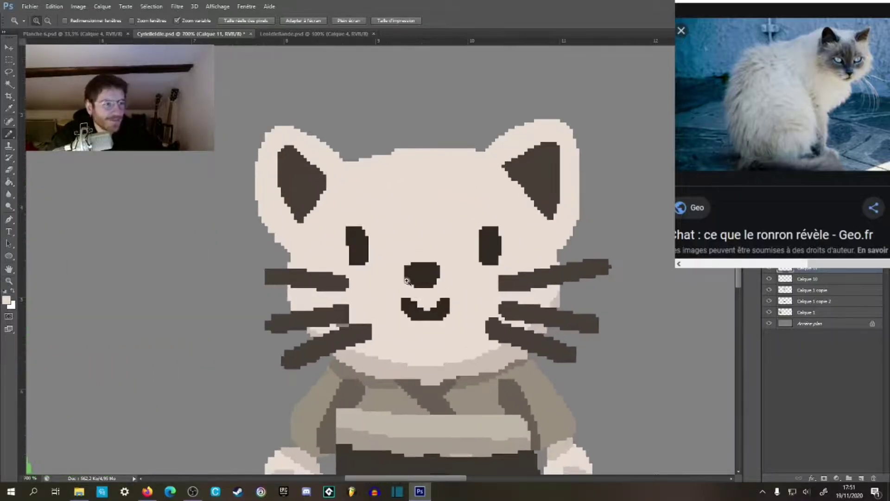
left_click(424, 289)
key("b")
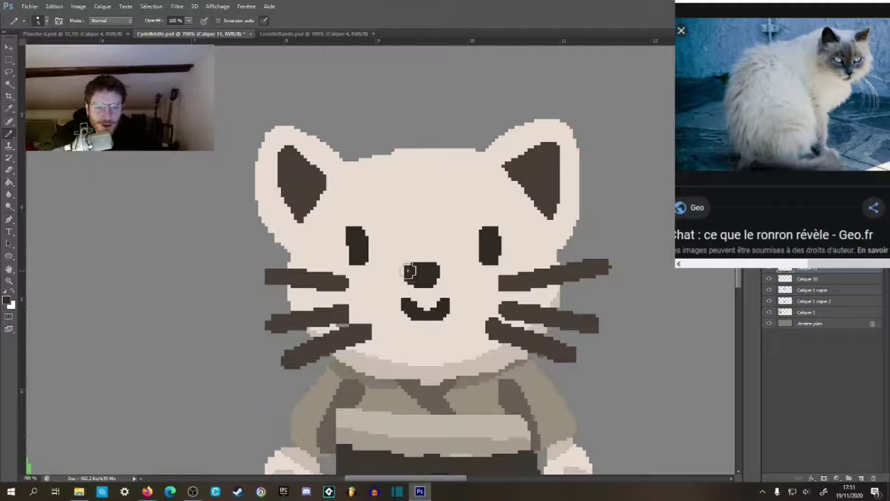
mouse_move(412, 267)
left_mouse_down()
mouse_move(429, 269)
mouse_move(429, 285)
left_mouse_up()
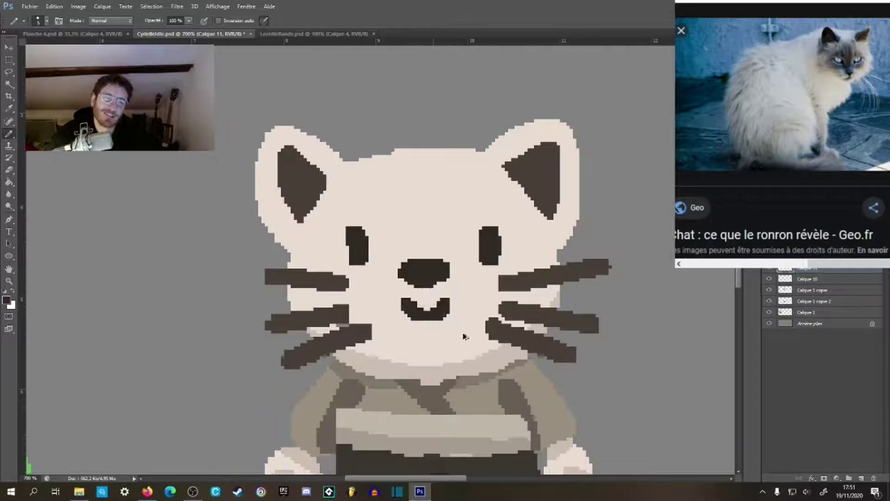
key("ctrl+z")
Step: Repaint the nose wider in near-black with cream-trimmed lower corners, stepping back the last strokes
key("ctrl+space")
left_click(427, 279, "ctrl")
left_click(427, 278, "ctrl")
mouse_move(403, 275)
left_mouse_down()
mouse_move(434, 269)
mouse_move(432, 290)
mouse_move(451, 268)
mouse_move(453, 280)
mouse_move(473, 288)
mouse_move(452, 293)
left_mouse_up()
left_click(469, 290, "alt")
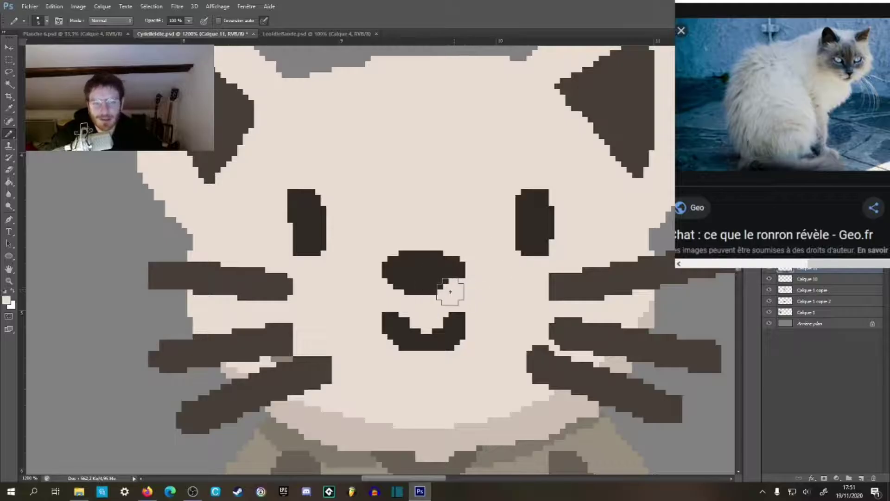
left_click_drag(381, 277, 397, 291)
key("ctrl+alt+z")
key("ctrl+alt+z")
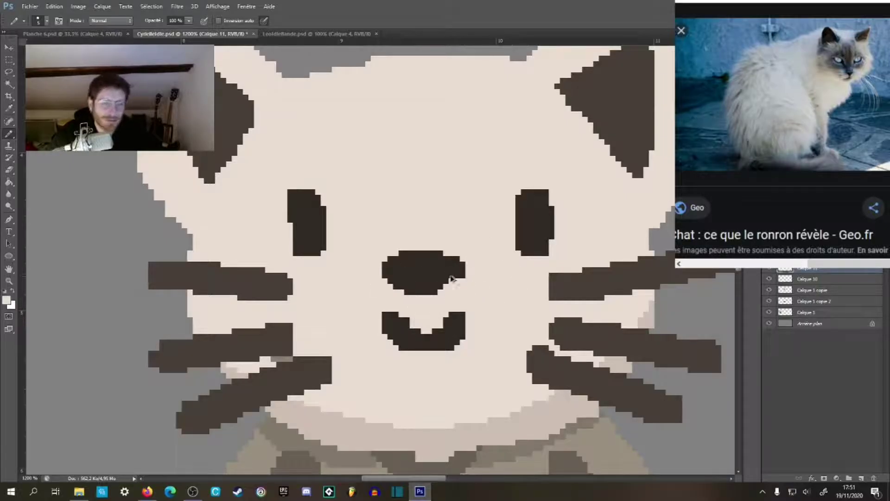
key("ctrl+alt+z")
Step: Examine the cat's new face up close and next to the frog at a smaller scale
key("z")
left_click(469, 271, "alt")
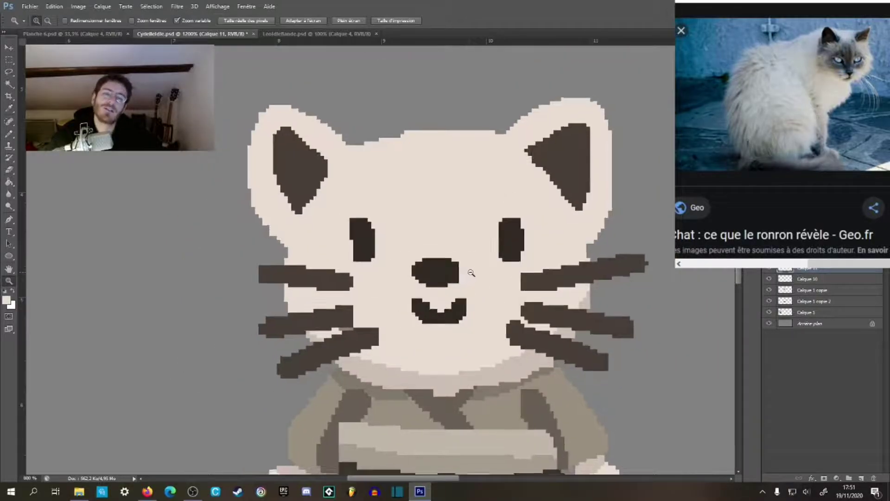
left_click(469, 272, "alt")
left_click(469, 272, "alt")
left_click(462, 277)
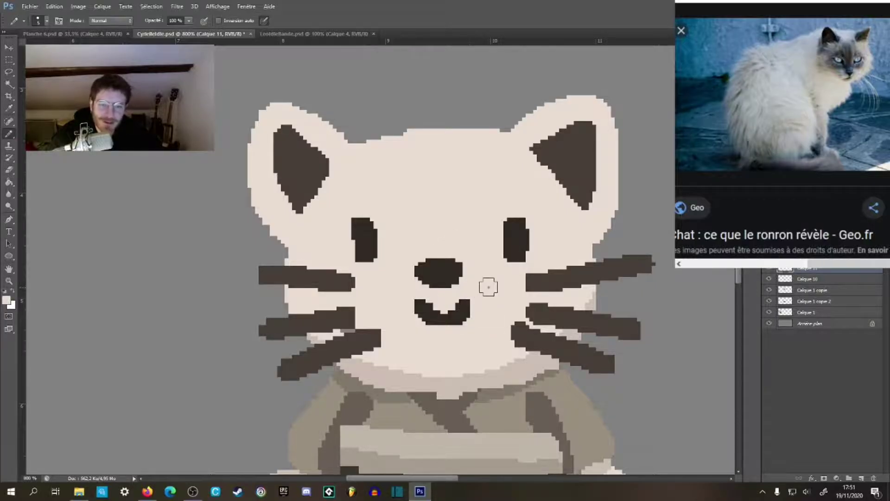
left_click(490, 286, "alt")
left_click(493, 287, "alt")
left_click(493, 287, "alt")
left_click(494, 287, "alt")
left_click(496, 288, "alt")
left_click(495, 290, "alt")
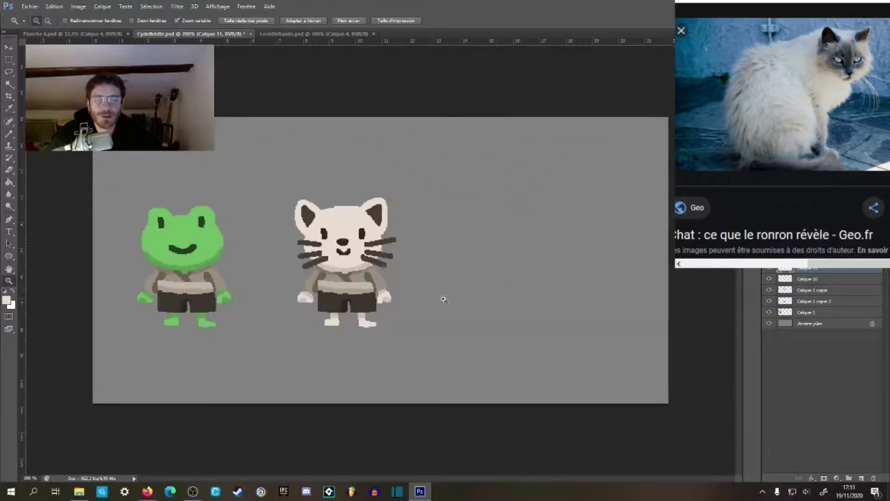
left_click(324, 237)
left_click(325, 239)
left_click(329, 244)
left_click_drag(355, 263, 393, 290)
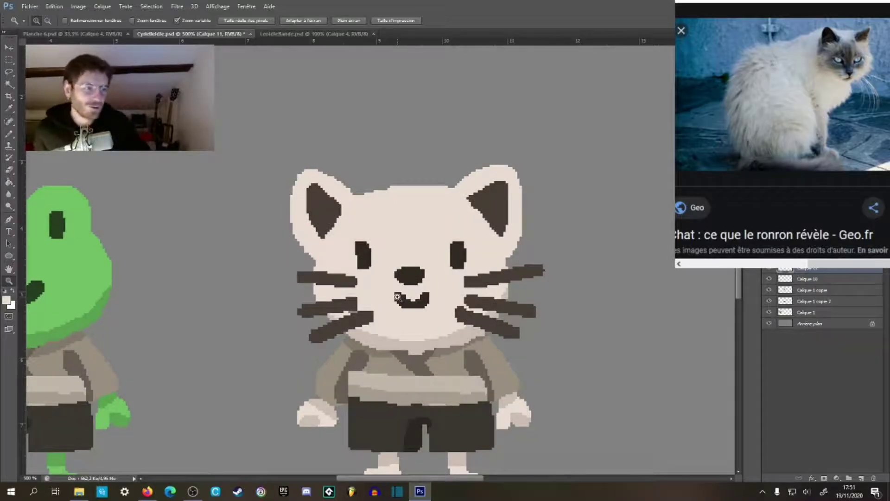
left_click_drag(477, 217, 453, 158)
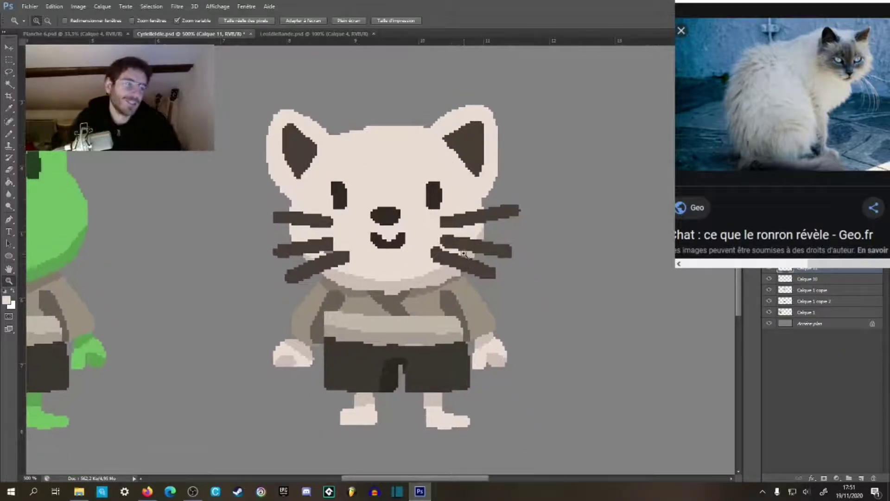
left_click_drag(460, 272, 493, 246)
Step: Reshape the cat's nose to be narrower and taller, using the cream fur colour and the near-black of the eyes
key("b")
left_click_drag(508, 194, 507, 202)
left_click_drag(508, 233, 503, 223)
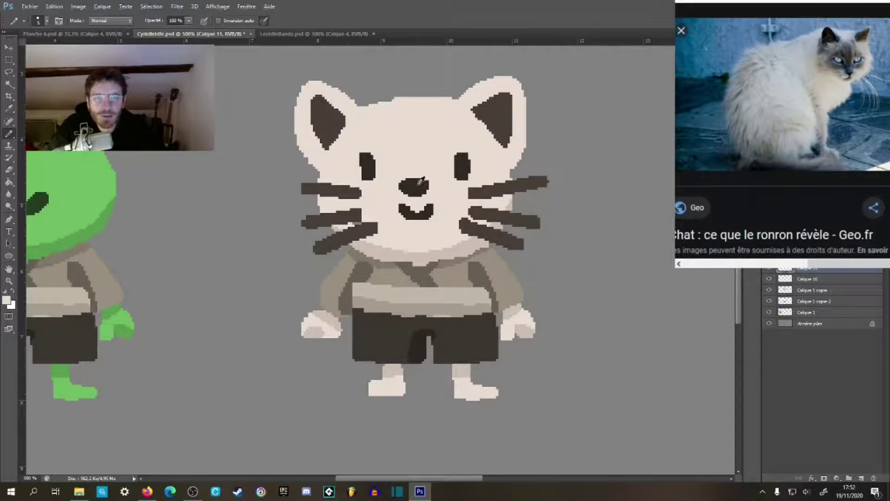
mouse_move(409, 179)
left_mouse_down()
mouse_move(402, 182)
mouse_move(420, 181)
left_mouse_up()
left_click(460, 169, "alt")
key("ctrl+z")
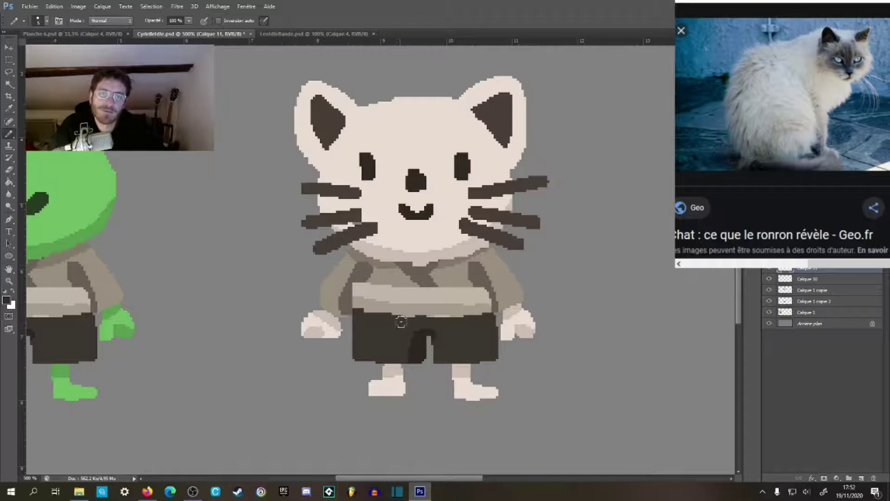
key("z")
left_click(439, 251, "alt")
left_click(439, 251, "alt")
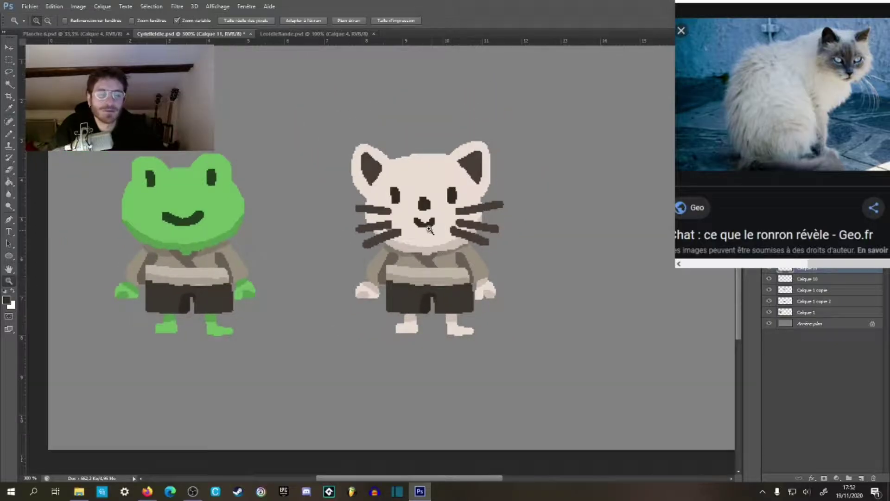
Step: Extend the top of the cat's nose slightly upward in near-black
left_click(416, 197)
left_click(419, 202)
left_click(417, 194)
key("b")
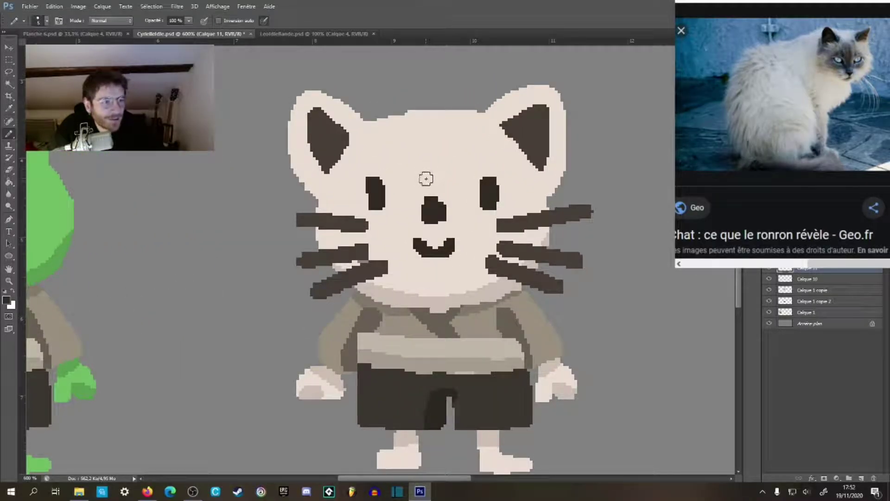
left_click_drag(433, 203, 433, 199)
key("z")
left_click(452, 251, "alt")
left_click(453, 251, "alt")
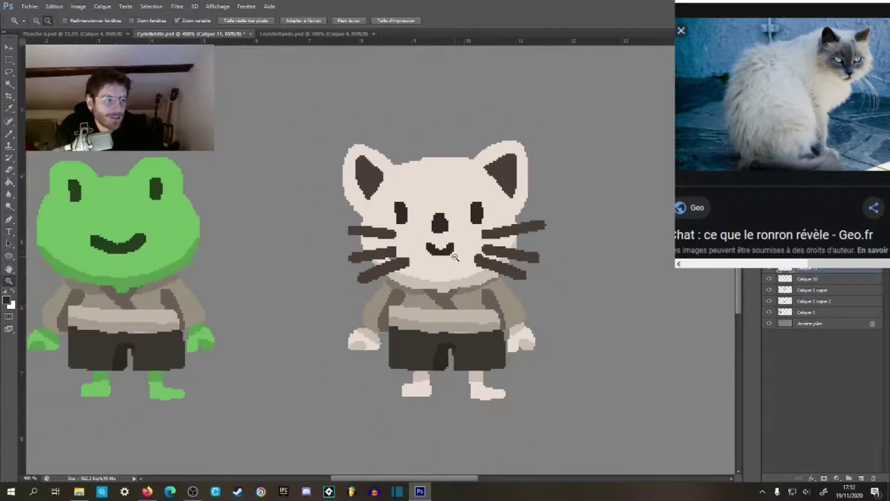
left_click(455, 257)
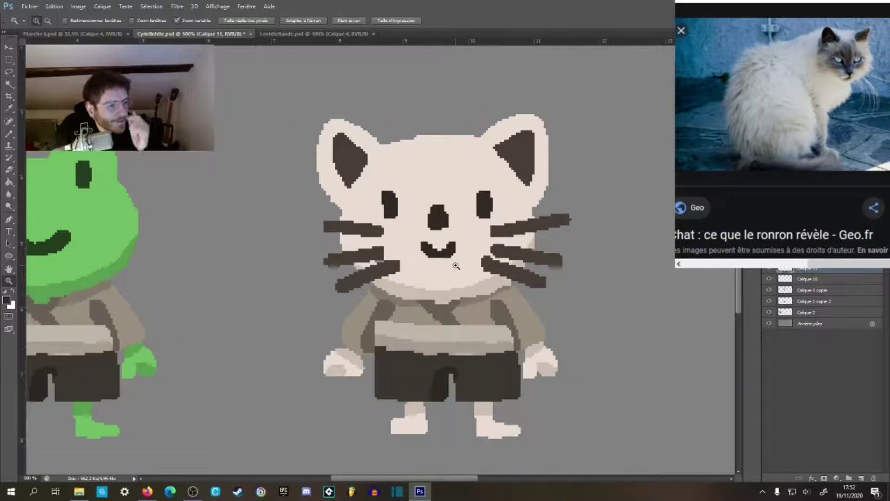
Step: Draw a round-eared head silhouette on the empty canvas beside the cat and fill it with dark brown
left_click_drag(488, 199, 389, 178)
key("b")
mouse_move(583, 171)
left_mouse_down()
mouse_move(547, 171)
mouse_move(575, 250)
mouse_move(616, 177)
mouse_move(561, 172)
mouse_move(520, 143)
mouse_move(530, 208)
mouse_move(646, 148)
mouse_move(624, 204)
mouse_move(639, 169)
left_mouse_up()
key("g")
left_click(619, 192)
left_click(591, 211)
left_click(549, 191)
left_click(533, 182)
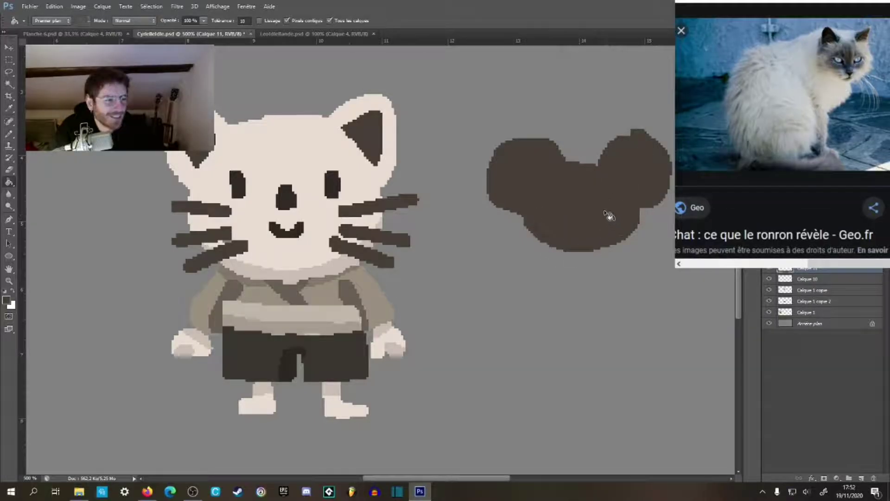
Step: Select the dark brown silhouette beside the cat with a rectangular marquee, delete it and clear the selection
key("m")
mouse_move(508, 139)
left_mouse_down()
mouse_move(674, 255)
mouse_move(703, 286)
mouse_move(654, 232)
mouse_move(466, 77)
left_mouse_up()
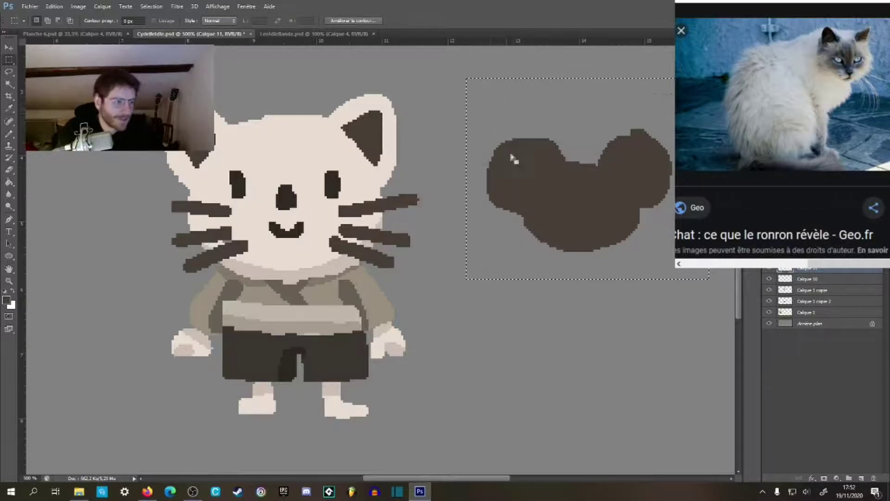
key("Delete")
key("ctrl+d")
mouse_move(431, 282)
left_mouse_down()
mouse_move(583, 313)
mouse_move(584, 289)
left_mouse_up()
key("b")
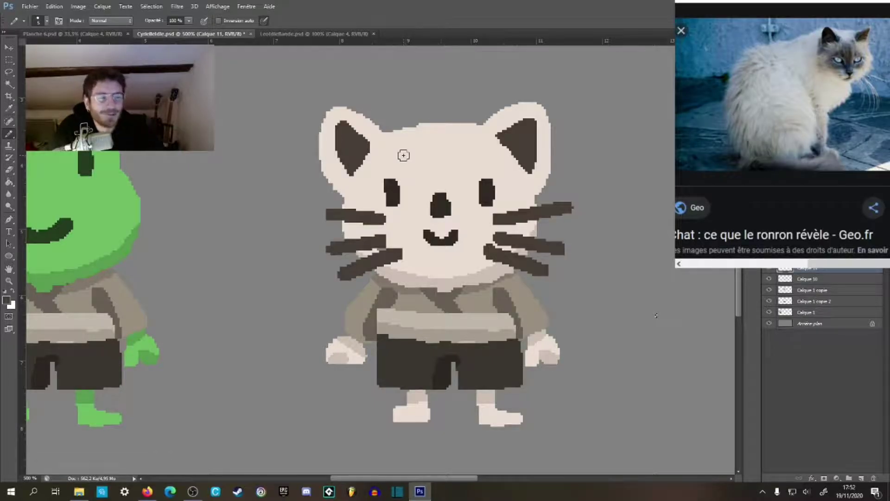
Step: Compare the whole cat with the frog at reduced zoom, and examine the cat's face up close
left_click_drag(507, 255, 498, 252)
key("z")
left_click(486, 252, "alt")
left_click(486, 252, "alt")
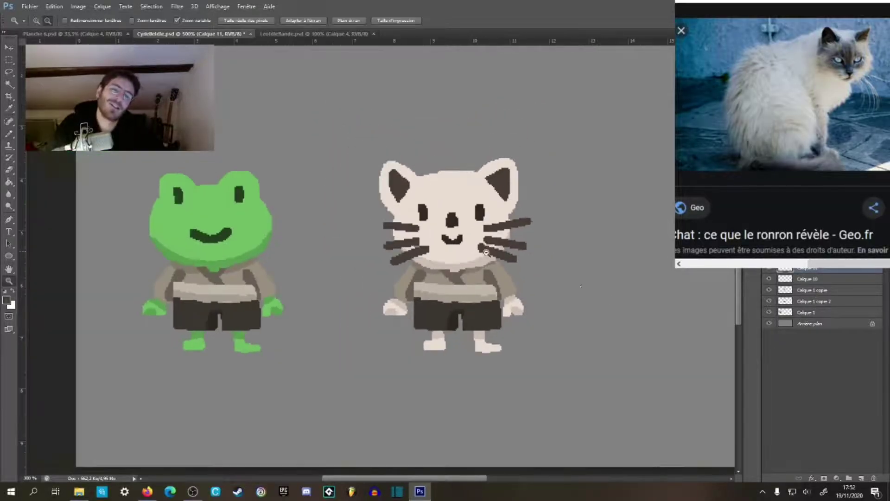
left_click(486, 253, "alt")
left_click(306, 258)
left_click(319, 267)
left_click(332, 273)
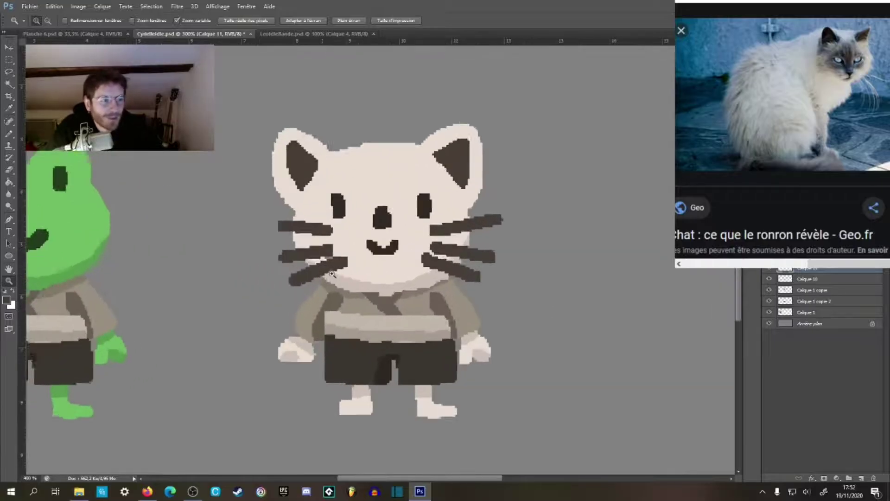
left_click(332, 274)
left_click_drag(408, 261, 416, 240)
Step: Widen the dark brown insides of both cat ears towards their outer edges, using the existing inner-ear colour
key("b")
left_click_drag(492, 140, 467, 182)
key("ctrl+r")
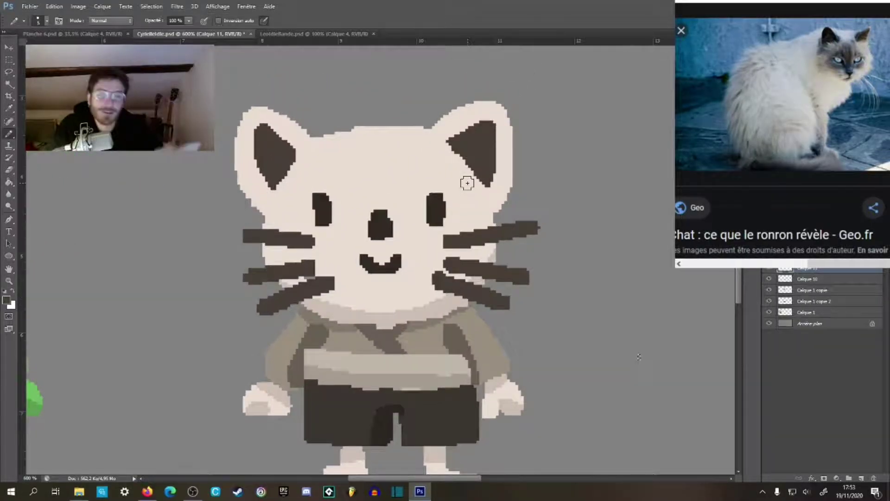
left_click(487, 143, "alt")
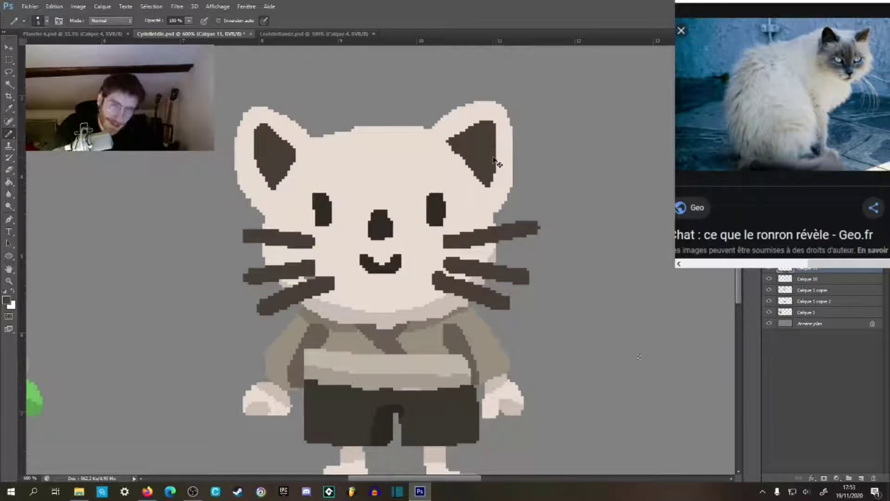
left_click_drag(492, 138, 492, 155)
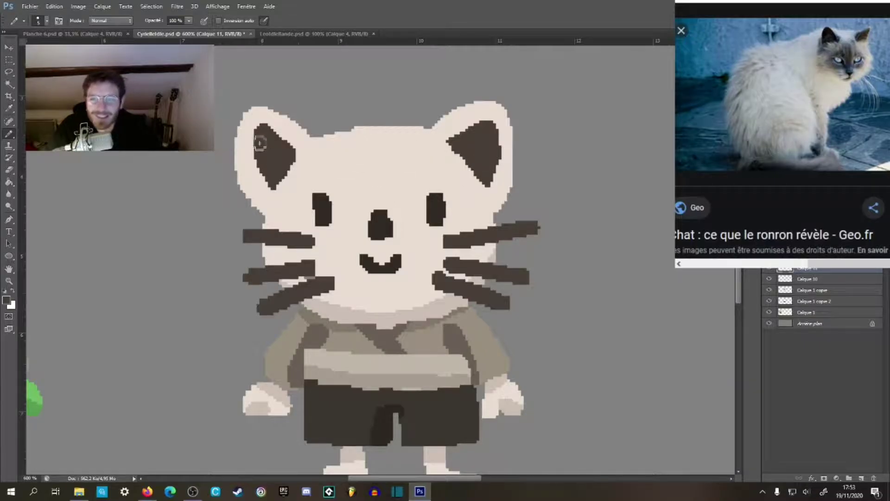
left_click_drag(260, 141, 261, 166)
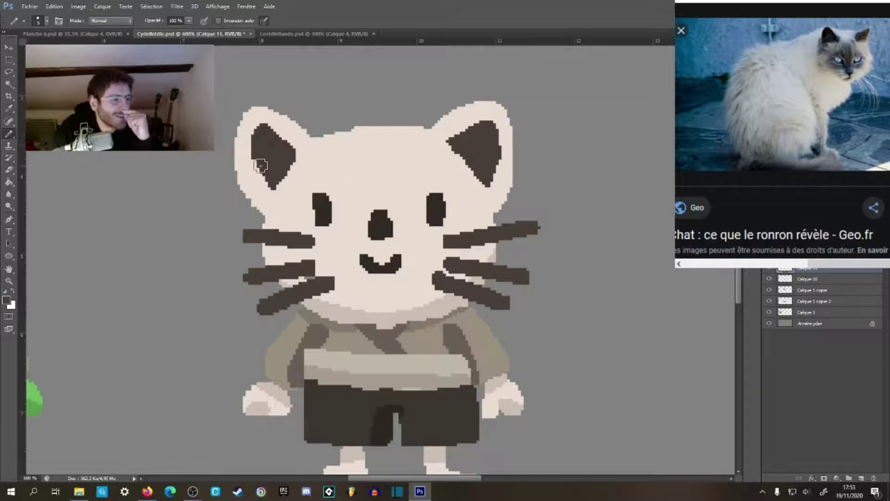
Step: Sample the cat's cream fur and set the foreground colour to the darker beige #cbb7a6
mouse_move(471, 261)
left_mouse_down()
mouse_move(490, 209)
mouse_move(491, 226)
left_mouse_up()
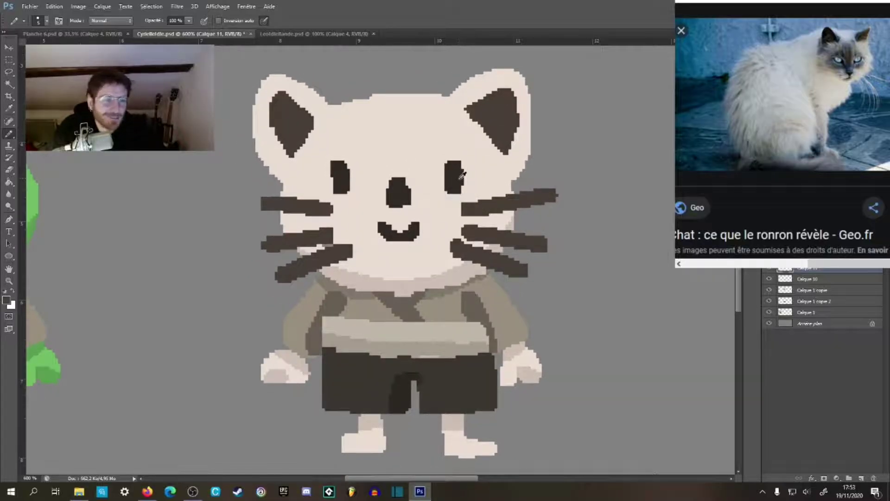
mouse_move(491, 261)
left_mouse_down()
mouse_move(502, 277)
mouse_move(494, 261)
left_mouse_up()
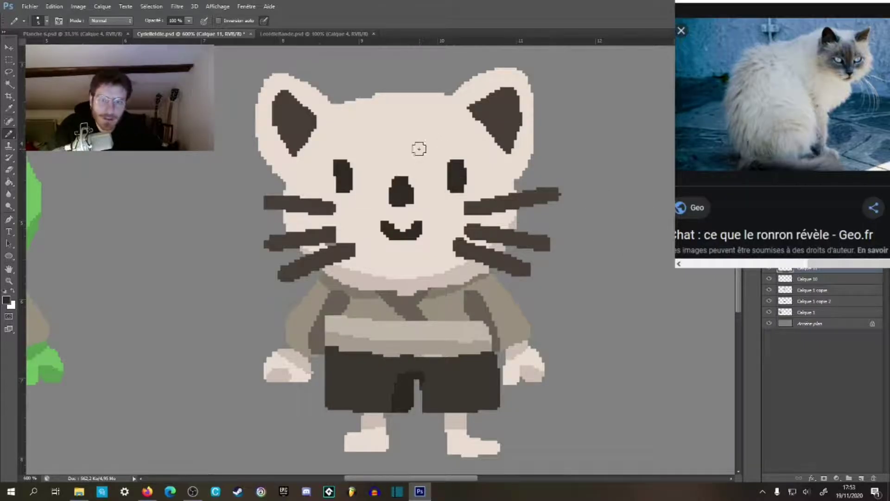
left_click(389, 162, "alt")
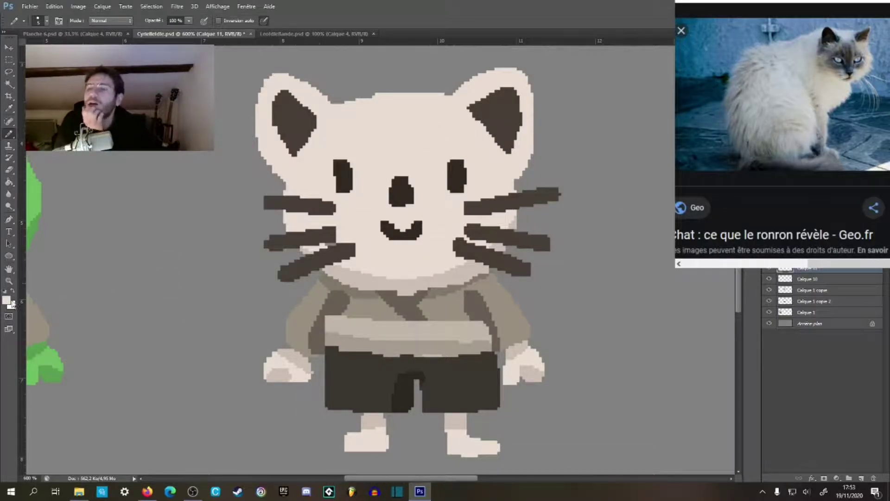
left_click(6, 300)
left_click_drag(436, 263, 443, 274)
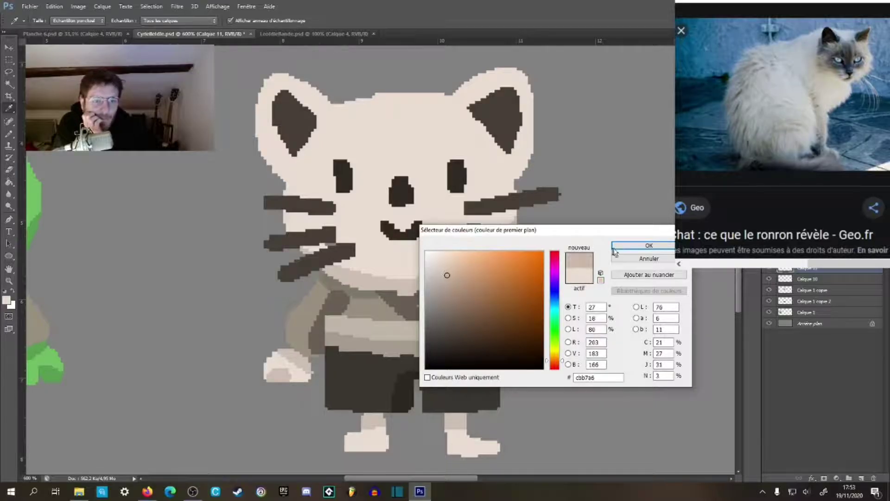
left_click(614, 248)
key("b")
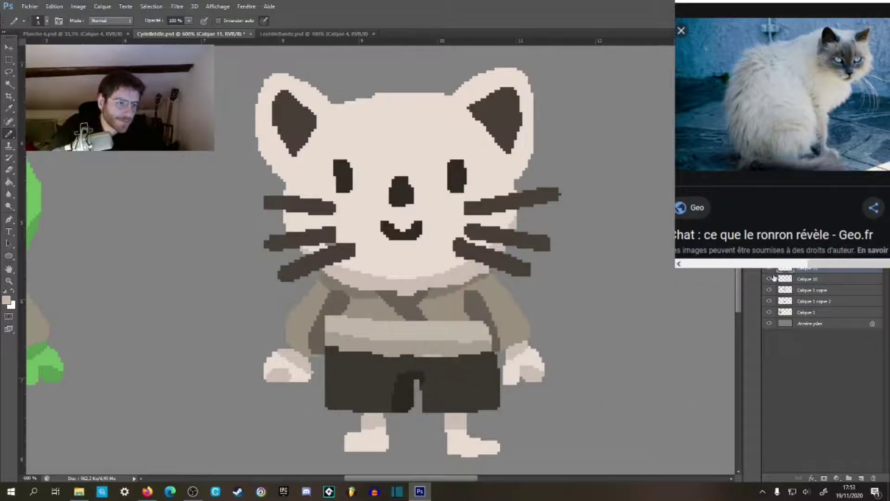
Step: Try to select the cream face patch on layer Calque 10 with the Magic Wand, checking layer contents through their visibility
left_click(769, 290)
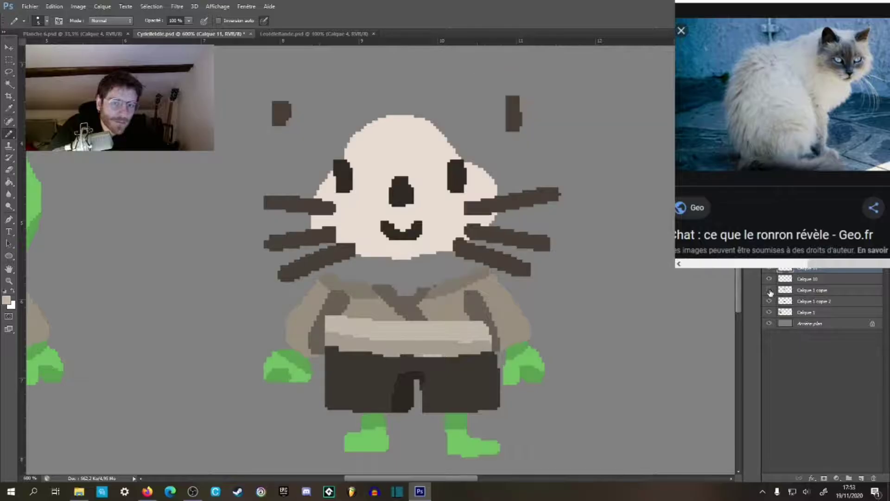
left_click(770, 290)
left_click(786, 291)
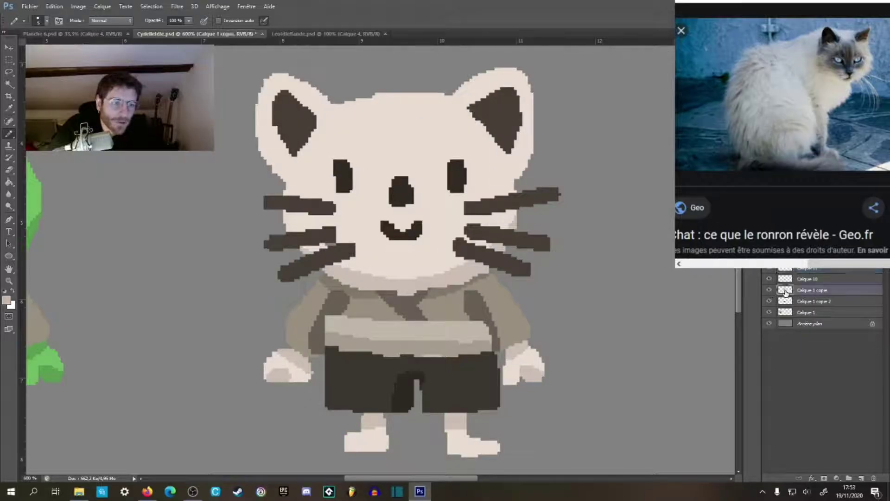
left_click(770, 278)
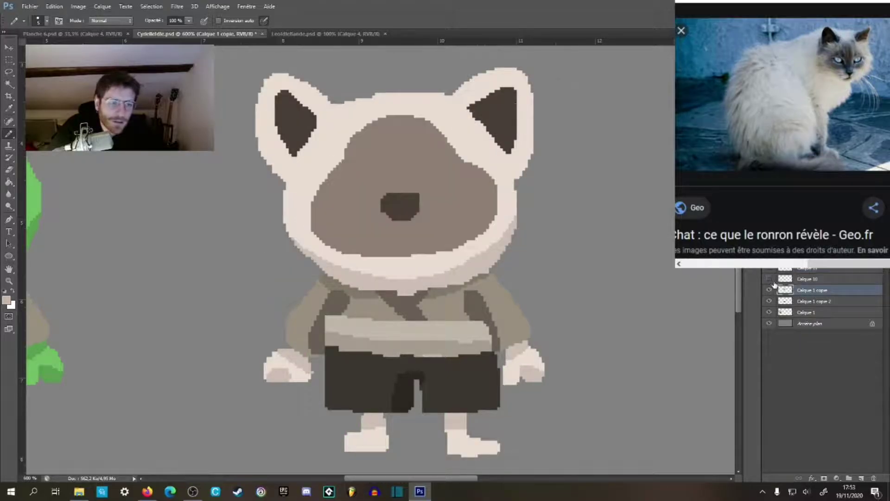
left_click(769, 278)
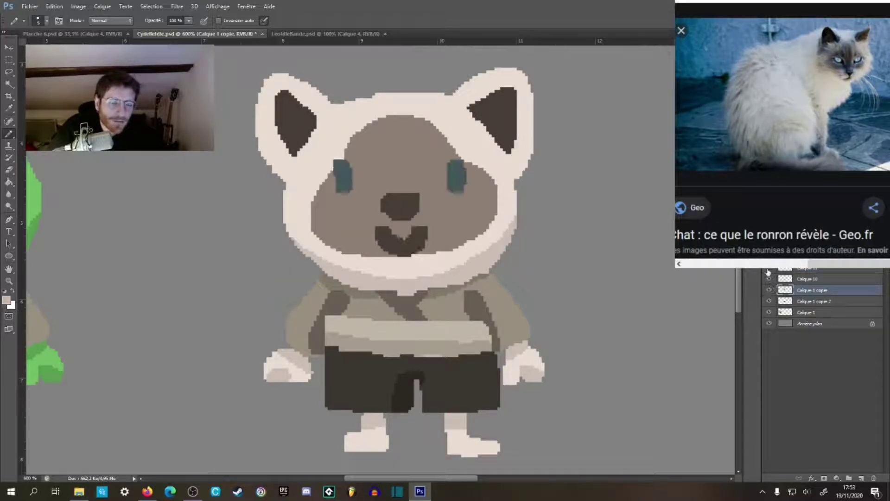
left_click(791, 279)
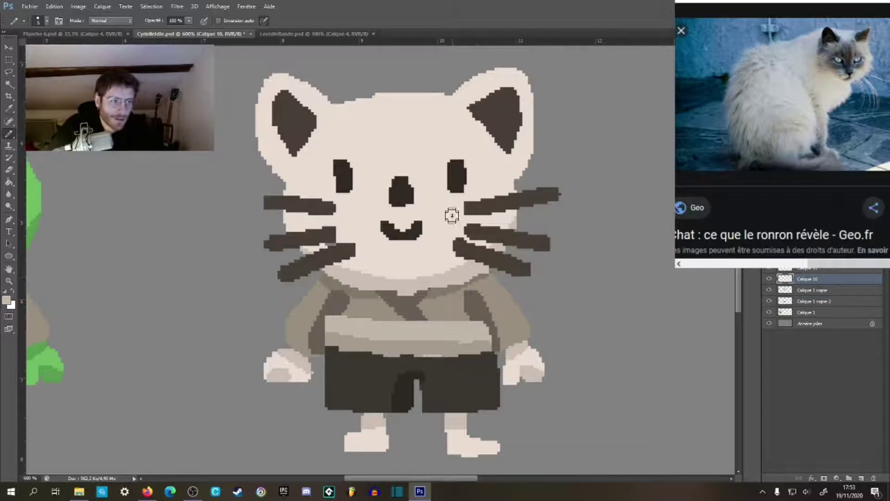
key("w")
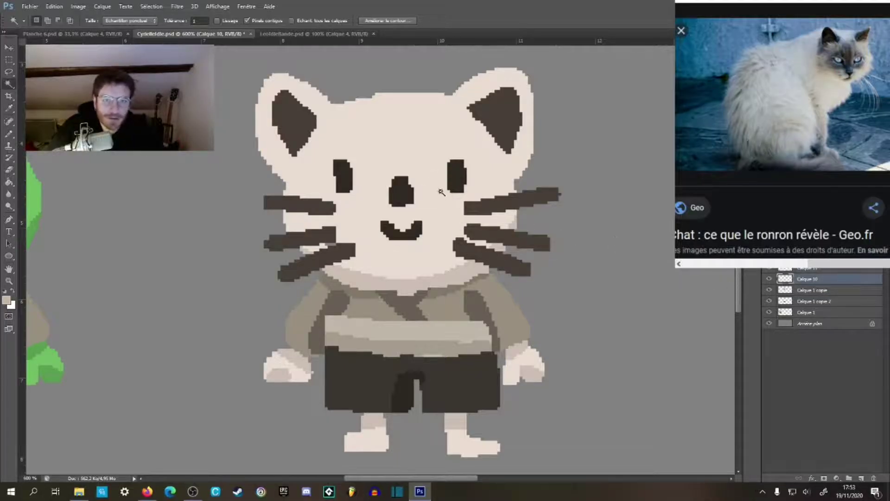
left_click(429, 198)
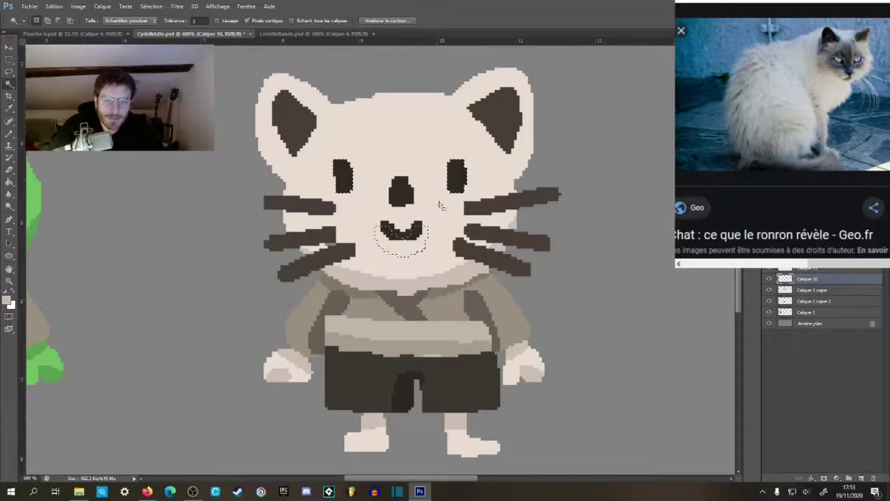
left_click_drag(433, 181, 431, 181)
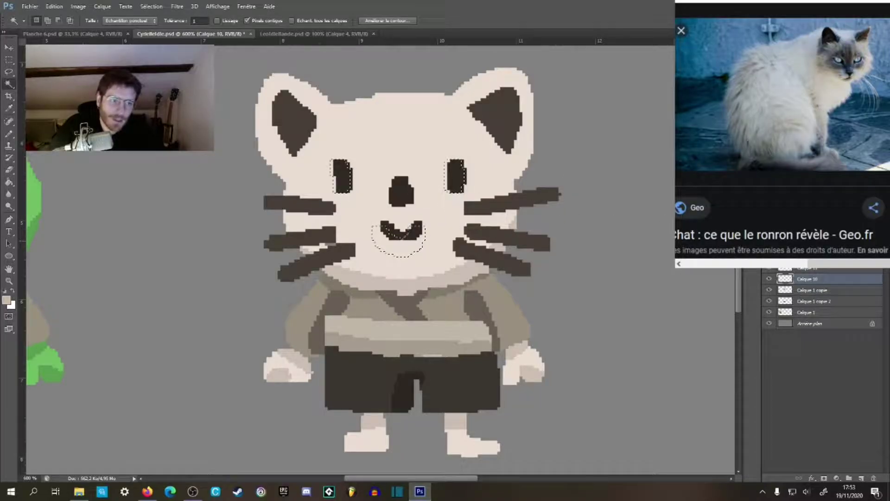
left_click(769, 268)
left_click(770, 268)
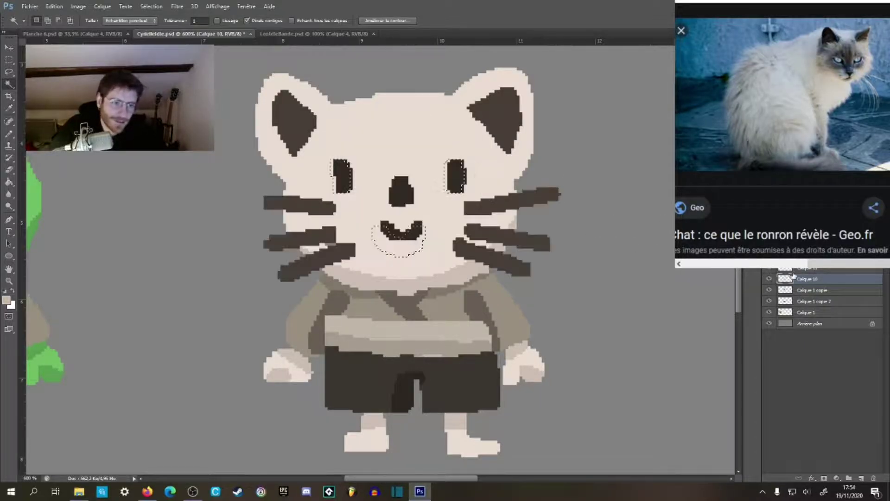
Step: On layer Calque 11, select the cream patch covering the cat's face with the Magic Wand, delete it and clear the selection
left_click(794, 269)
key("ctrl+d")
left_click(425, 219)
key("Delete")
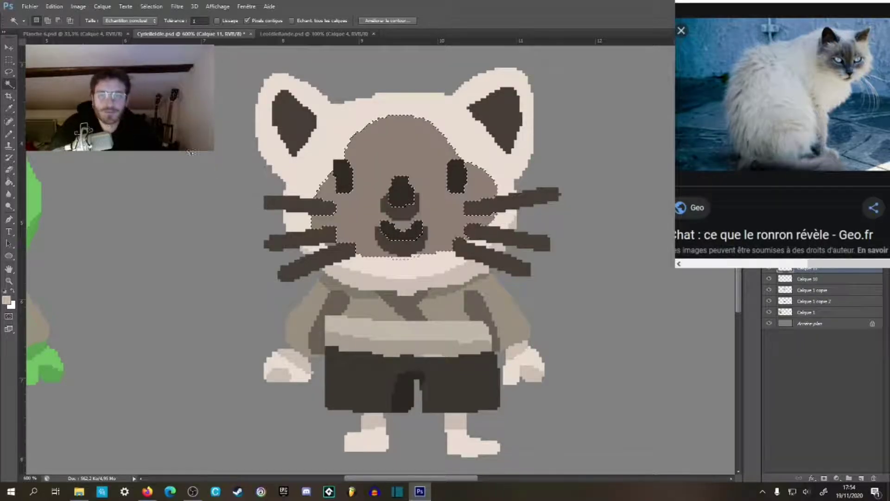
key("m")
key("ctrl+d")
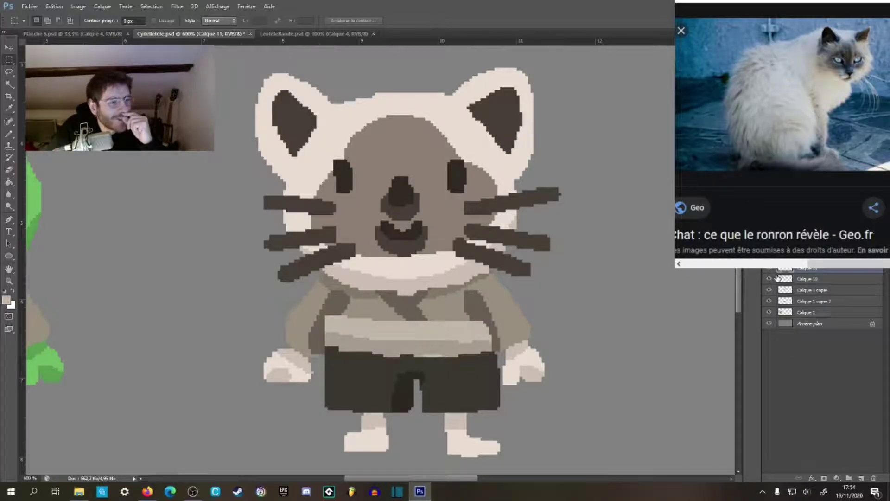
Step: Fill the dark brown remnants below the nose and around the mouth with the grey-brown of the face patch
key("b")
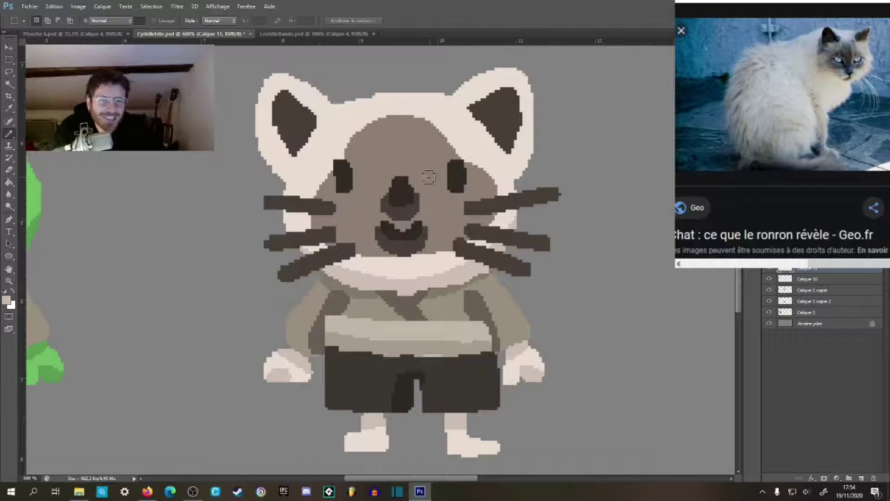
left_click(423, 205, "alt")
key("g")
left_click(411, 214)
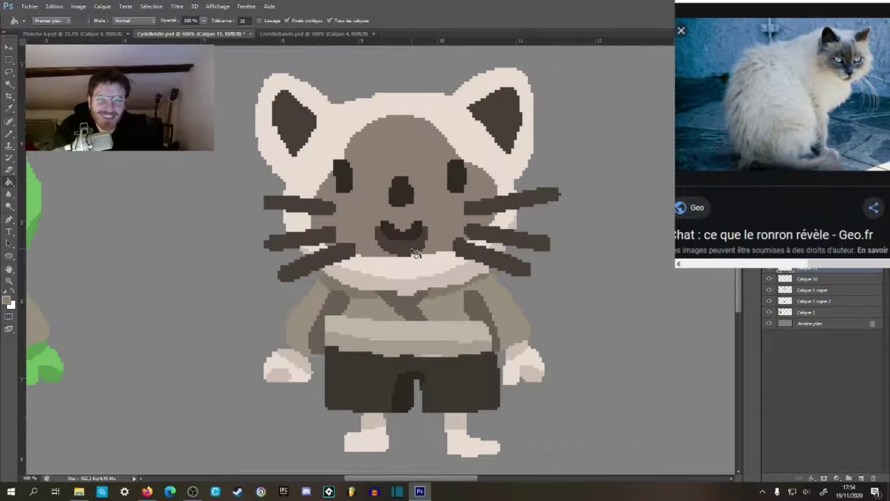
left_click(414, 246)
Step: Examine the cat with its grey-brown face beside the frog at small size, and inspect the face up close
key("z")
left_click(454, 261, "alt")
left_click(458, 262, "alt")
left_click(463, 269, "alt")
left_click(465, 273, "alt")
left_click(465, 273, "alt")
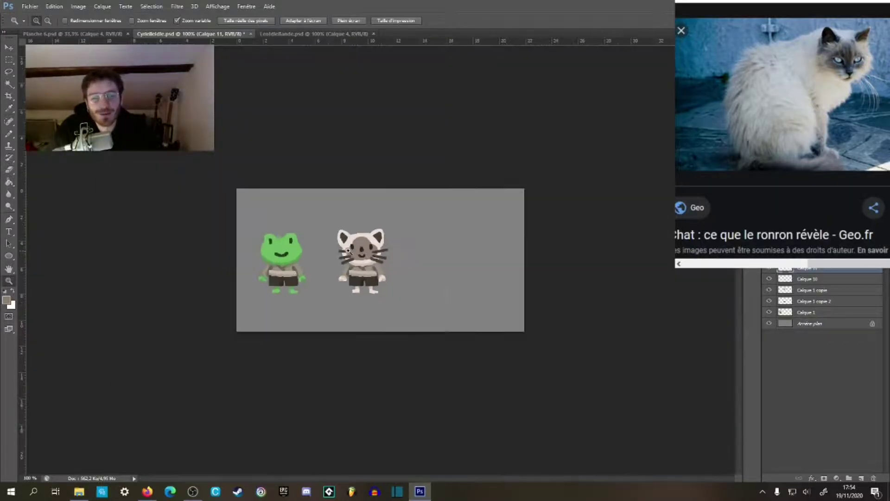
mouse_move(359, 256)
left_mouse_down()
mouse_move(460, 258)
mouse_move(510, 242)
mouse_move(484, 224)
mouse_move(484, 252)
mouse_move(399, 246)
mouse_move(450, 232)
left_mouse_up()
left_click(502, 250)
key("b")
key("z")
left_click(480, 244, "alt")
key("h")
key("b")
key("z")
left_click(388, 251)
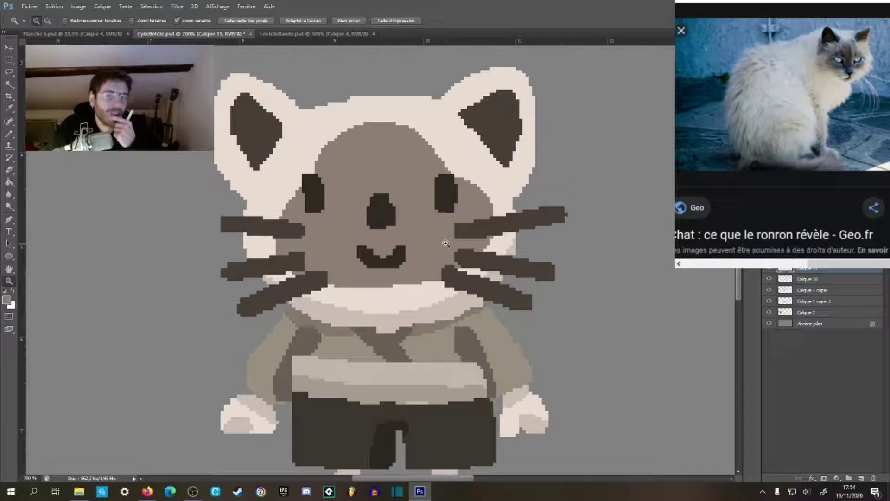
Step: On layer Calque 1 copie, fill the cat's grey-brown face patch with light beige #d2c5ba
key("g")
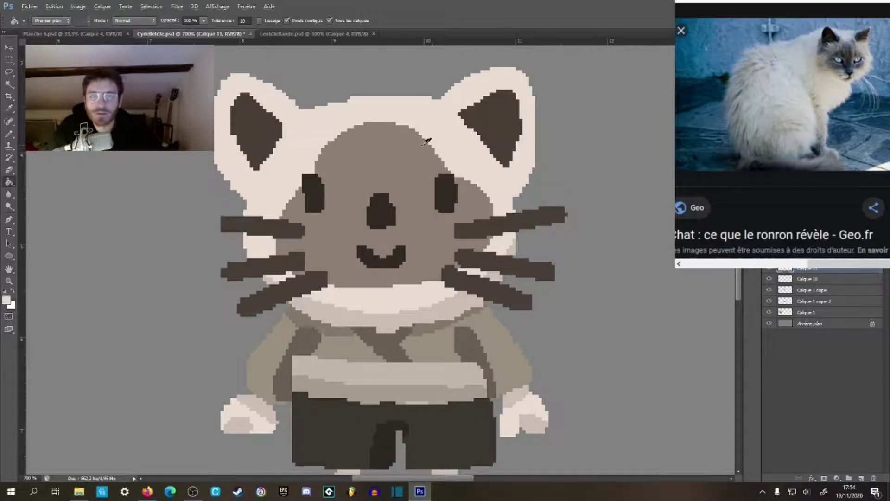
left_click(769, 277)
left_click(770, 277)
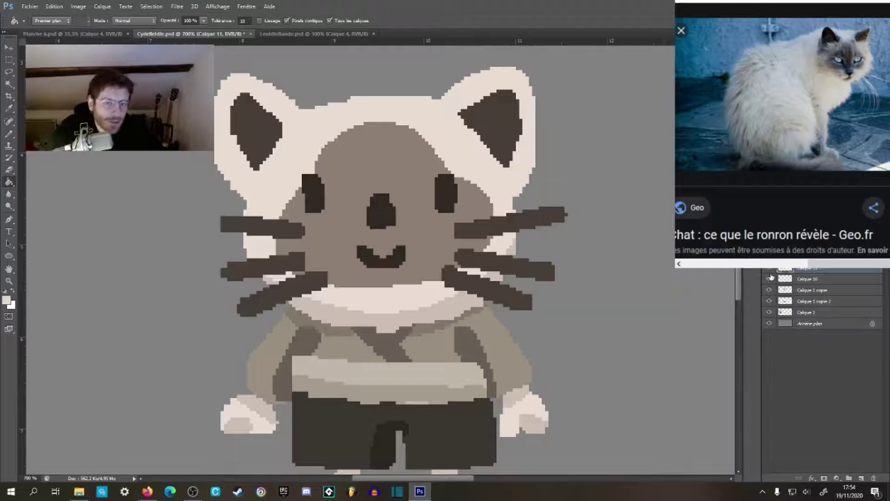
left_click(769, 290)
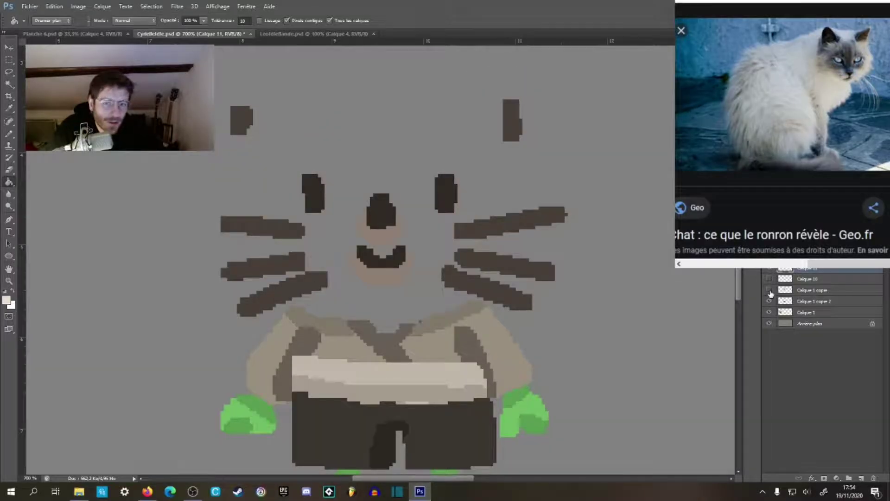
left_click(770, 290)
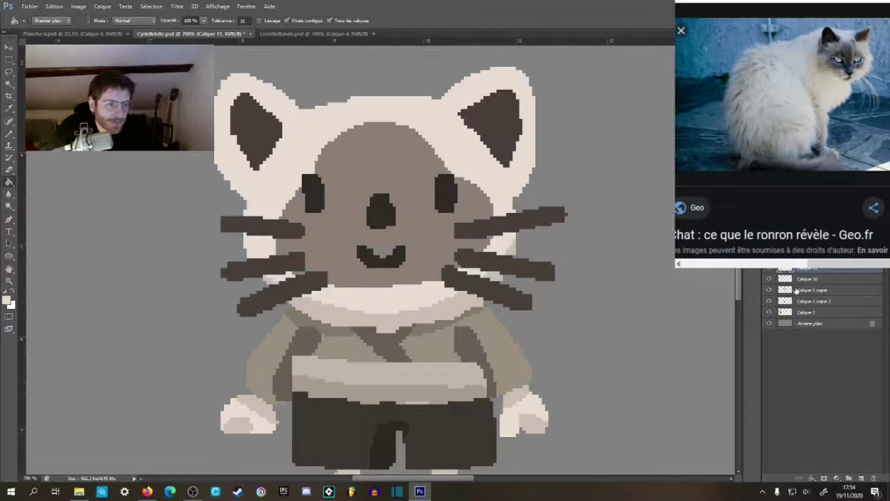
left_click(796, 289)
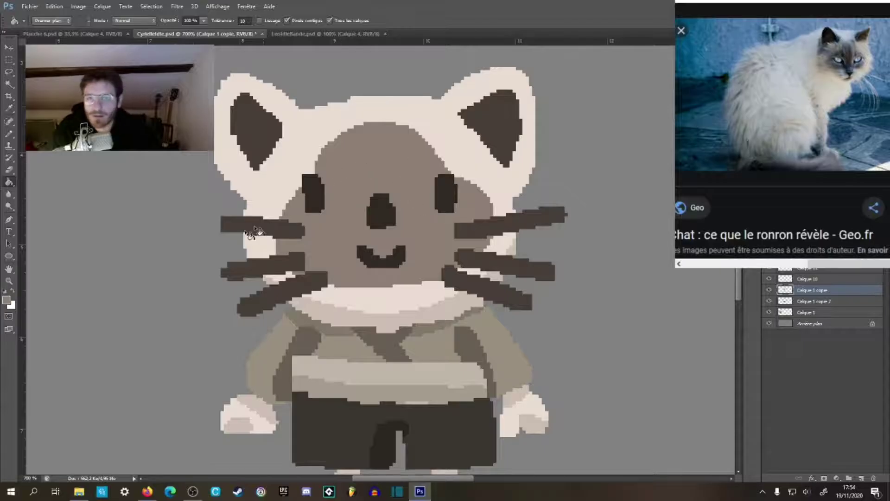
left_click(6, 300)
left_click(274, 177)
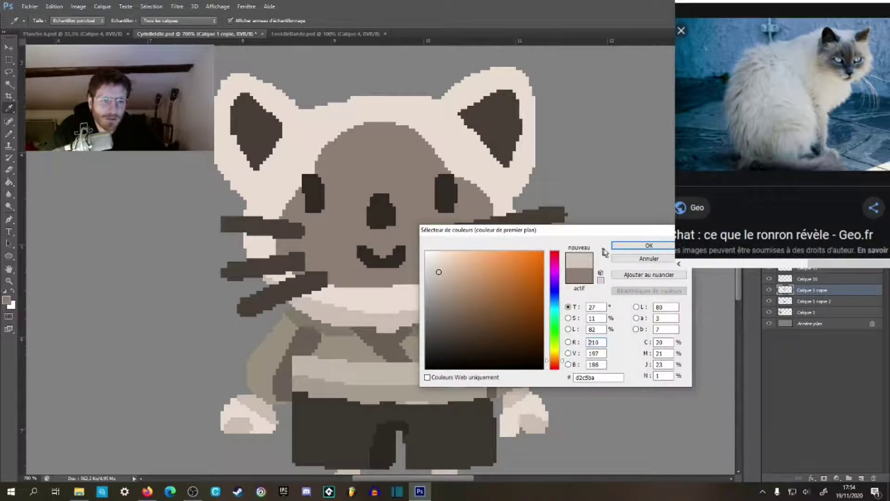
left_click(646, 246)
left_click(410, 176)
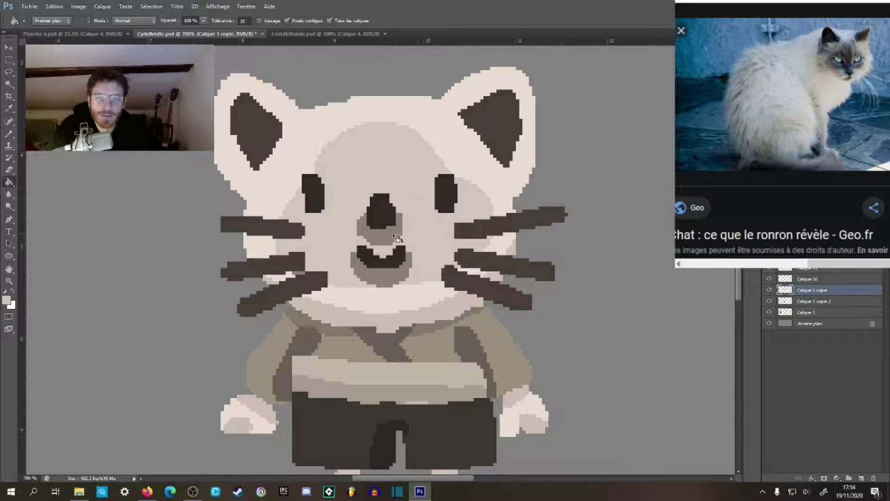
Step: Fill the cat's light beige face patch on layer Calque 1 copie with the darker grey-beige #b6a89d
left_click(7, 300)
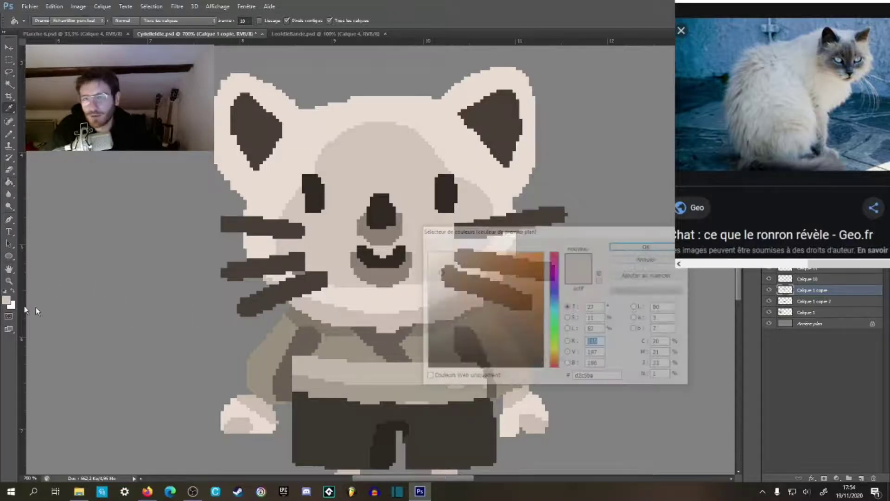
left_click_drag(439, 275, 441, 285)
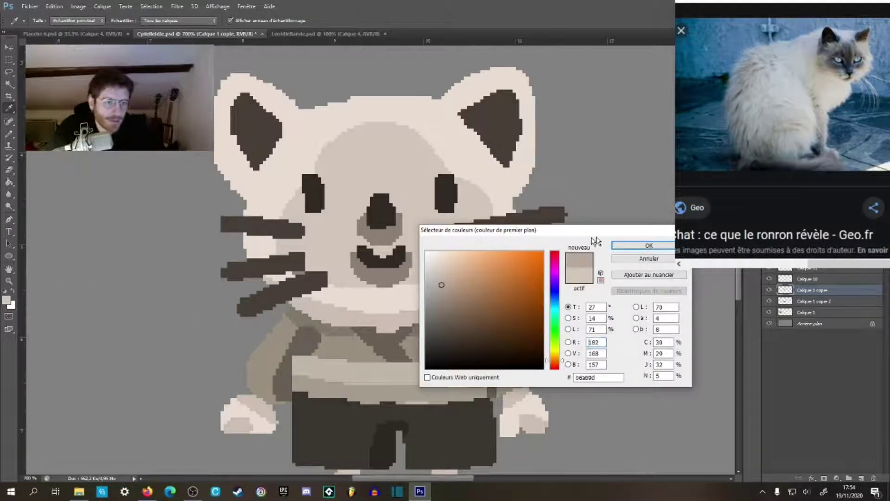
key("Return")
left_click(417, 182)
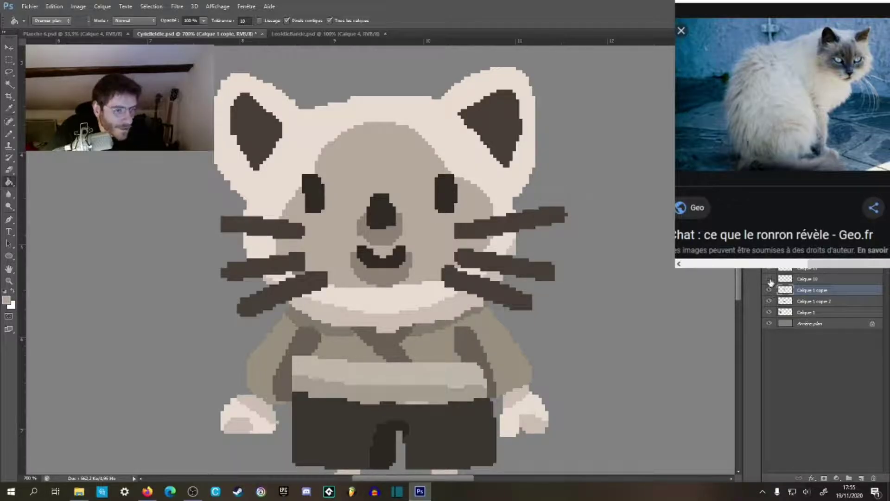
Step: On layer Calque 11, fill the remnants below the nose and around the mouth with the same grey-beige
left_click(769, 279)
left_click(770, 276)
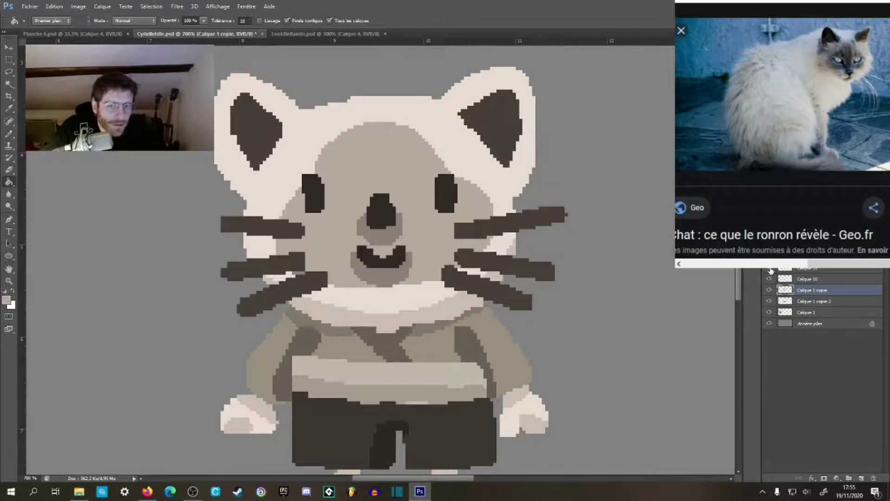
left_click(792, 270)
left_click(387, 241)
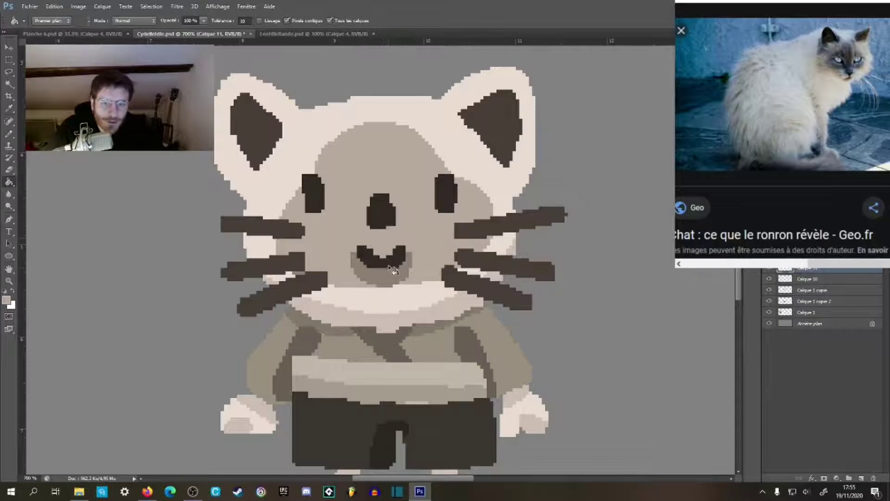
left_click(394, 274)
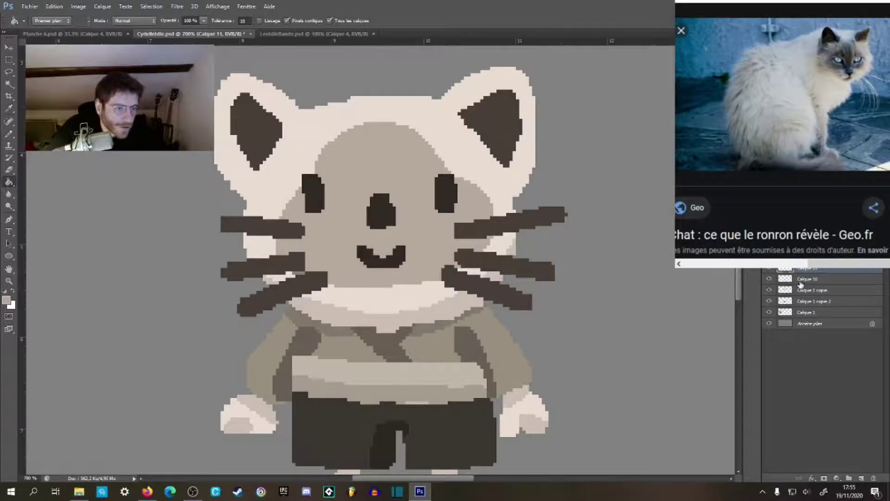
Step: Check which face parts lie on layers Calque 10, Calque 11 and Calque 1 copie using layer visibility and Magic Wand selections
left_click(769, 278)
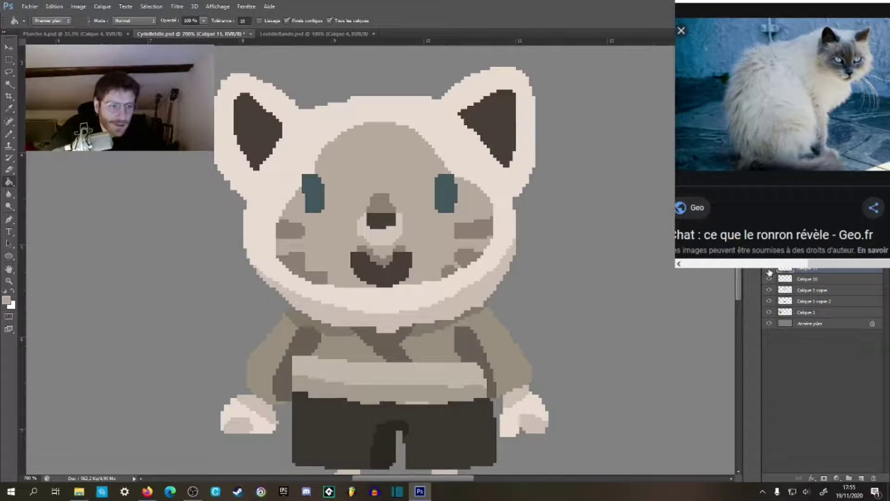
left_click(769, 278)
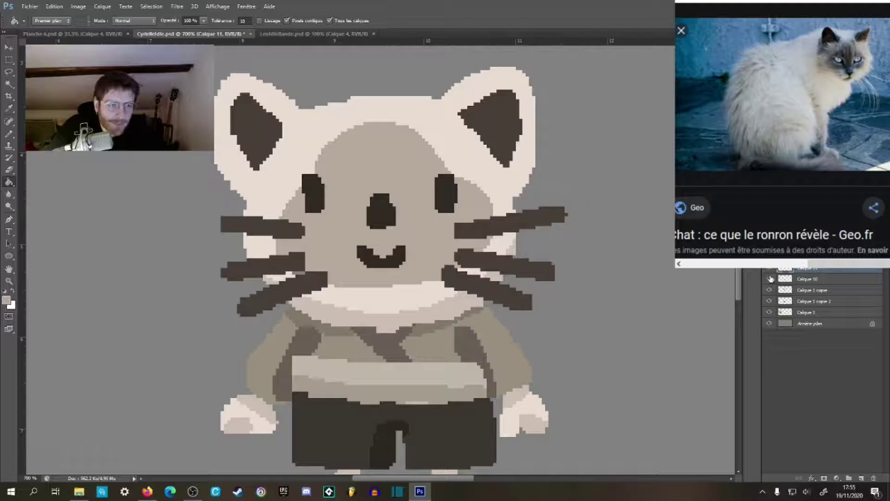
left_click(770, 290)
left_click(770, 290)
left_click(769, 270)
left_click(770, 272)
left_click(794, 280)
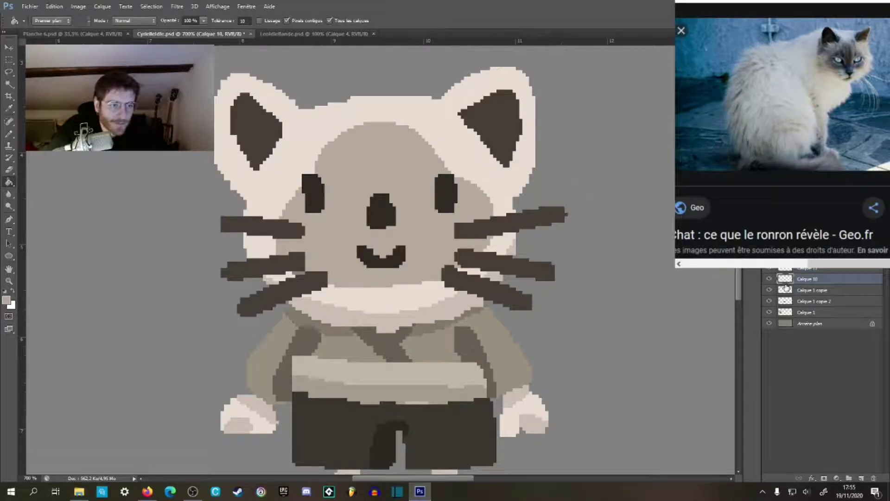
key("w")
left_click(423, 228)
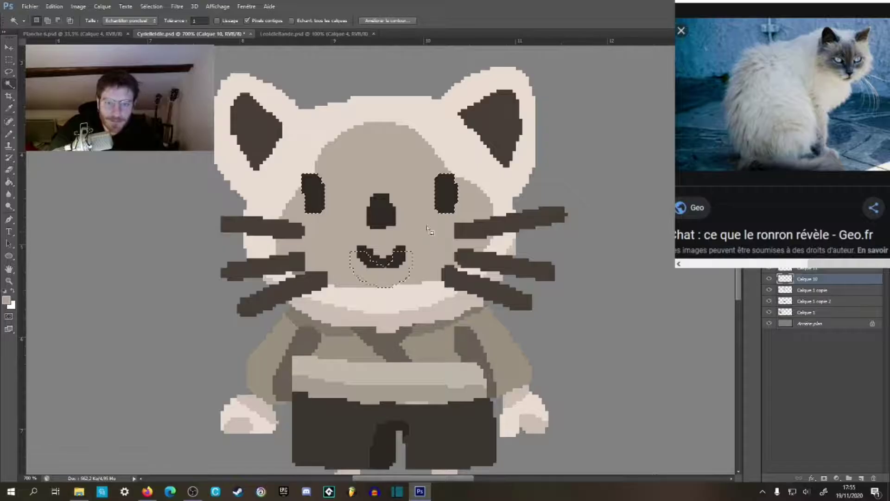
left_click(805, 268)
key("Left")
key("Left")
left_click(418, 184)
Step: Select the grey-beige face patch on layer Calque 1 copie and flip it horizontally and vertically with Free Transform
left_click(810, 290)
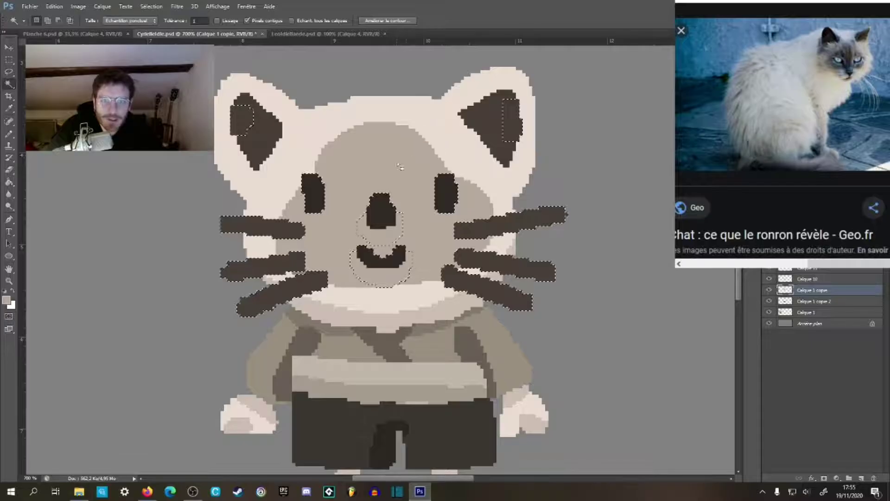
left_click(445, 192)
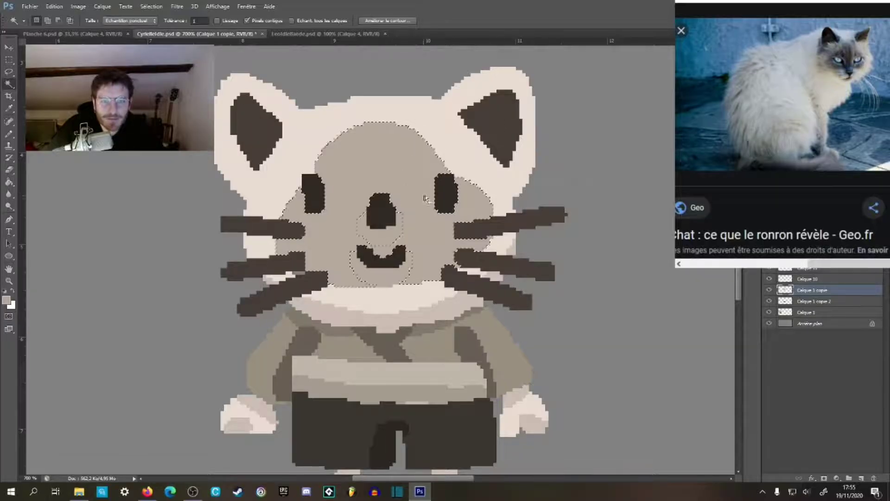
key("ctrl+t")
left_click_drag(505, 115, 287, 273)
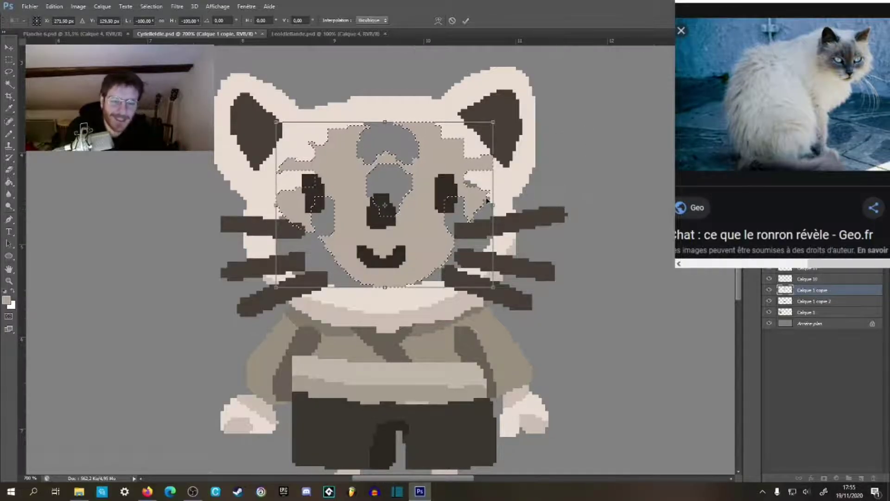
Step: Move the flipped face patch to the empty canvas right of the cat, apply the transform and clear the selection
left_click_drag(398, 256, 706, 299)
left_click_drag(619, 305, 456, 267)
left_click_drag(530, 238, 611, 224)
key("Return")
key("ctrl+d")
Step: Examine the cat without its face patch, checking what layers Calque 1 copie, Calque 1 copie 2, Calque 10 and Calque 11 contain
key("b")
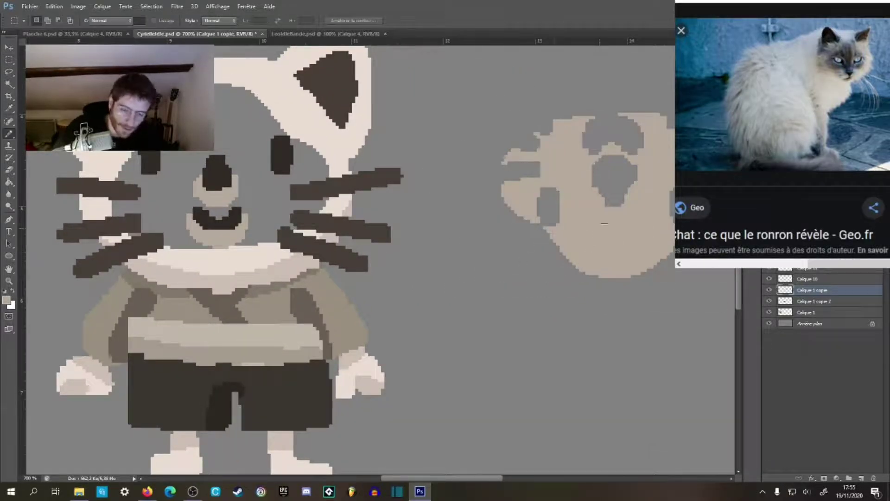
mouse_move(419, 274)
left_mouse_down()
mouse_move(652, 298)
mouse_move(638, 297)
left_mouse_up()
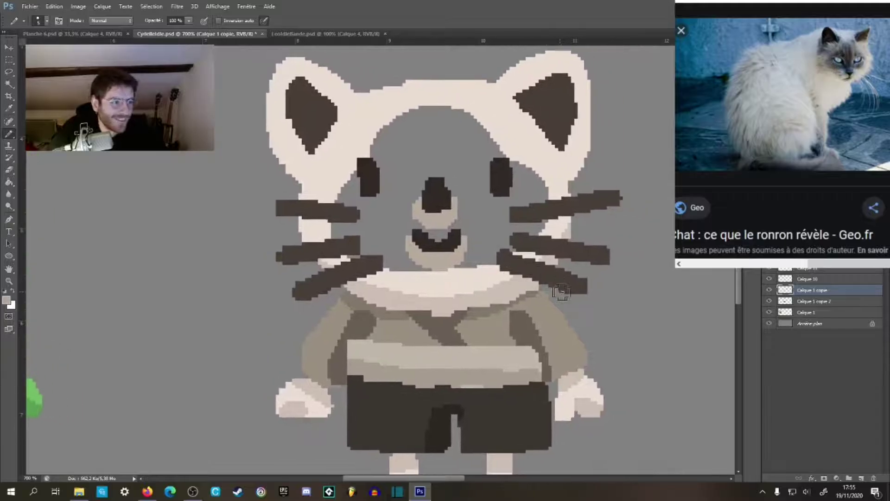
scroll(561, 292, "right", 3)
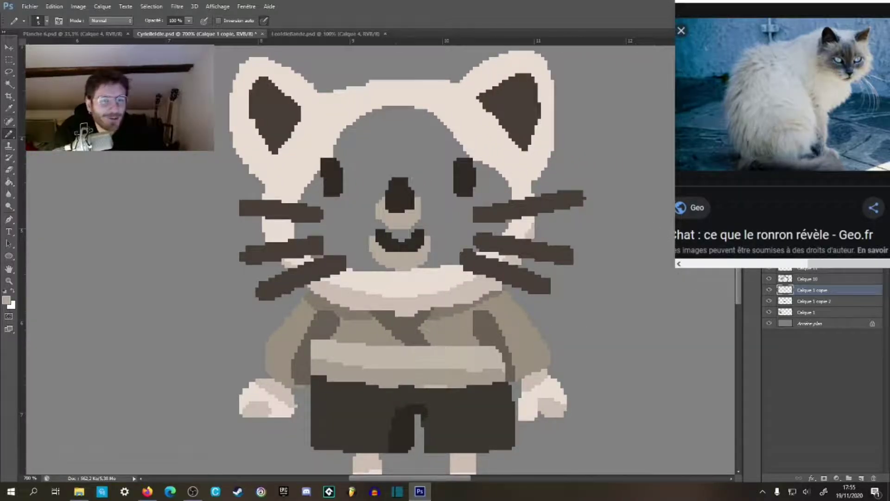
left_click(769, 290)
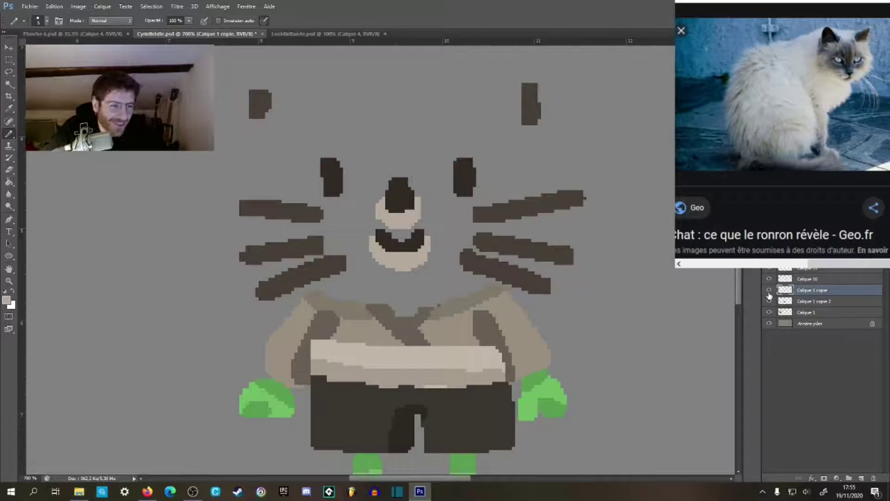
left_click(770, 292)
left_click(770, 301)
left_click(769, 301)
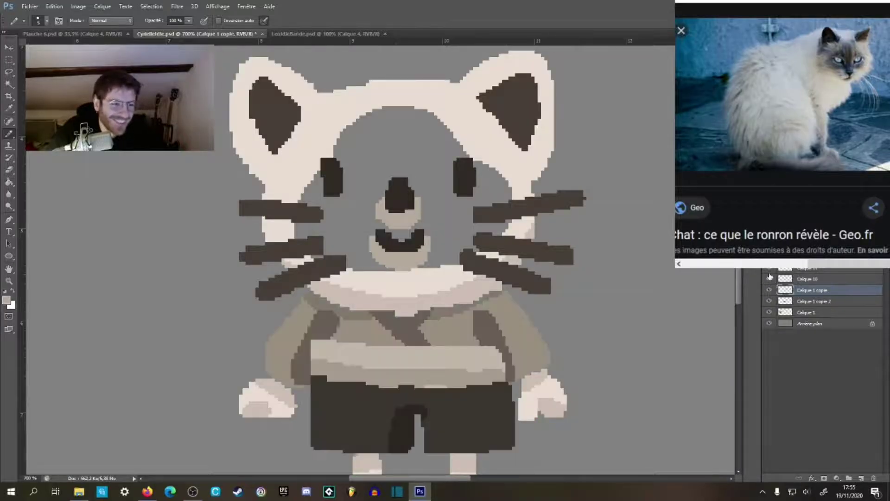
left_click(770, 278)
left_click(770, 270)
left_click(796, 271)
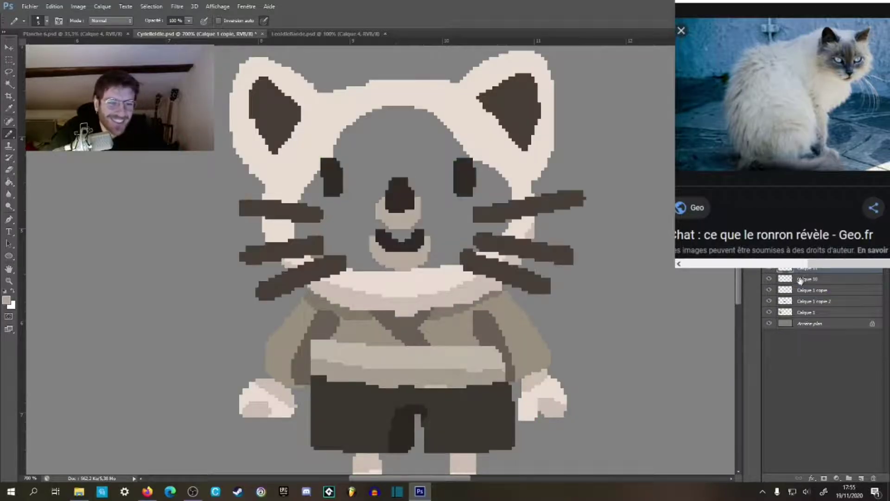
left_click(769, 270)
left_click(770, 271)
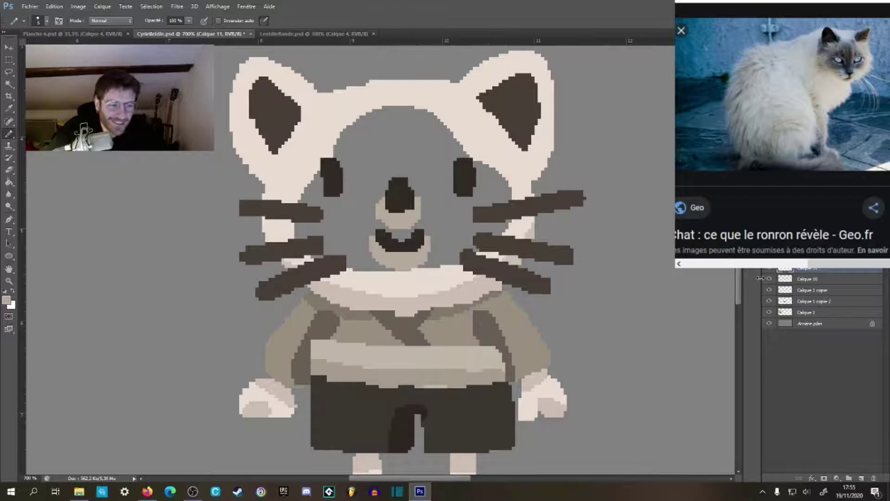
Step: Delete the leftover beige patches around the mouth and below the nose using Magic Wand selections on their layers
key("w")
left_click(414, 224)
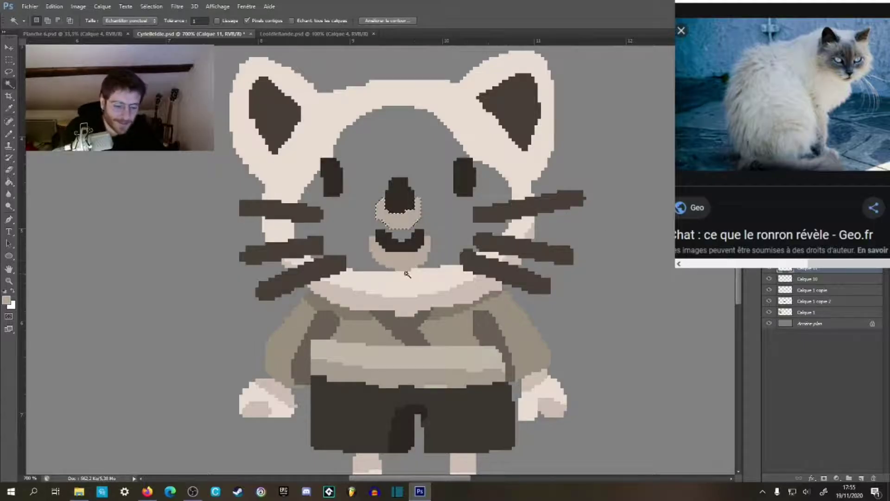
left_click(405, 268)
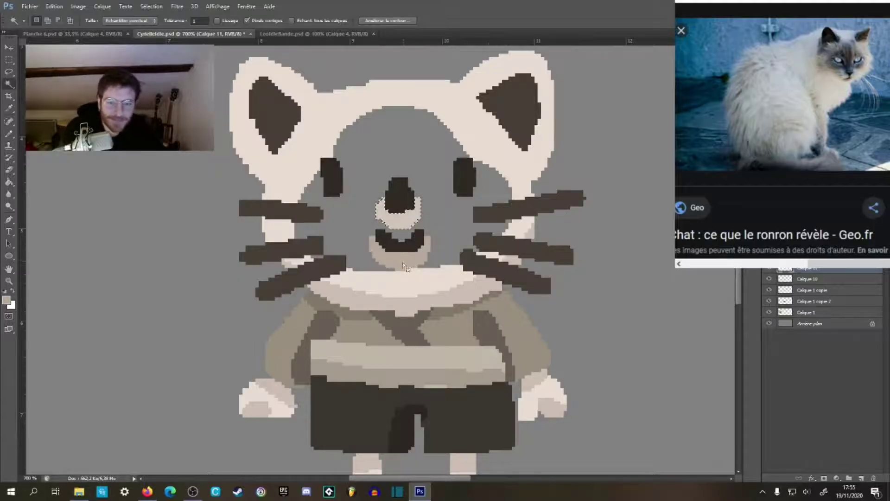
left_click(770, 279)
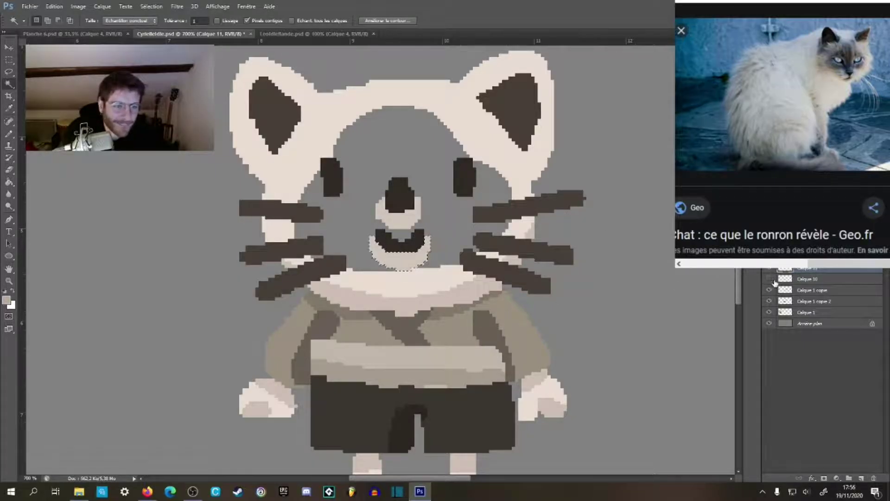
left_click(771, 280)
left_click(790, 280)
key("Delete")
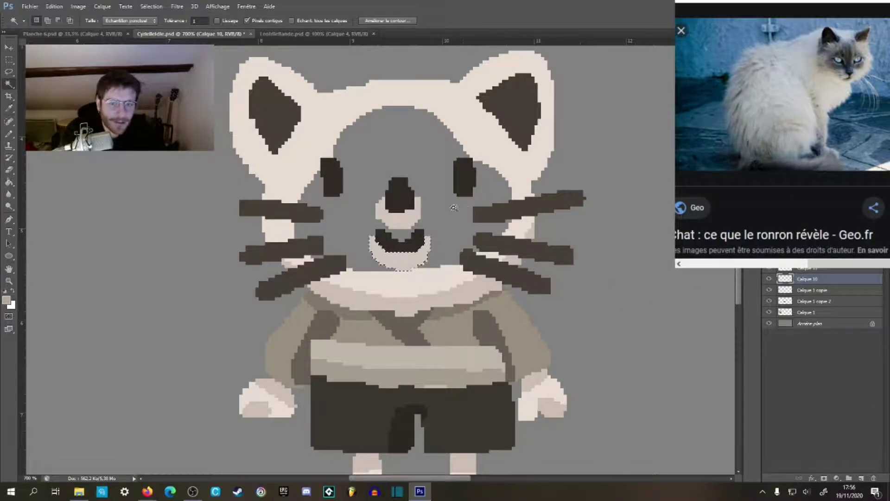
left_click(792, 290)
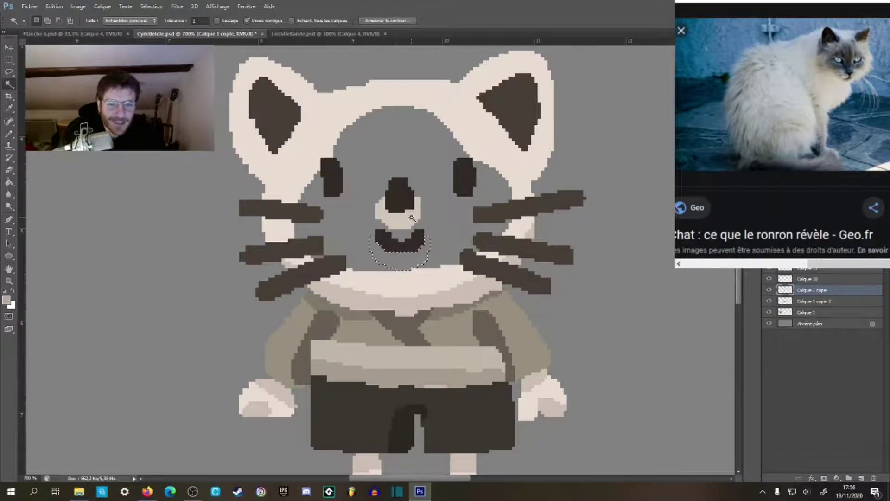
left_click(805, 302)
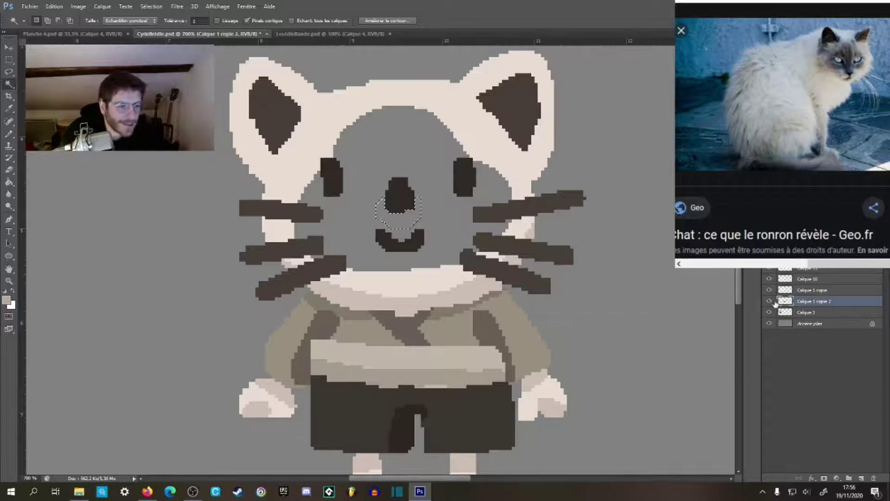
Step: Inspect what layers Calque 10, Calque 11 and Calque 1 copie contain by hiding and showing each one
left_click(770, 279)
left_click(769, 279)
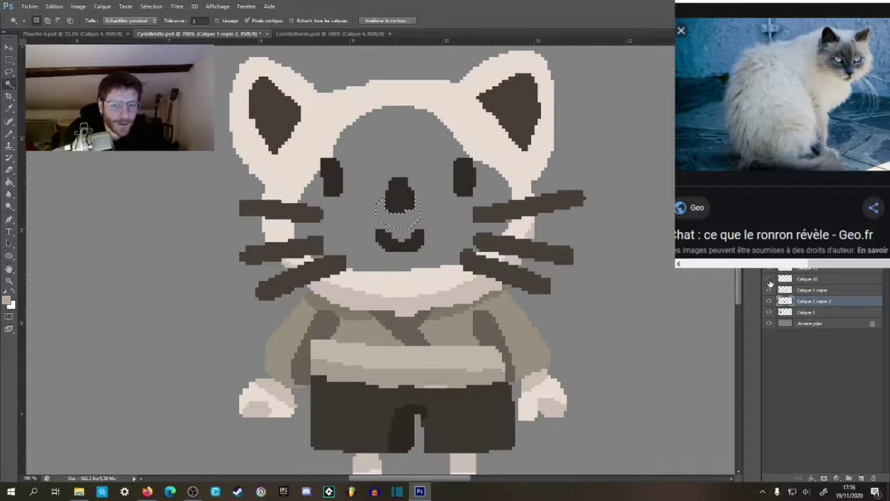
left_click(769, 269)
left_click(769, 269)
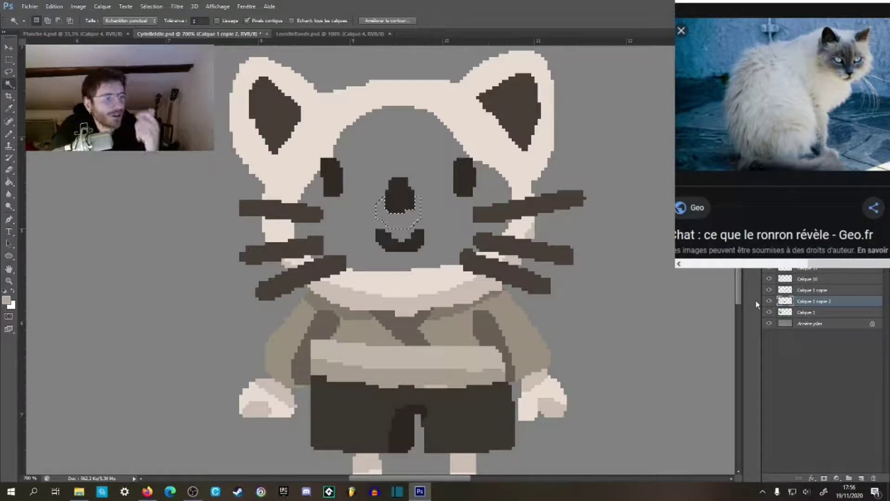
left_click_drag(622, 219, 369, 192)
left_click(790, 289)
left_click(769, 270)
left_click(769, 270)
left_click(769, 290)
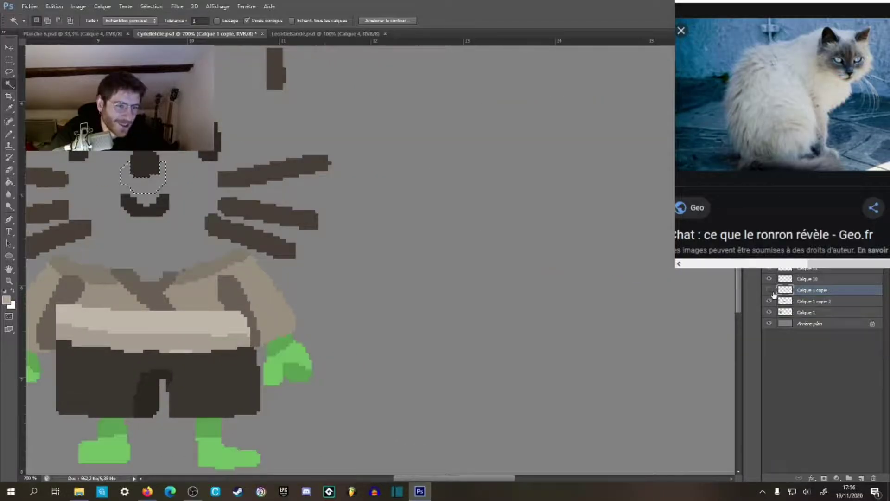
left_click(769, 290)
Step: Clear the selection and paint over the holes and notches of the detached face patch in grey-beige, giving it a smooth outline
key("b")
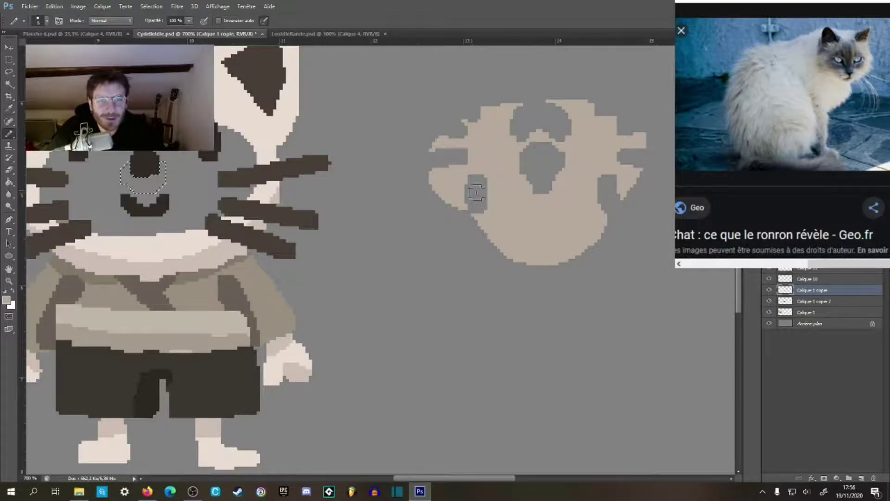
left_click_drag(554, 207, 532, 204)
key("ctrl+d")
mouse_move(461, 180)
left_mouse_down()
mouse_move(442, 178)
mouse_move(468, 214)
mouse_move(431, 183)
mouse_move(423, 145)
mouse_move(415, 175)
mouse_move(430, 131)
mouse_move(458, 114)
mouse_move(552, 107)
mouse_move(597, 126)
mouse_move(607, 146)
mouse_move(570, 213)
mouse_move(612, 154)
mouse_move(611, 136)
mouse_move(593, 152)
mouse_move(565, 114)
mouse_move(515, 199)
mouse_move(539, 149)
mouse_move(488, 125)
mouse_move(458, 151)
left_mouse_up()
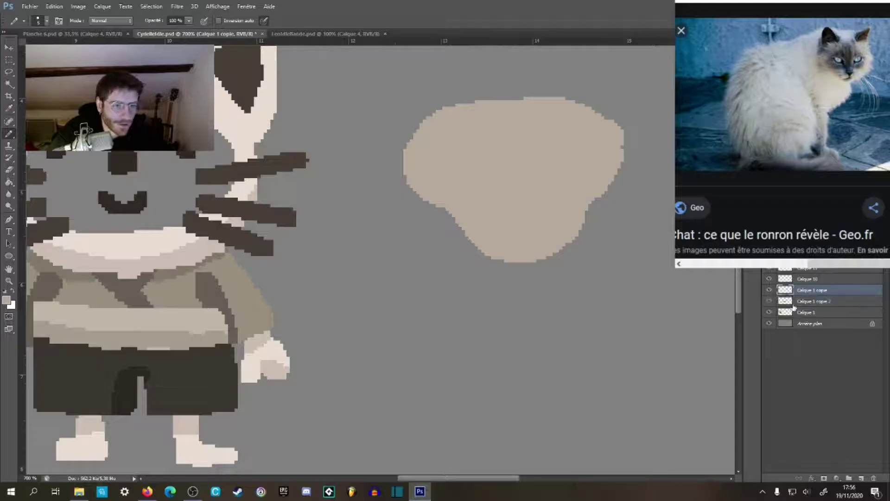
key("v")
key("ctrl+a")
mouse_move(550, 178)
left_mouse_down()
mouse_move(392, 190)
mouse_move(462, 213)
left_mouse_up()
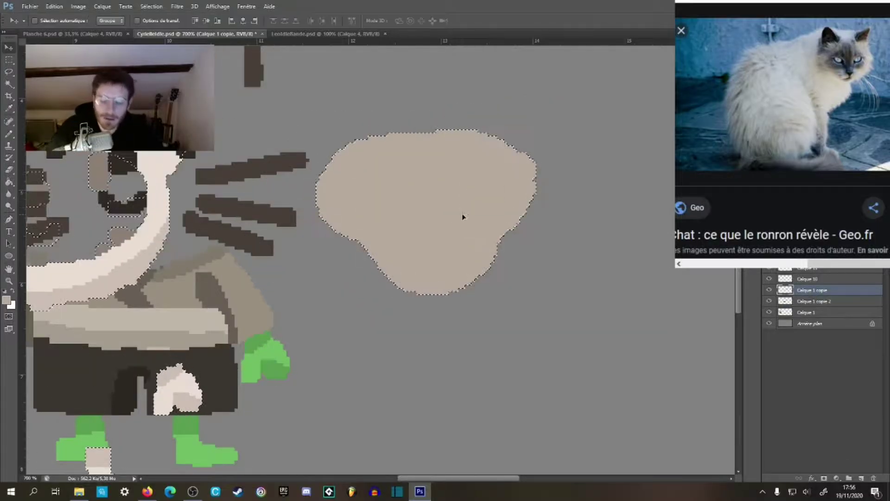
key("ctrl+z")
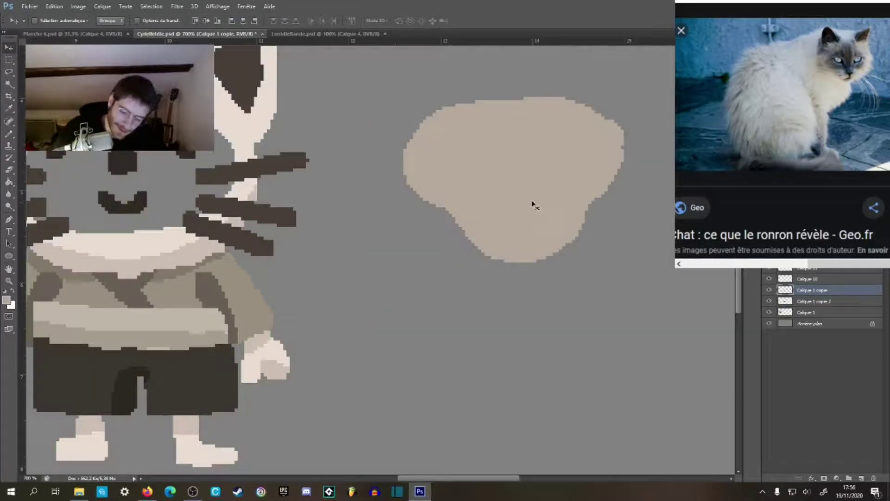
Step: Select the repaired face patch with the Magic Wand and move it back onto the cat's face behind the eyes, nose and mouth
key("w")
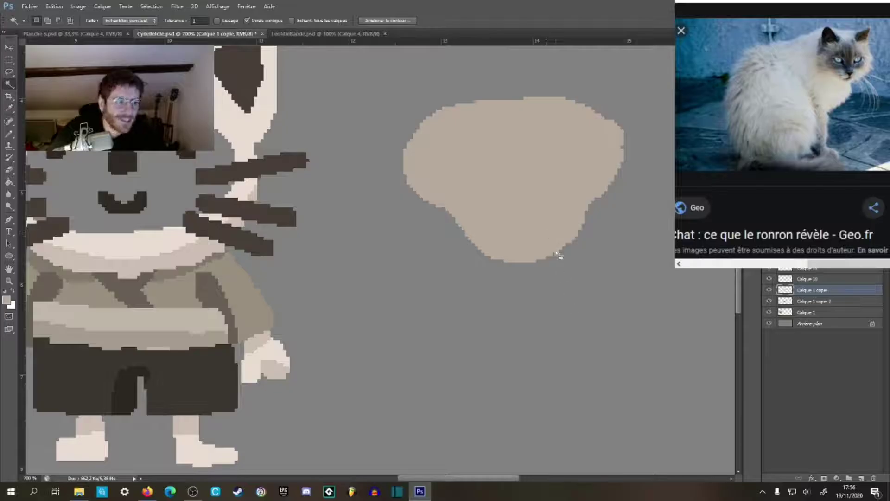
left_click(556, 225)
key("v")
left_click_drag(541, 193, 161, 172)
left_click_drag(186, 207, 455, 235)
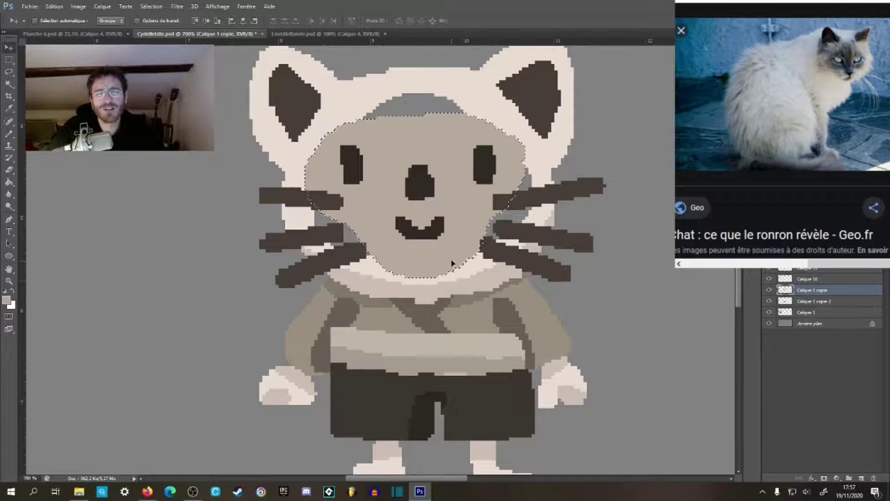
Step: Cut the selected face patch out of Calque 1 copie and paste it as its own layer, aligned on the cat's face
left_click(769, 290)
left_click(769, 290)
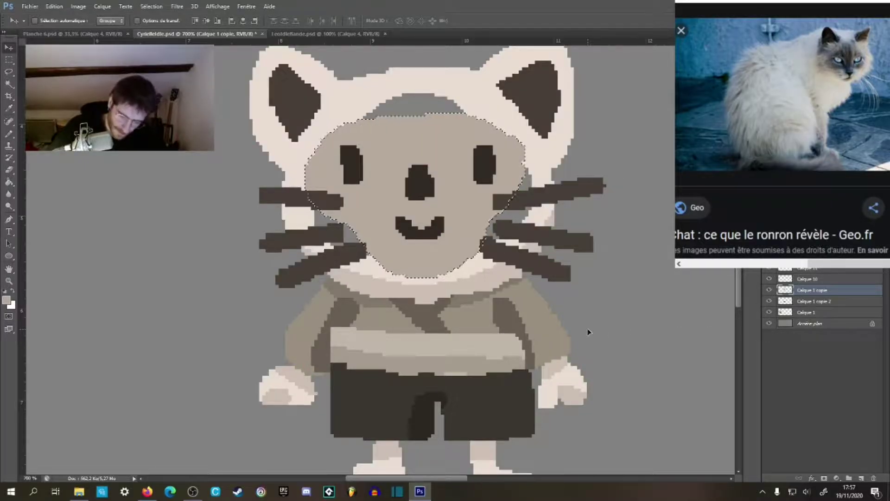
key("ctrl+x")
key("ctrl+v")
left_click_drag(448, 273, 484, 207)
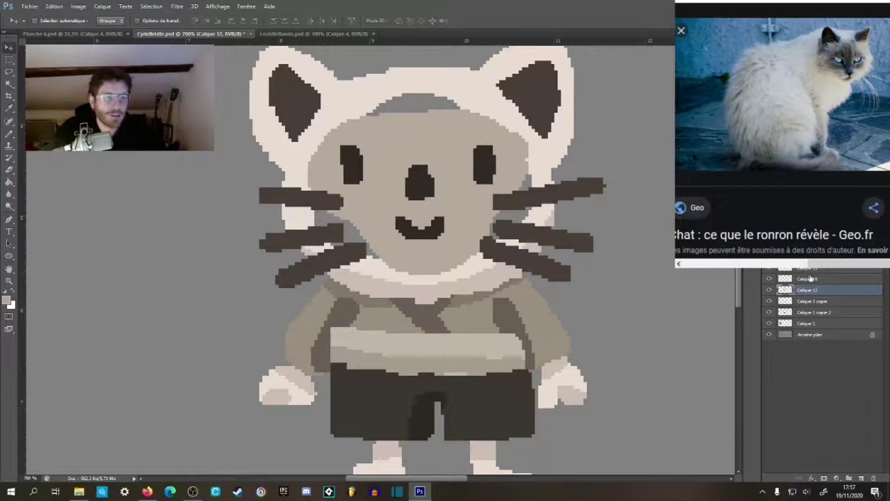
Step: Fill the gaps around the face patch on Calque 1 copie with the cream colour sampled from the head
left_click(811, 302)
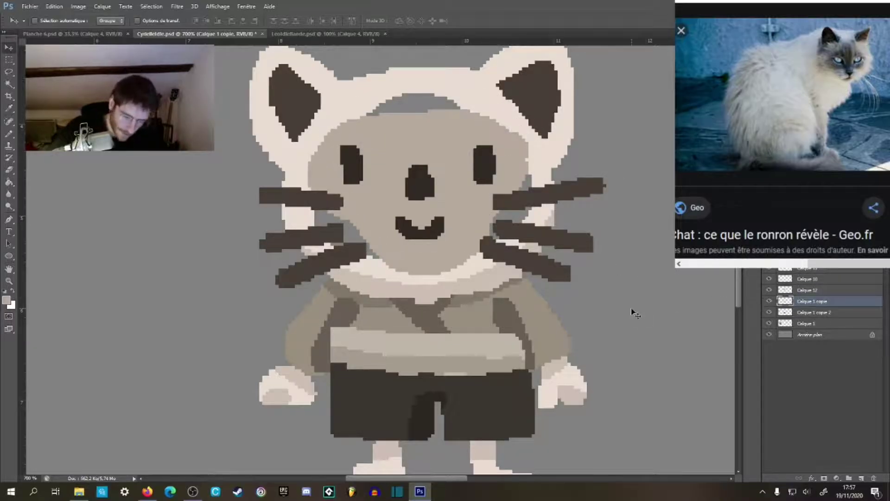
key("g")
left_click(462, 90, "alt")
left_click(429, 108)
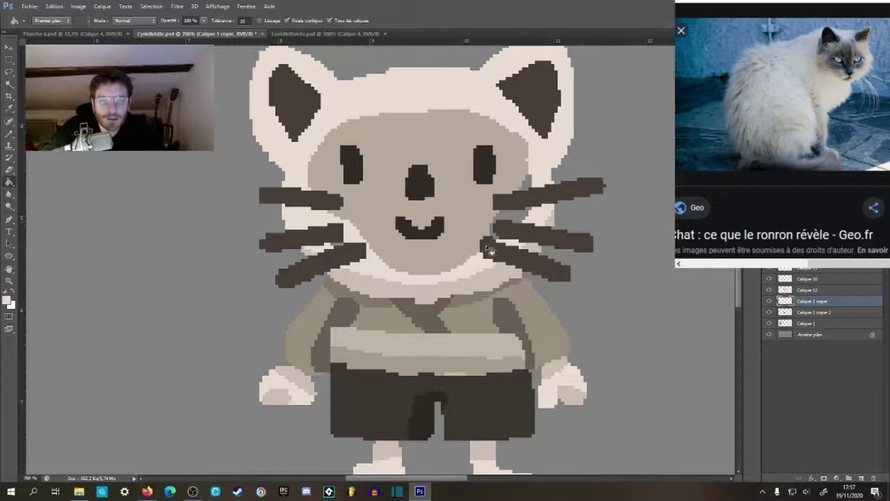
Step: Check the whole cat beside the frog, hiding and showing the face patch layer Calque 12
key("z")
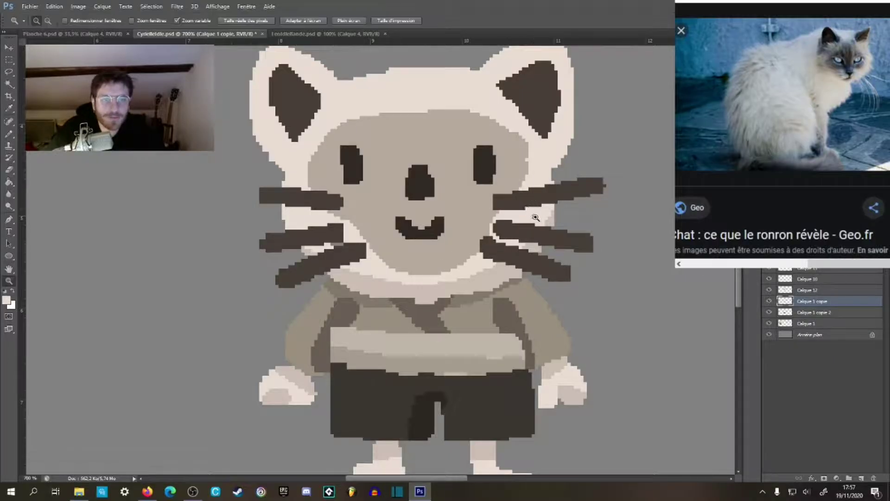
left_click(536, 218, "alt")
left_click(536, 217, "alt")
left_click(539, 217, "alt")
left_click(542, 218, "alt")
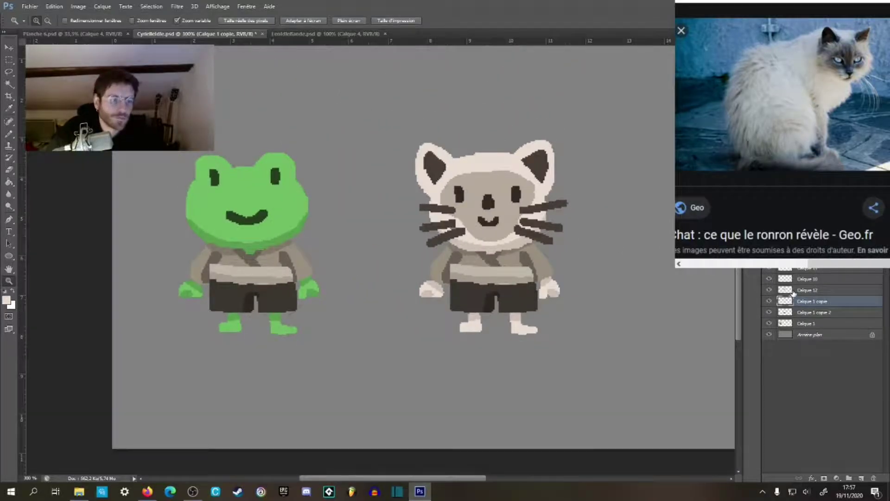
left_click(794, 290)
left_click(770, 290)
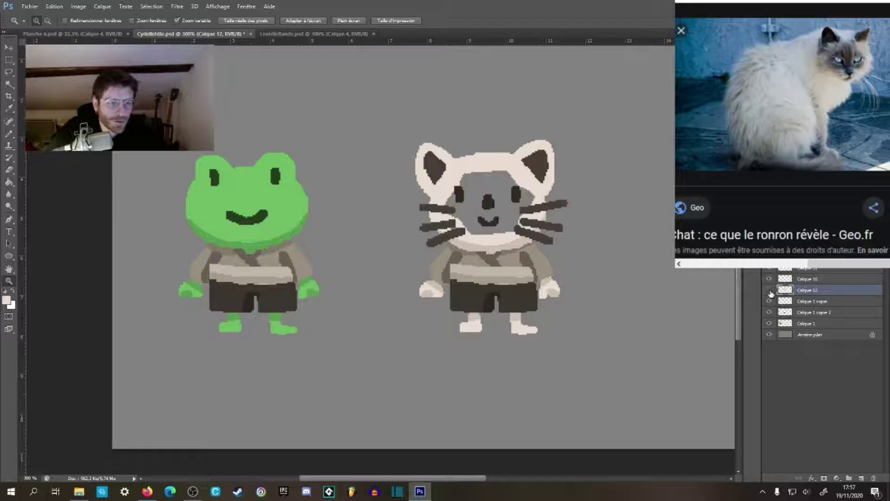
left_click(769, 290)
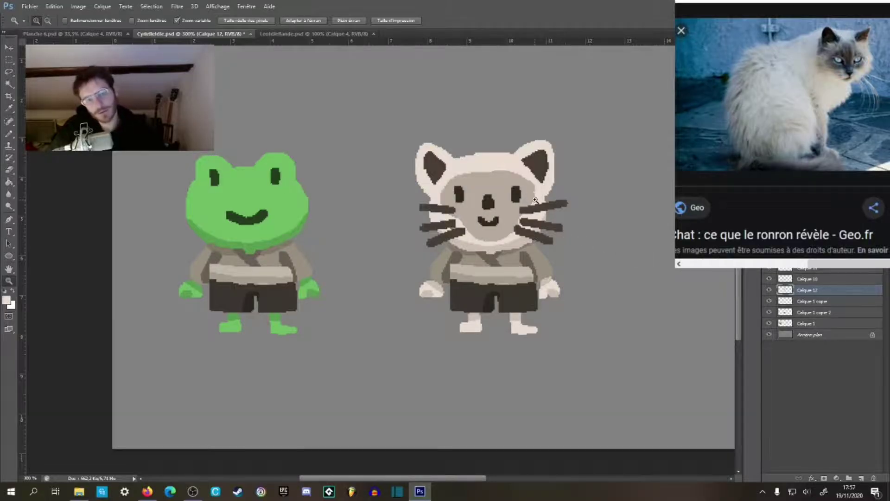
Step: Smooth the outline of the face patch on Calque 12 by painting over its uneven edges in grey-beige
left_click(540, 200)
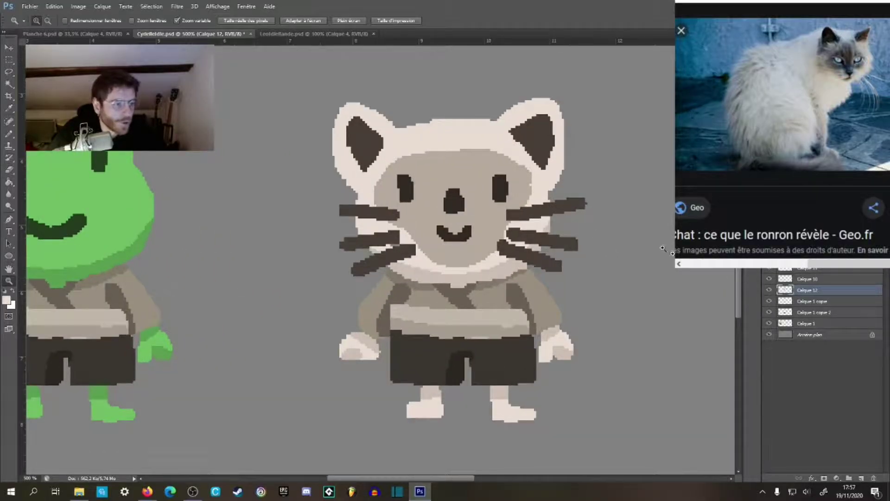
left_click(505, 202)
key("b")
left_click_drag(456, 209, 425, 211)
key("z")
left_click(389, 195)
key("b")
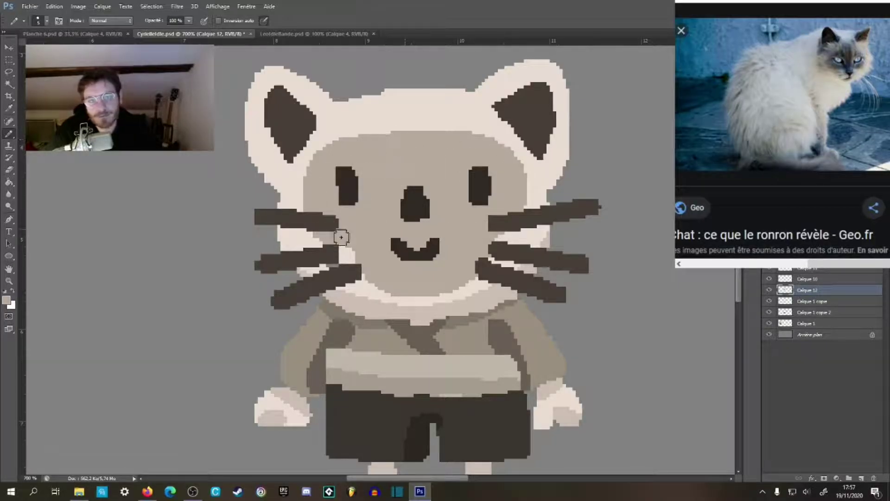
left_click(343, 255, "alt")
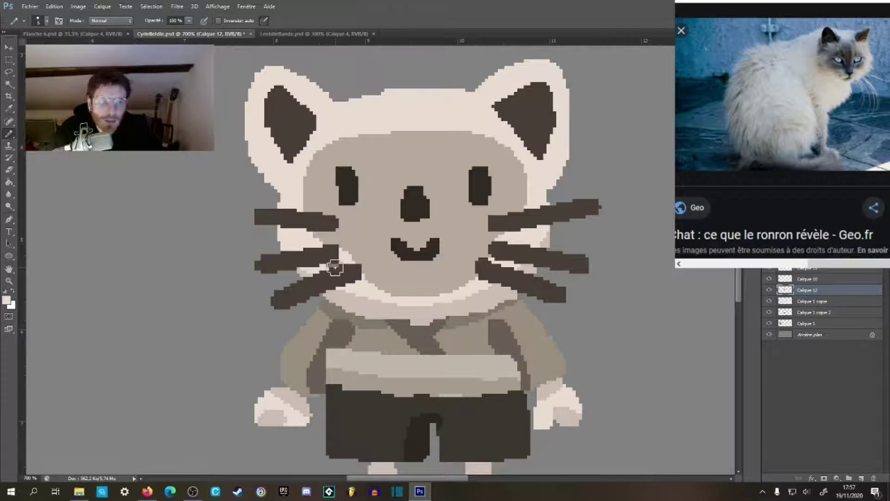
key("g")
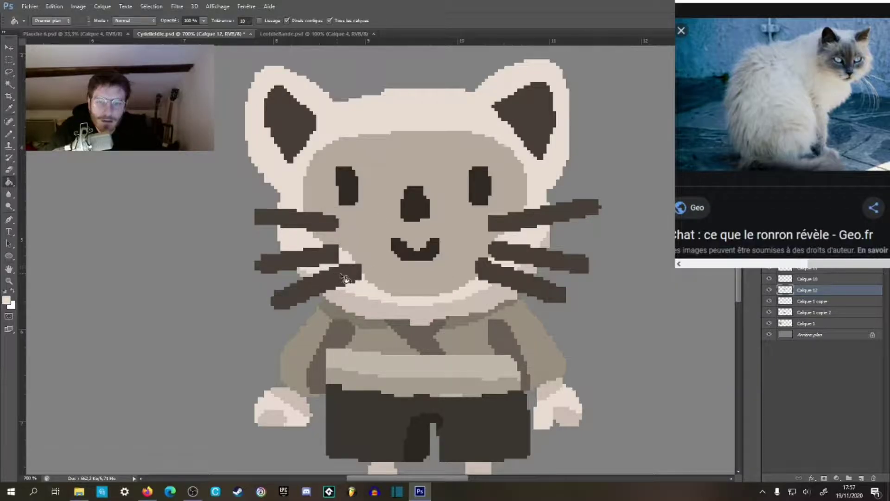
key("z")
left_click(409, 291, "alt")
left_click(410, 292, "alt")
left_click(413, 295, "alt")
left_click(415, 298, "alt")
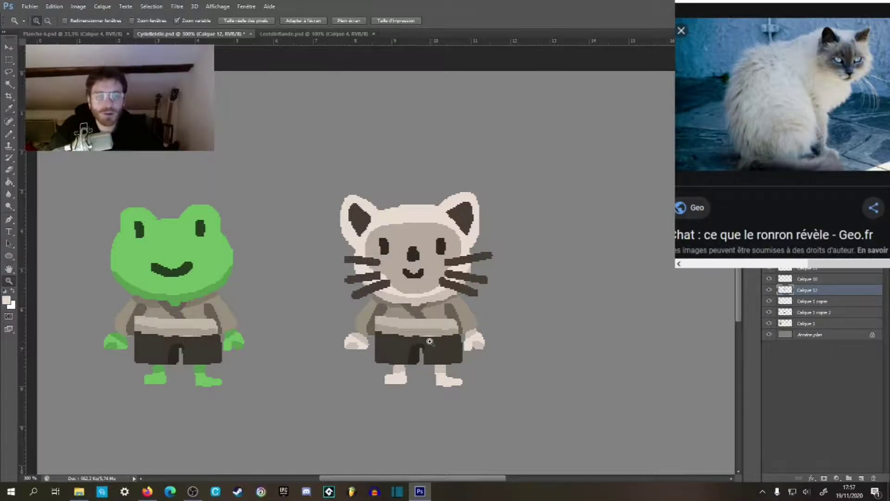
Step: Recolour the face patch with a darker shade of its sampled grey-beige, RGB 157, 143, 131
left_click(451, 268)
left_click(451, 268)
left_click(450, 268)
key("g")
left_click(384, 201, "alt")
left_click(7, 302)
left_click_drag(441, 287, 445, 297)
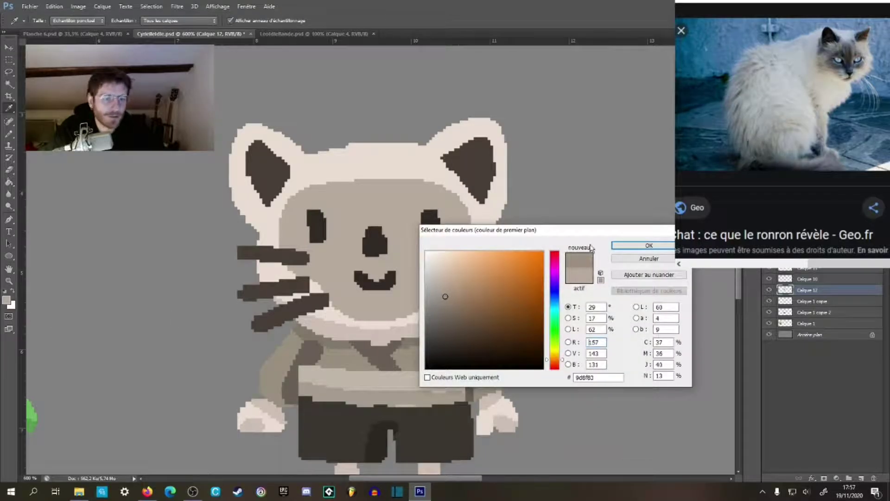
left_click(649, 245)
left_click(406, 232)
key("z")
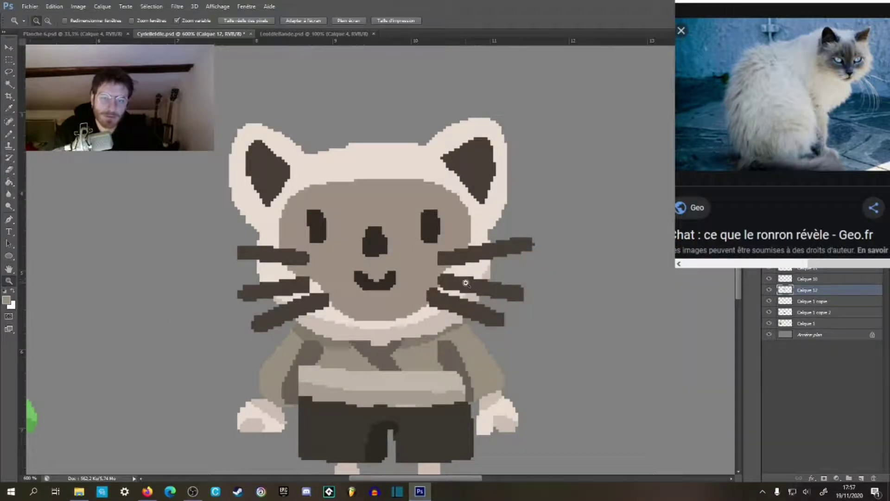
scroll(466, 283, "down", 4)
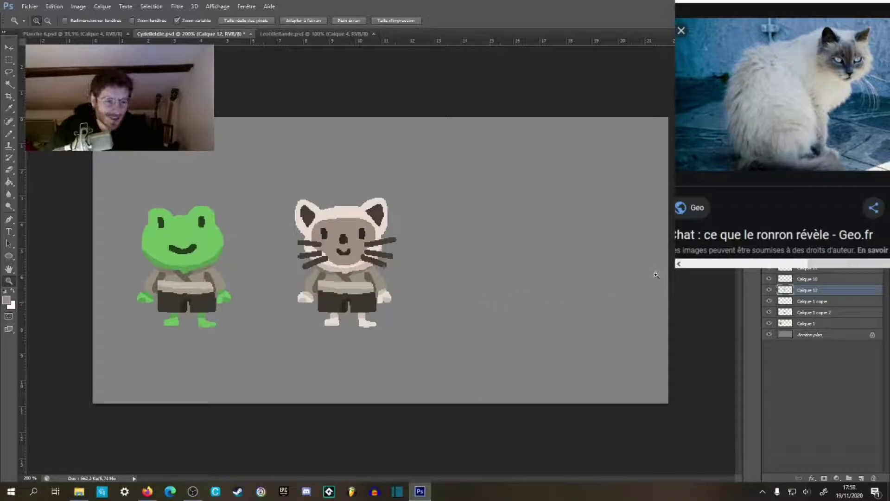
Step: Turn the face patch upside down with Free Transform so its narrow end points towards the forehead
key("ctrl+t")
left_click_drag(399, 207, 383, 278)
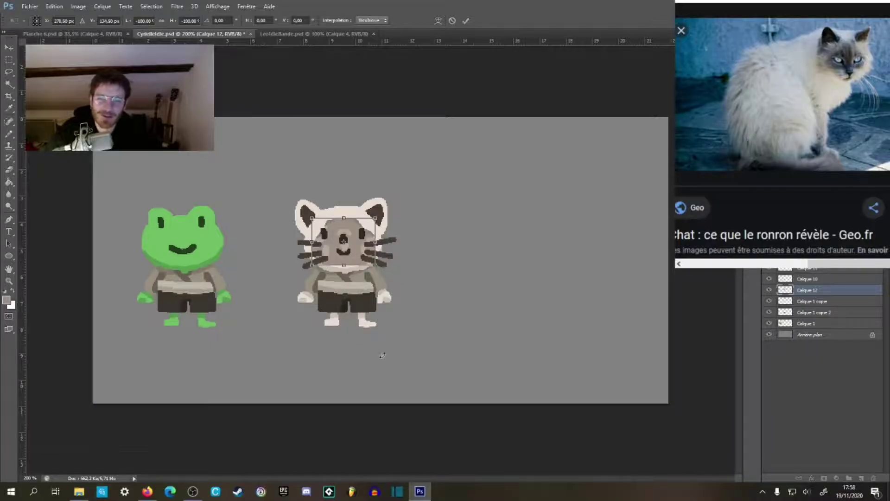
key("Return")
Step: Hide Calque 12, fill the hole in the head on Calque 1 copie with cream, and show the face patch again
key("g")
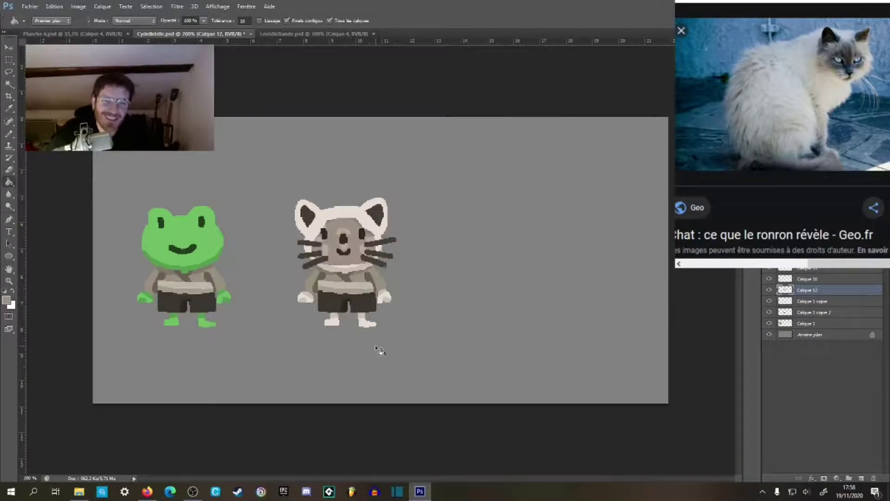
left_click(770, 301)
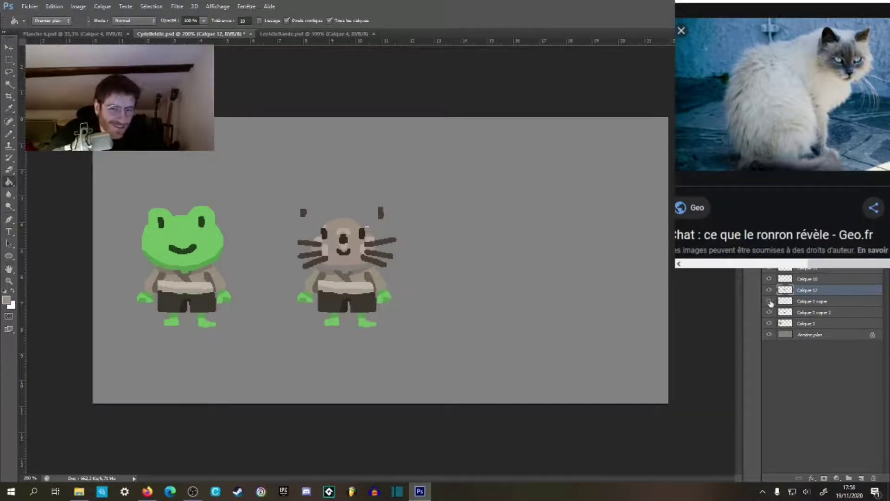
left_click(770, 301)
left_click(769, 290)
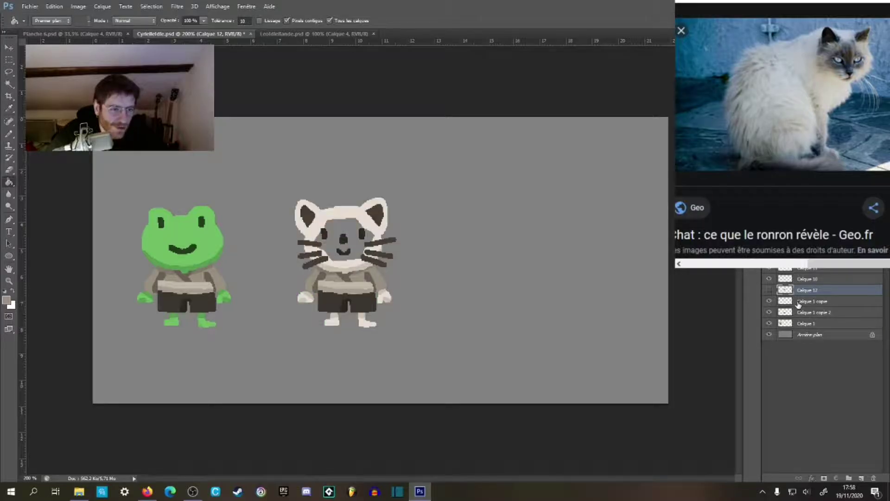
left_click(798, 302)
key("ctrl+plus")
key("ctrl+plus")
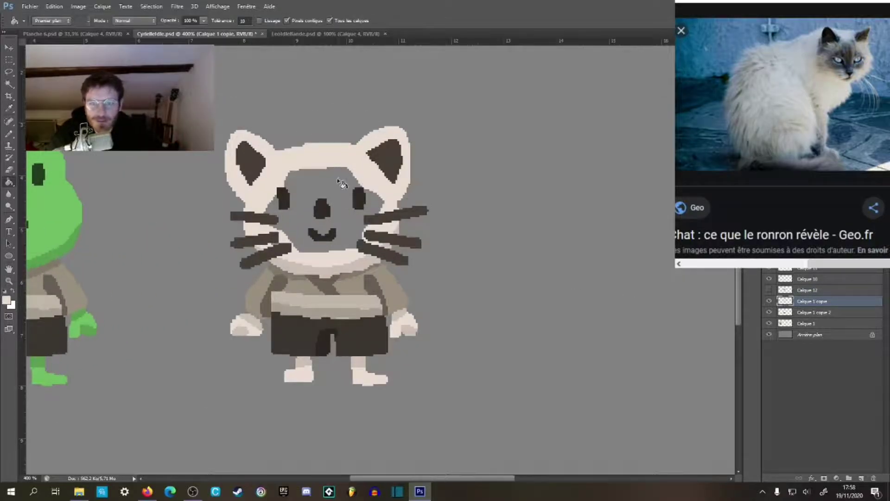
left_click(342, 184)
left_click(769, 290)
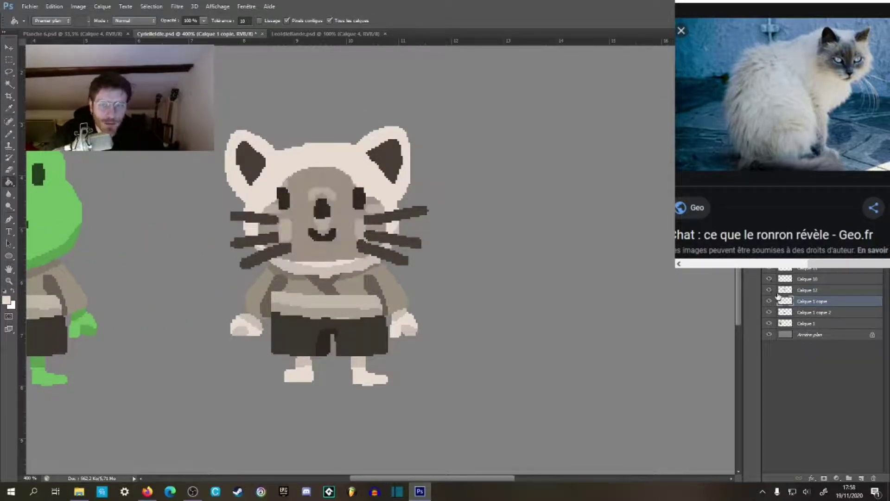
Step: Fill the lighter spots inside the face patch on Calque 12 with its darker grey-beige, with contiguous-pixel filling turned off
left_click(798, 293)
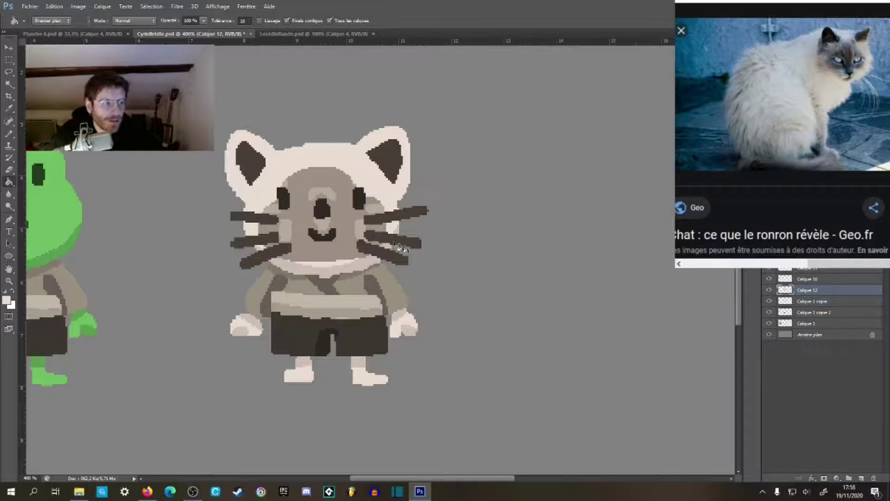
left_click(329, 200)
left_click(287, 21)
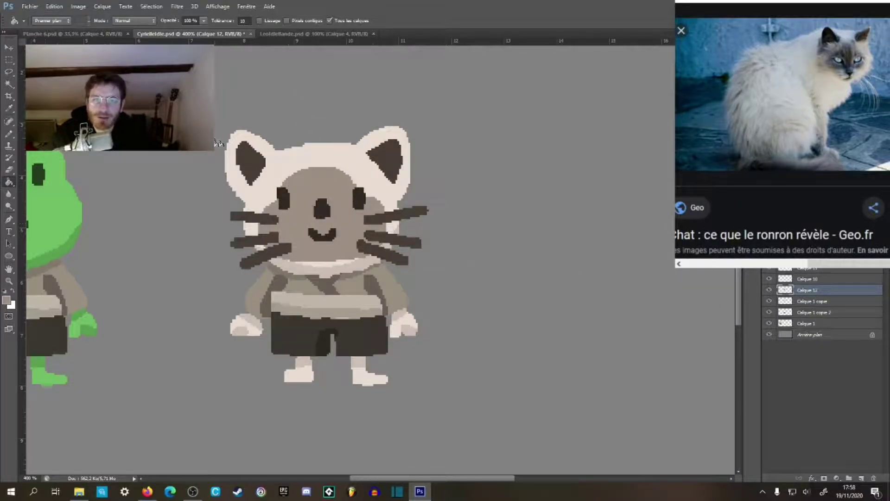
left_click(9, 60)
key("z")
left_click(333, 243, "alt")
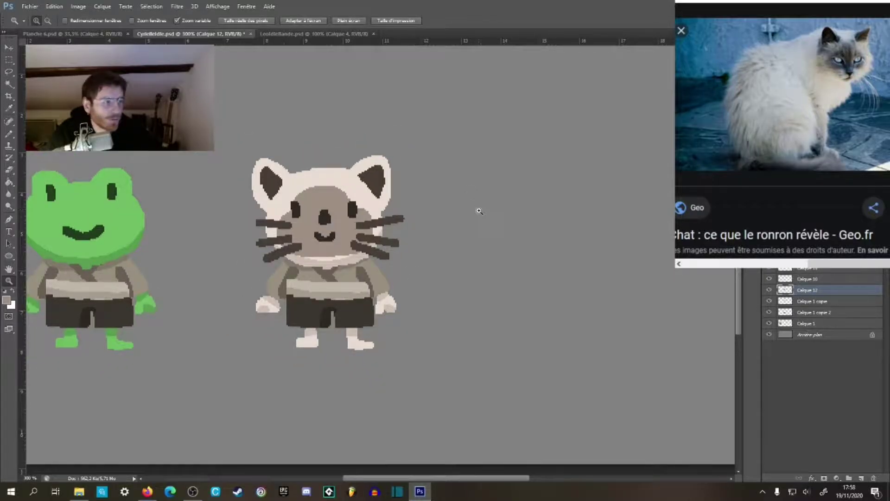
Step: Sketch outlines of the two face-patch orientations beside the cat in the dark brown of the ears, numbered 1 and 2
key("m")
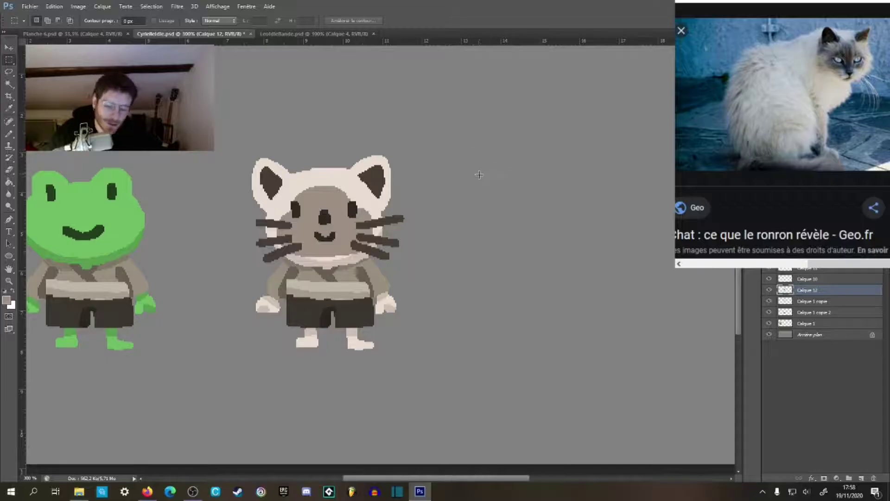
key("b")
left_click(371, 185, "alt")
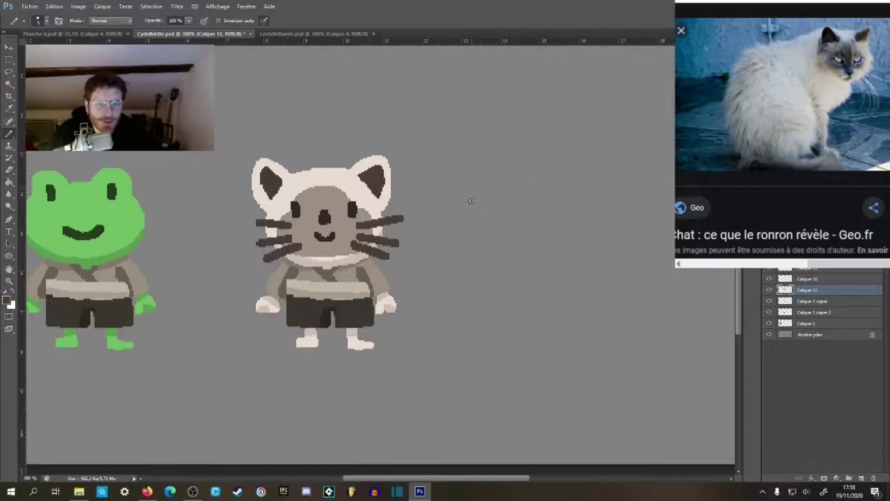
mouse_move(523, 166)
left_mouse_down()
mouse_move(501, 184)
mouse_move(489, 220)
mouse_move(558, 223)
mouse_move(526, 160)
left_mouse_up()
mouse_move(644, 160)
left_mouse_down()
mouse_move(612, 180)
mouse_move(664, 219)
mouse_move(630, 161)
left_mouse_up()
left_click_drag(501, 134, 525, 137)
mouse_move(621, 99)
left_mouse_down()
mouse_move(635, 126)
mouse_move(663, 135)
left_mouse_up()
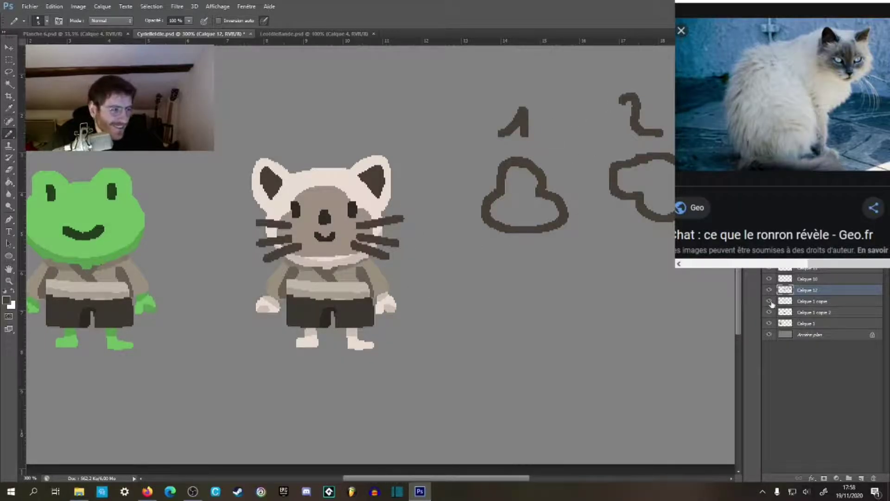
key("g")
left_click(551, 203)
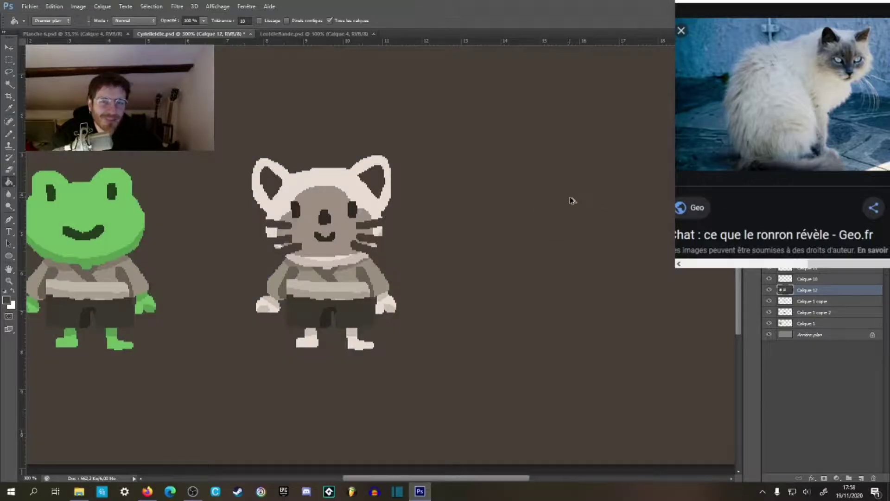
key("ctrl+z")
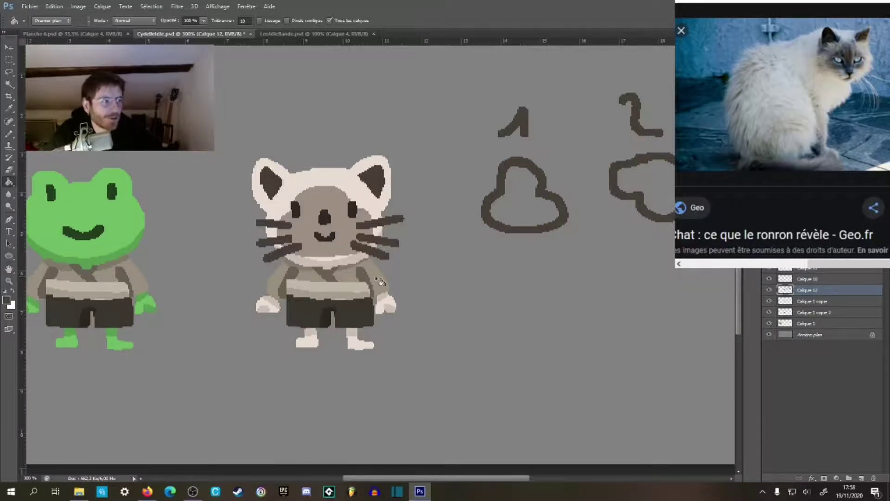
Step: Compare the cat's face with and without the patch by hiding and showing Calque 12
key("z")
left_click(338, 281)
left_click(404, 279, "alt")
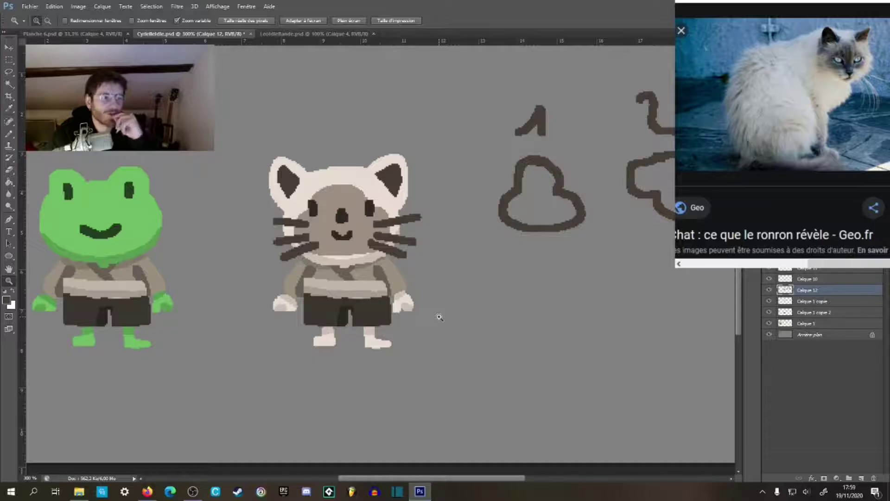
left_click(769, 290)
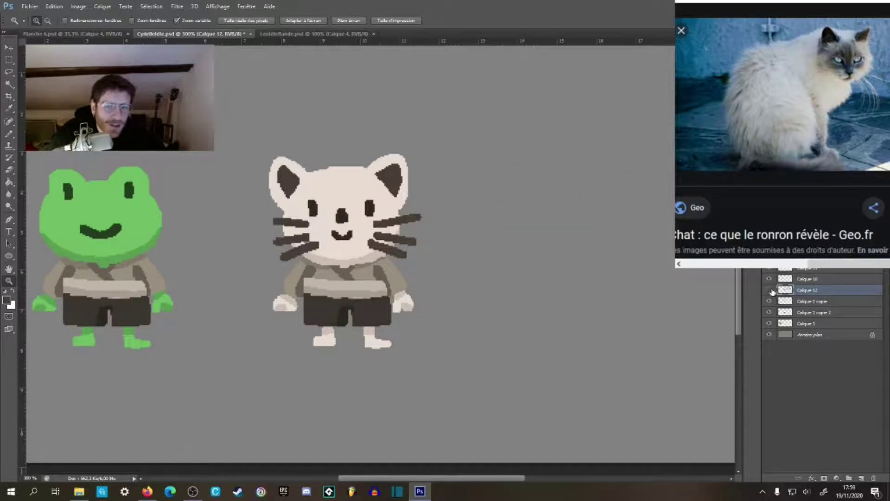
left_click(769, 290)
Step: Select the two numbered sketches beside the cat with a rectangular marquee and remove them from Calque 12
left_click_drag(614, 237, 509, 260)
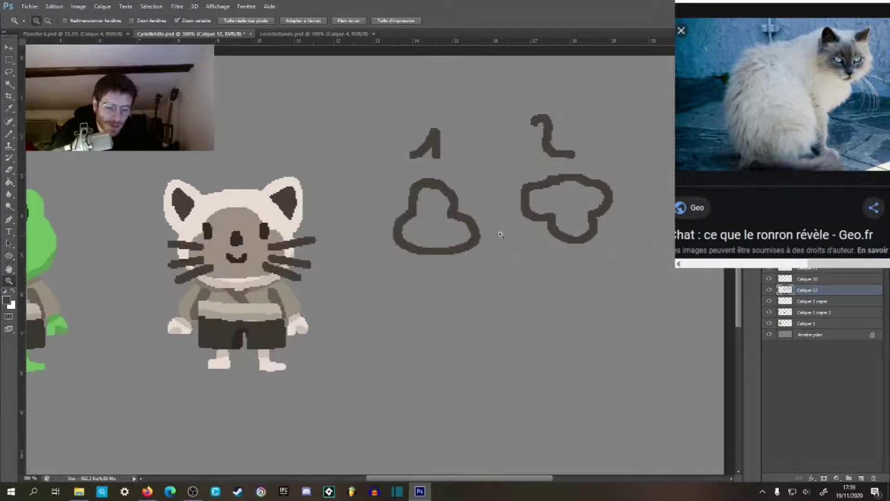
key("m")
left_click_drag(371, 96, 644, 305)
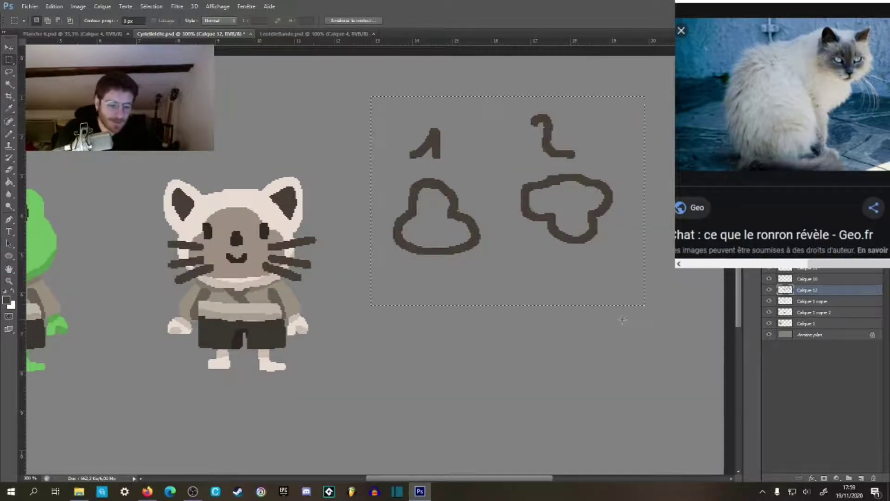
key("ctrl+x")
mouse_move(393, 331)
left_mouse_down()
mouse_move(519, 290)
mouse_move(570, 263)
left_mouse_up()
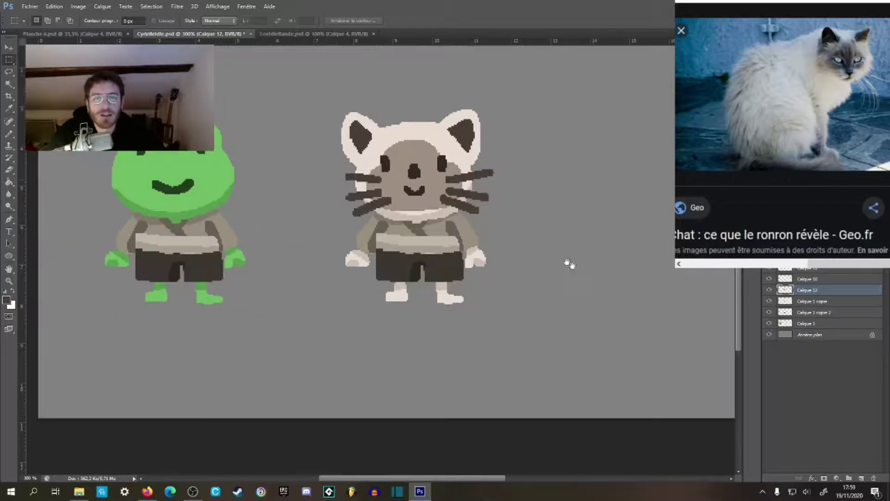
Step: Try short thick dark lashes at the outer corners of the cat's two eyes on Calque 12
key("z")
mouse_move(438, 170)
left_mouse_down()
mouse_move(443, 158)
mouse_move(504, 216)
left_mouse_up()
key("b")
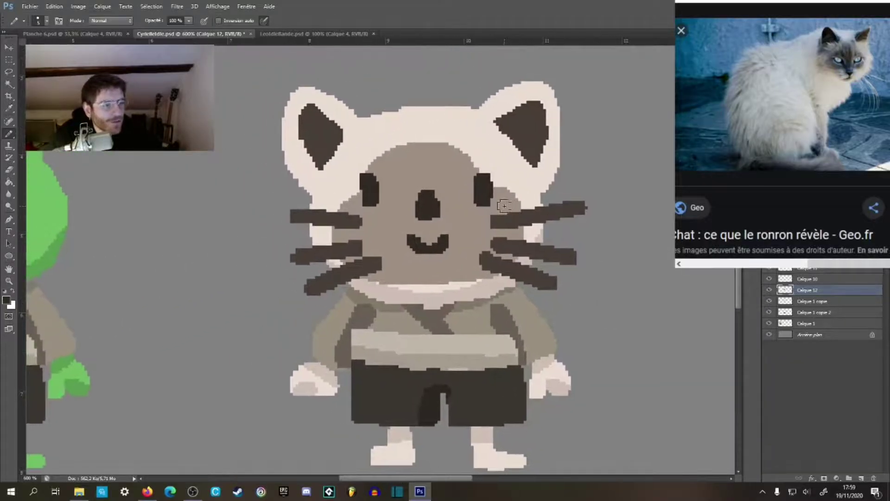
left_click_drag(489, 179, 507, 175)
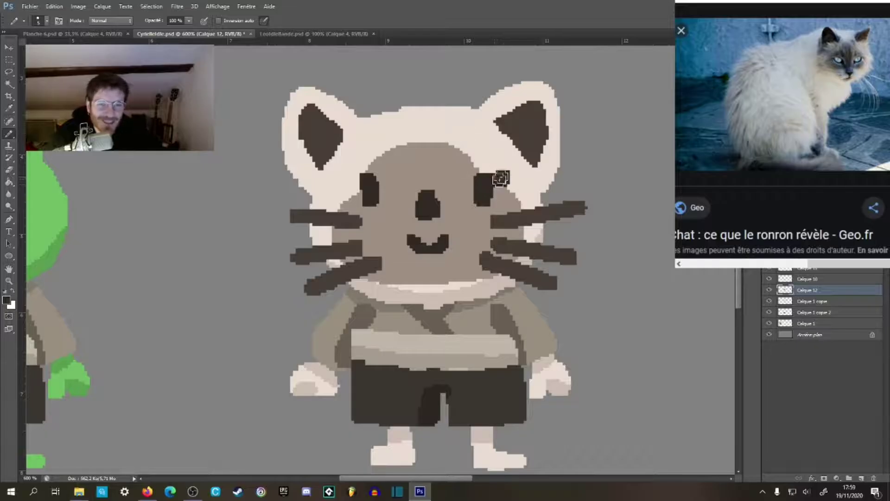
left_click_drag(347, 175, 368, 184)
key("z")
left_click(501, 234, "alt")
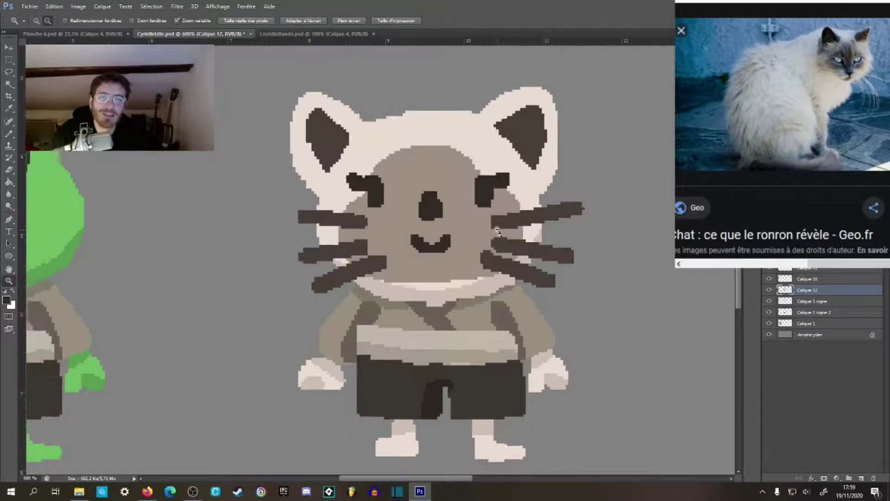
left_click(501, 235, "alt")
left_click(500, 235, "alt")
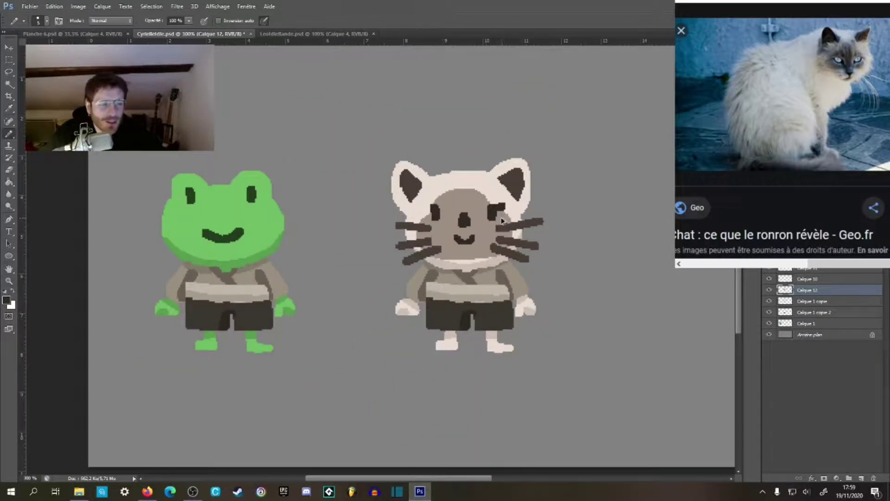
Step: Paint a thin slanted dark eyelash at the outer corner of each of the cat's eyes
left_click(501, 220)
key("b")
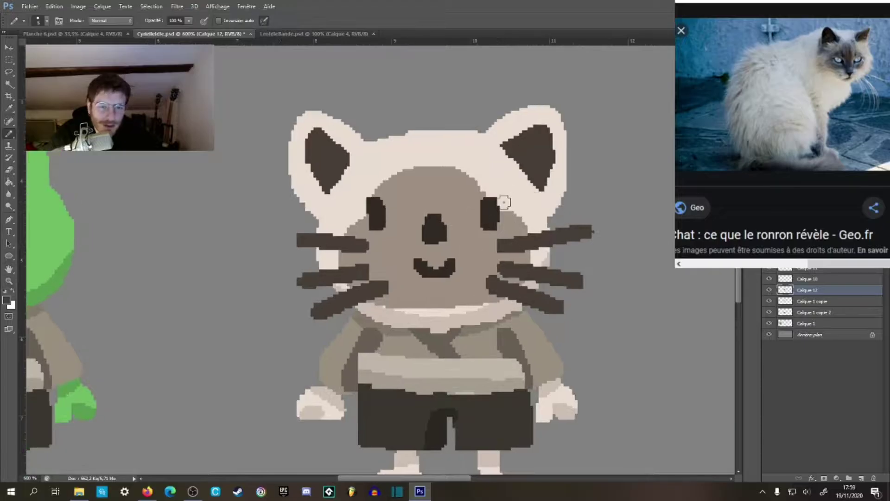
left_click_drag(350, 197, 369, 200)
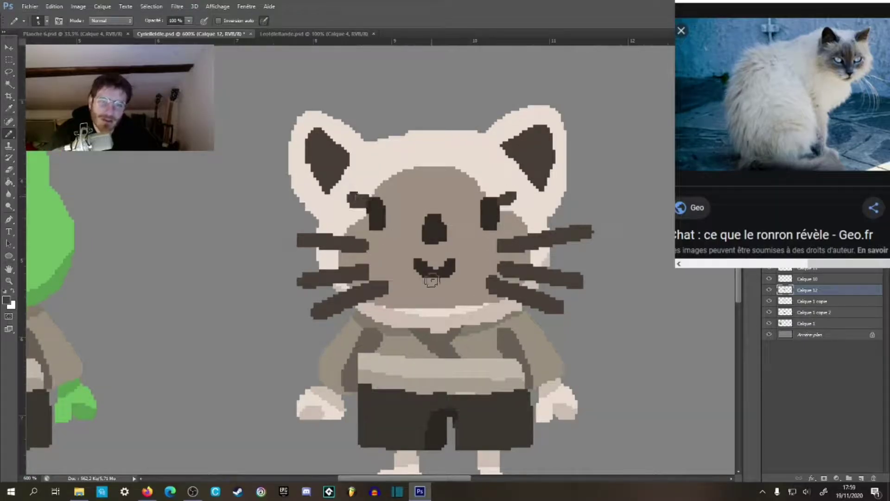
key("z")
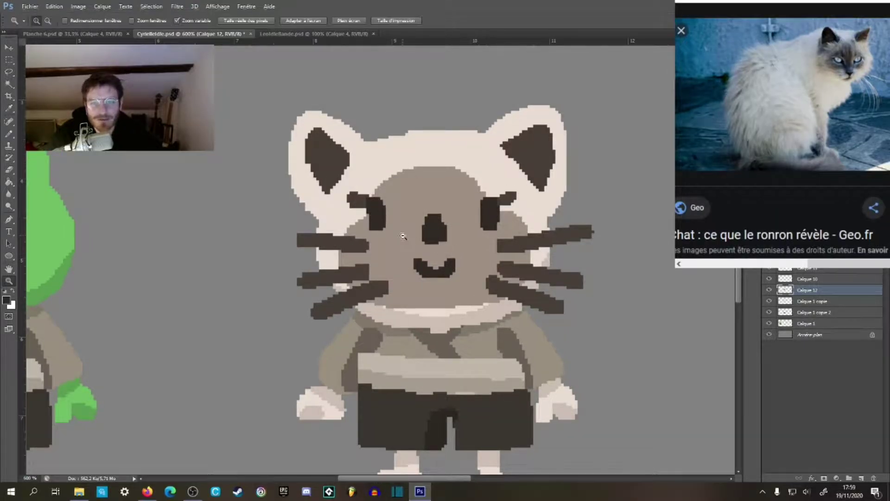
Step: Examine the cat's eyelashes up close and from a distance beside the frog
left_click(413, 265, "alt")
left_click_drag(353, 262, 488, 301)
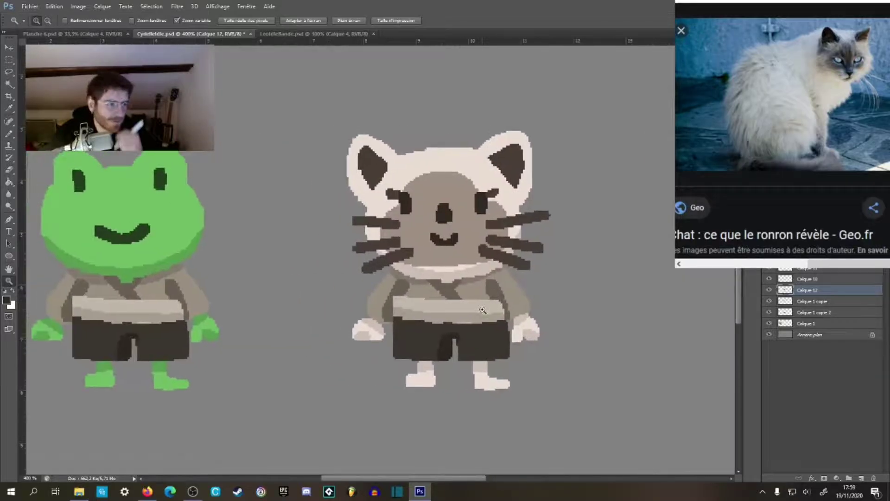
left_click(467, 286)
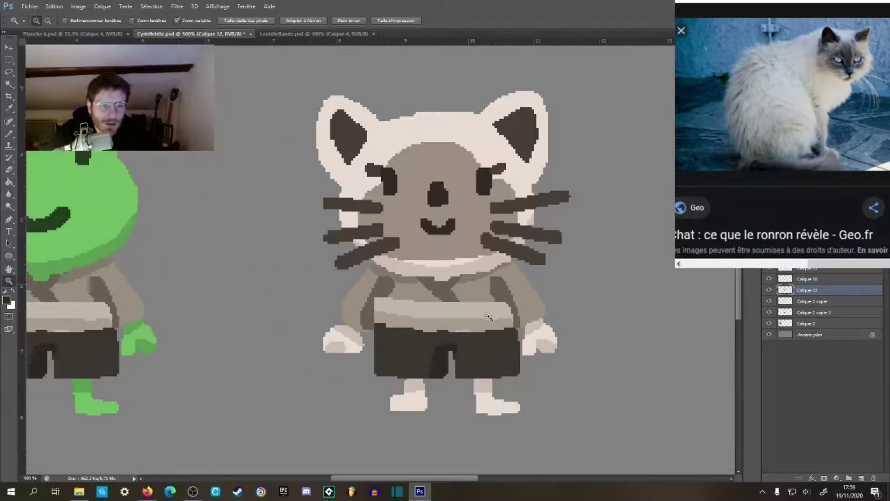
key("b")
mouse_move(468, 350)
left_mouse_down()
mouse_move(529, 277)
mouse_move(541, 279)
left_mouse_up()
left_click_drag(513, 236, 398, 305)
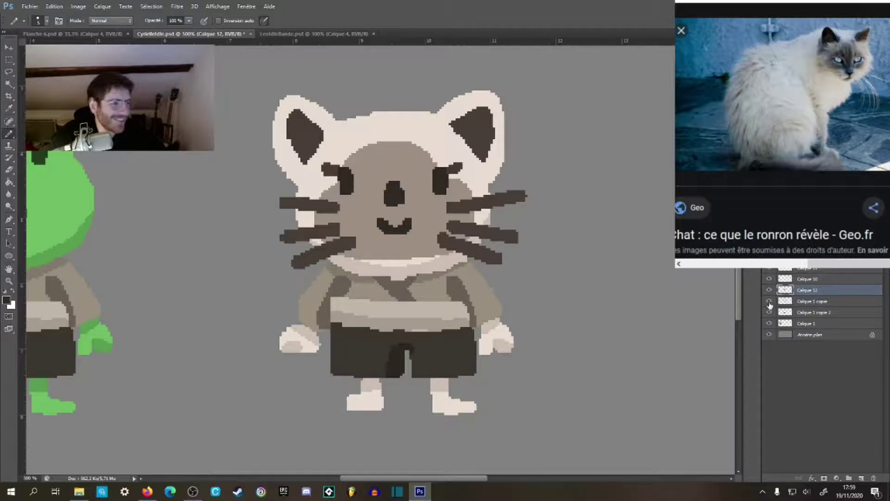
left_click(430, 180, "ctrl")
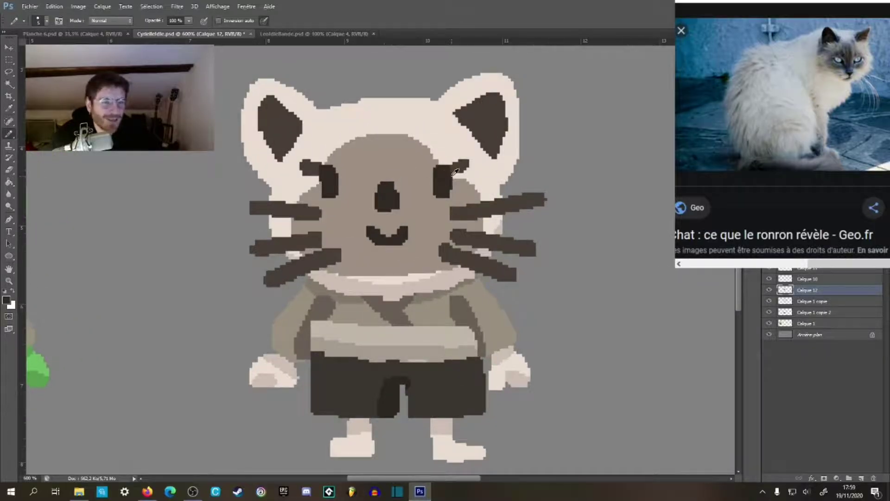
key("ctrl+space")
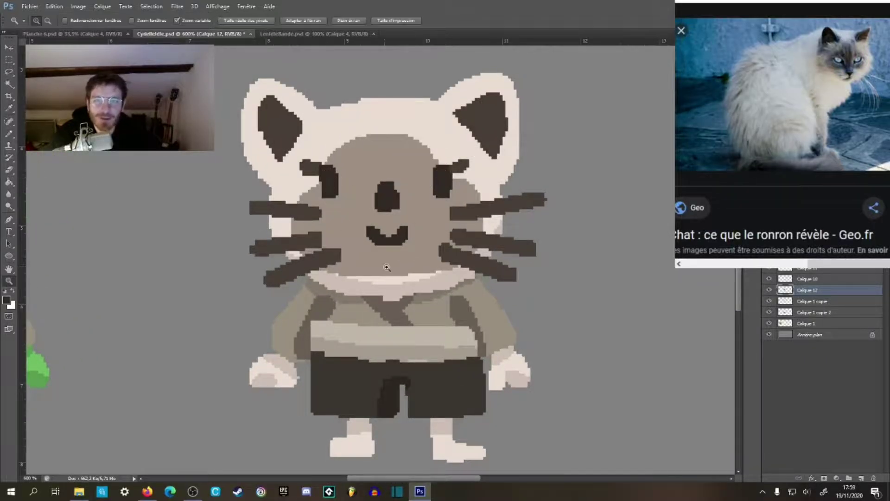
left_click(402, 269, "alt")
left_click(405, 269, "alt")
left_click(407, 270, "alt")
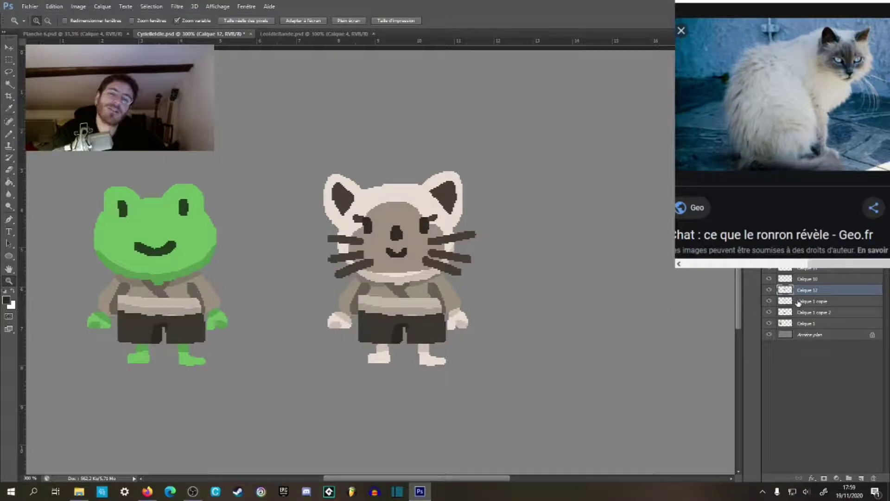
left_click(599, 255, "alt")
left_click_drag(361, 247, 447, 262)
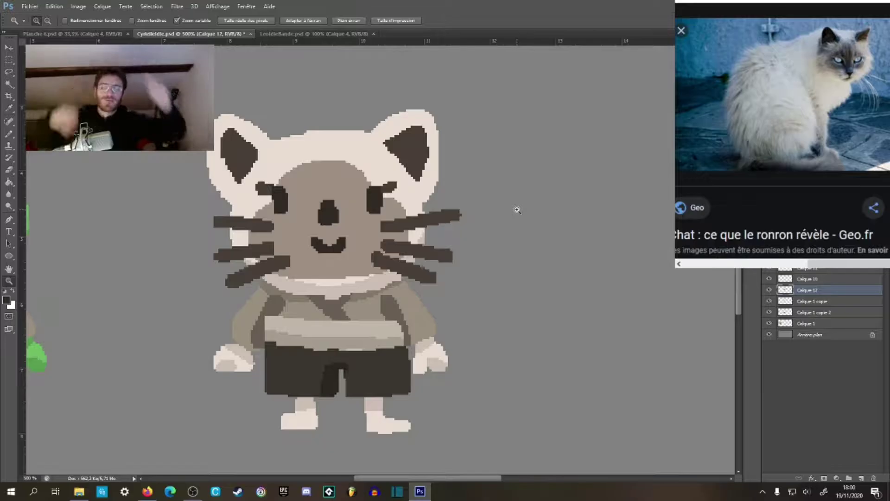
Step: Paint a short horizontal dash in the dark brown of the cat's eye on the empty canvas beside the cat
key("b")
left_click(376, 197, "alt")
mouse_move(524, 166)
left_mouse_down()
mouse_move(398, 158)
mouse_move(441, 135)
left_mouse_up()
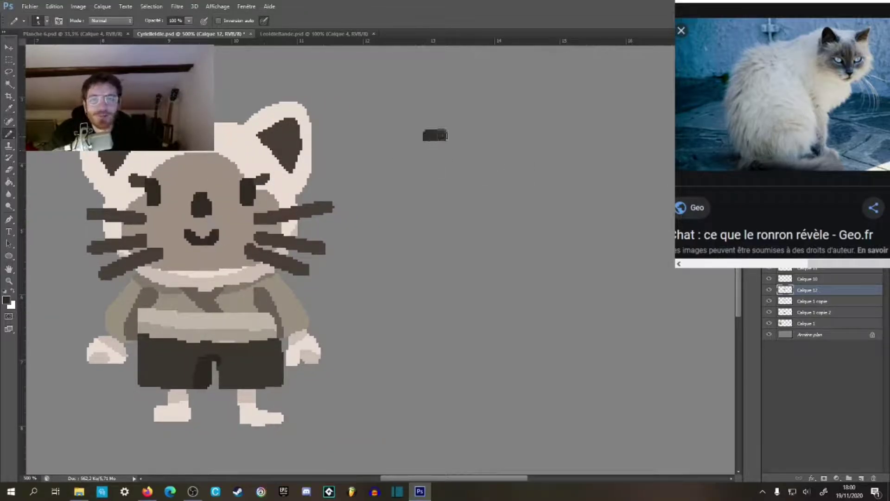
mouse_move(520, 122)
left_mouse_down()
mouse_move(487, 139)
mouse_move(549, 125)
left_mouse_up()
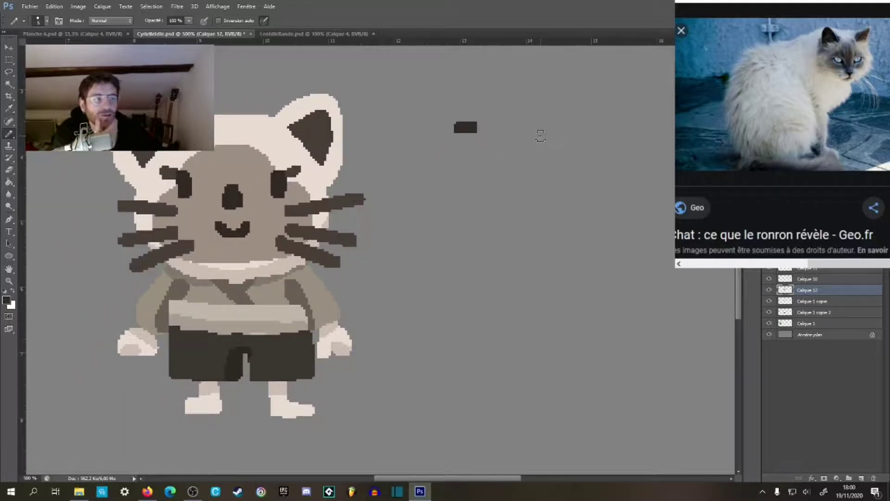
key("z")
left_click(489, 204, "alt")
left_click(490, 209, "alt")
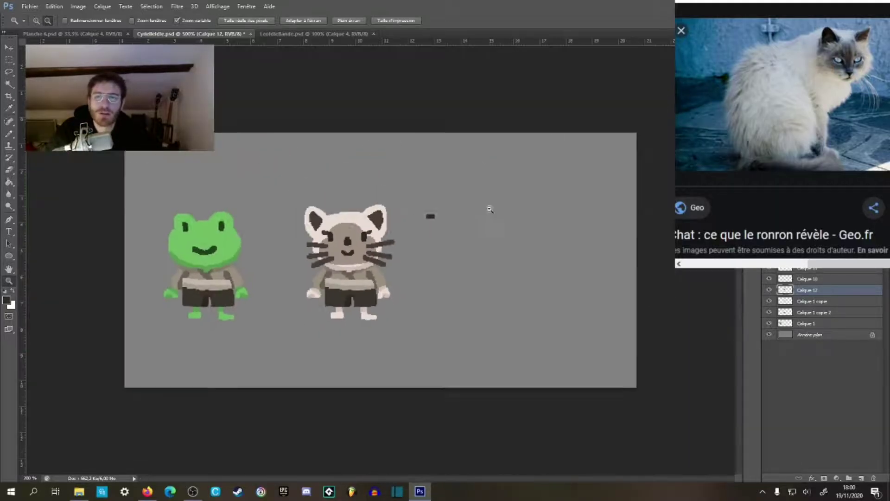
left_click(489, 209, "alt")
key("b")
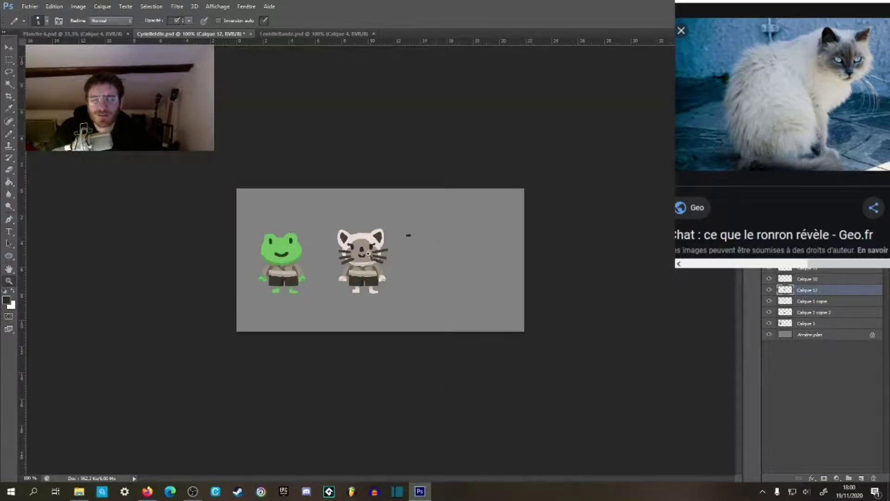
Step: Try thick slanted eyebrows above both of the cat's eyes, sloping down towards the nose, and undo them
key("z")
left_click(375, 255)
left_click(374, 255)
left_click(375, 255)
left_click(374, 253)
key("b")
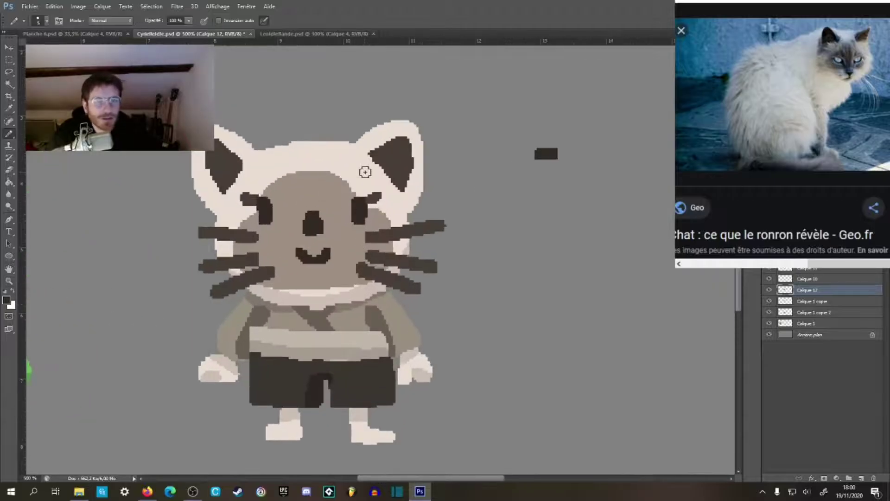
left_click(343, 194)
left_click_drag(348, 188, 368, 168)
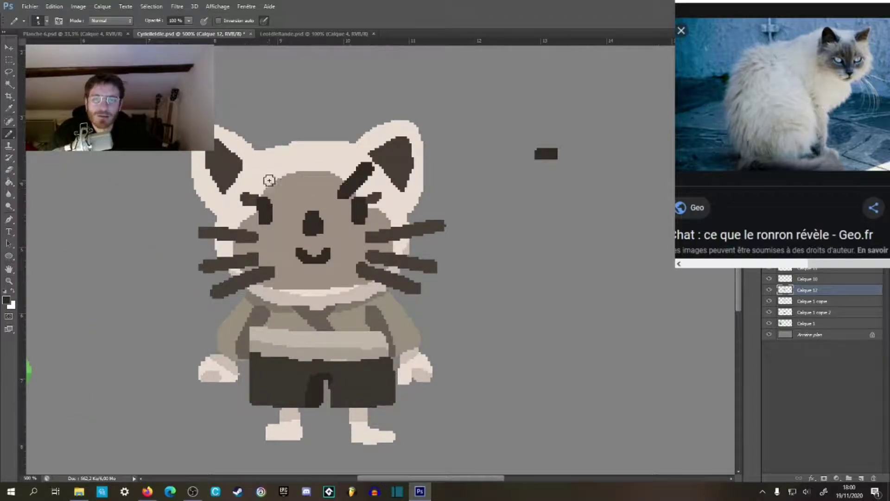
left_click_drag(258, 172, 285, 197)
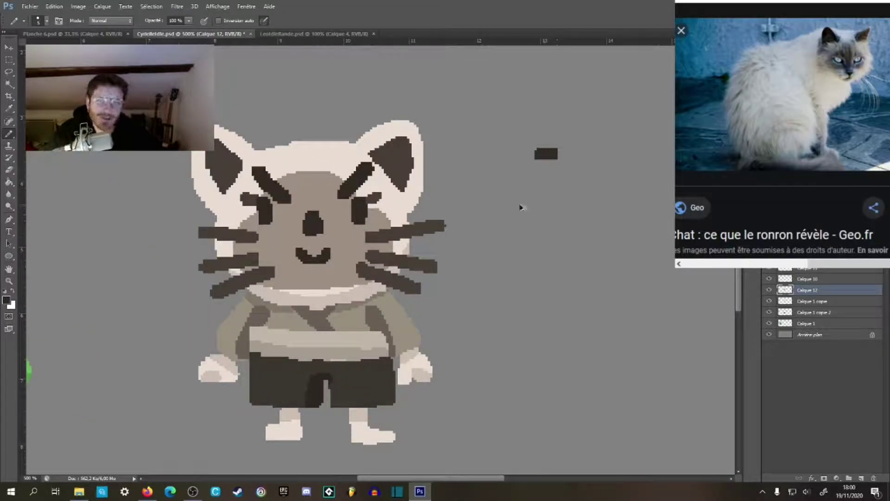
key("ctrl+alt+z")
key("ctrl+alt+z")
Step: Try a short flat eyebrow, then small square eyebrows above the cat's eyes, undoing each version
left_click_drag(352, 178, 368, 178)
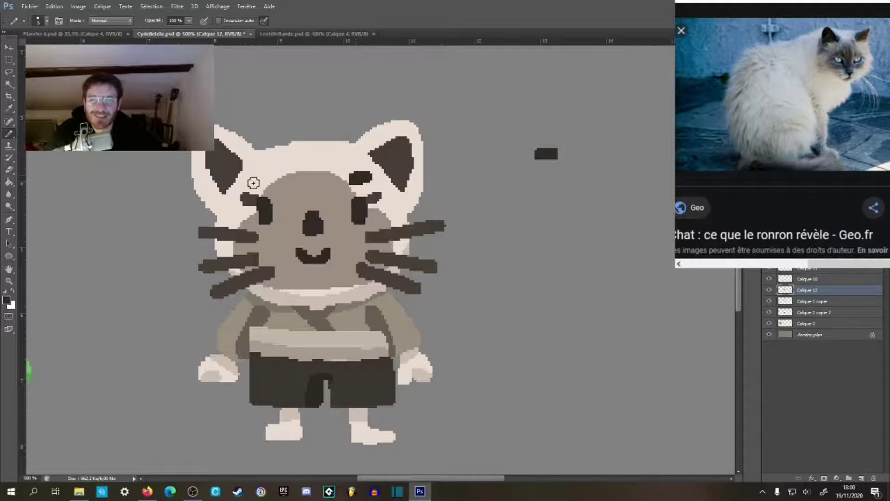
key("ctrl+alt+z")
left_click(277, 183)
left_click(346, 182)
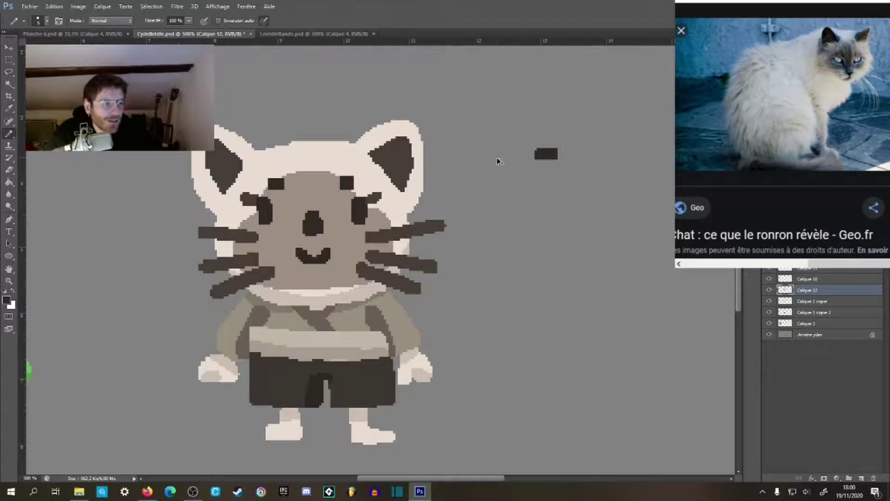
key("ctrl+alt+z")
key("ctrl+alt+z")
Step: Handwrite the word "Castagne" in dark brown after the dash beside the cat
left_click_drag(559, 160, 503, 166)
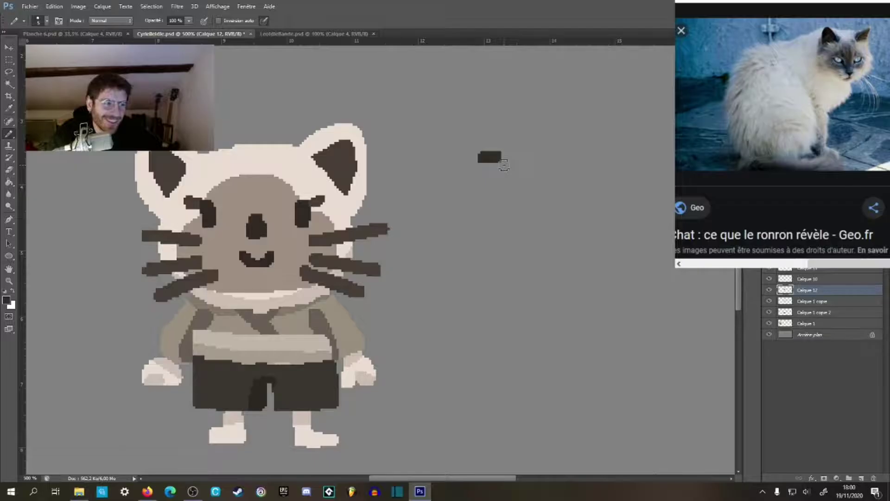
left_click_drag(603, 228, 563, 214)
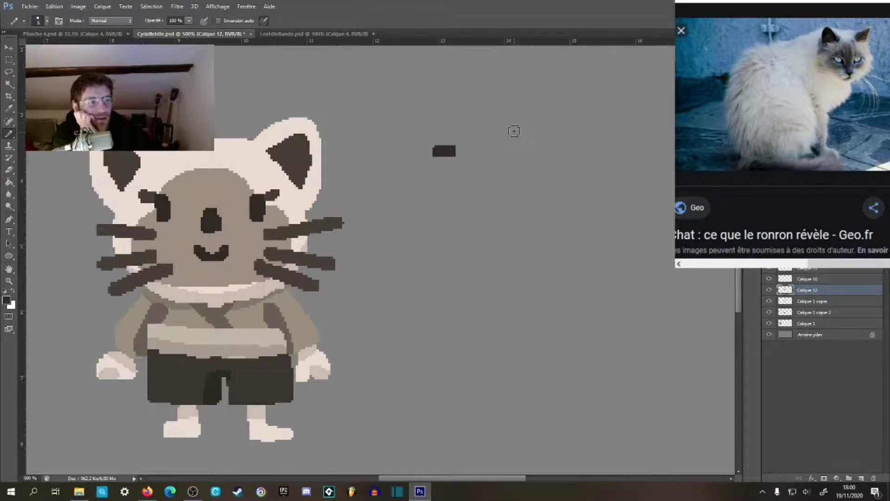
mouse_move(507, 133)
left_mouse_down()
mouse_move(546, 141)
mouse_move(512, 139)
mouse_move(540, 167)
left_mouse_up()
mouse_move(563, 137)
left_mouse_down()
mouse_move(572, 133)
mouse_move(593, 158)
mouse_move(623, 134)
mouse_move(619, 183)
left_mouse_up()
left_click_drag(646, 143, 487, 162)
left_click_drag(504, 112, 504, 189)
mouse_move(482, 156)
left_mouse_down()
mouse_move(534, 151)
mouse_move(596, 192)
left_mouse_up()
left_click_drag(588, 167, 476, 167)
mouse_move(533, 141)
left_mouse_down()
mouse_move(494, 180)
mouse_move(525, 167)
mouse_move(517, 211)
left_mouse_up()
left_click_drag(550, 153, 588, 182)
mouse_move(605, 171)
left_mouse_down()
mouse_move(608, 182)
mouse_move(650, 180)
left_mouse_up()
left_click_drag(333, 282, 569, 194)
Step: Paint a second dash below the first one and lengthen the dash in front of "Castagne"
left_click_drag(474, 219, 514, 252)
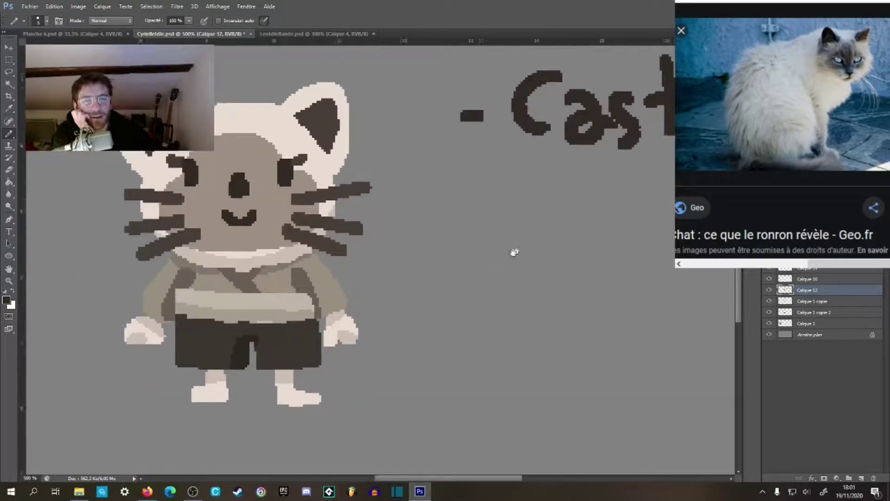
left_click_drag(445, 190, 480, 197)
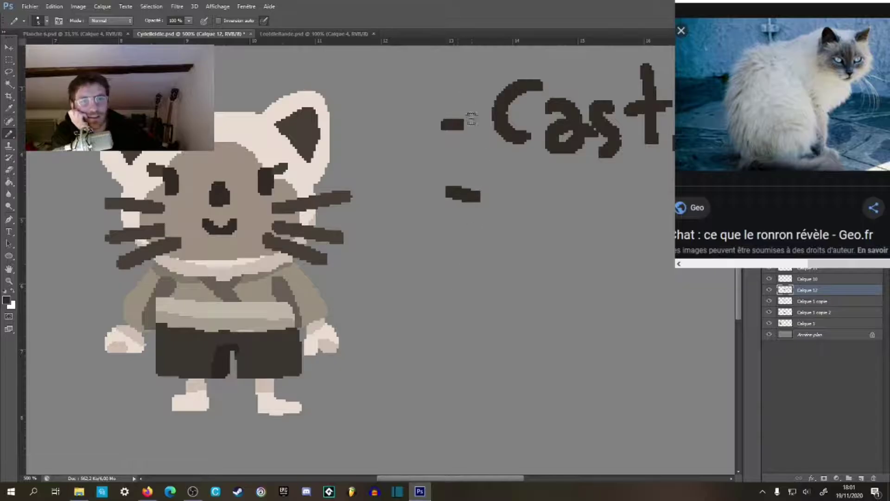
left_click_drag(447, 124, 437, 124)
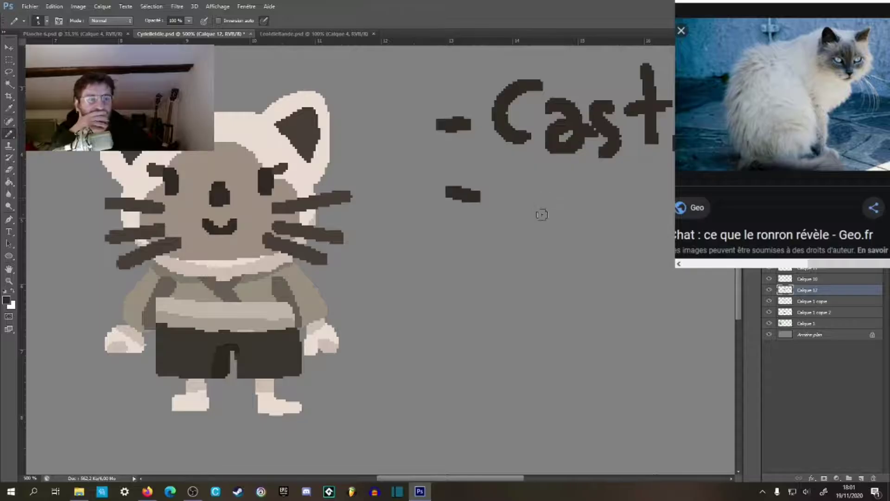
mouse_move(520, 224)
left_mouse_down()
mouse_move(592, 202)
mouse_move(533, 248)
mouse_move(490, 236)
left_mouse_up()
mouse_move(545, 207)
left_mouse_down()
mouse_move(503, 245)
mouse_move(580, 194)
mouse_move(466, 222)
left_mouse_up()
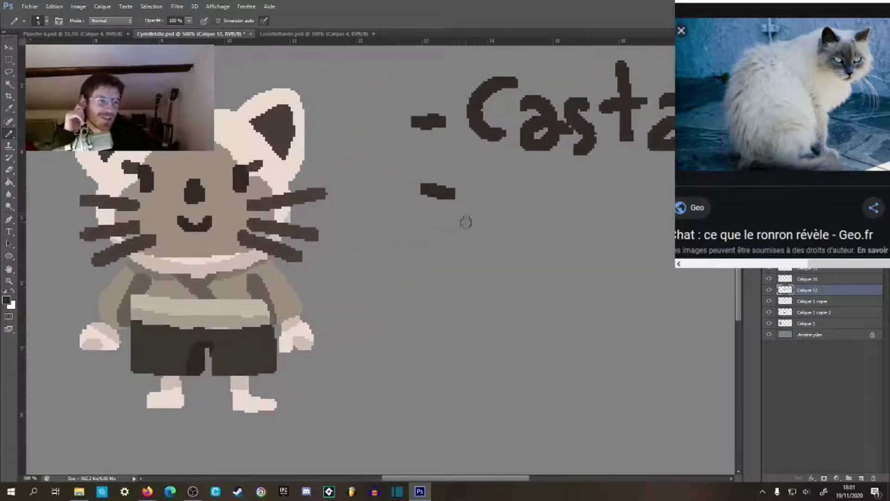
Step: Handwrite the word "Gentille" in dark brown after the second dash, below "Castagne"
mouse_move(520, 180)
left_mouse_down()
mouse_move(485, 199)
mouse_move(515, 241)
mouse_move(499, 221)
left_mouse_up()
left_click(567, 222)
mouse_move(577, 216)
left_mouse_down()
mouse_move(642, 182)
mouse_move(664, 188)
mouse_move(468, 211)
mouse_move(498, 231)
mouse_move(505, 275)
left_mouse_up()
left_click_drag(521, 202, 526, 276)
mouse_move(538, 199)
left_mouse_down()
mouse_move(540, 276)
mouse_move(609, 275)
left_mouse_up()
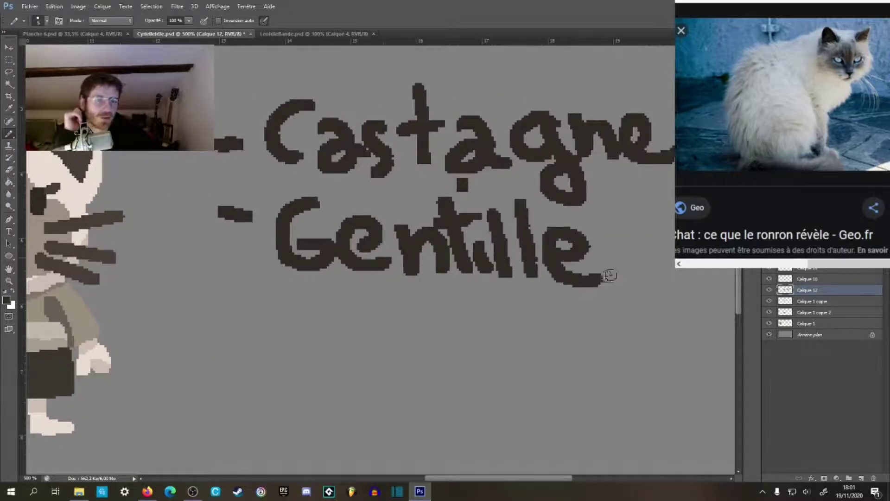
Step: Review the cat against the two handwritten words, on the whole canvas and close up
scroll(496, 259, "left", 6)
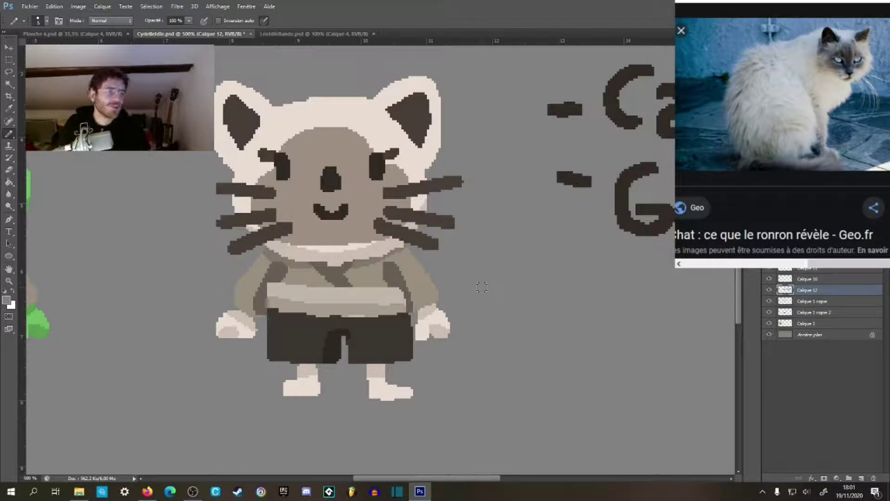
left_click_drag(504, 209, 469, 237)
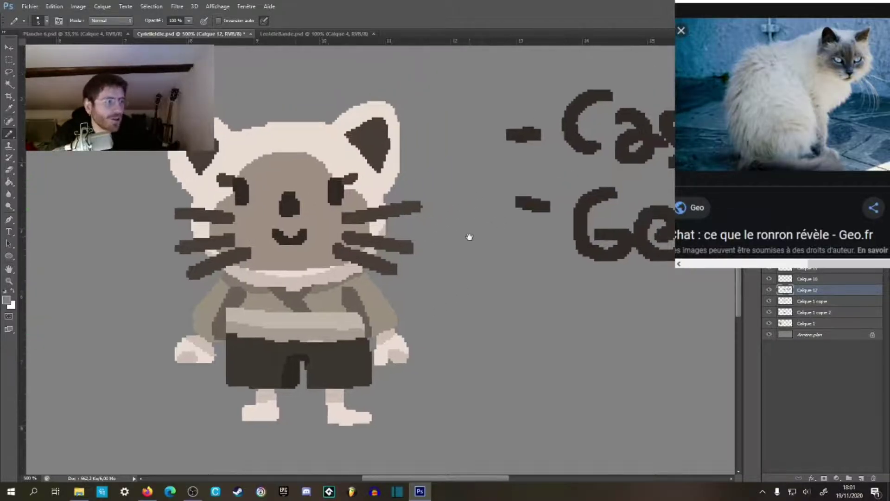
key("z")
left_click(474, 243, "alt")
left_click(474, 243, "alt")
left_click(475, 245, "alt")
left_click(473, 253, "alt")
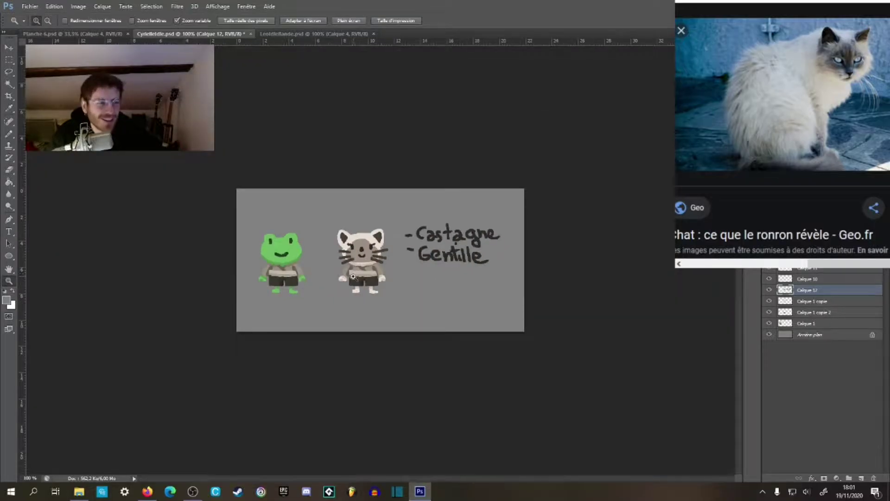
left_click(354, 277)
left_click(354, 277)
left_click(354, 277)
left_click(356, 277)
left_click_drag(476, 234, 260, 284)
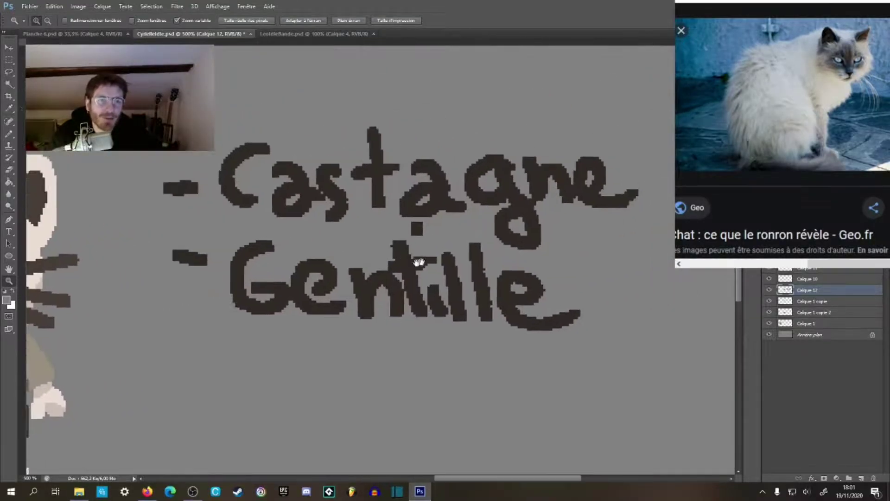
left_click_drag(420, 262, 340, 284)
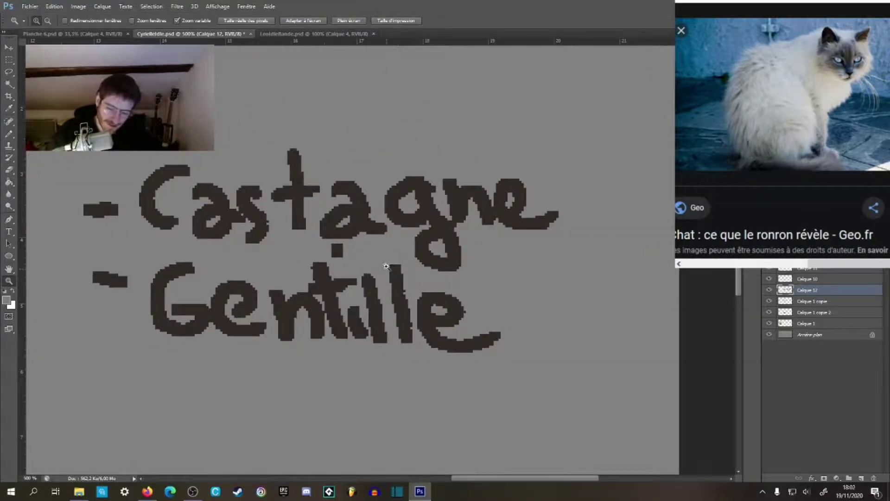
Step: Erase the handwritten word "Castagne" after the first dash, keeping the dash itself
key("e")
mouse_move(162, 190)
left_mouse_down()
mouse_move(199, 211)
mouse_move(331, 218)
mouse_move(366, 229)
mouse_move(436, 200)
mouse_move(491, 209)
left_mouse_up()
mouse_move(439, 244)
left_mouse_down()
mouse_move(500, 209)
mouse_move(547, 215)
left_mouse_up()
Step: Handwrite a new dark brown trait word starting with "Dét" after the first dash, above "Gentille"
key("b")
left_click_drag(391, 208, 520, 184)
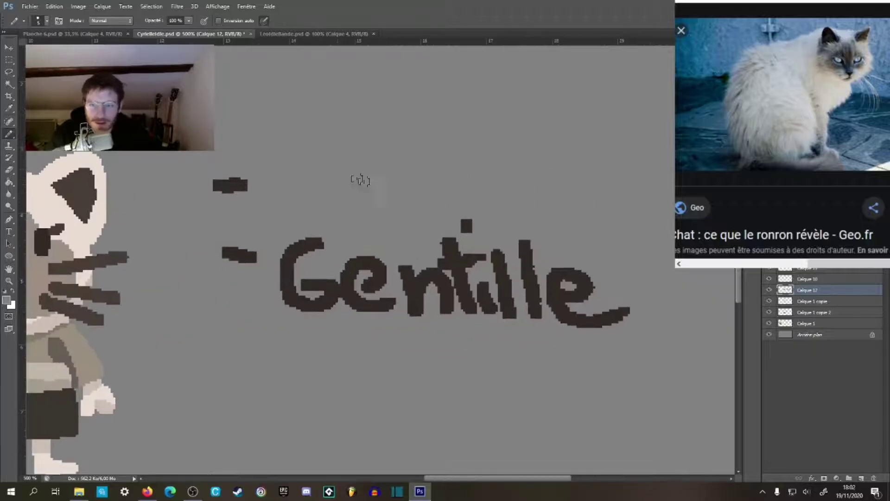
left_click_drag(286, 165, 383, 159)
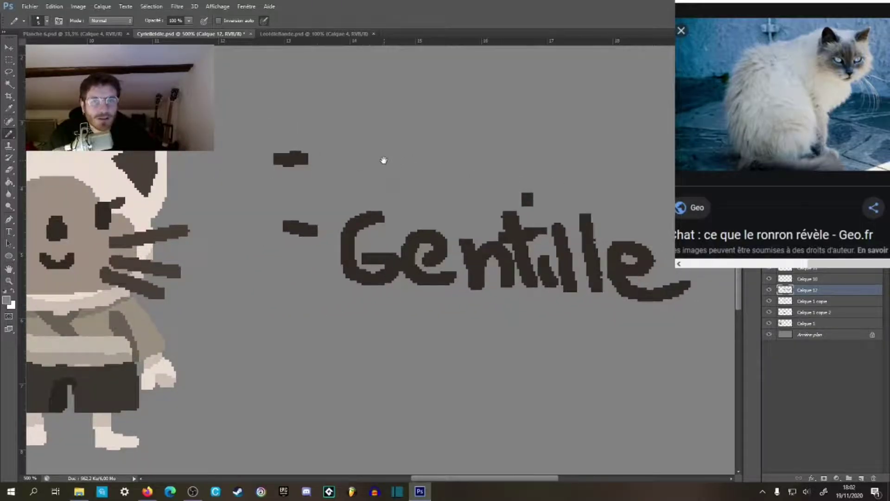
mouse_move(338, 110)
left_mouse_down()
mouse_move(365, 126)
mouse_move(372, 157)
mouse_move(410, 151)
mouse_move(461, 98)
mouse_move(458, 128)
mouse_move(566, 125)
mouse_move(631, 169)
left_mouse_up()
left_click_drag(464, 245, 765, 221)
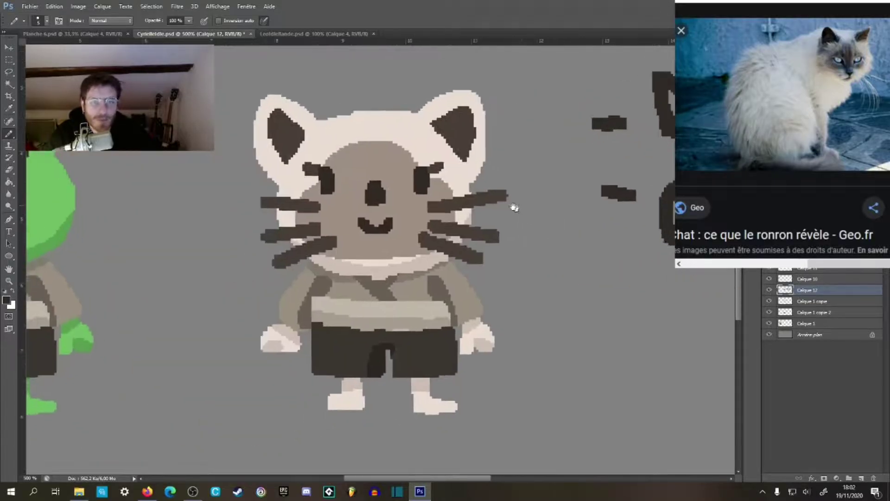
Step: Compare the cat with the frog and the handwritten traits, and examine the cat's outfit close up
left_click_drag(513, 206, 498, 201)
key("z")
left_click(467, 270, "alt")
left_click(467, 271, "alt")
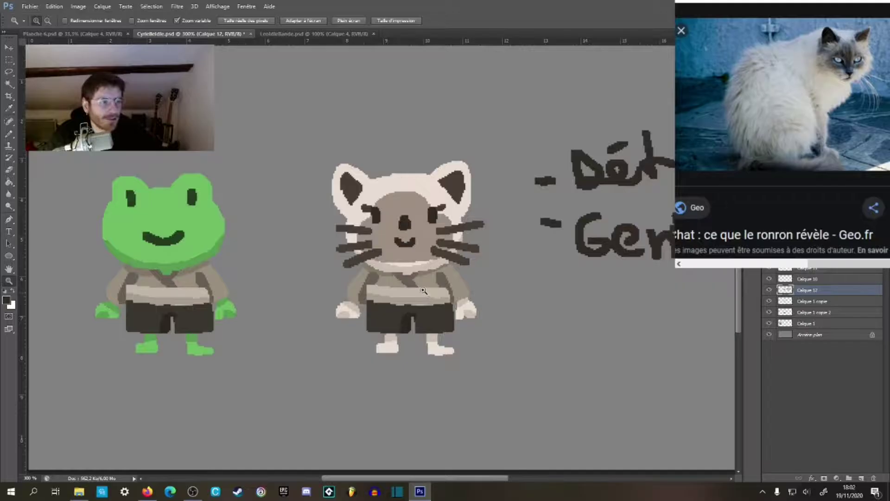
left_click(421, 288)
left_click(422, 289)
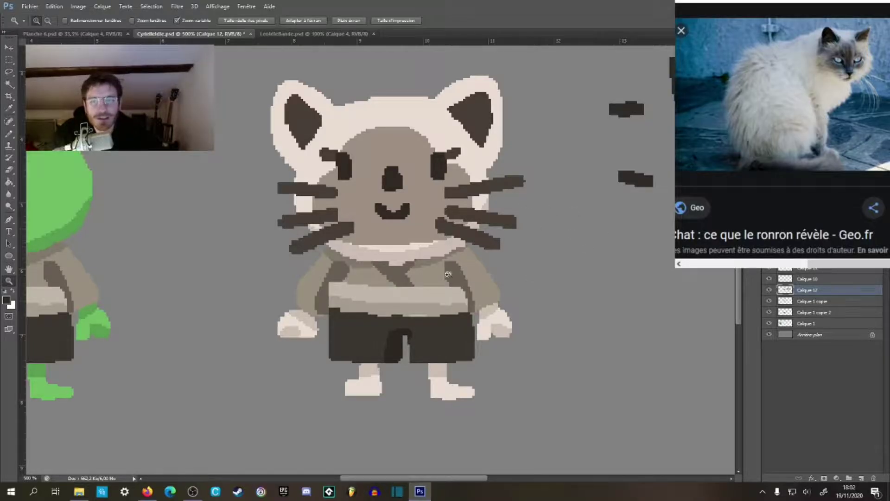
left_click(432, 299)
key("b")
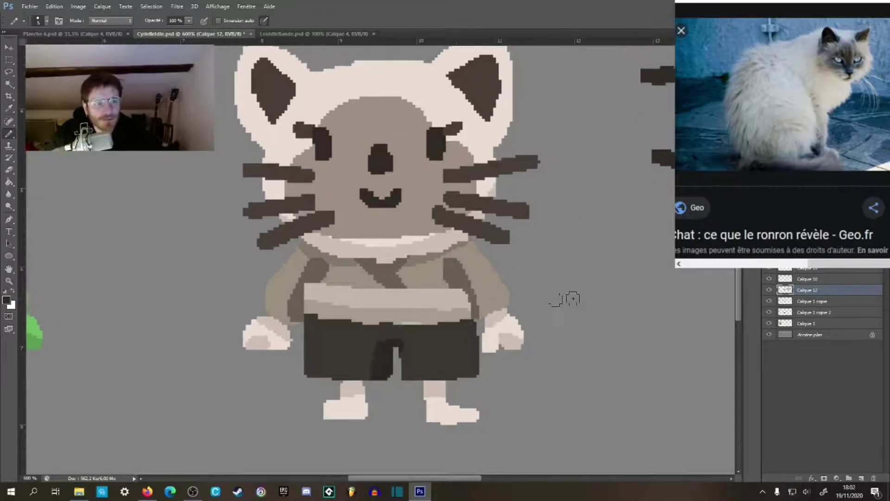
Step: Toggle the visibility of layers Calque 1 copie and Calque 1 copie 2, and make Calque 1 copie 2 the active layer
left_click(770, 302)
left_click(770, 302)
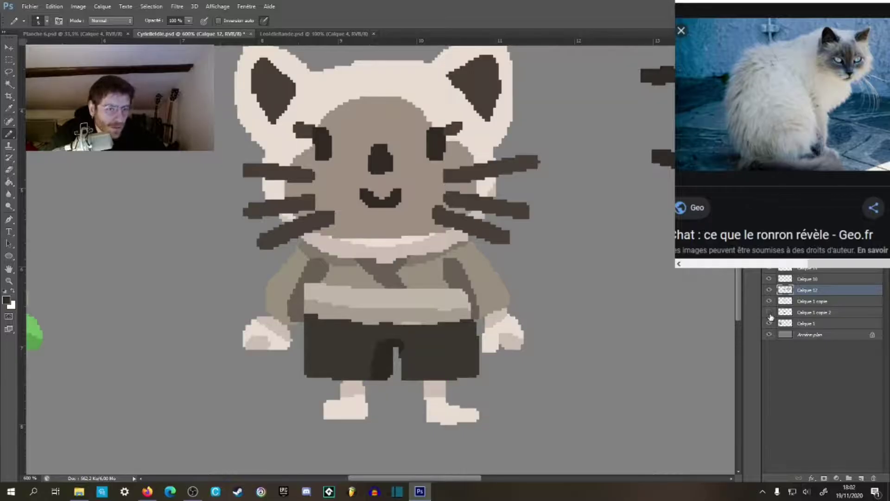
left_click(770, 313)
left_click(769, 315)
left_click(788, 315)
left_click_drag(589, 347, 568, 330)
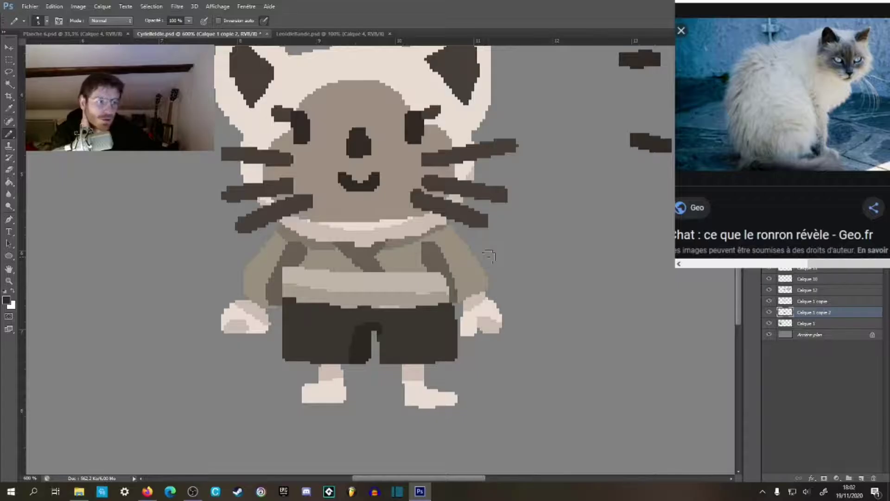
scroll(486, 257, "up", 2)
scroll(489, 256, "down", 1)
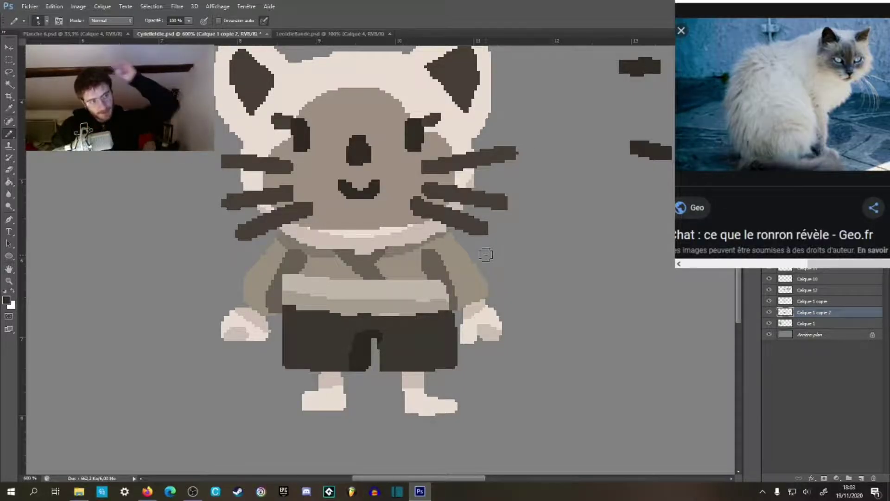
Step: Check the current foreground colour and look at the goat characters in the LeoIdleBande document
left_click(7, 300)
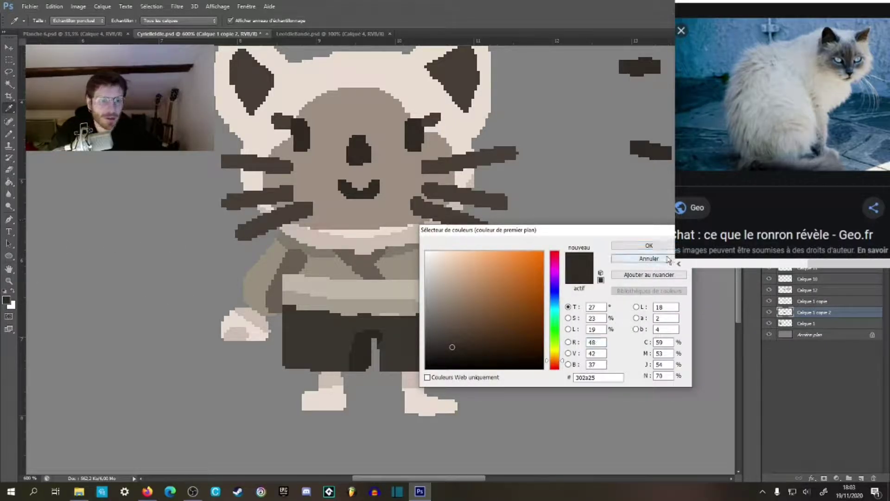
left_click(649, 246)
left_click(329, 34)
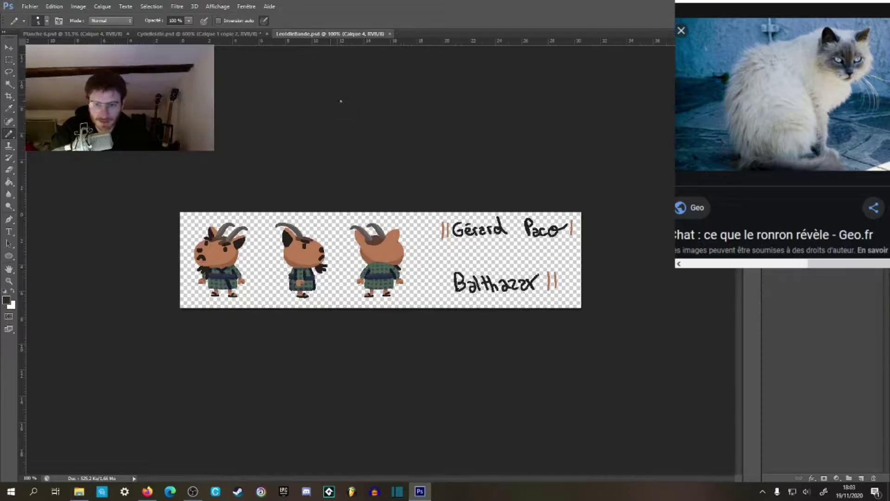
left_click(235, 34)
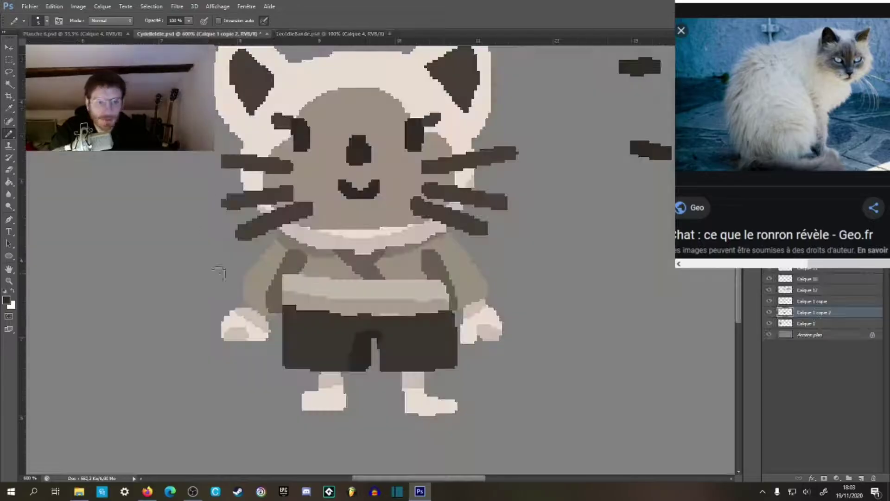
Step: Open the shop image Magasin1 from the Twitter folder inside the Mura folder
left_click(27, 6)
left_click(40, 25)
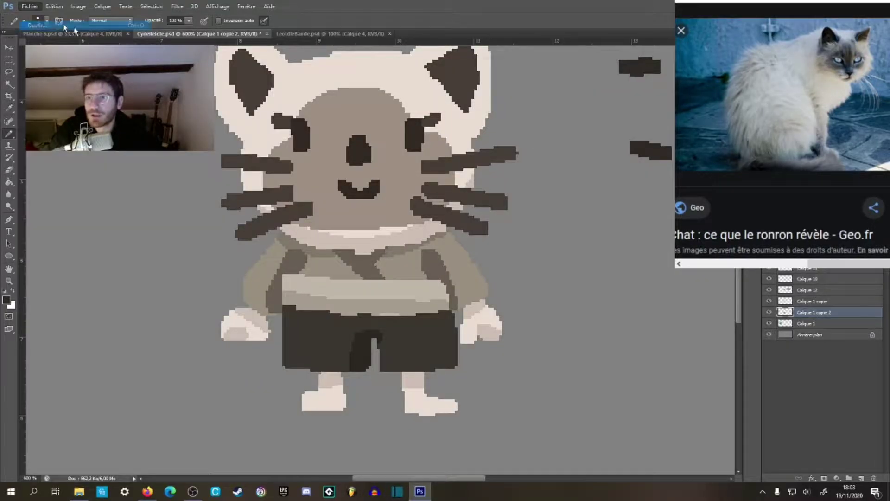
left_click(671, 87)
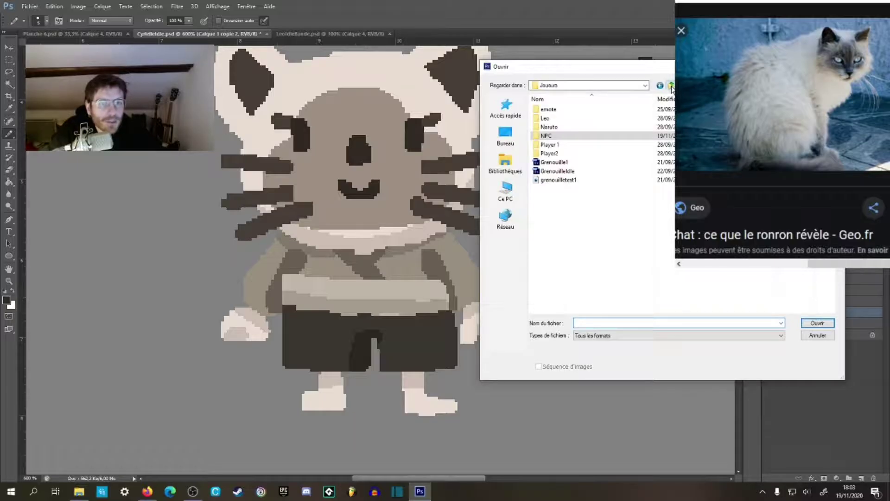
left_click(671, 86)
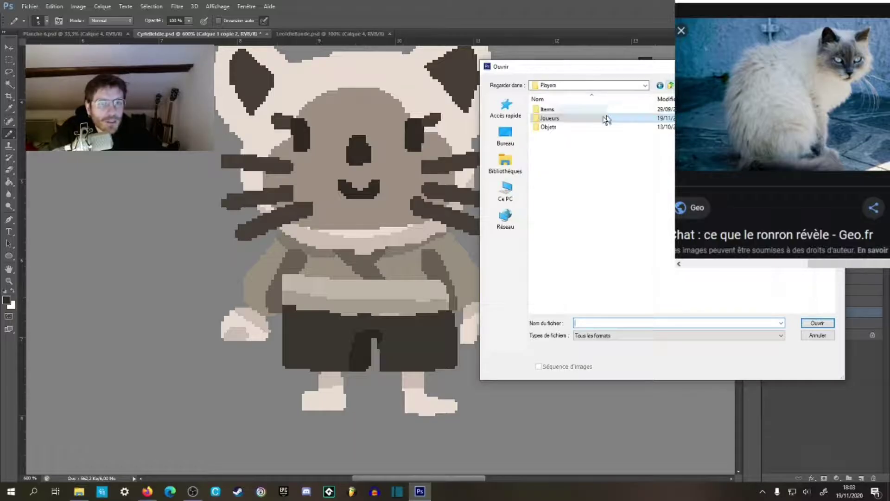
double_click(566, 127)
double_click(565, 111)
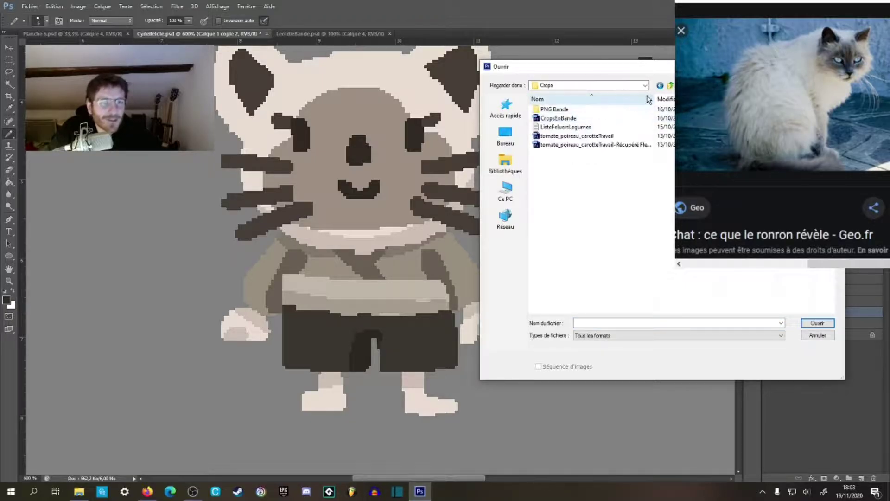
left_click(670, 86)
left_click(671, 86)
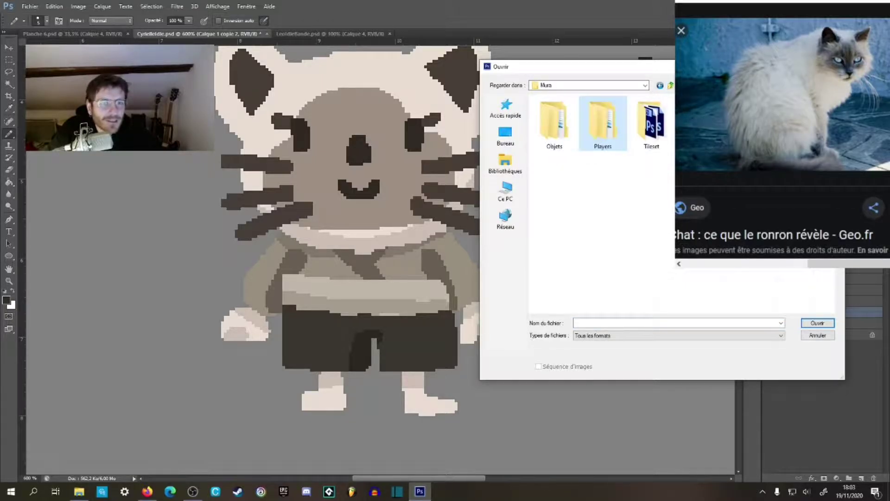
double_click(699, 126)
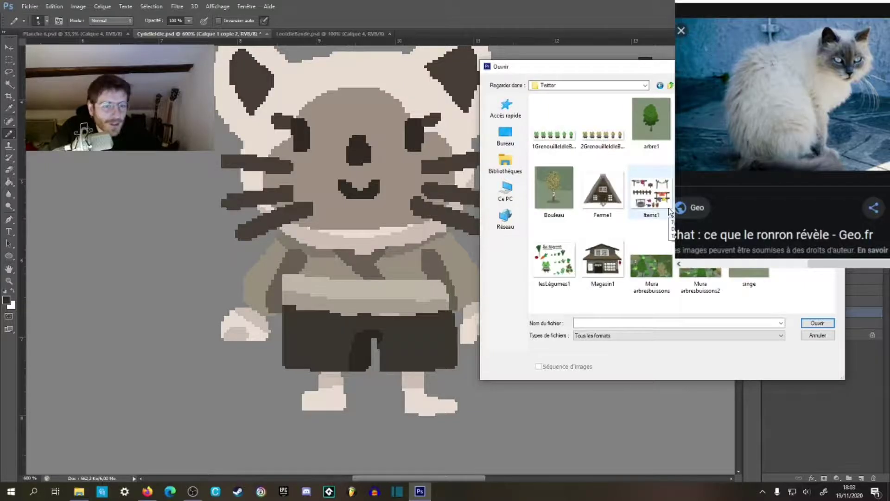
left_click(621, 278)
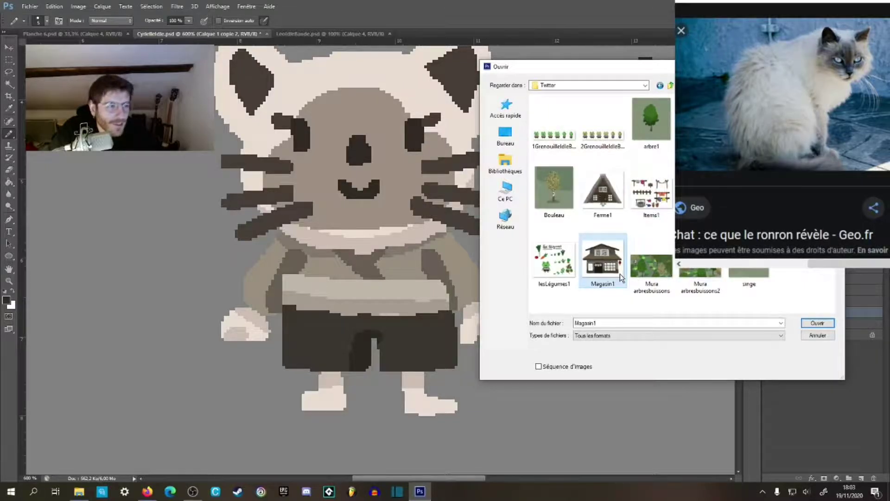
left_click(817, 323)
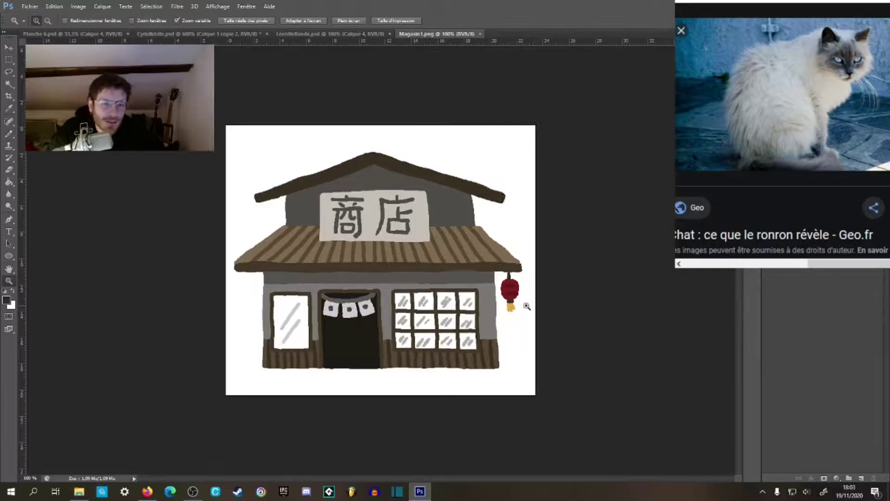
Step: Sample the lantern's red in the shop image and fill the light areas of the cat's tunic with it
scroll(527, 305, "up", 3)
left_click(479, 240, "alt")
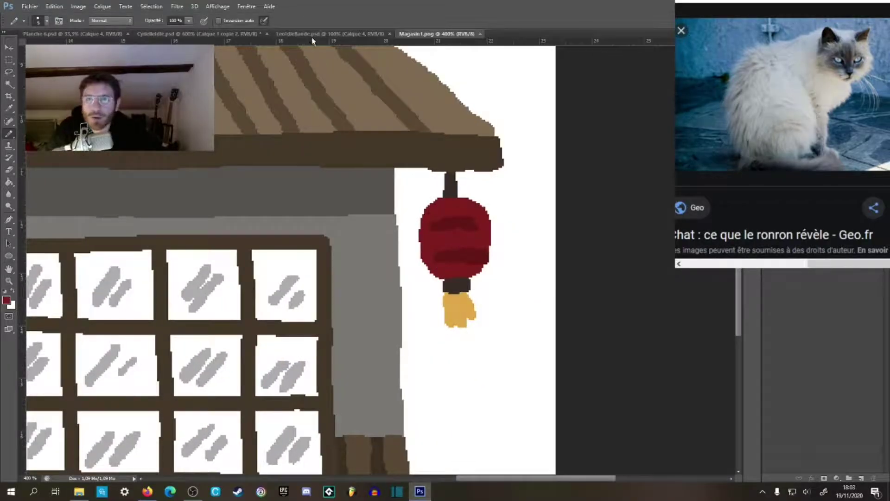
left_click(199, 34)
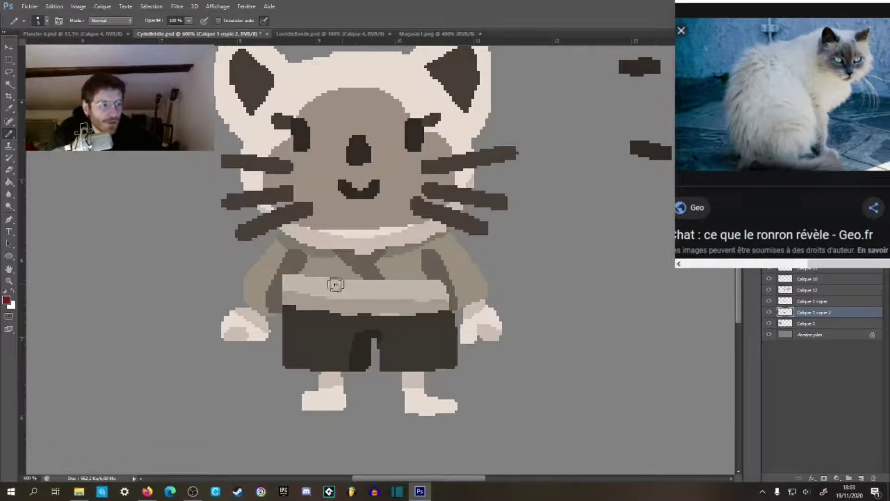
key("g")
left_click(333, 271)
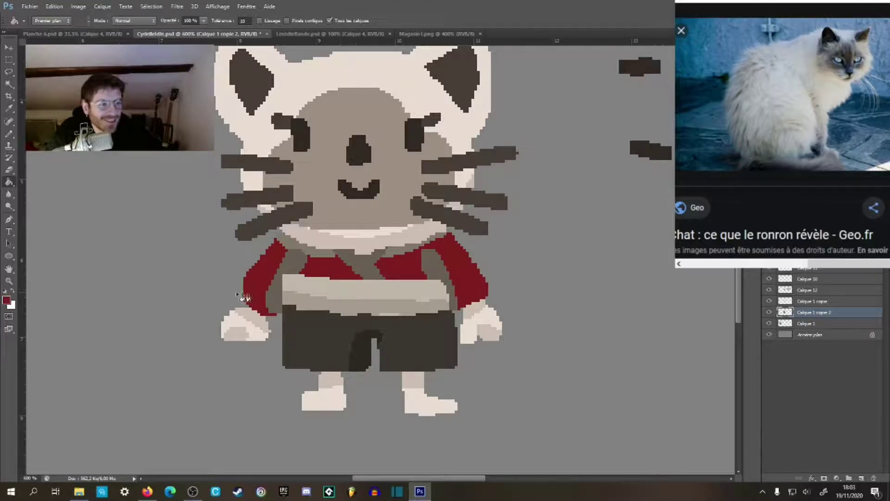
Step: Set the fill colour to dark red 5b1a1a, undo its fill on the tunic folds, and fill the shading below the collar instead
left_click(6, 299)
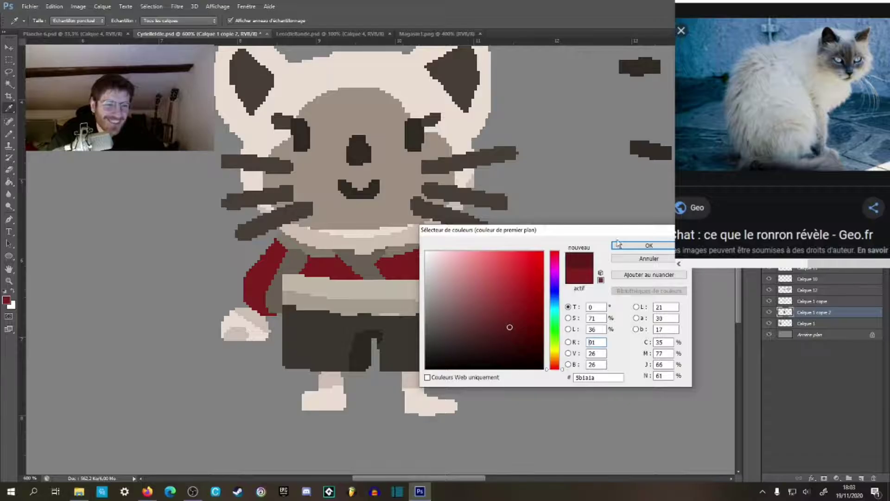
left_click(649, 245)
left_click(312, 268)
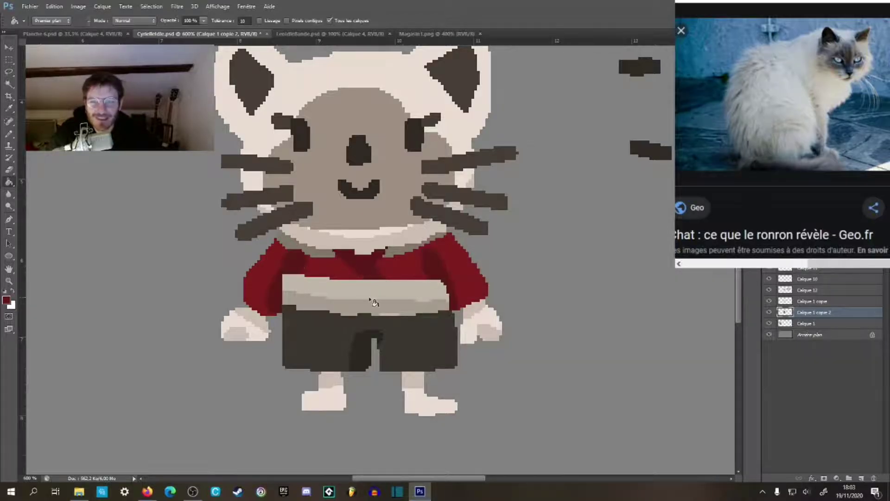
key("ctrl+z")
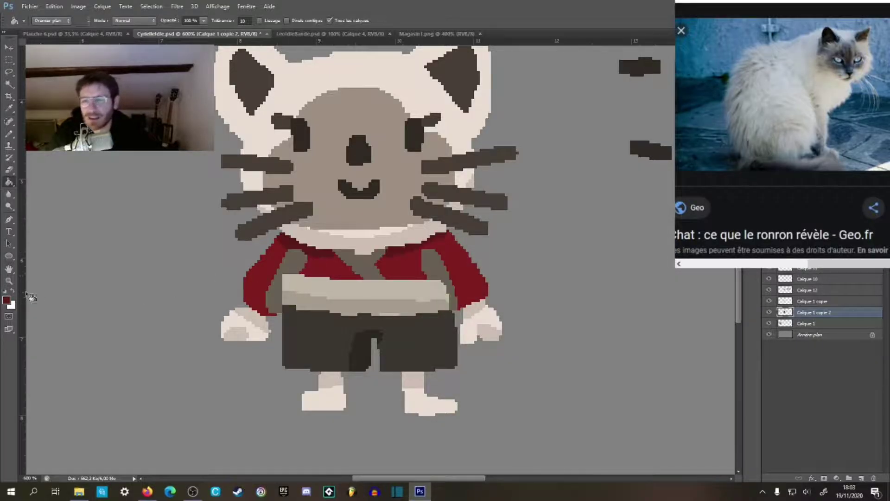
Step: Fill the dark folds and sleeve shadows of the cat's tunic with deep red 321414
left_click(6, 300)
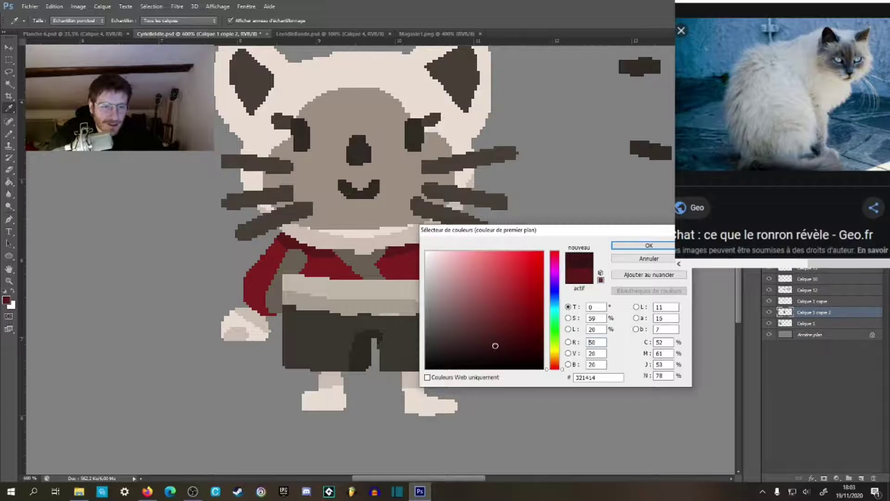
left_click(648, 245)
left_click(363, 270)
mouse_move(421, 301)
left_mouse_down()
mouse_move(420, 420)
mouse_move(454, 285)
mouse_move(457, 308)
left_mouse_up()
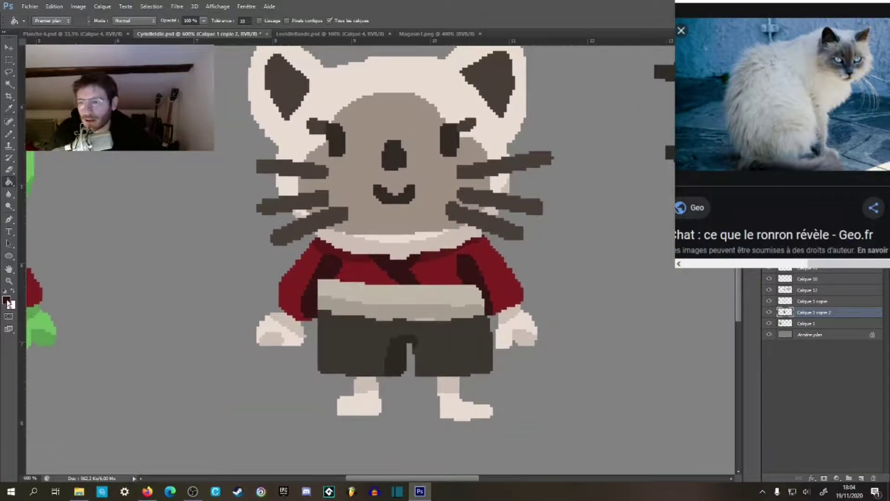
Step: Shift the sampled tunic red to crimson 80202b and refill the light areas of the cat's tunic with it
left_click(6, 300)
left_click(305, 266)
left_click(560, 371)
left_click_drag(511, 310, 513, 311)
left_click_drag(564, 369, 562, 255)
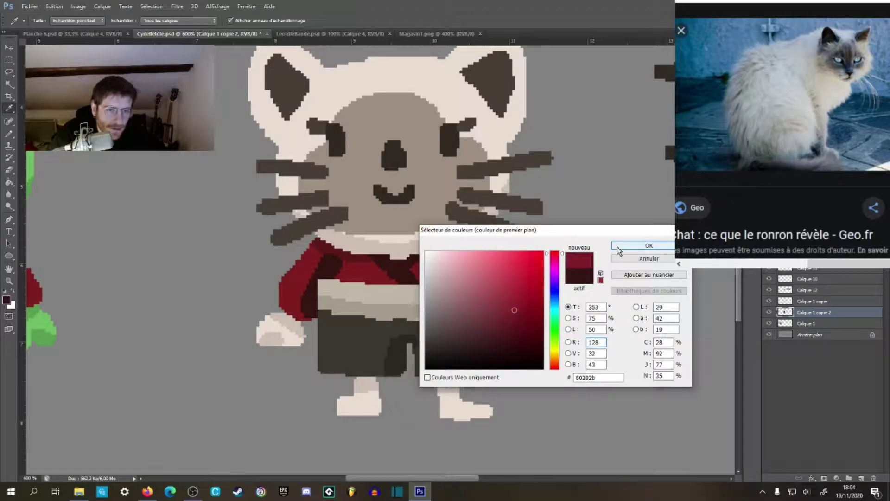
left_click(619, 248)
key("g")
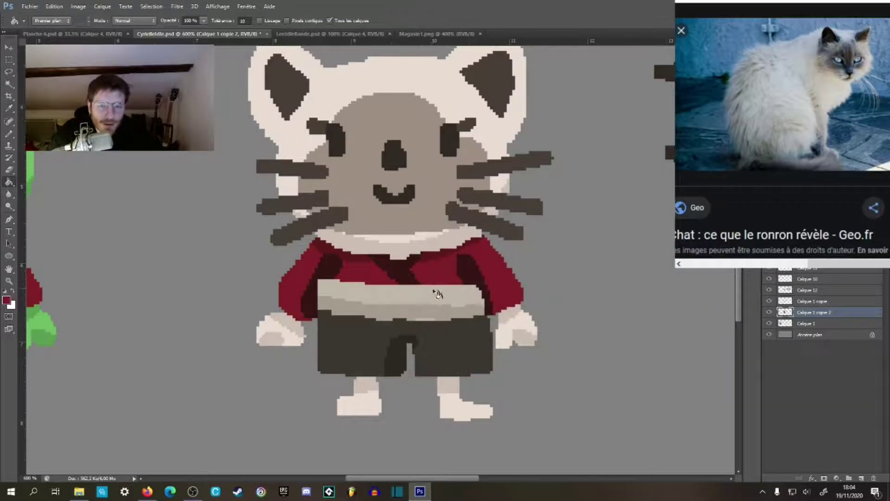
Step: Recolour the tunic's shading below the collar with 691923 and its dark folds with 31181b
left_click(7, 300)
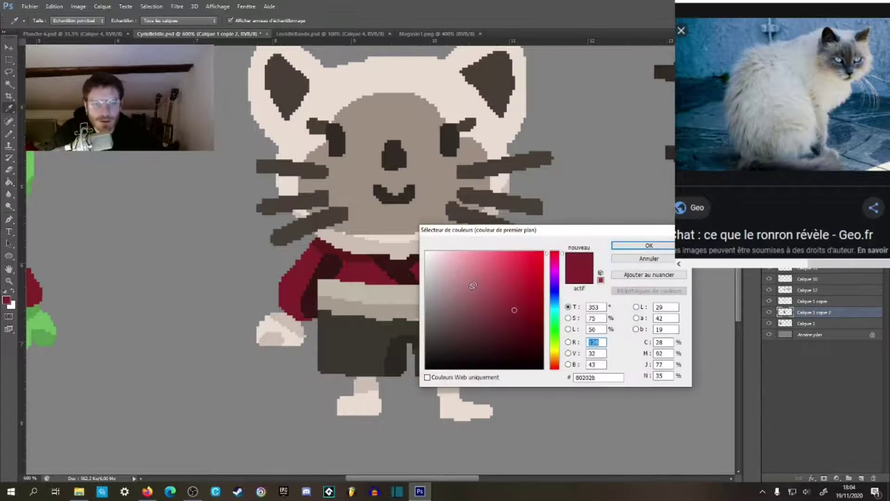
left_click(629, 245)
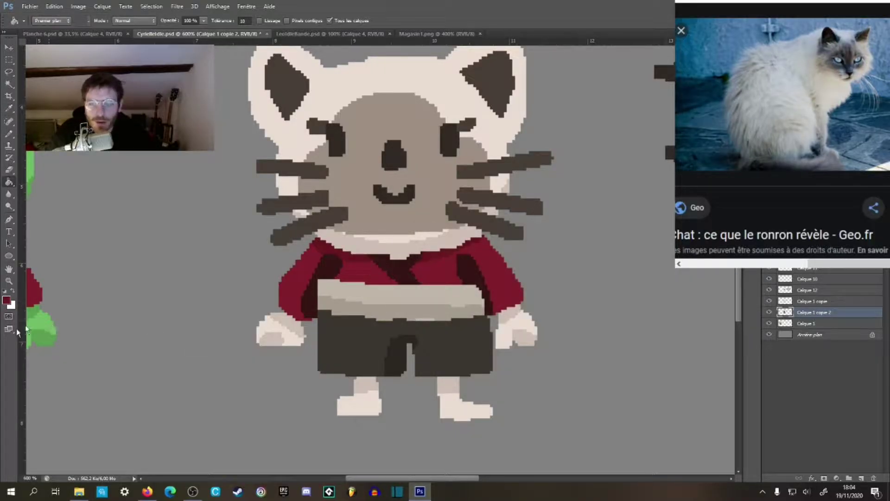
left_click(7, 304)
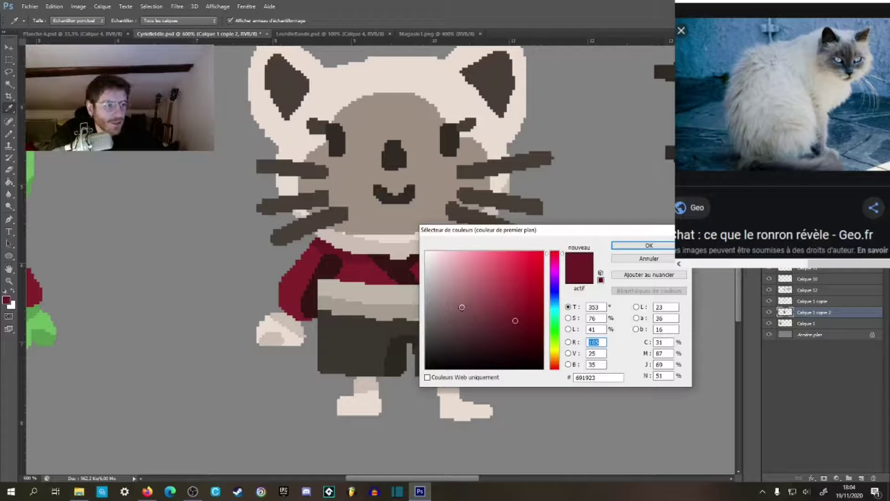
left_click_drag(510, 321, 484, 348)
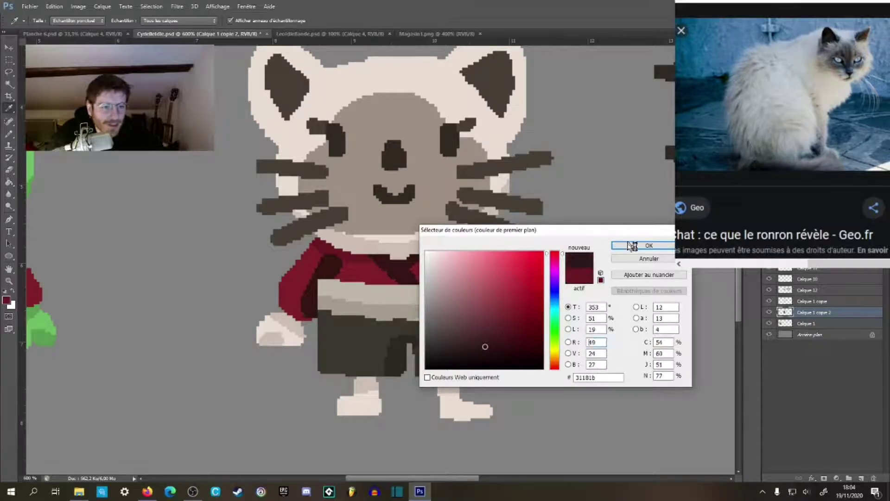
left_click(631, 246)
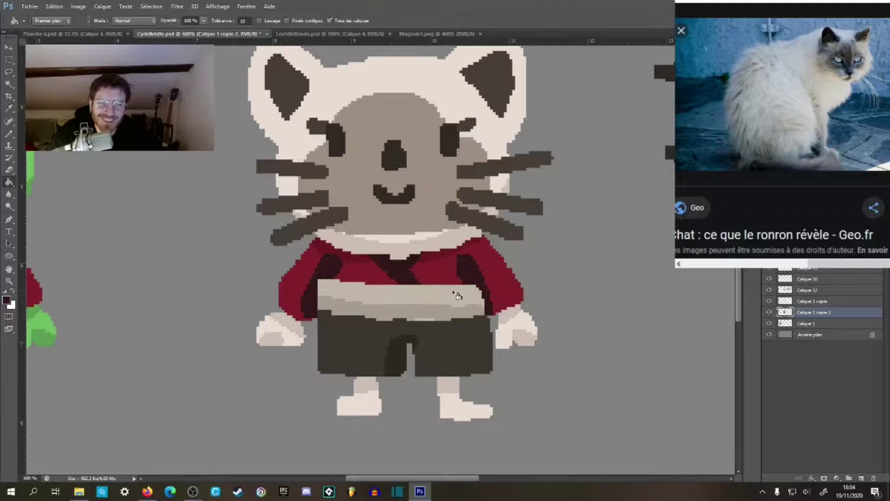
Step: Examine the cat's recoloured crimson tunic up close and at a distance, comparing the whole figure with the neighbouring green character
key("z")
left_click(481, 297)
left_click(481, 298)
left_click(481, 298)
left_click(481, 298)
left_click(483, 299, "alt")
left_click(484, 298, "alt")
left_click(484, 298, "alt")
left_click(483, 298, "alt")
left_click(483, 298, "alt")
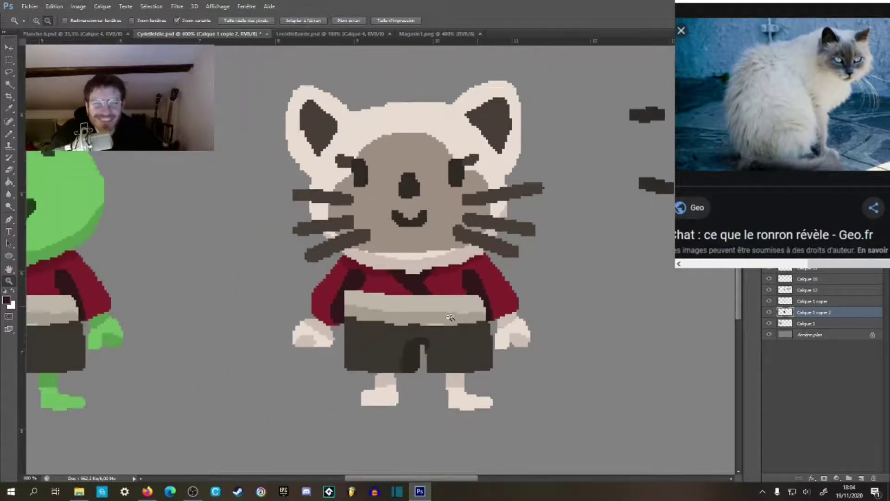
left_click(437, 314)
mouse_move(457, 330)
left_mouse_down()
mouse_move(460, 286)
mouse_move(473, 329)
mouse_move(461, 368)
mouse_move(481, 295)
mouse_move(461, 308)
mouse_move(457, 294)
left_mouse_up()
key("g")
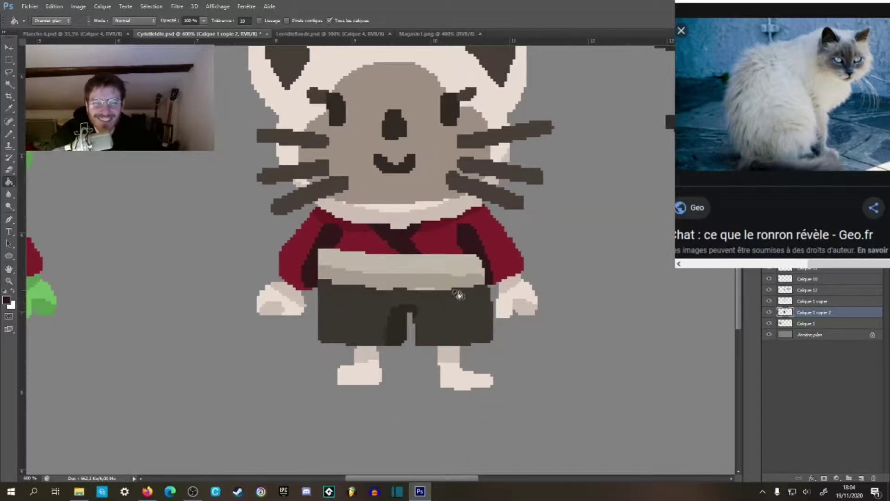
key("z")
left_click(488, 255, "alt")
left_click(488, 254, "alt")
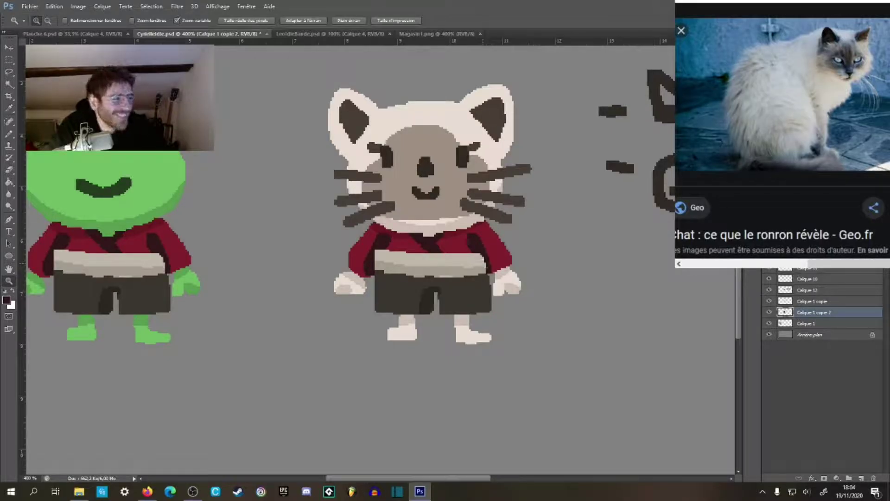
Step: Switch to the Firefox window with the cat photo and search Google Images for "kimono"
key("alt+Tab")
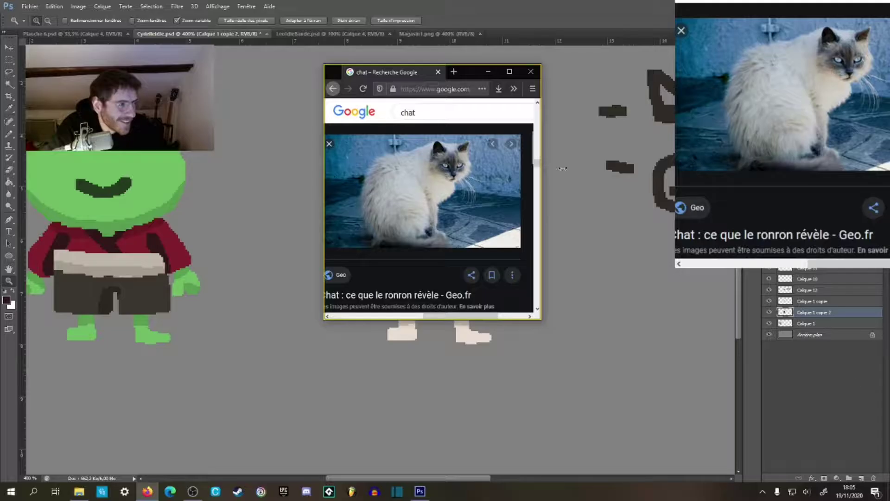
left_click_drag(476, 79, 472, 4)
scroll(262, 54, "up", 8)
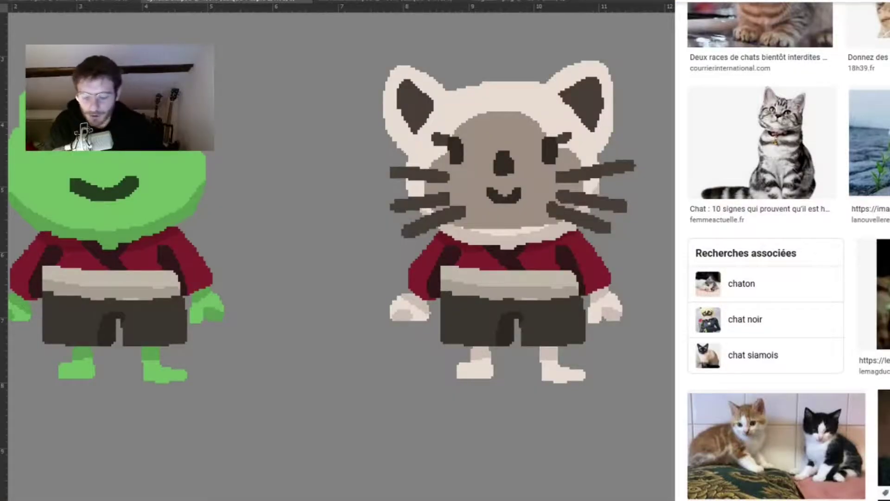
type("kimono")
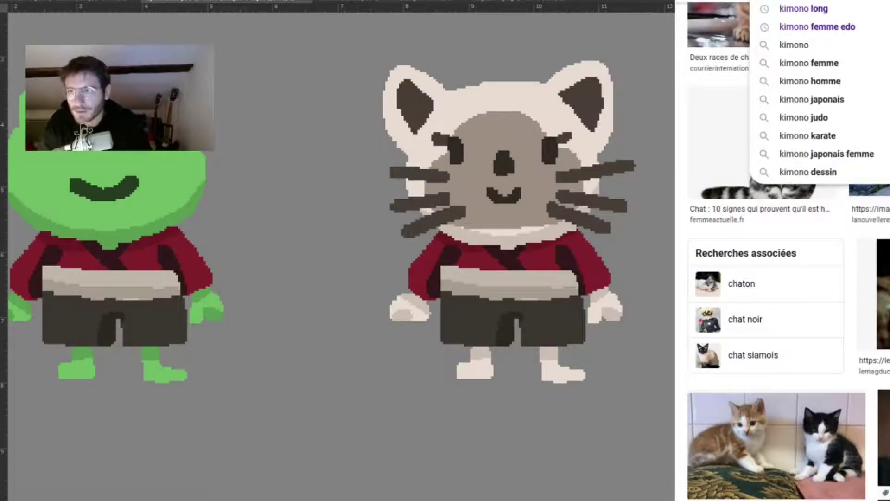
key("Return")
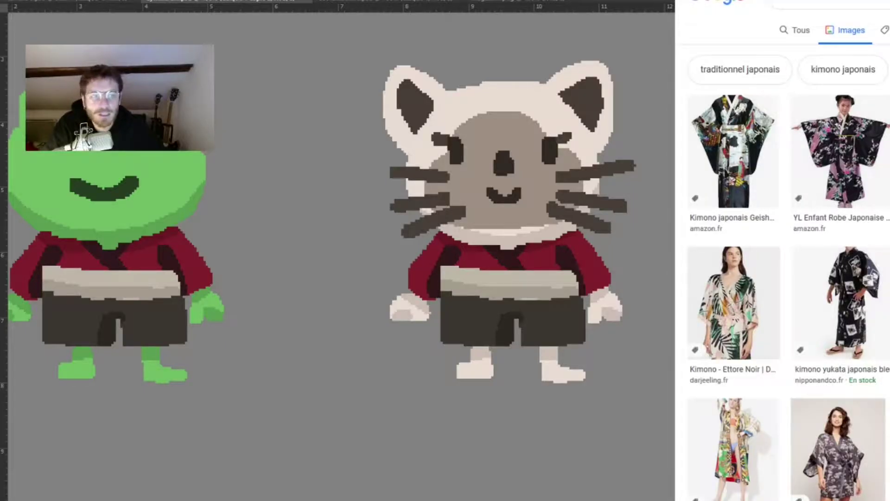
Step: Look through the kimono image results for a clothing reference, examining the garments' cuts, sleeves and belts
scroll(788, 251, "down", 10)
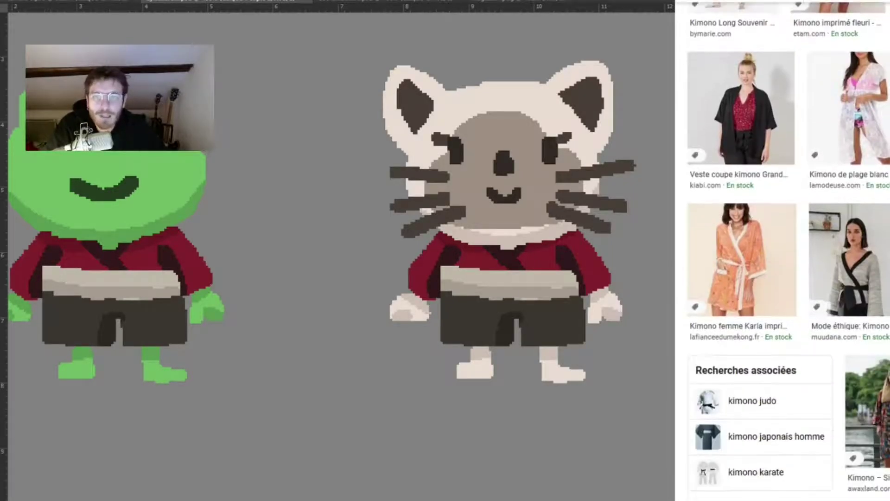
scroll(788, 251, "down", 1)
scroll(788, 250, "down", 2)
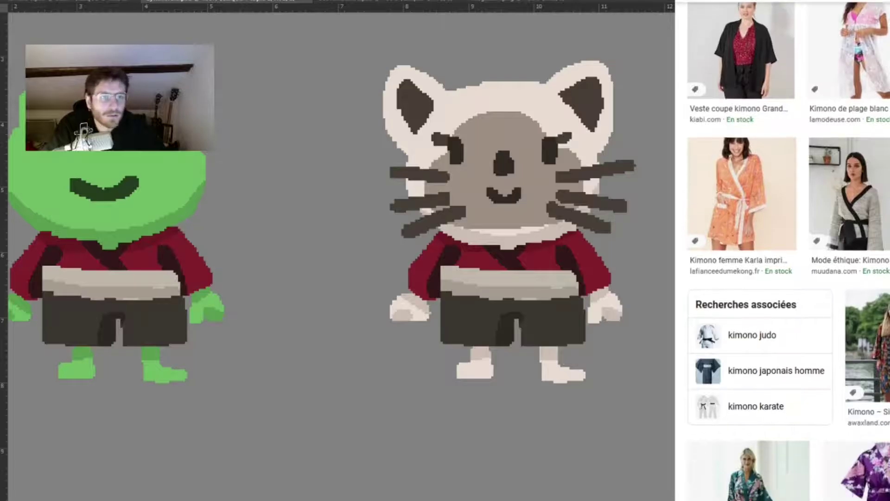
scroll(788, 250, "down", 2)
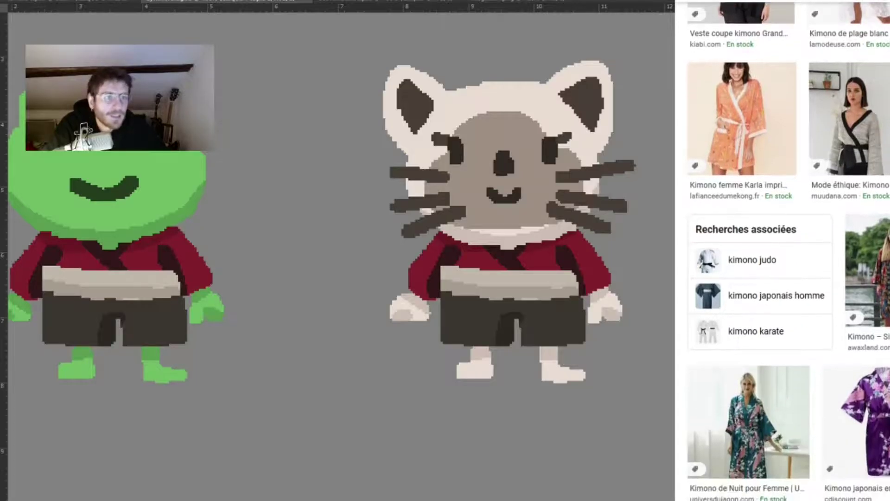
scroll(789, 251, "down", 2)
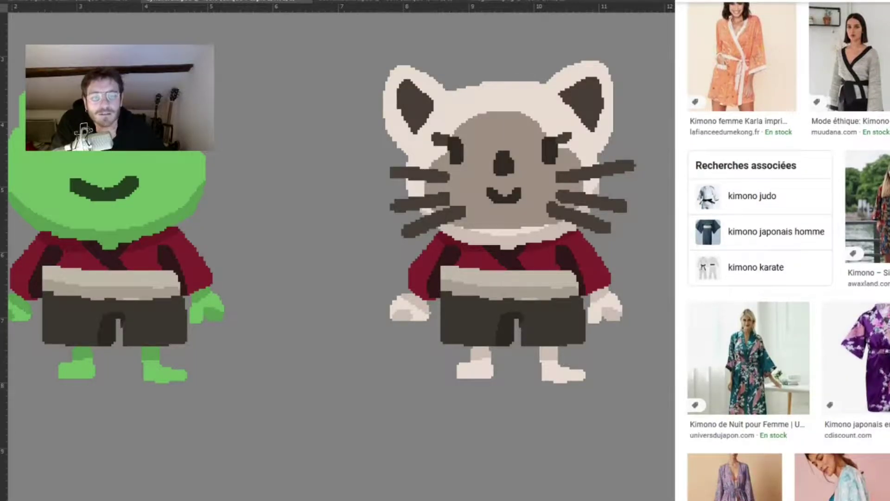
scroll(788, 250, "down", 8)
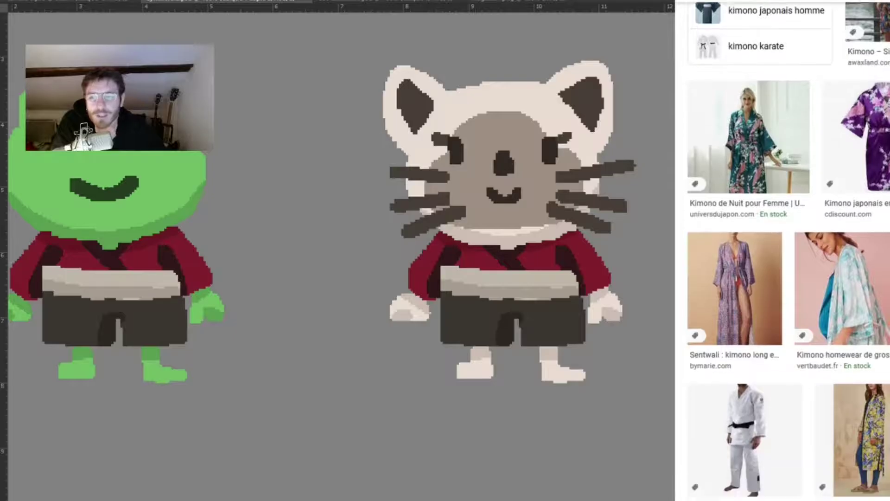
scroll(788, 251, "down", 5)
scroll(788, 250, "down", 6)
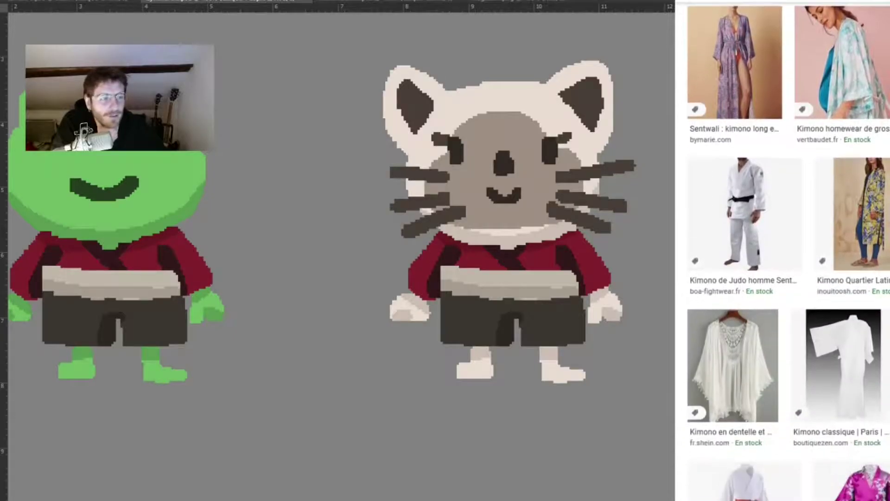
scroll(788, 250, "down", 12)
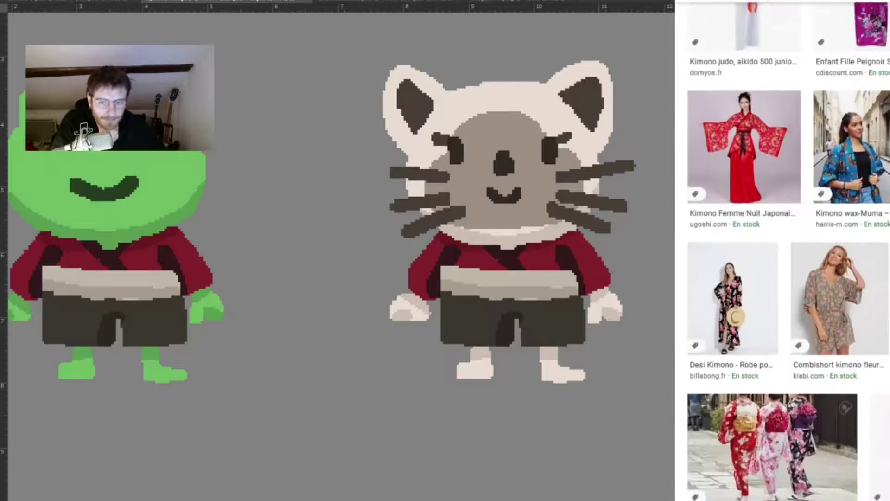
scroll(788, 251, "up", 10)
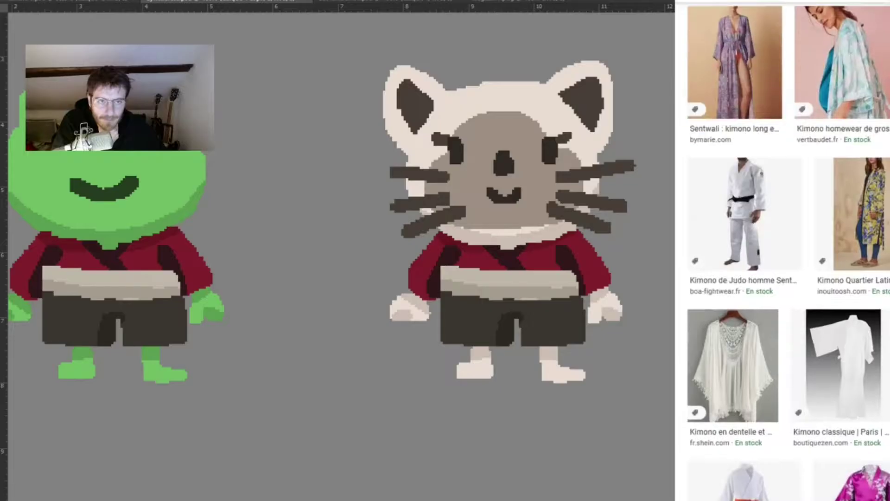
scroll(788, 251, "up", 6)
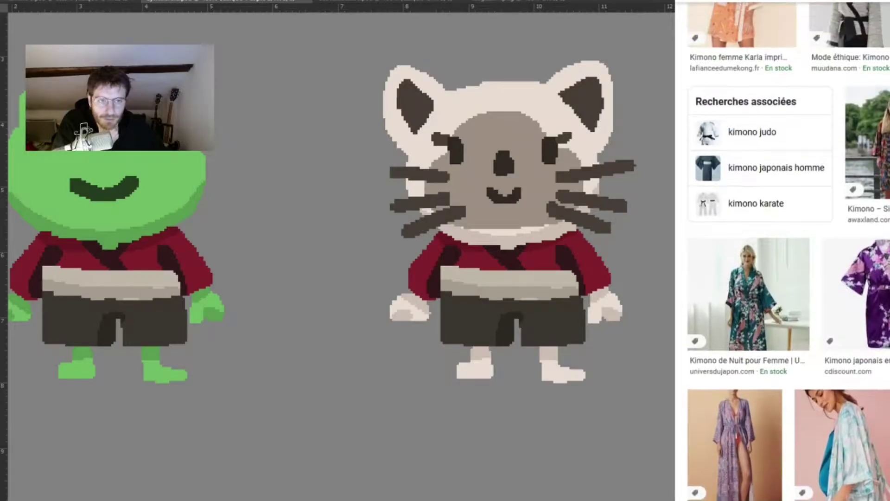